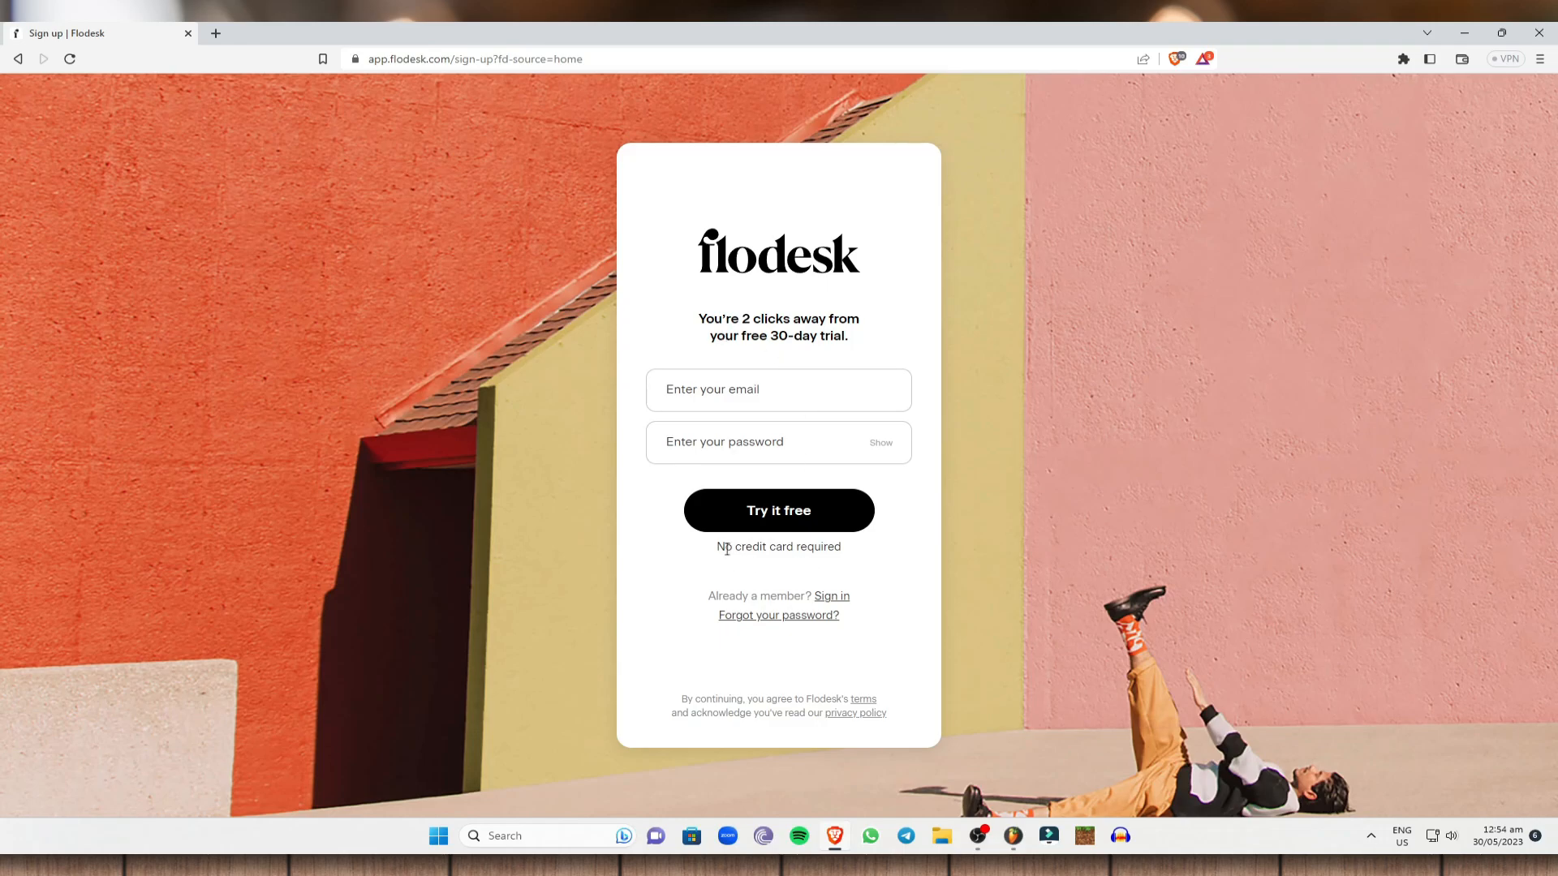
Sign up for the Flodesk free trial with the account e-mail address and a confirmed password.
drag(716, 550, 859, 553)
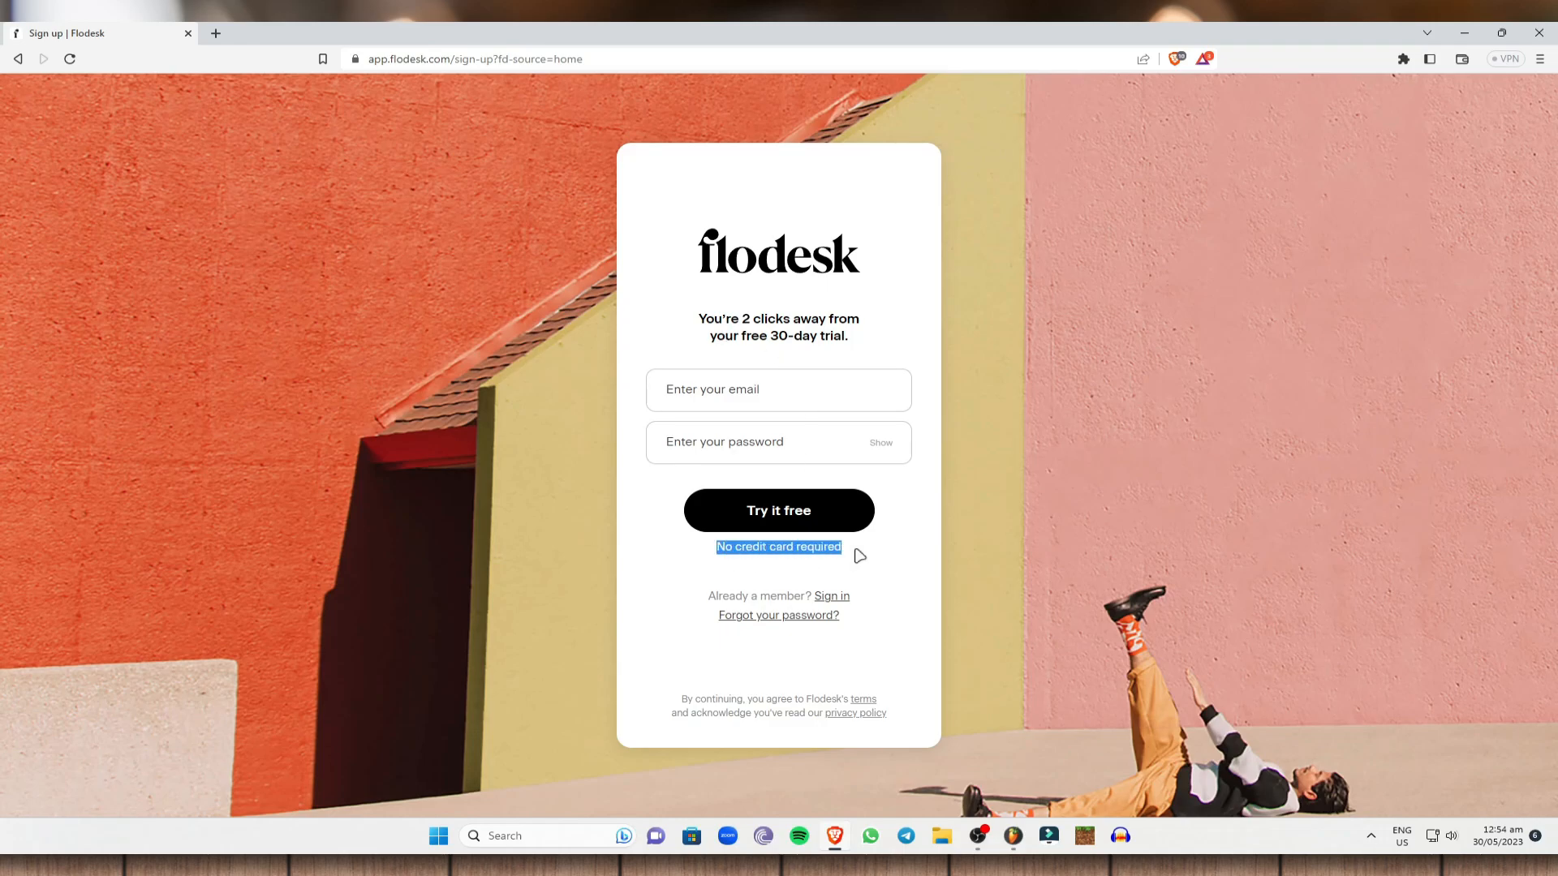
click(868, 550)
click(762, 396)
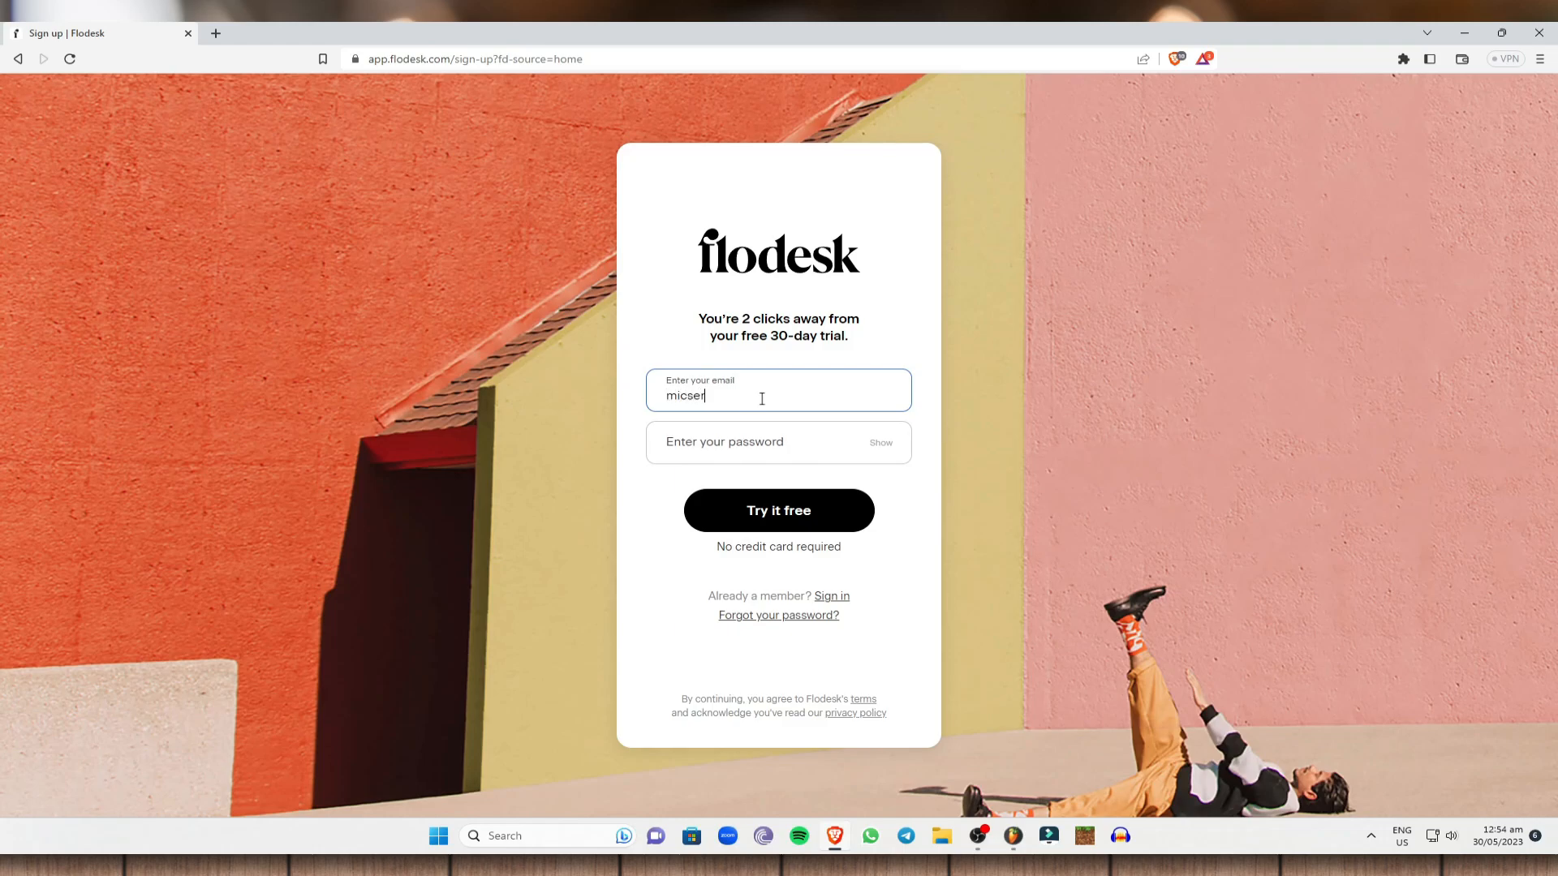
key(Tab)
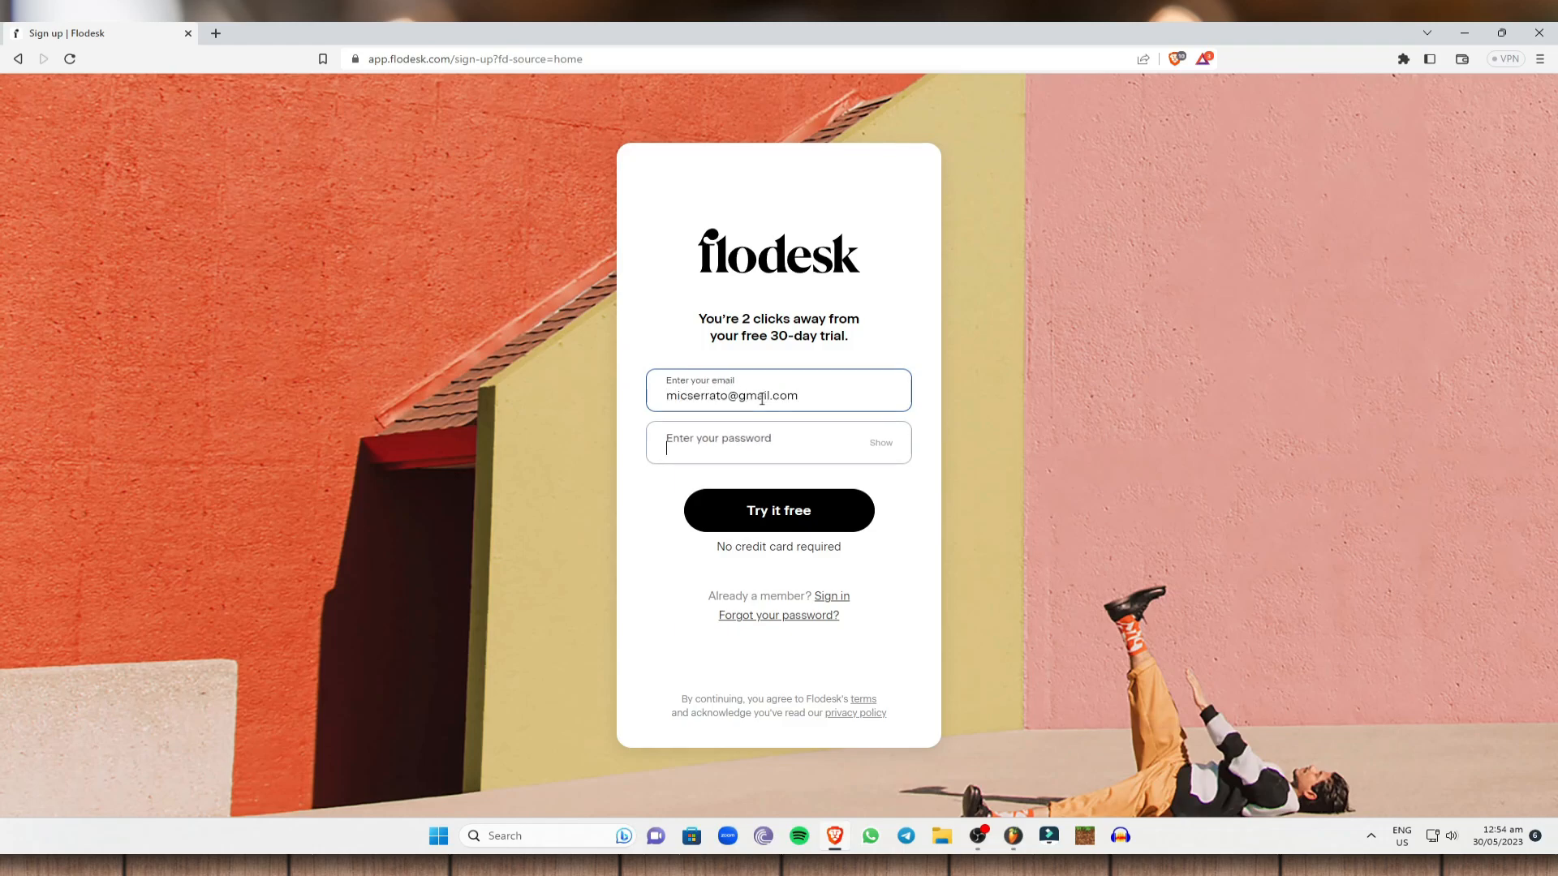
text(*****)
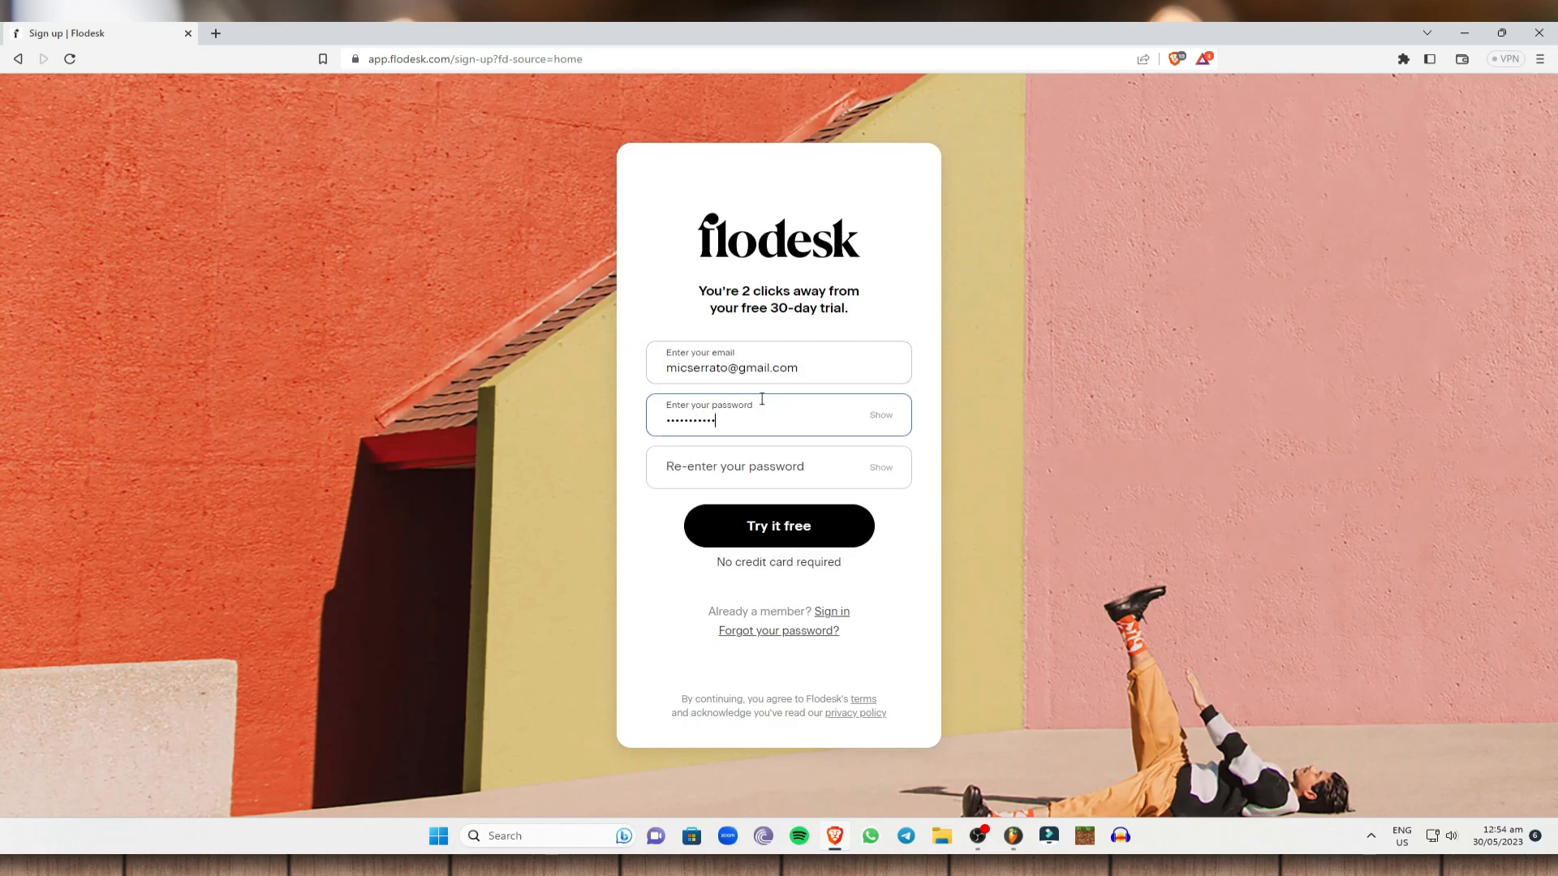
key(Tab)
text(*)
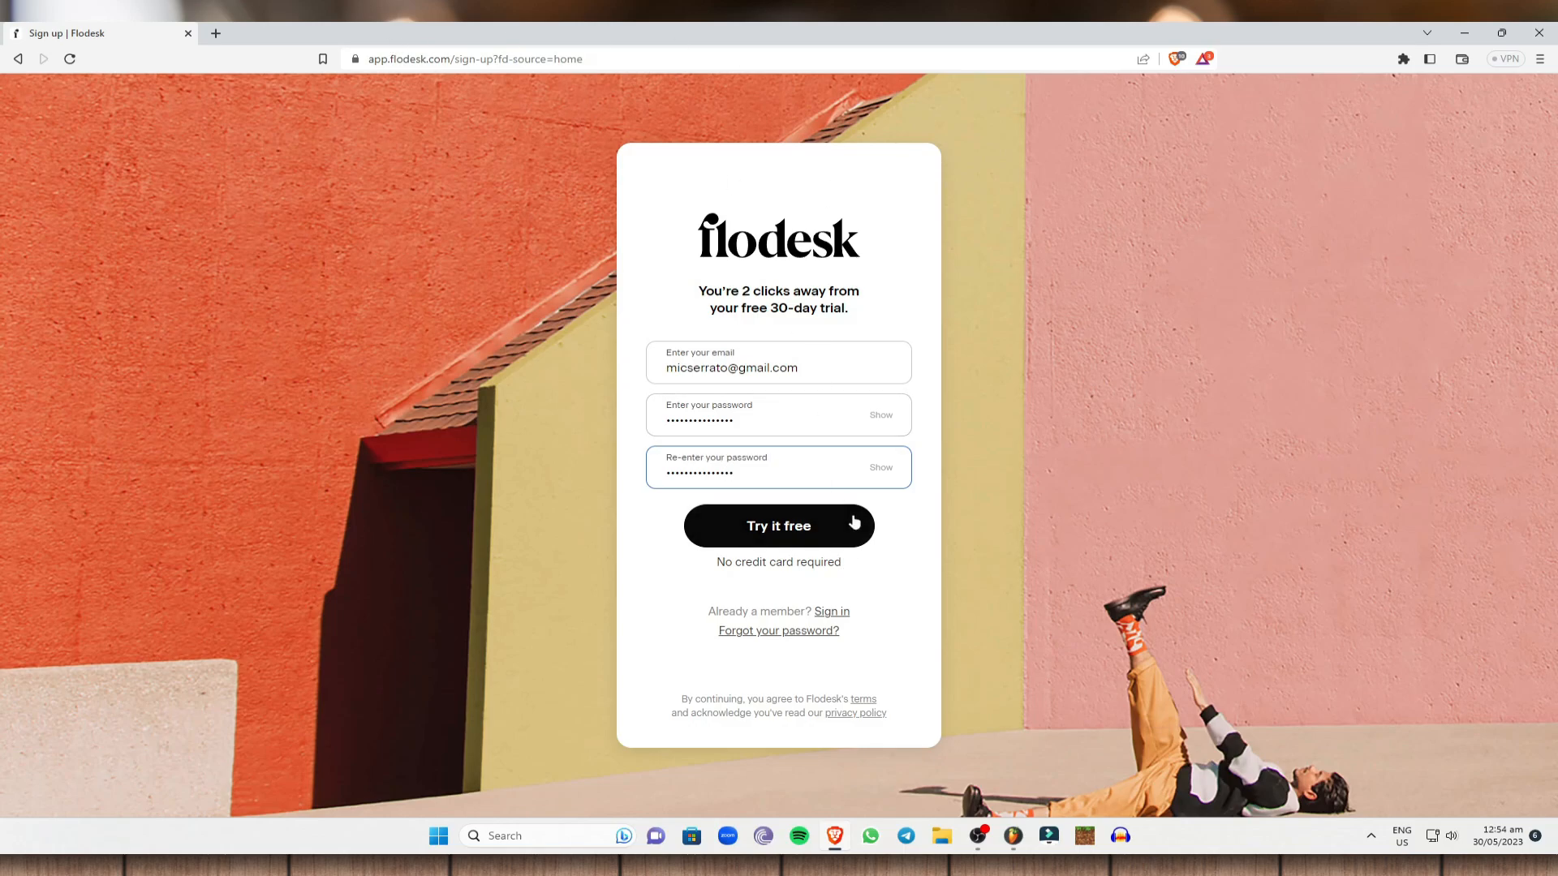
click(834, 536)
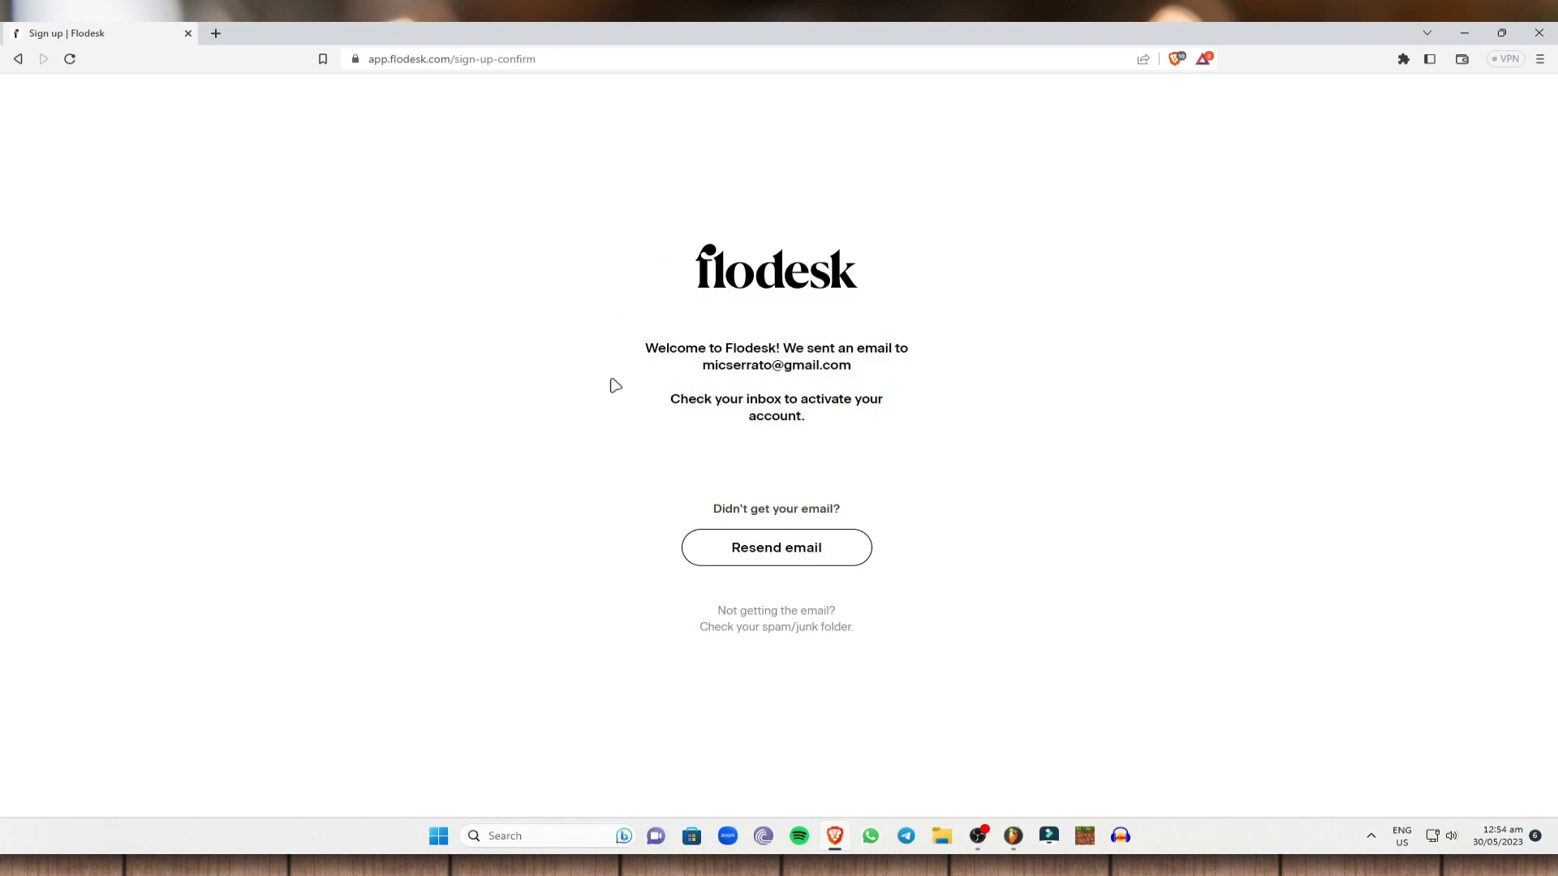
Open the Gmail inbox in a new browser tab beside the Flodesk page.
click(213, 33)
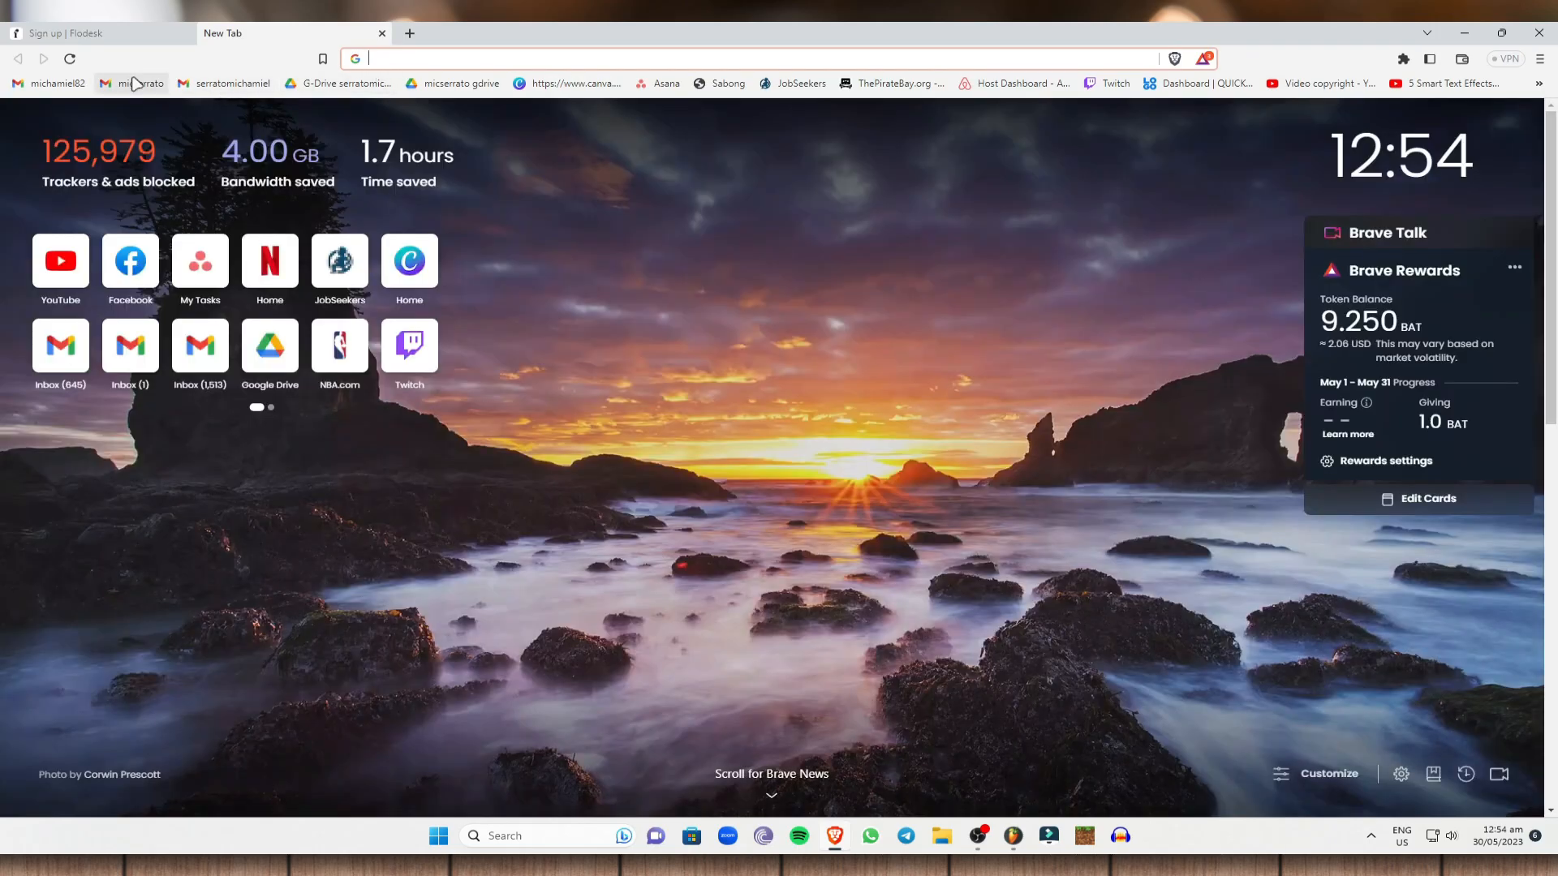
click(135, 84)
click(135, 35)
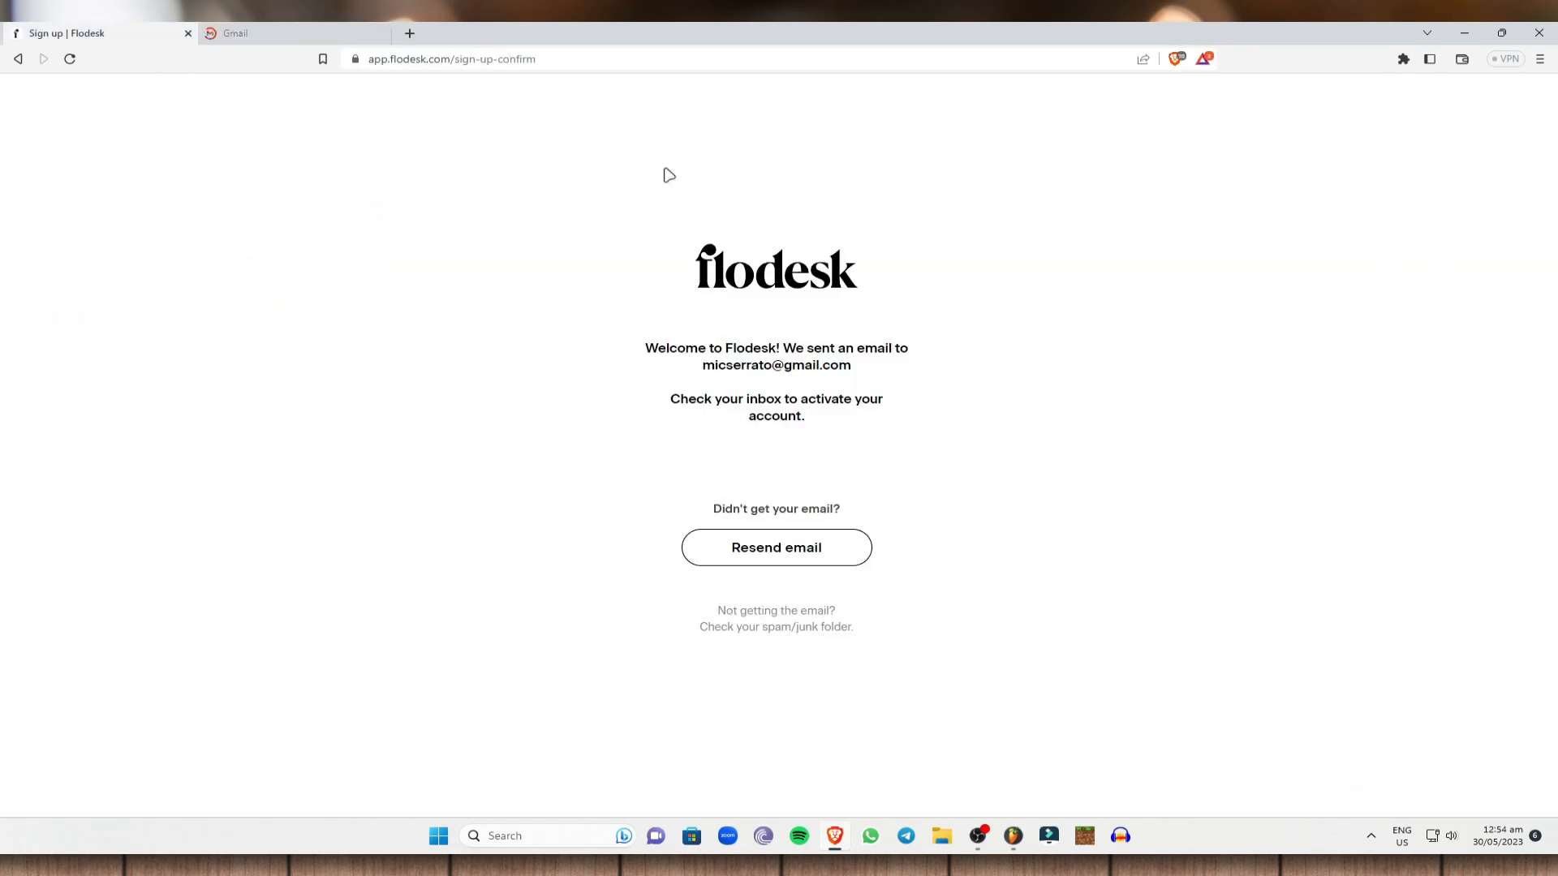
click(243, 33)
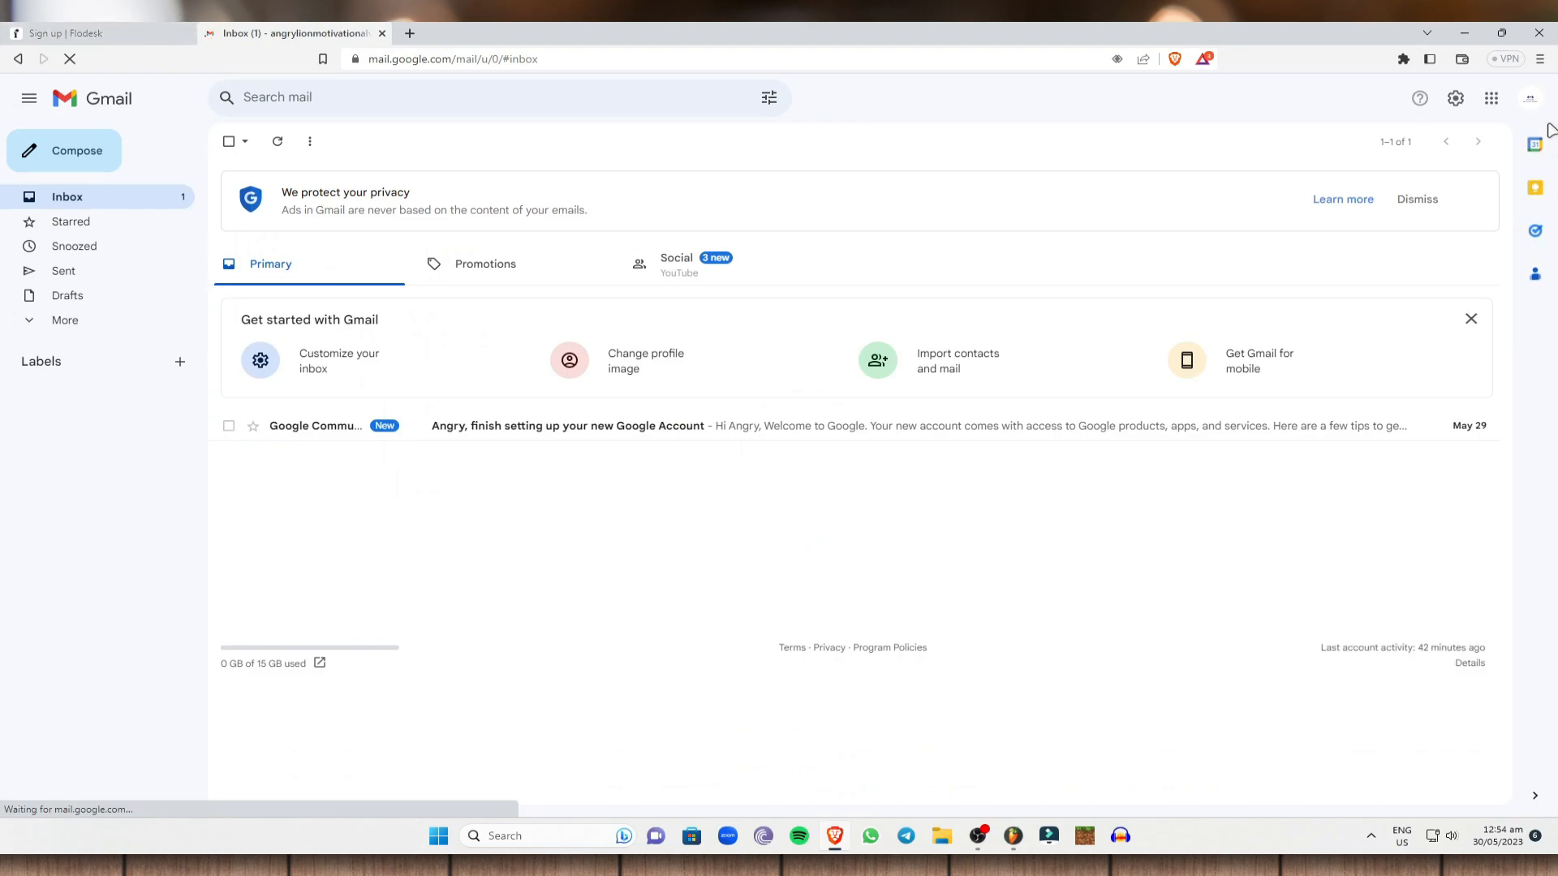
Switch to the sign-up Google account and follow the 'Welcome to Flodesk' verification link.
click(1530, 98)
click(1390, 306)
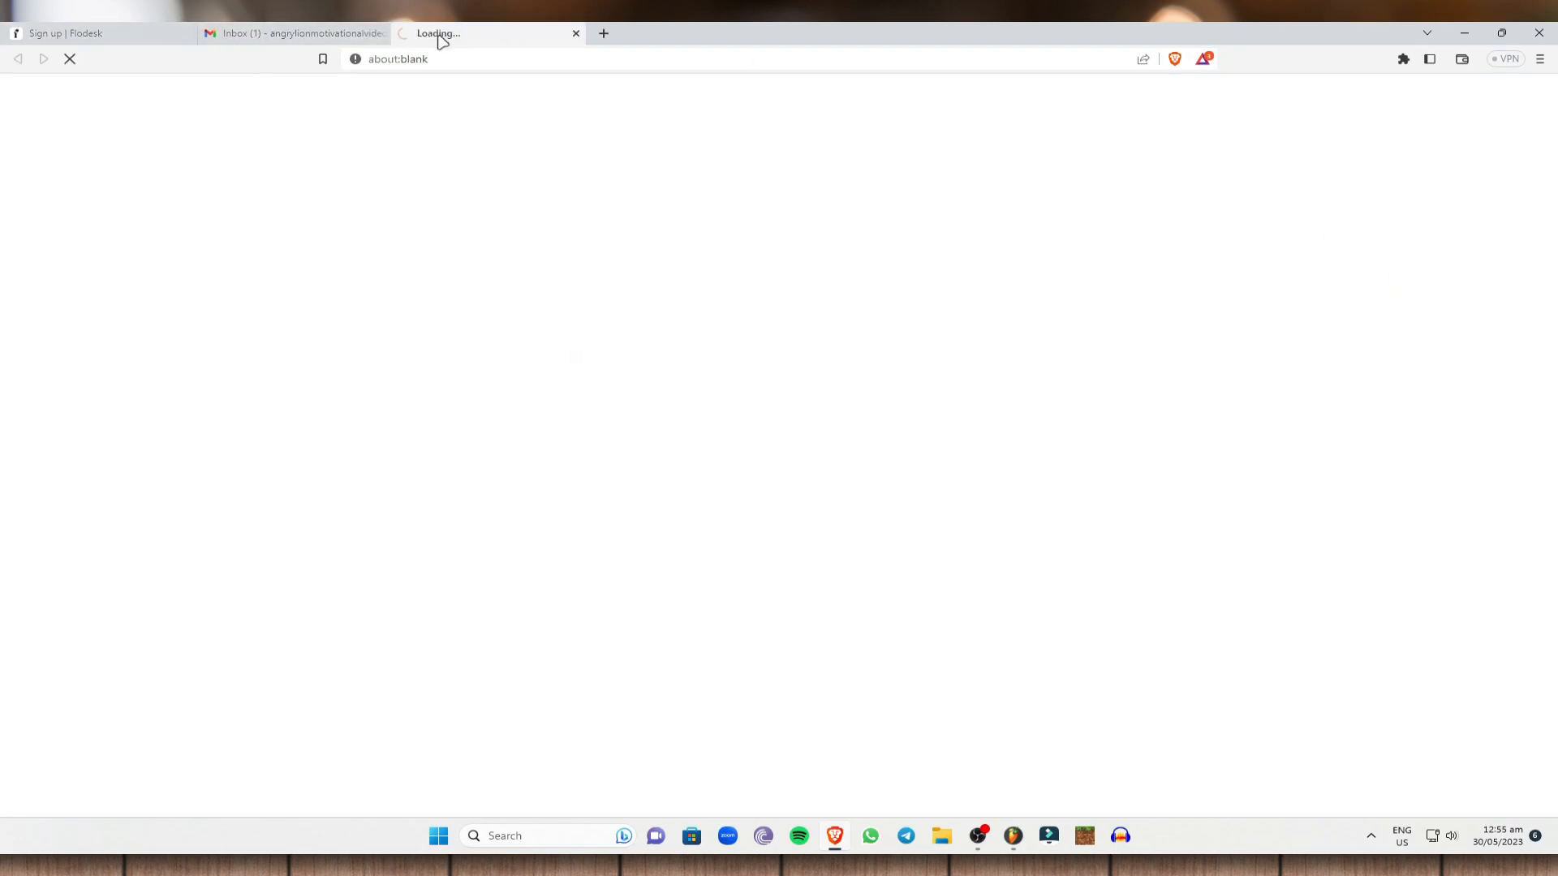
click(382, 34)
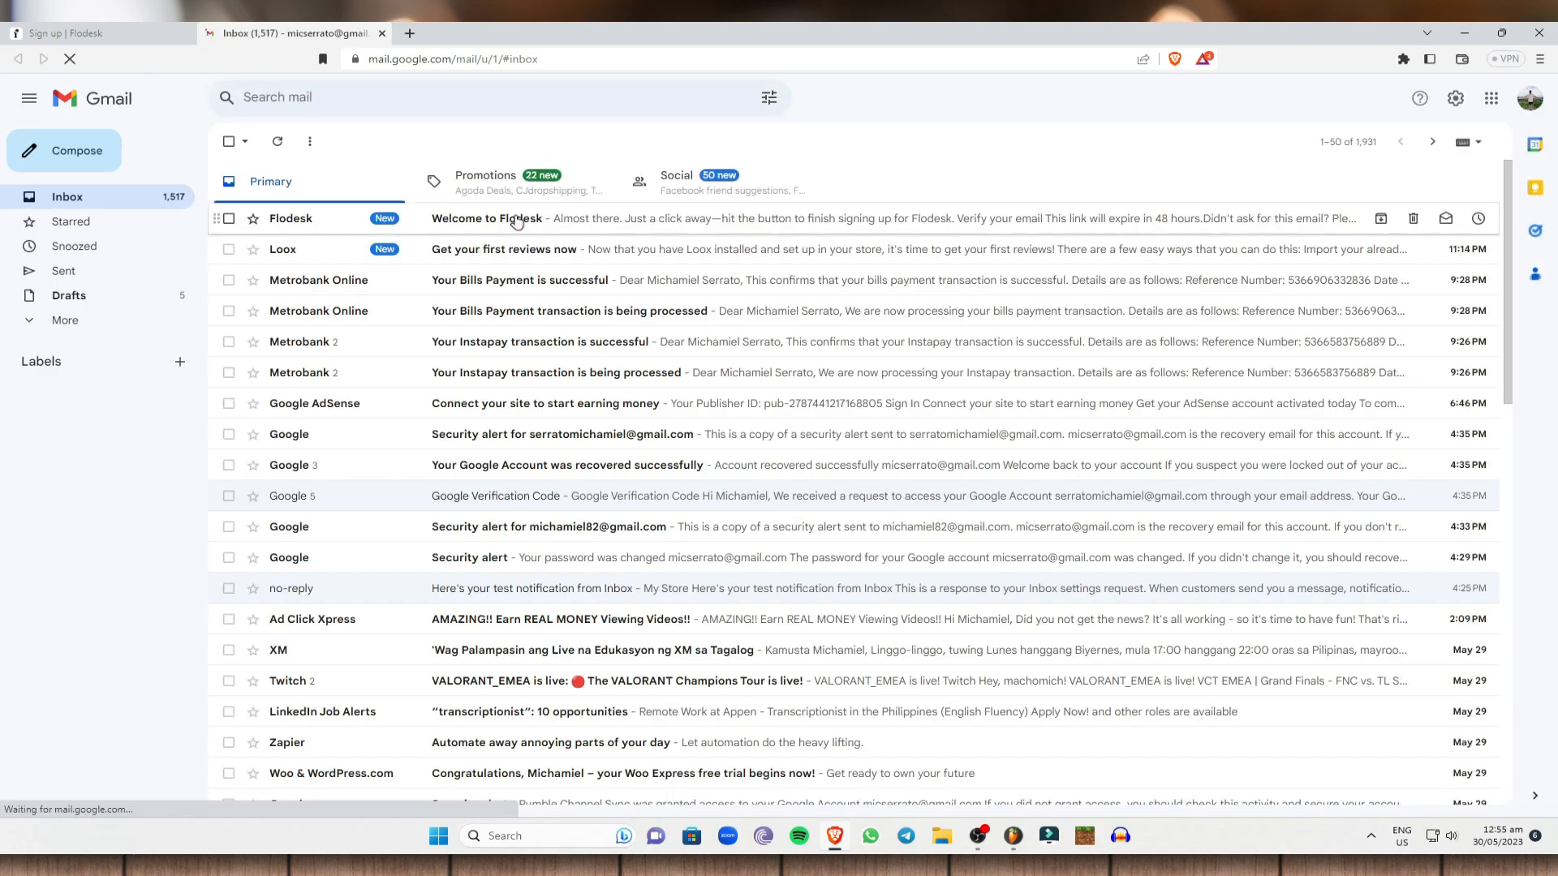
click(636, 219)
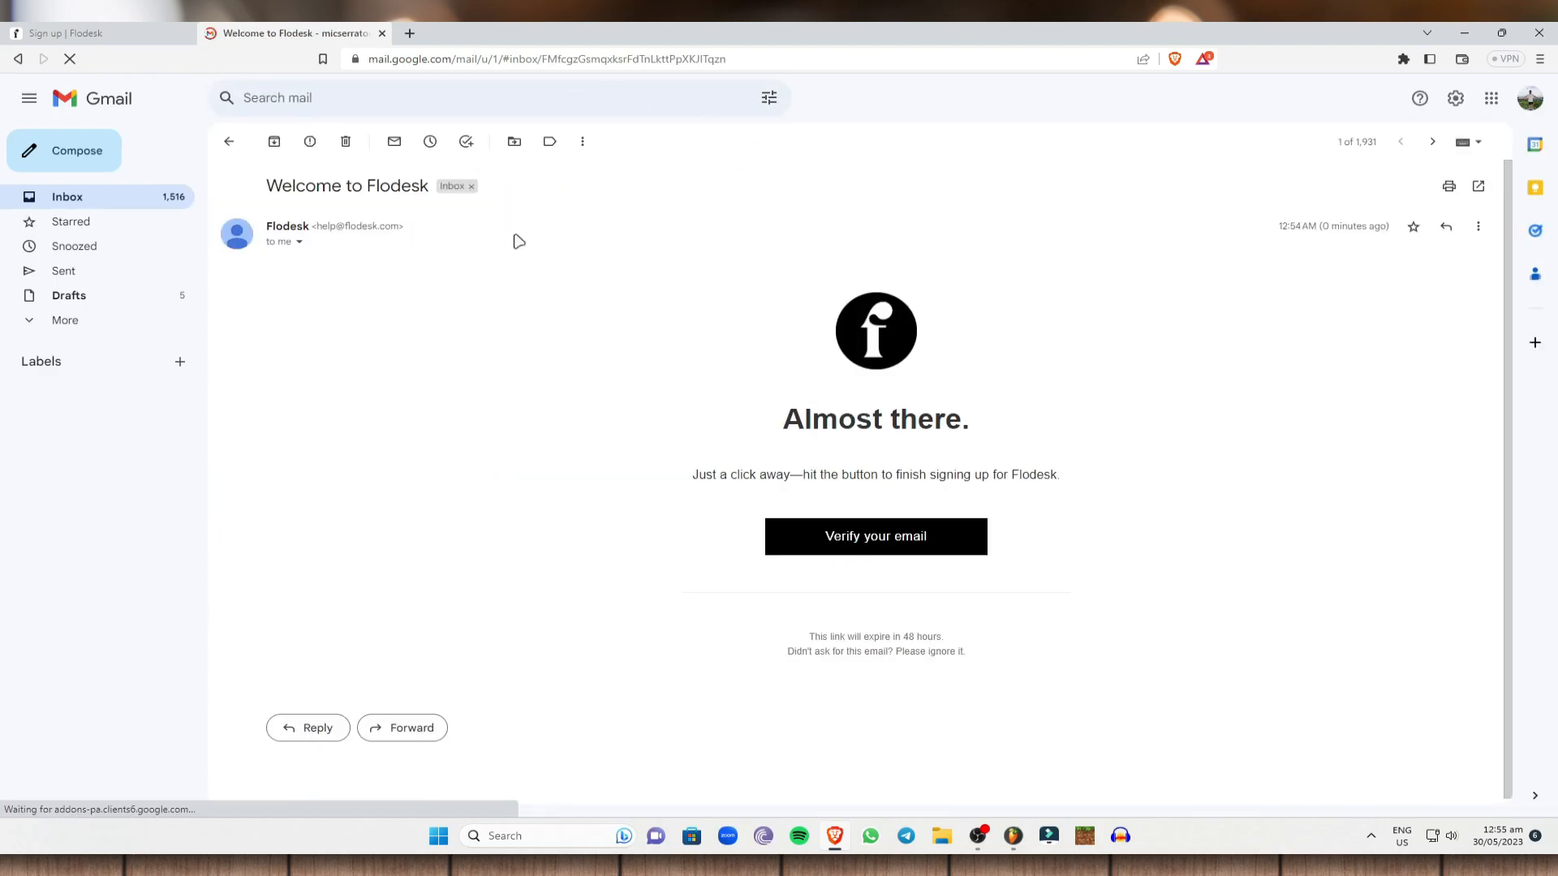
click(873, 549)
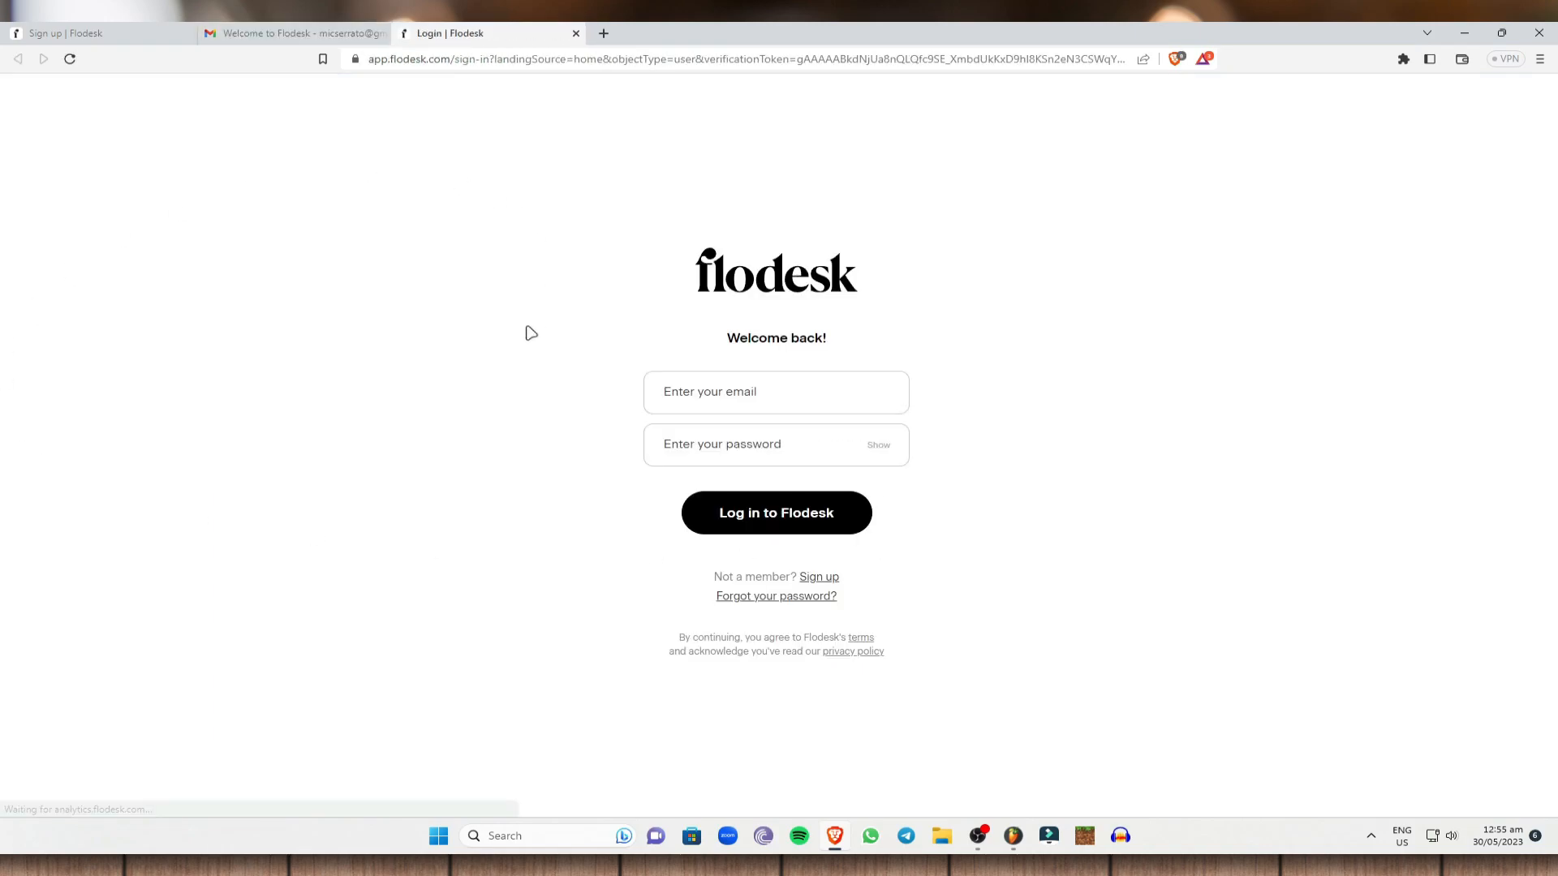
Log in to Flodesk with the registered e-mail address and password.
click(714, 394)
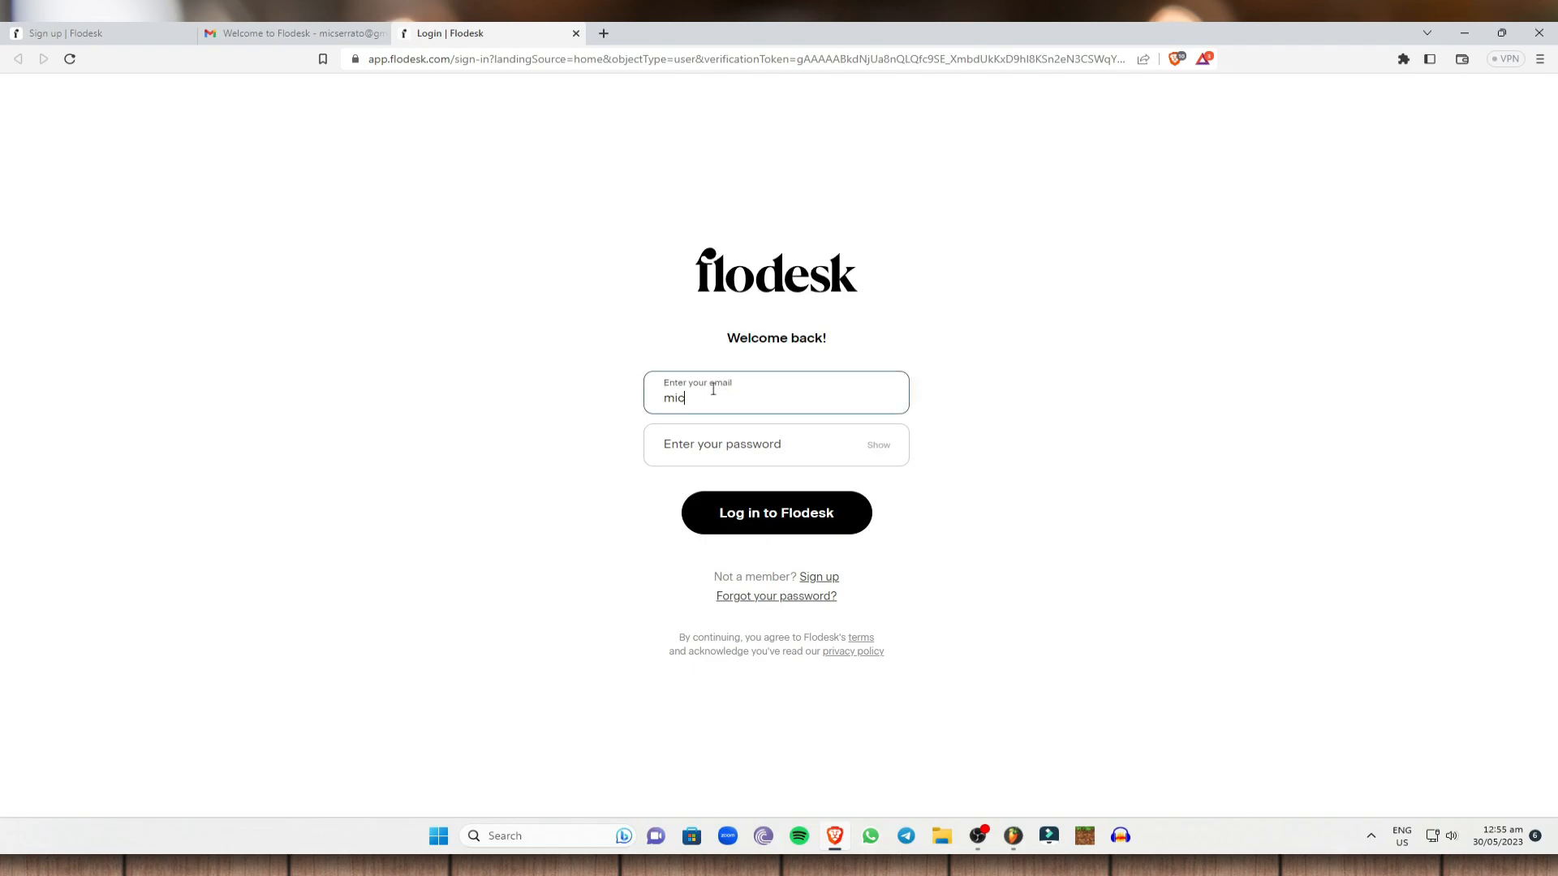
key(Tab)
text(•)
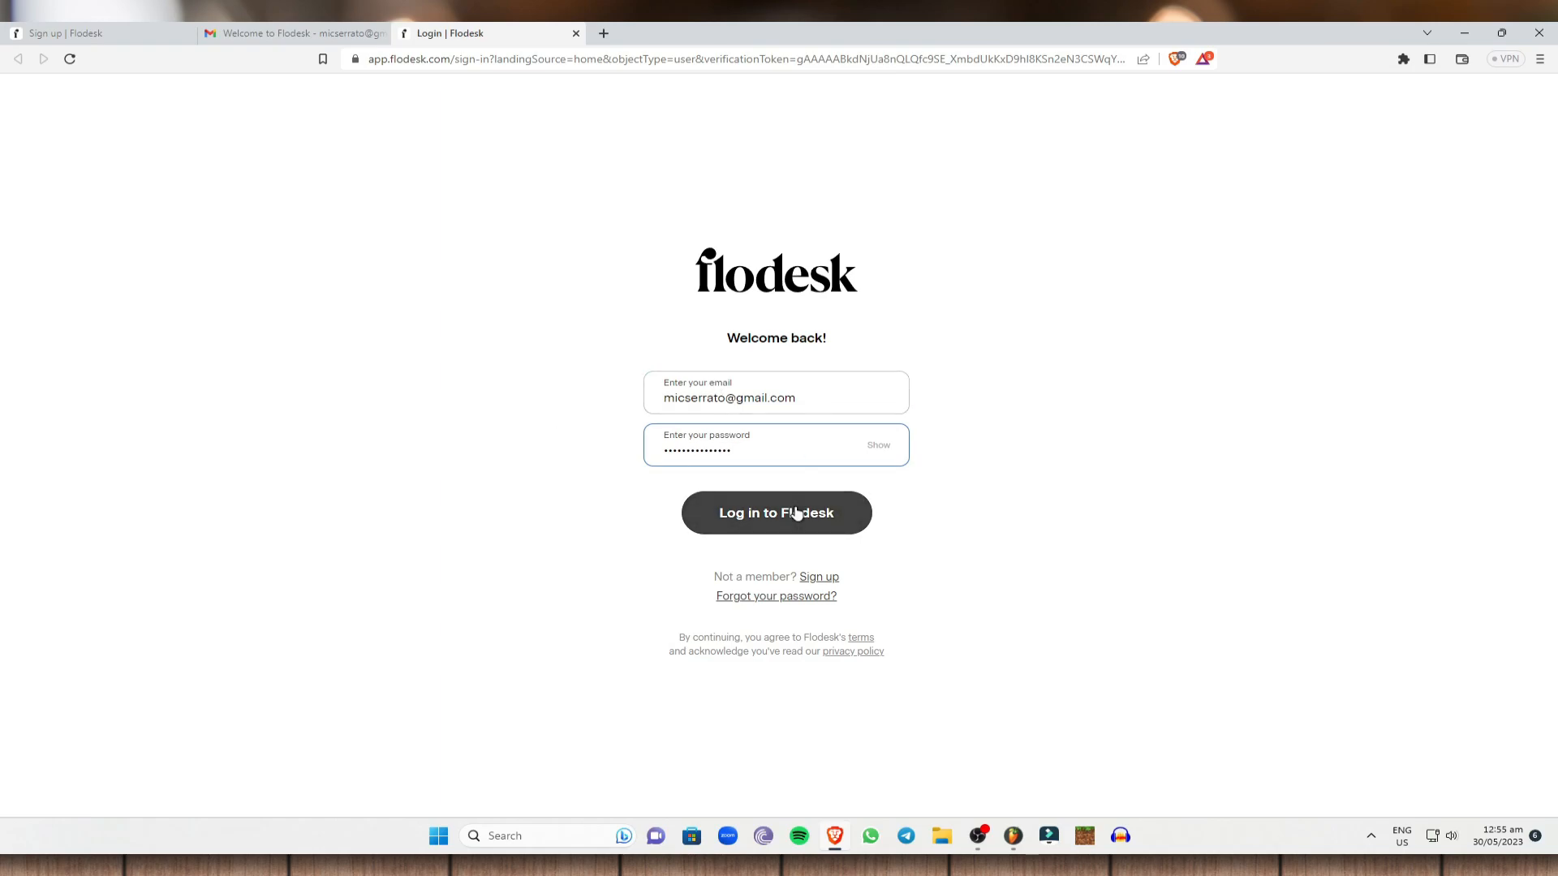
click(798, 514)
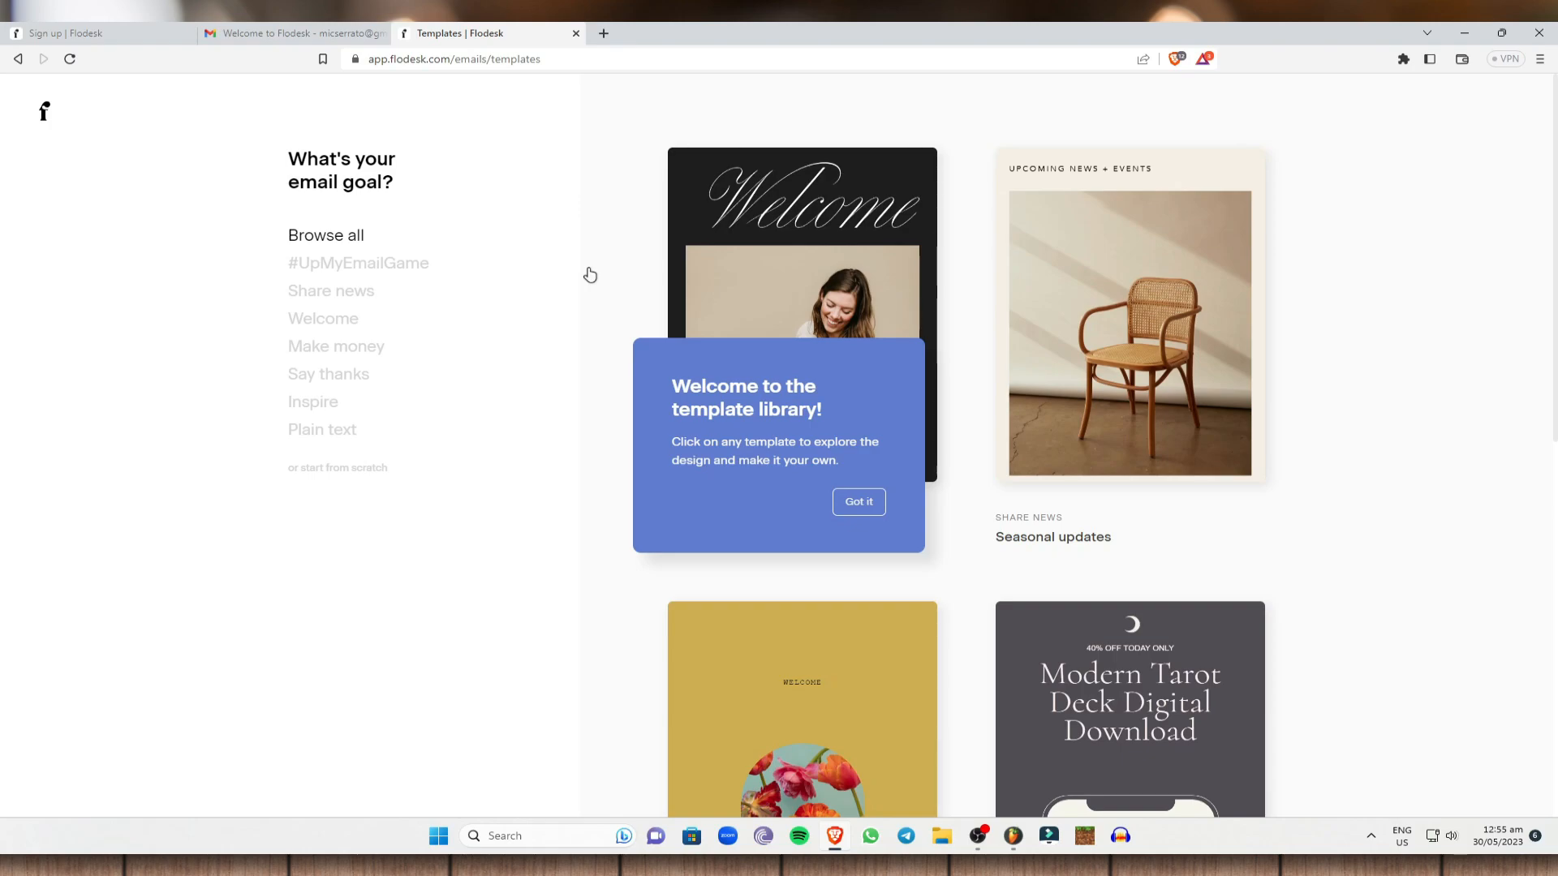
Dismiss the template library tip and scroll through the available email templates.
click(882, 503)
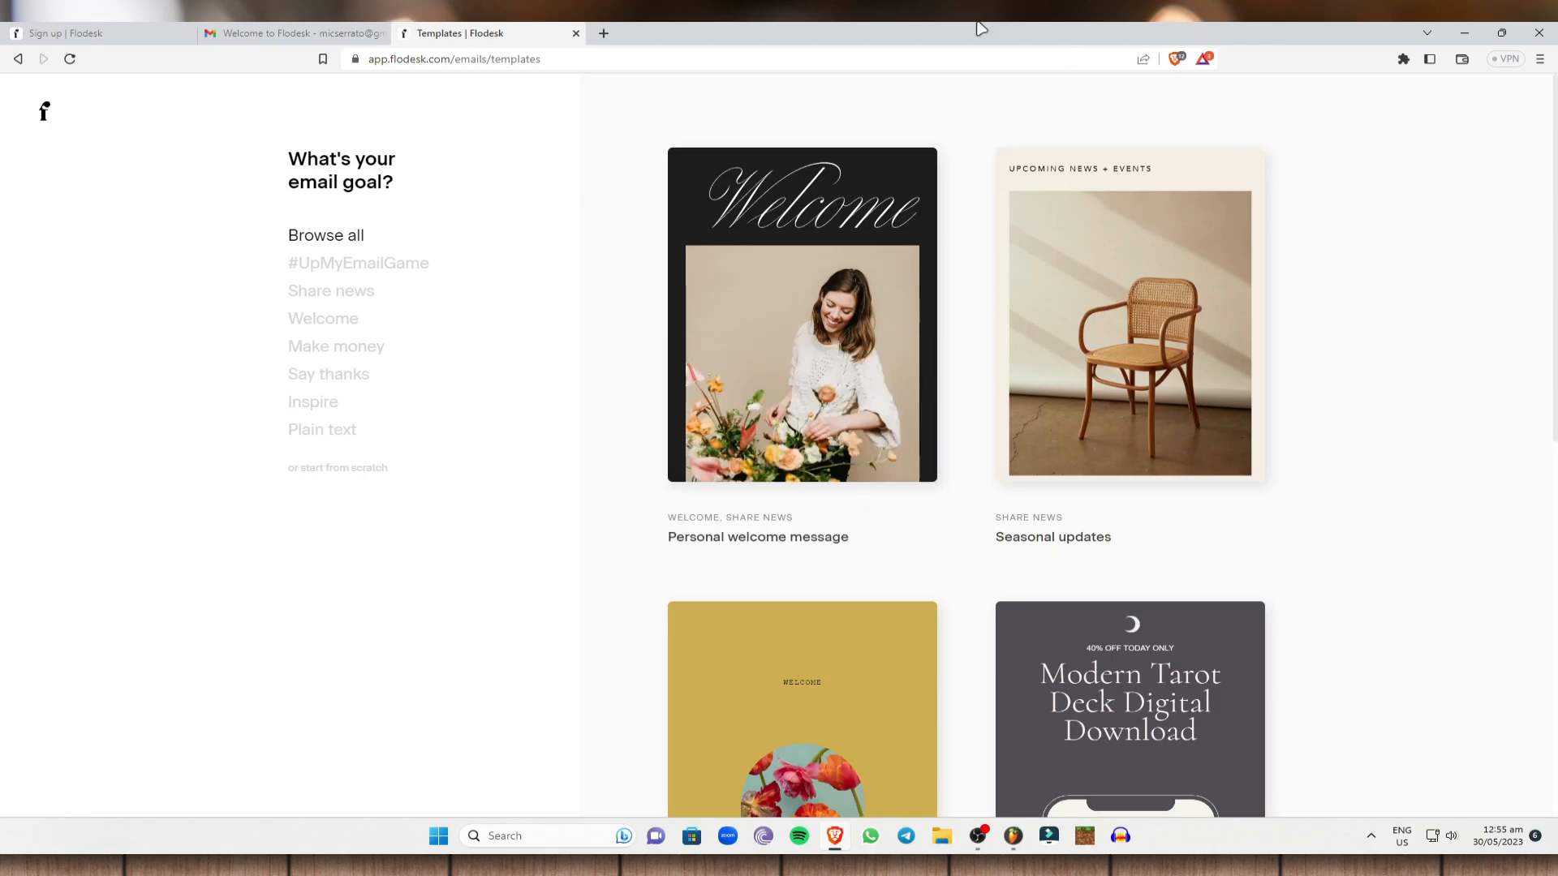
scroll(1020, 308, down, 5)
scroll(709, 198, down, 5)
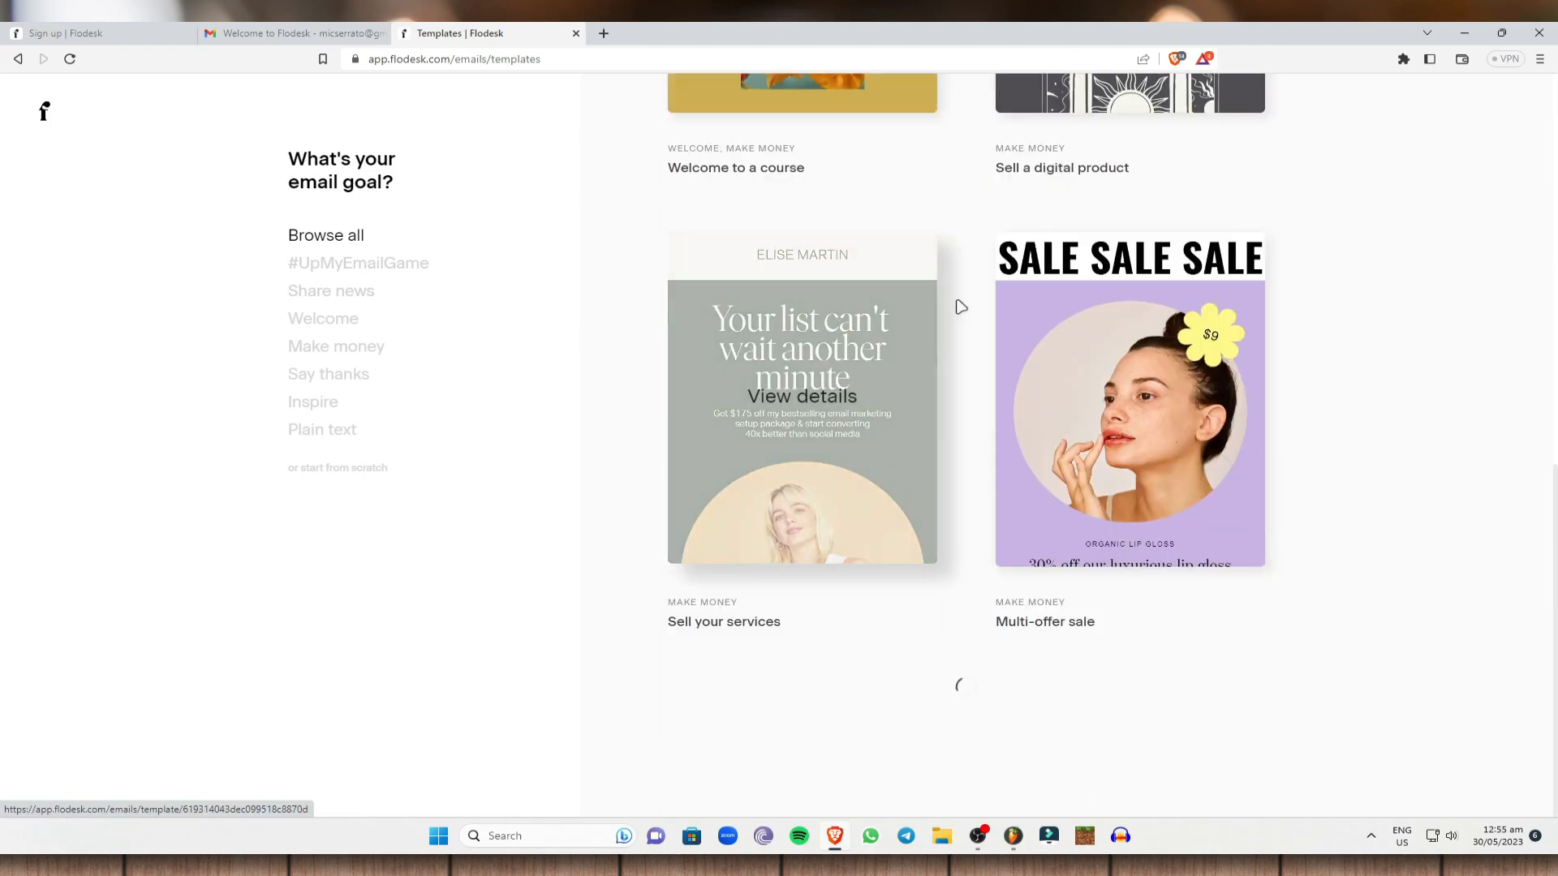
scroll(810, 358, down, 5)
scroll(1064, 334, up, 5)
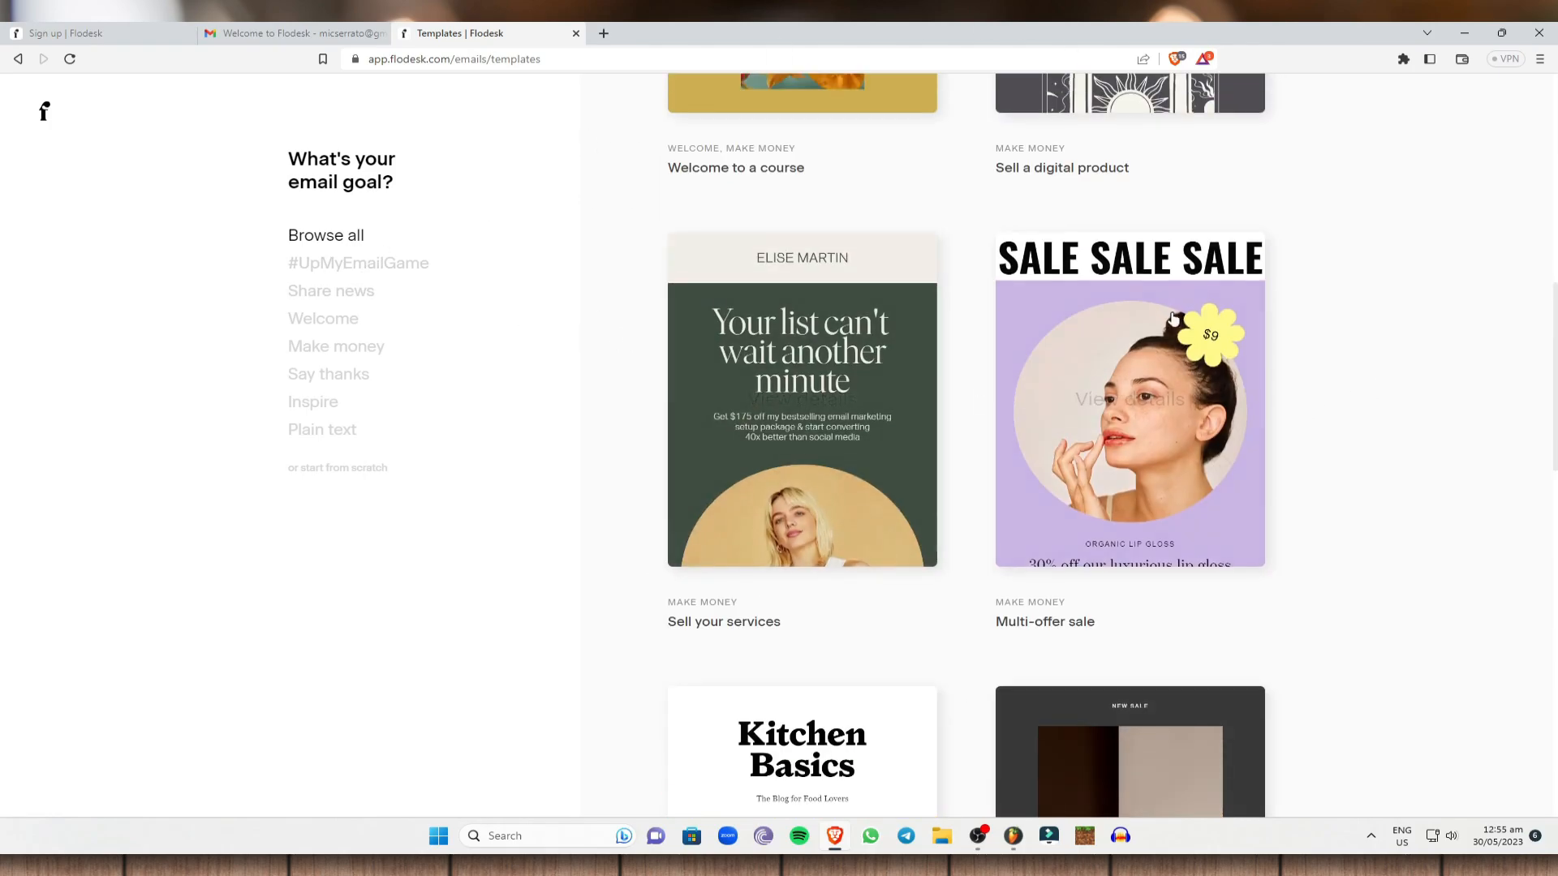
scroll(1064, 334, down, 7)
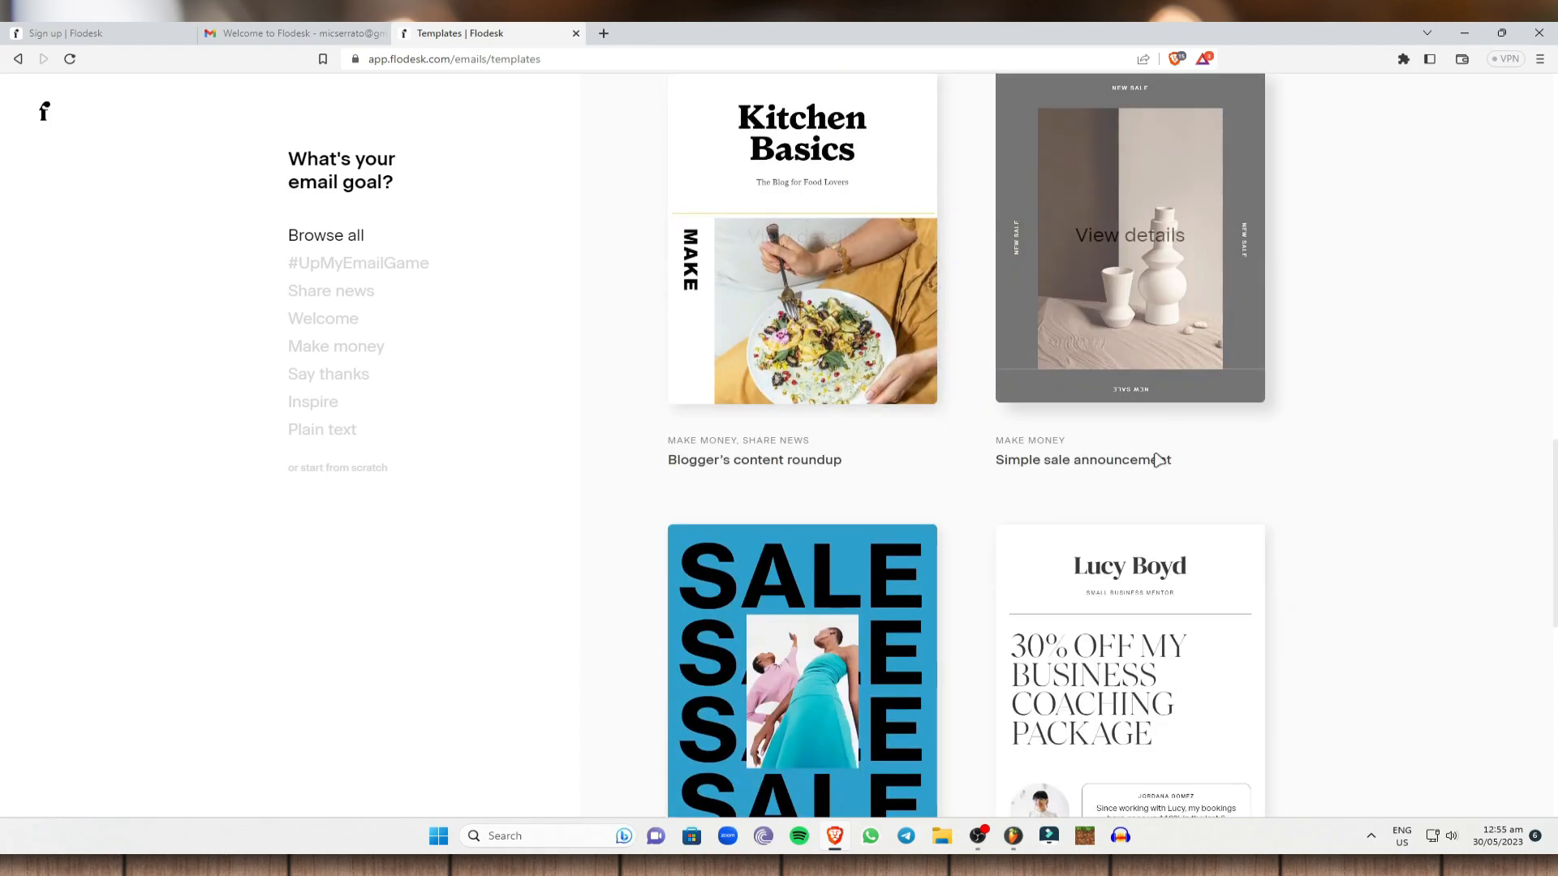
scroll(886, 442, down, 4)
scroll(886, 442, down, 6)
scroll(382, 306, down, 2)
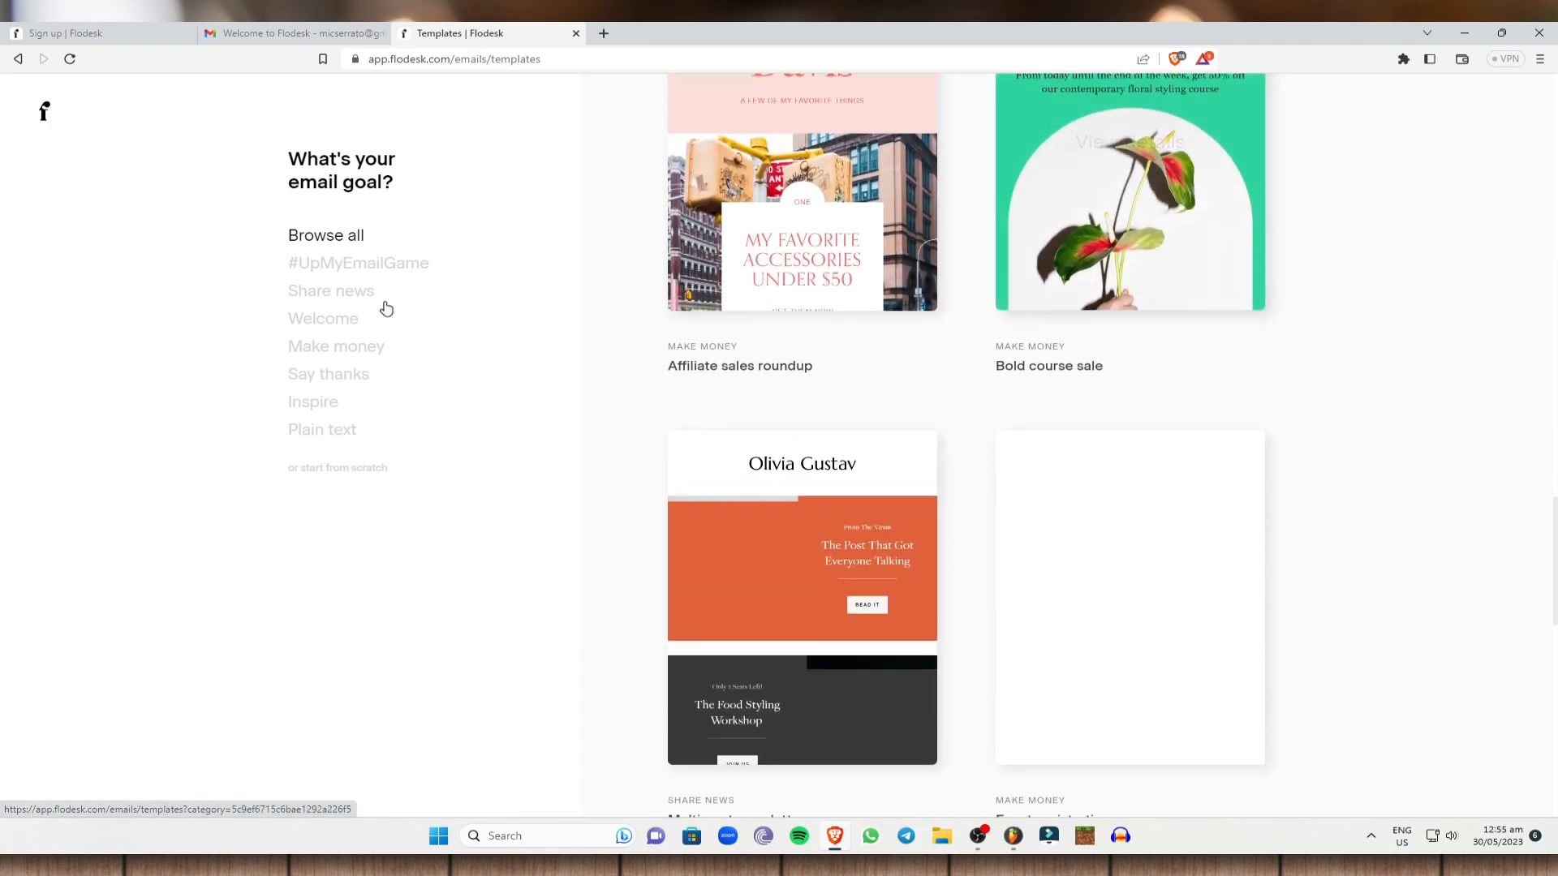
scroll(459, 262, up, 7)
scroll(950, 208, up, 13)
drag(282, 159, 435, 193)
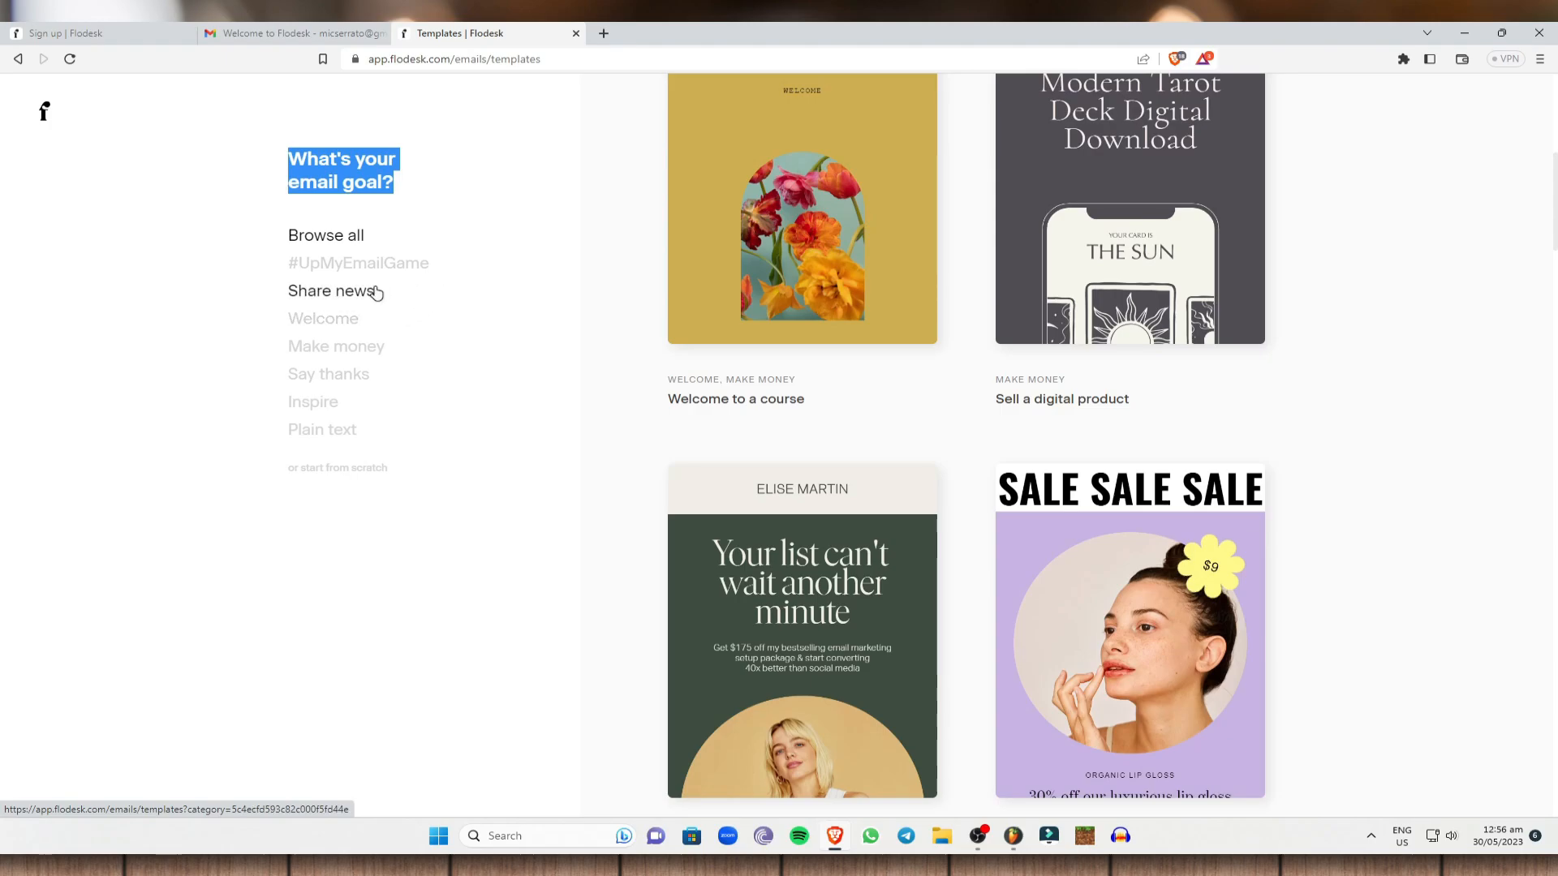
Browse the Welcome, Make money, Say thanks, Inspire and Plain text template categories.
click(344, 319)
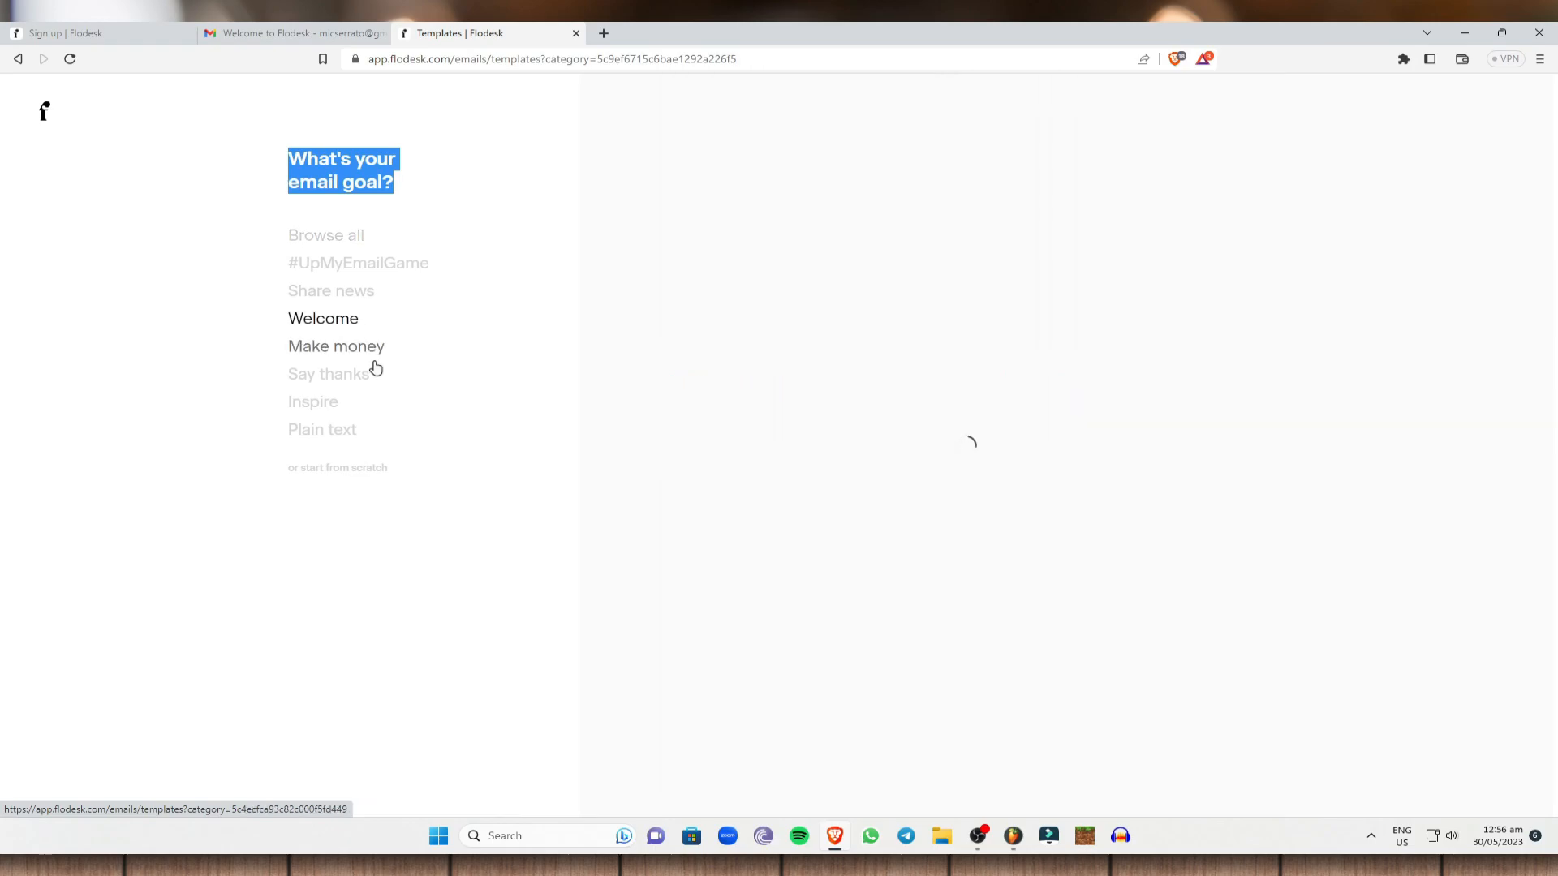
click(342, 352)
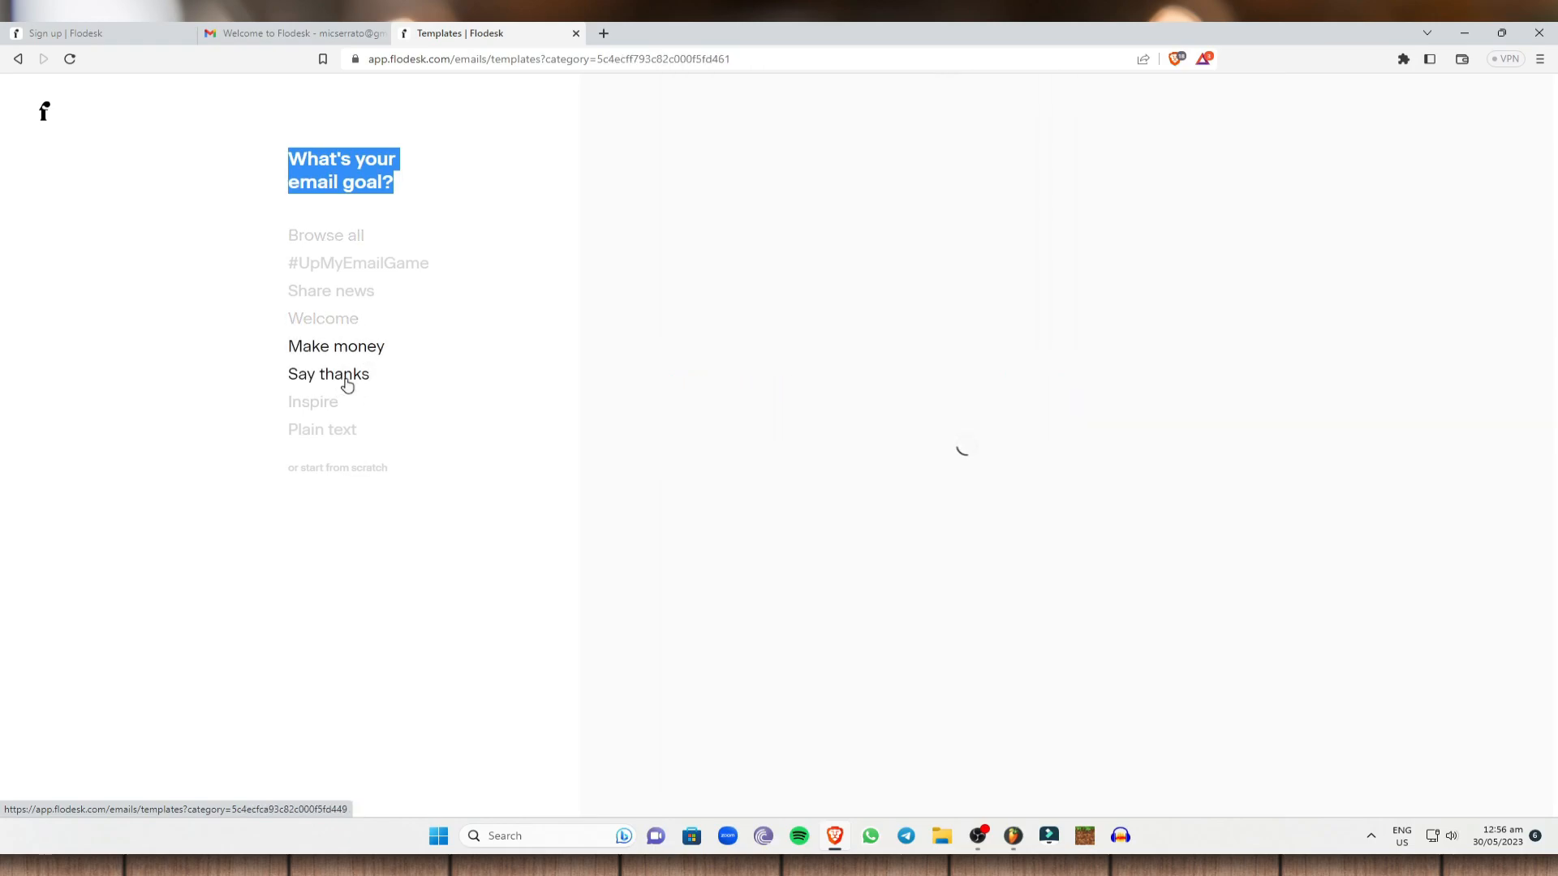
click(347, 383)
click(316, 410)
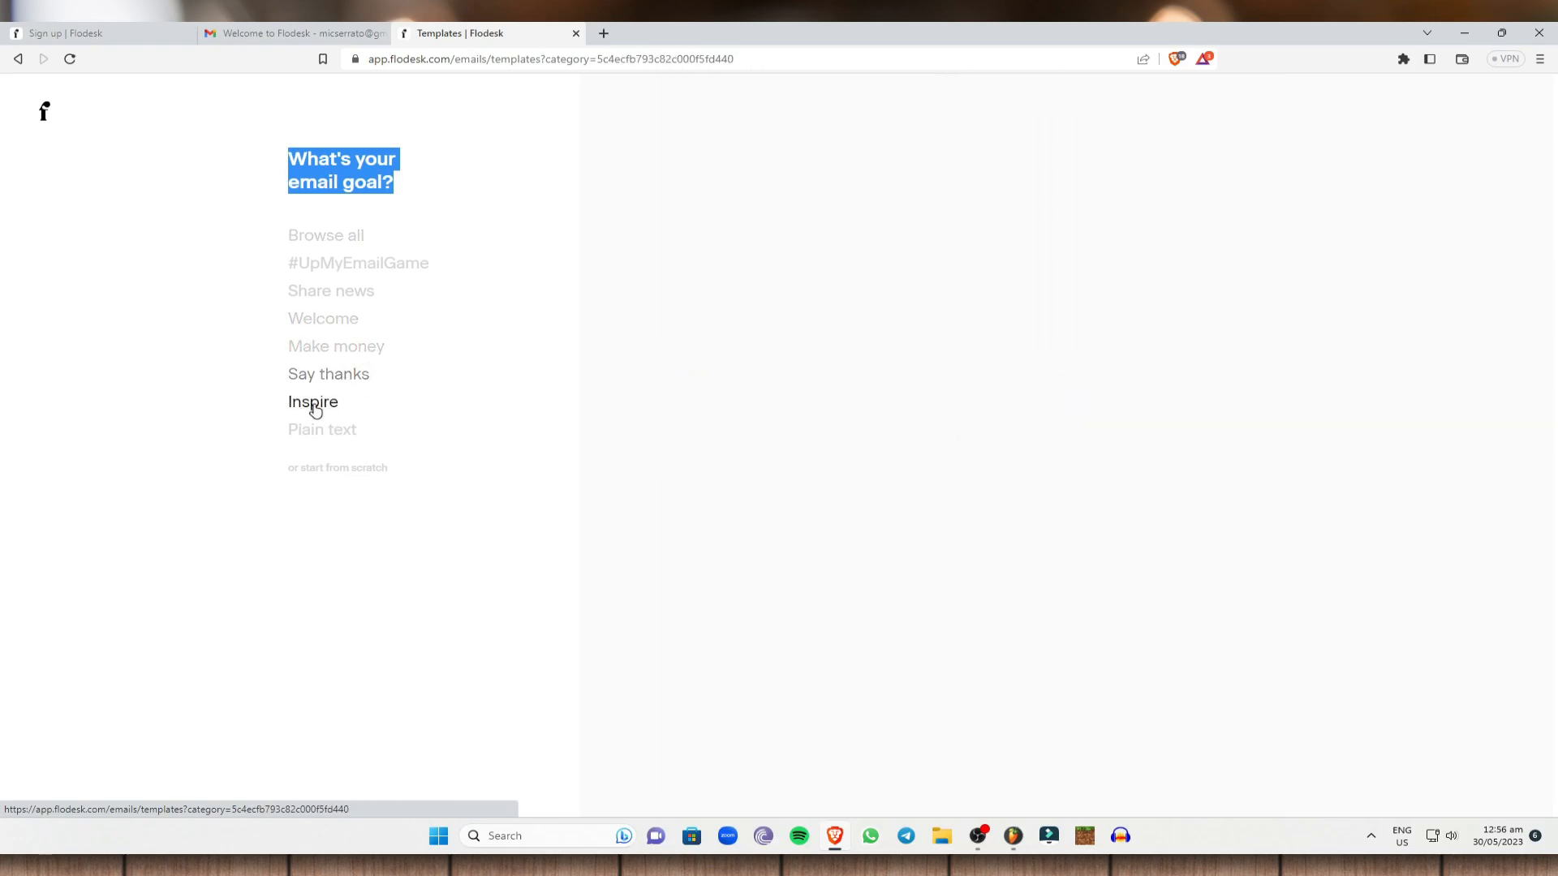
click(344, 437)
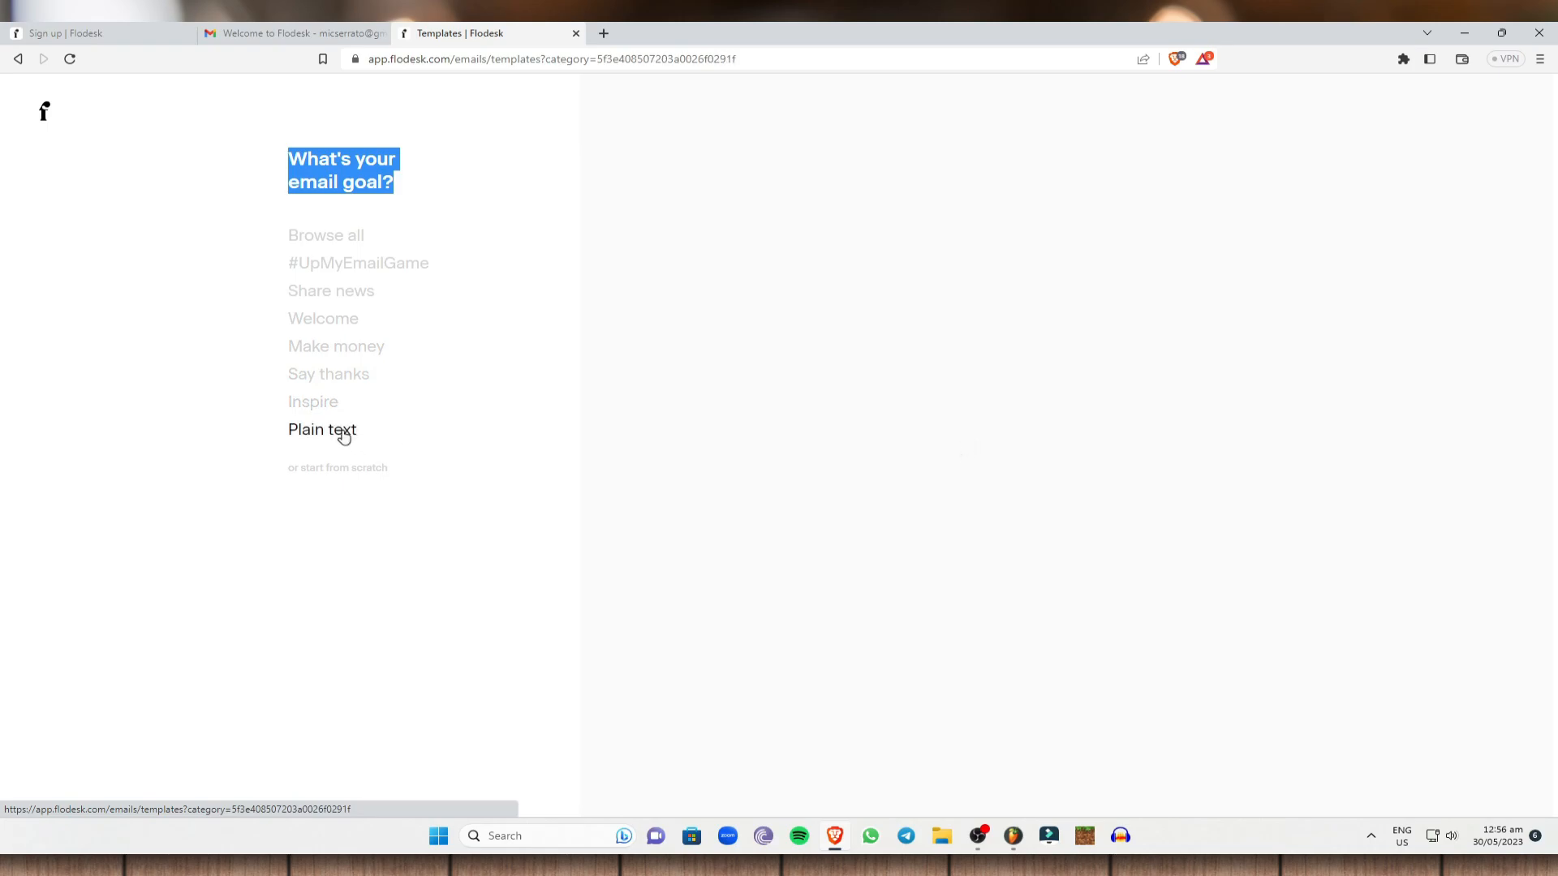
Show the #UpMyEmailGame category and scroll through its templates.
click(453, 262)
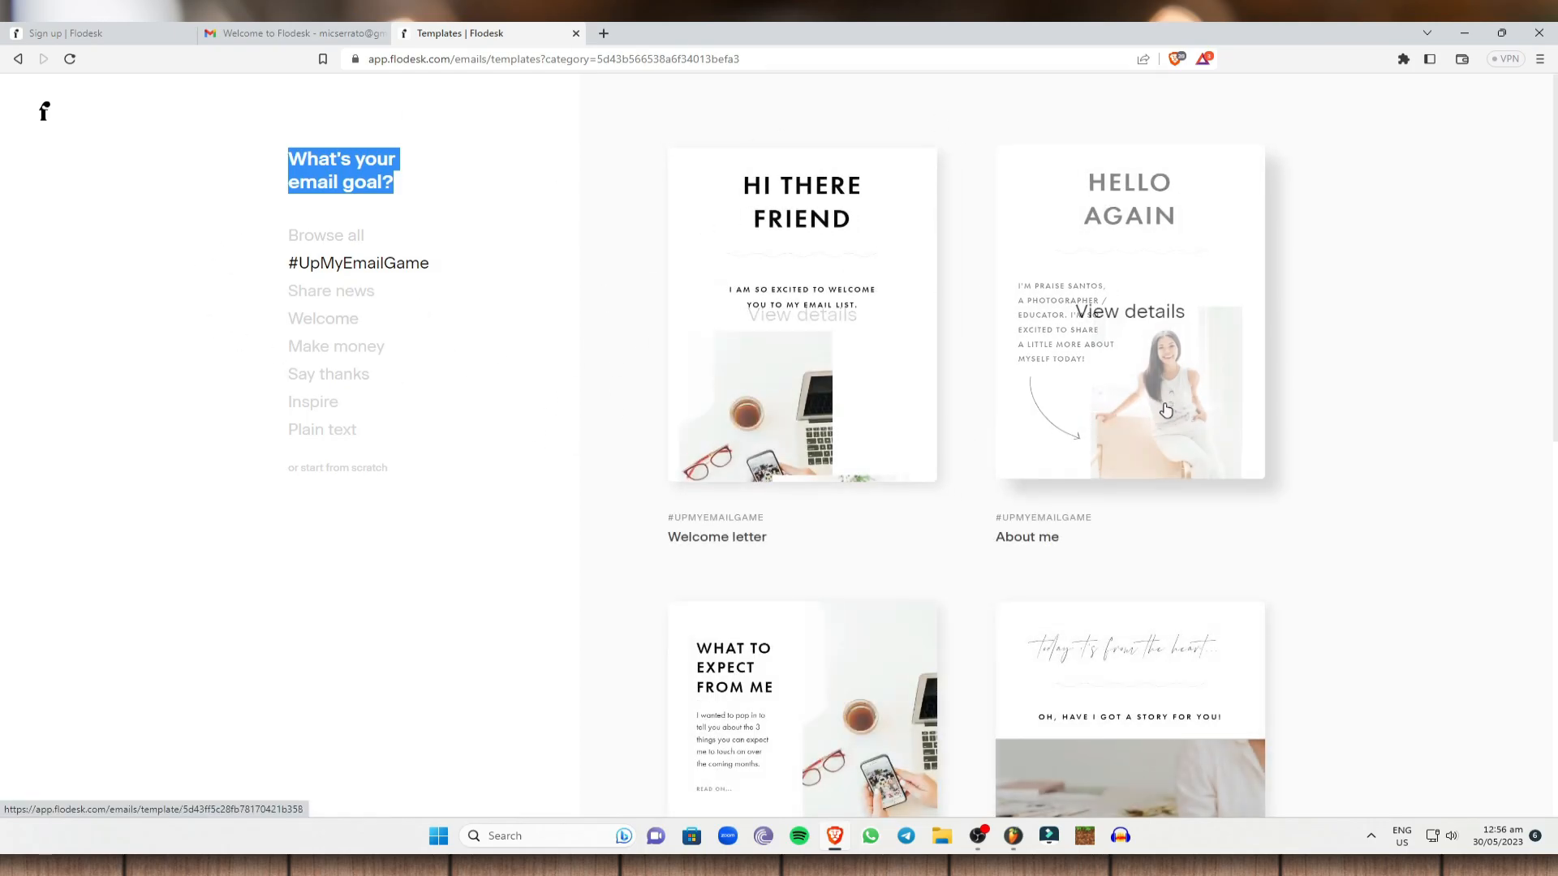
scroll(1009, 514, down, 8)
scroll(811, 503, down, 2)
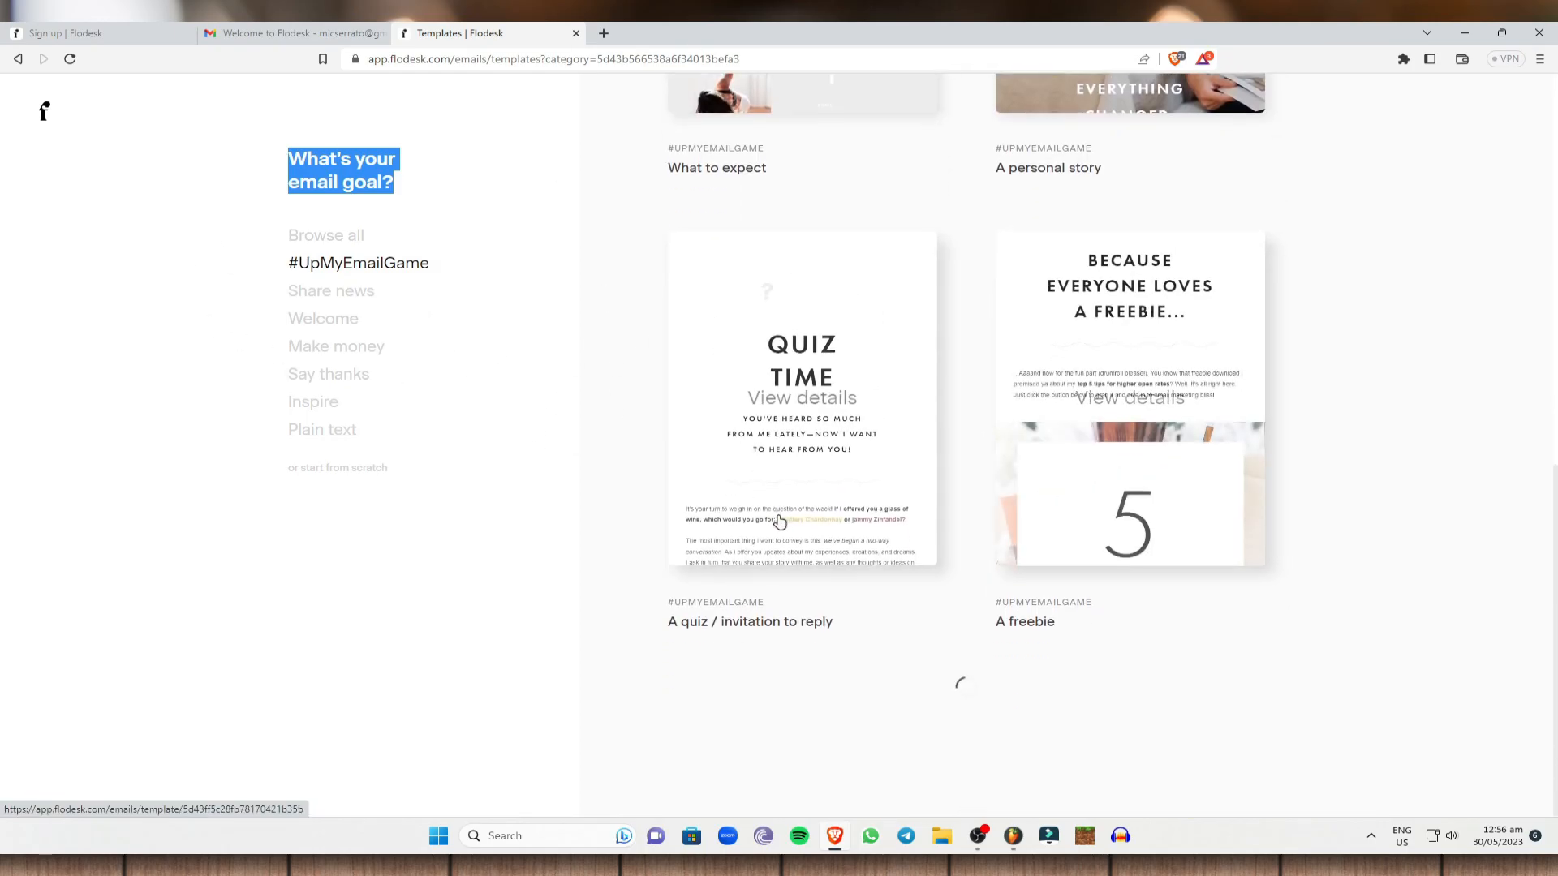
scroll(1254, 474, down, 6)
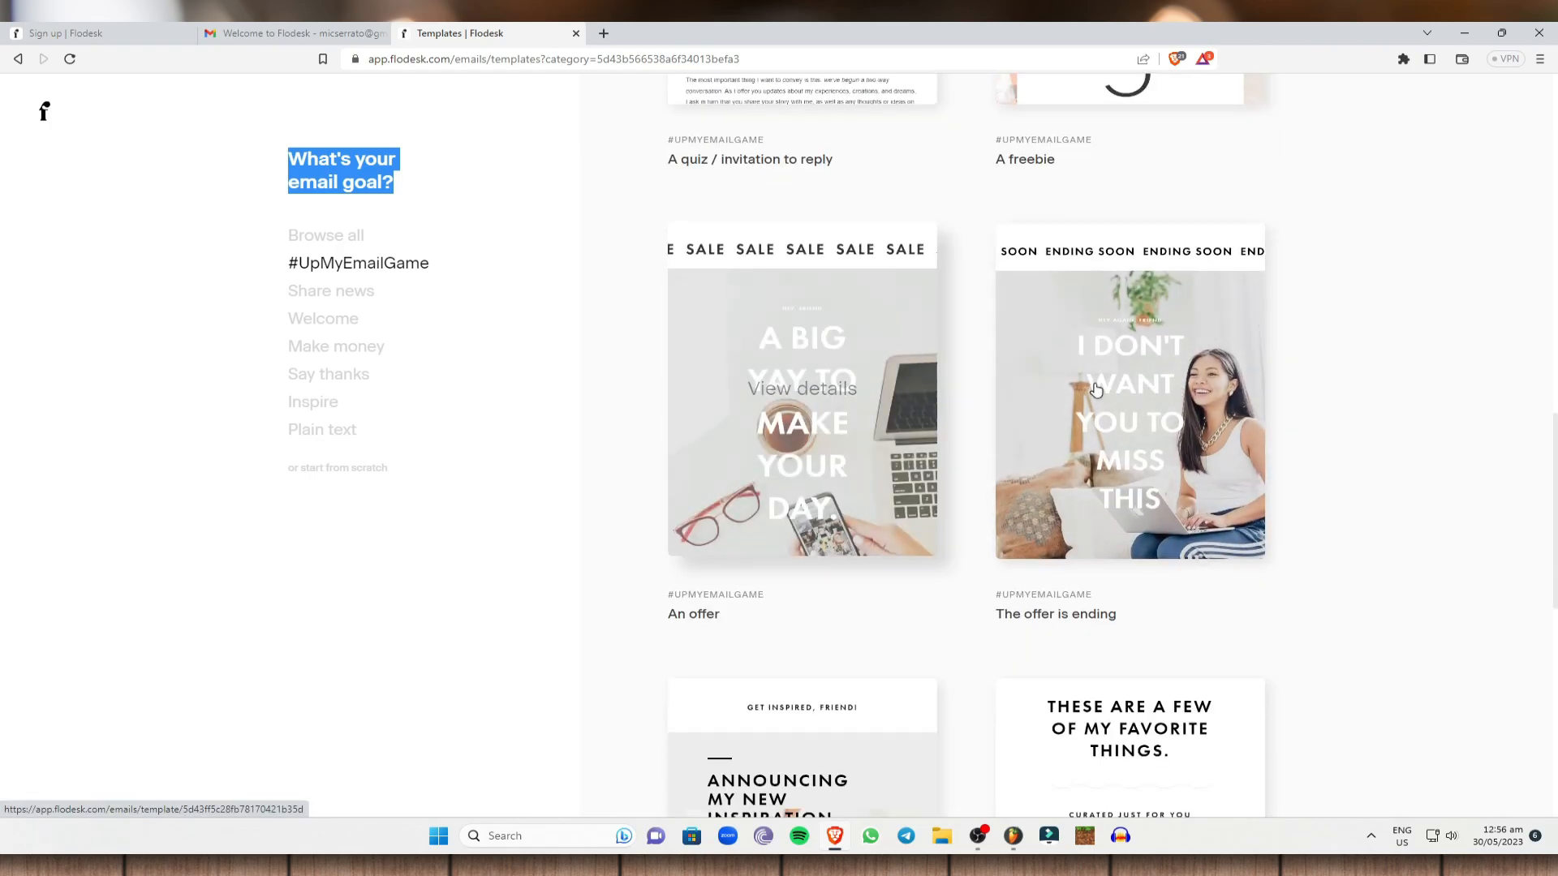
scroll(1138, 387, down, 3)
scroll(730, 421, down, 6)
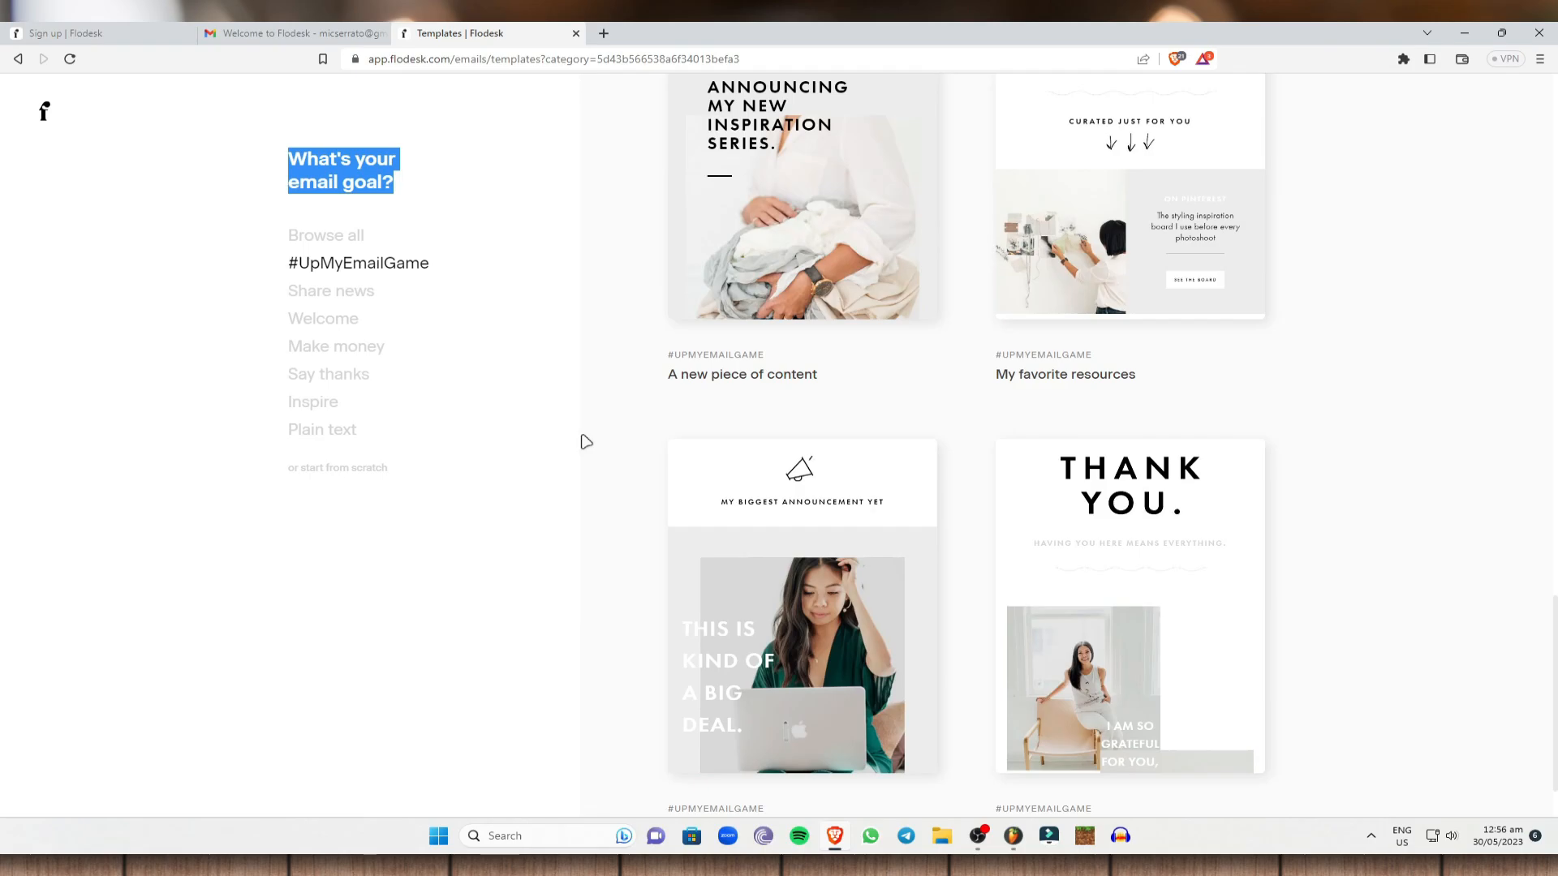
Cancel the blank 'start from scratch' email and show the Make money templates instead.
click(358, 469)
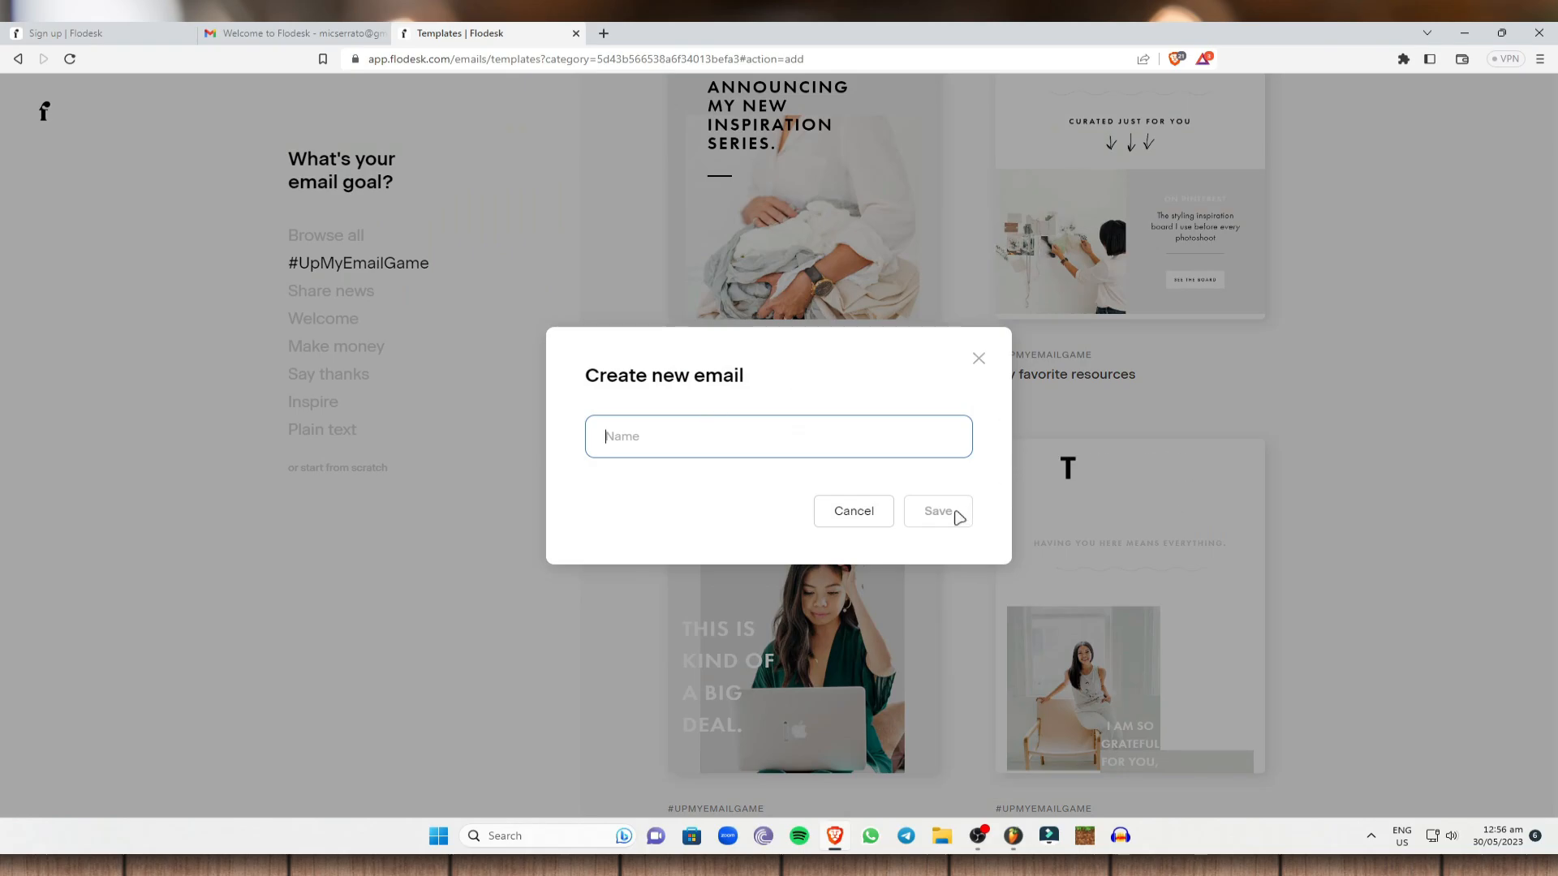
click(991, 366)
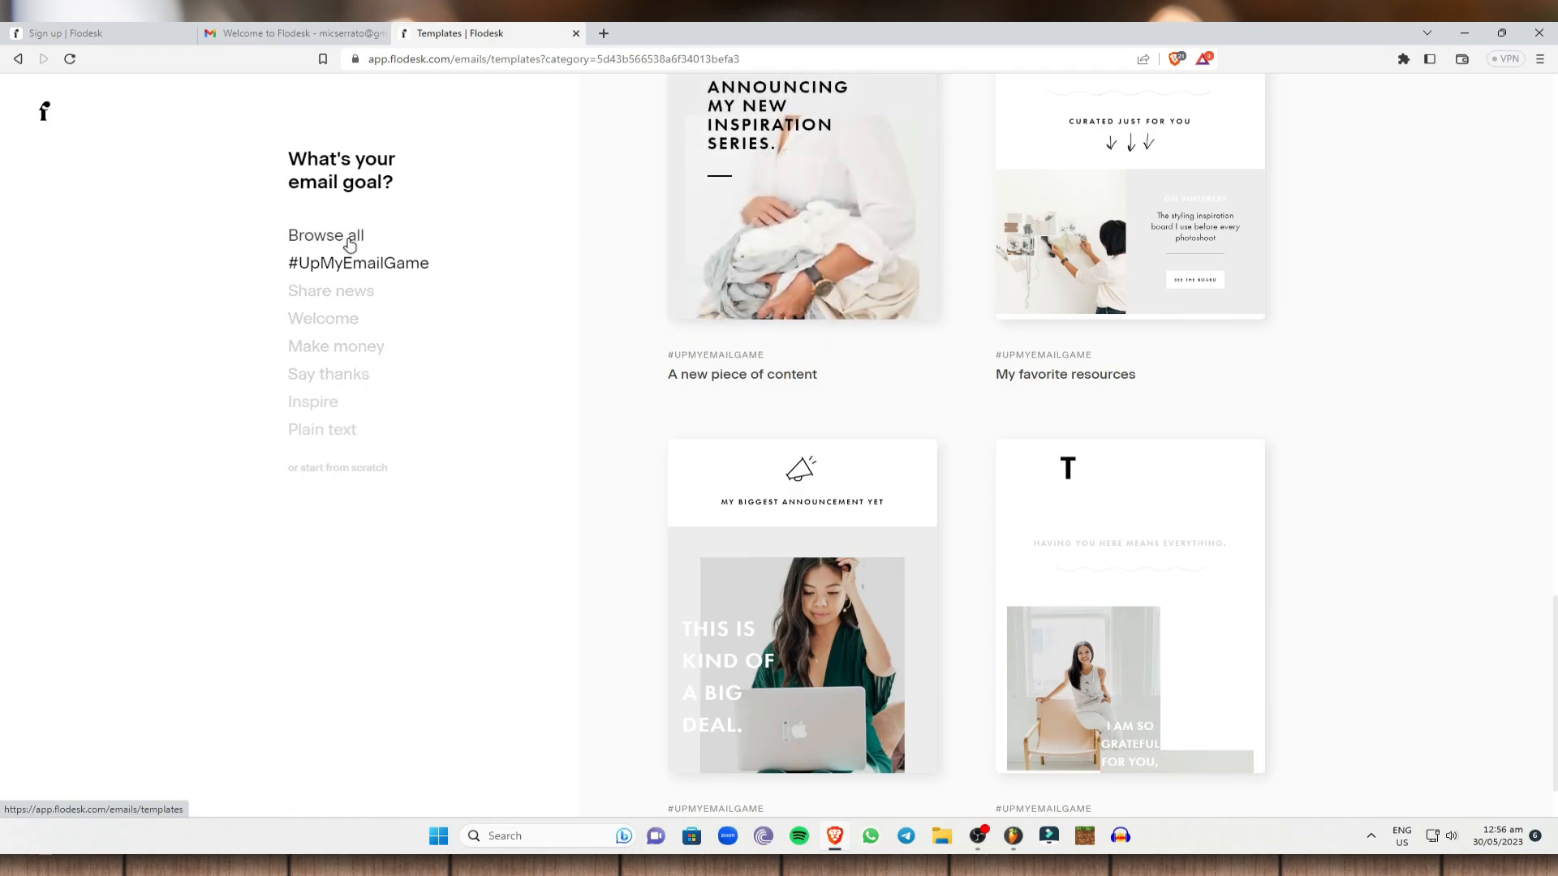
click(350, 348)
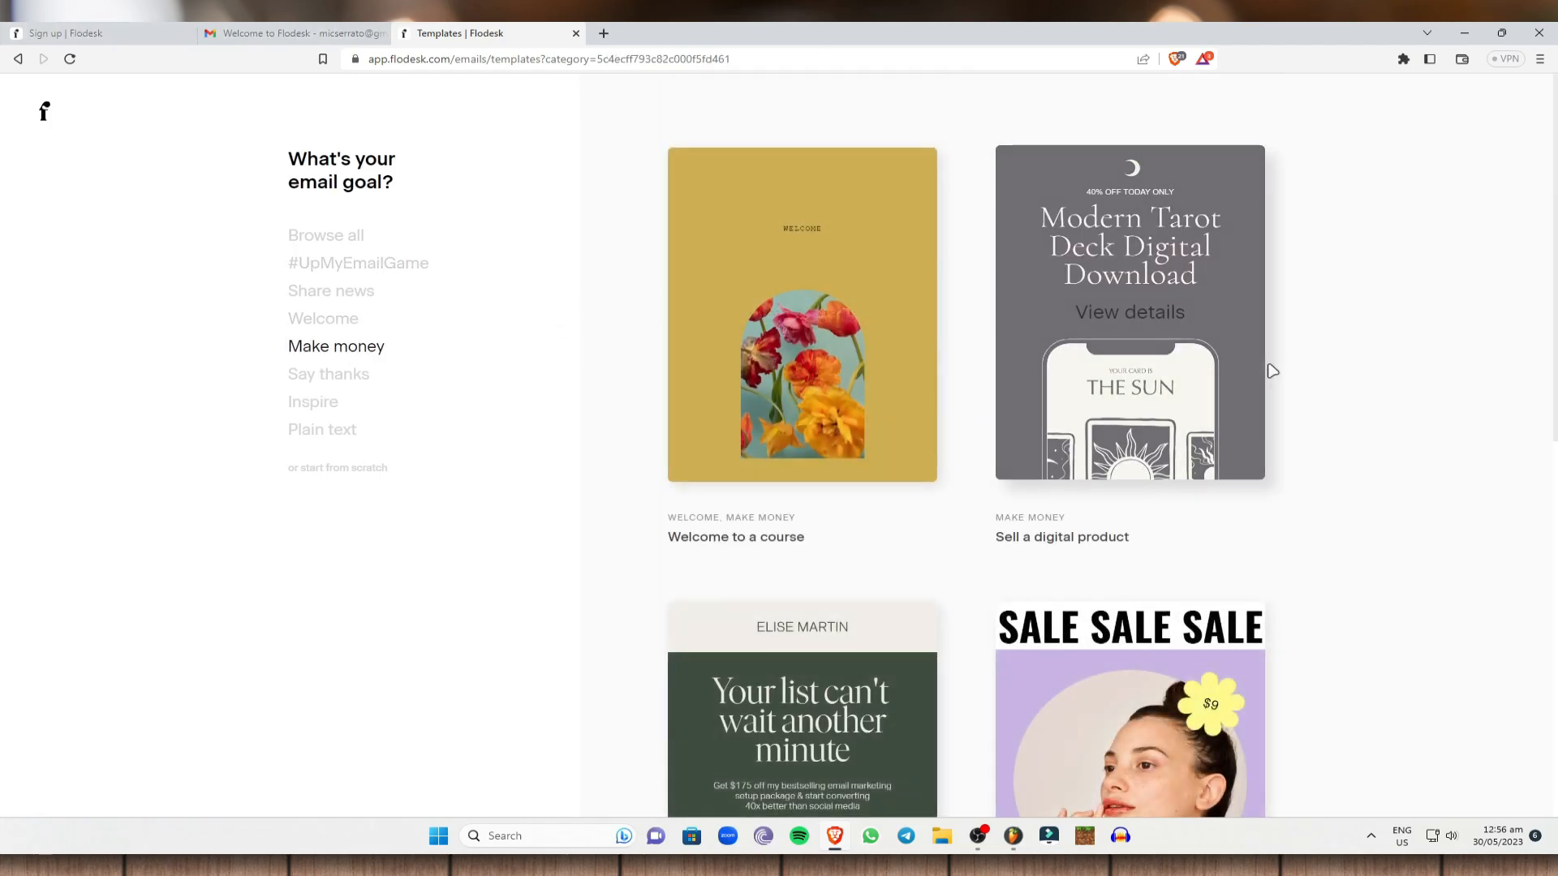
Scroll the Make money templates and view details of 'A personal welcome'.
scroll(1231, 403, down, 5)
scroll(830, 416, down, 4)
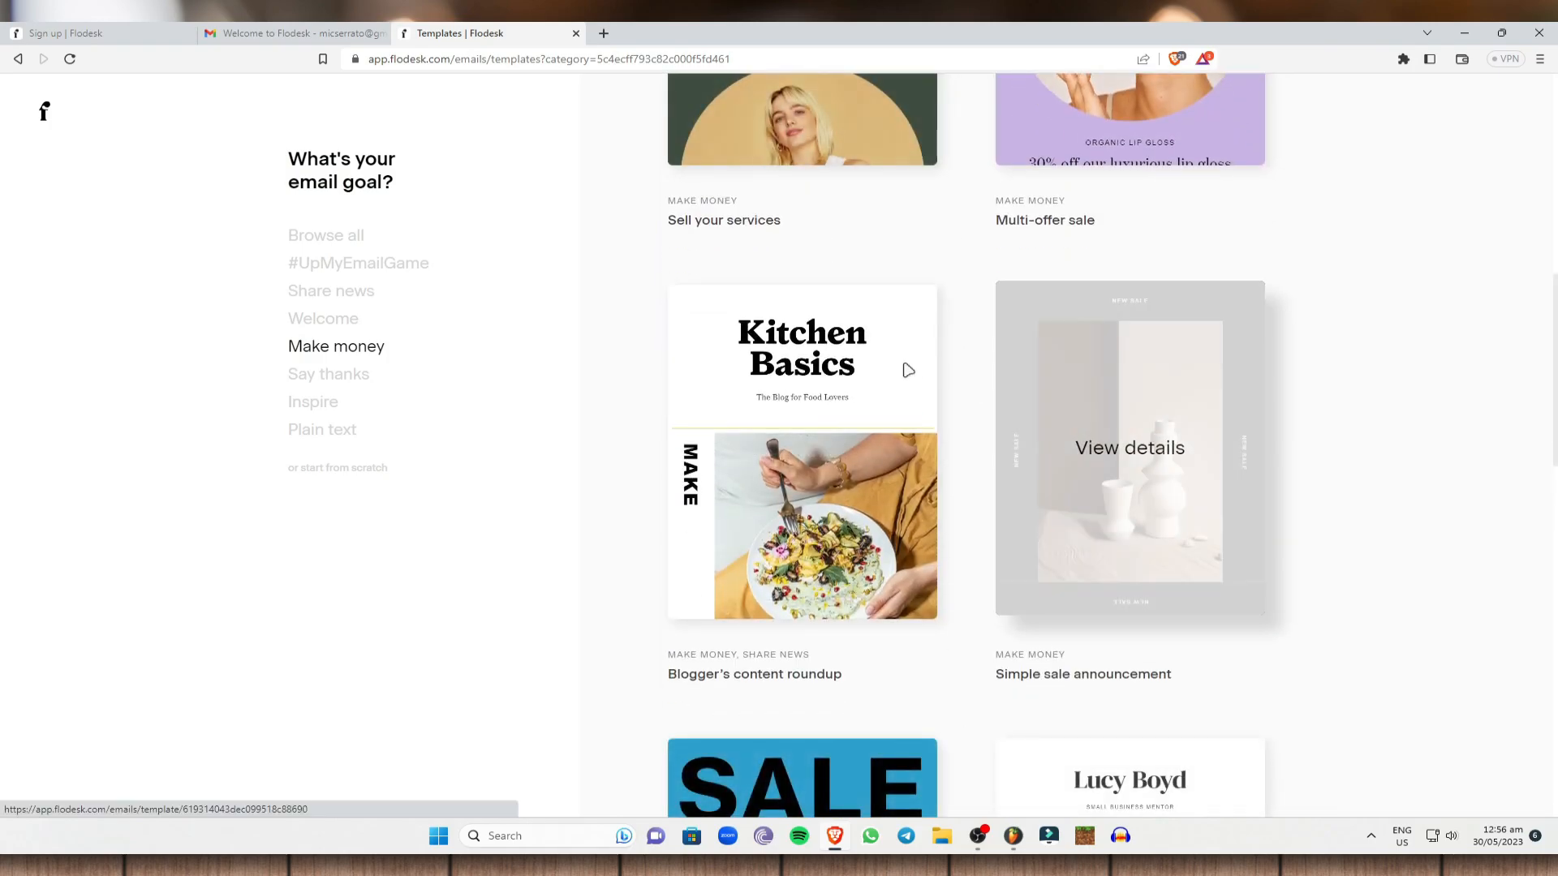
scroll(1333, 400, down, 6)
scroll(1069, 447, down, 5)
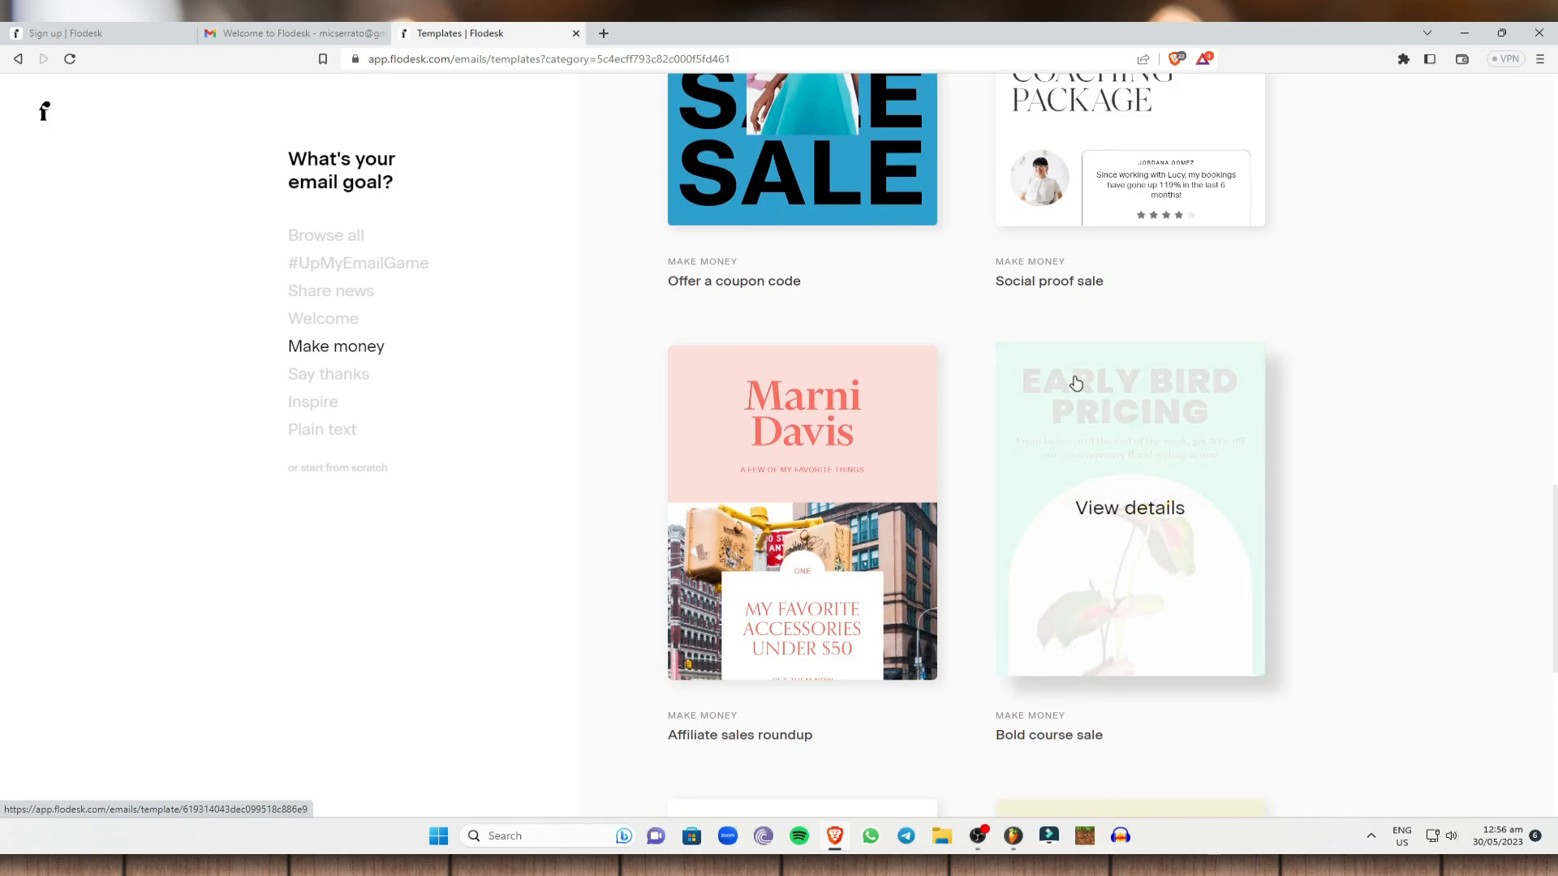
scroll(1076, 382, down, 13)
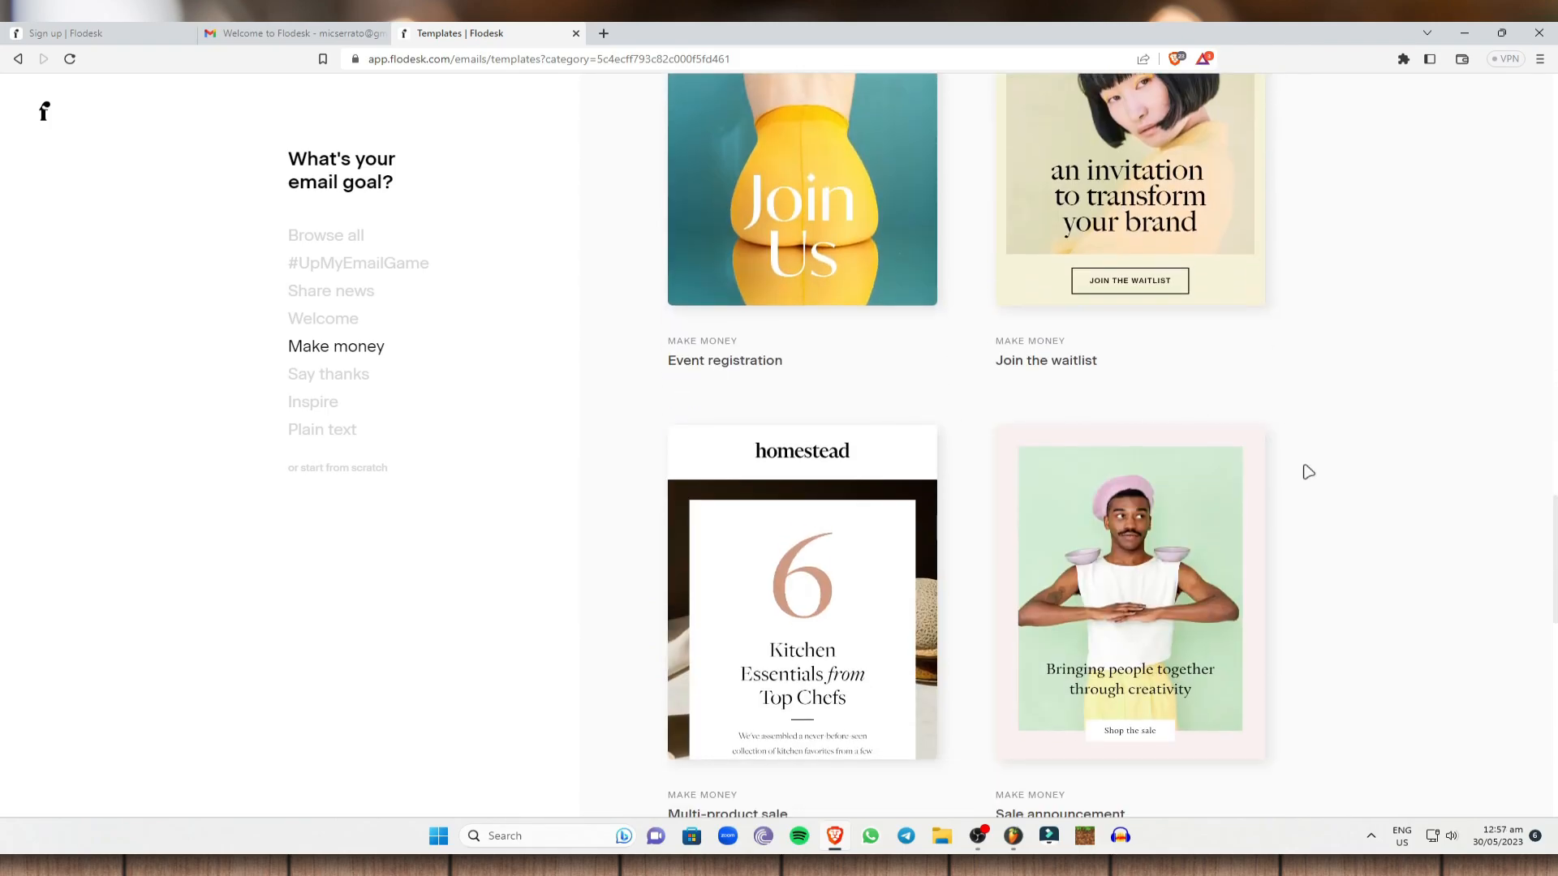
scroll(1305, 477, down, 15)
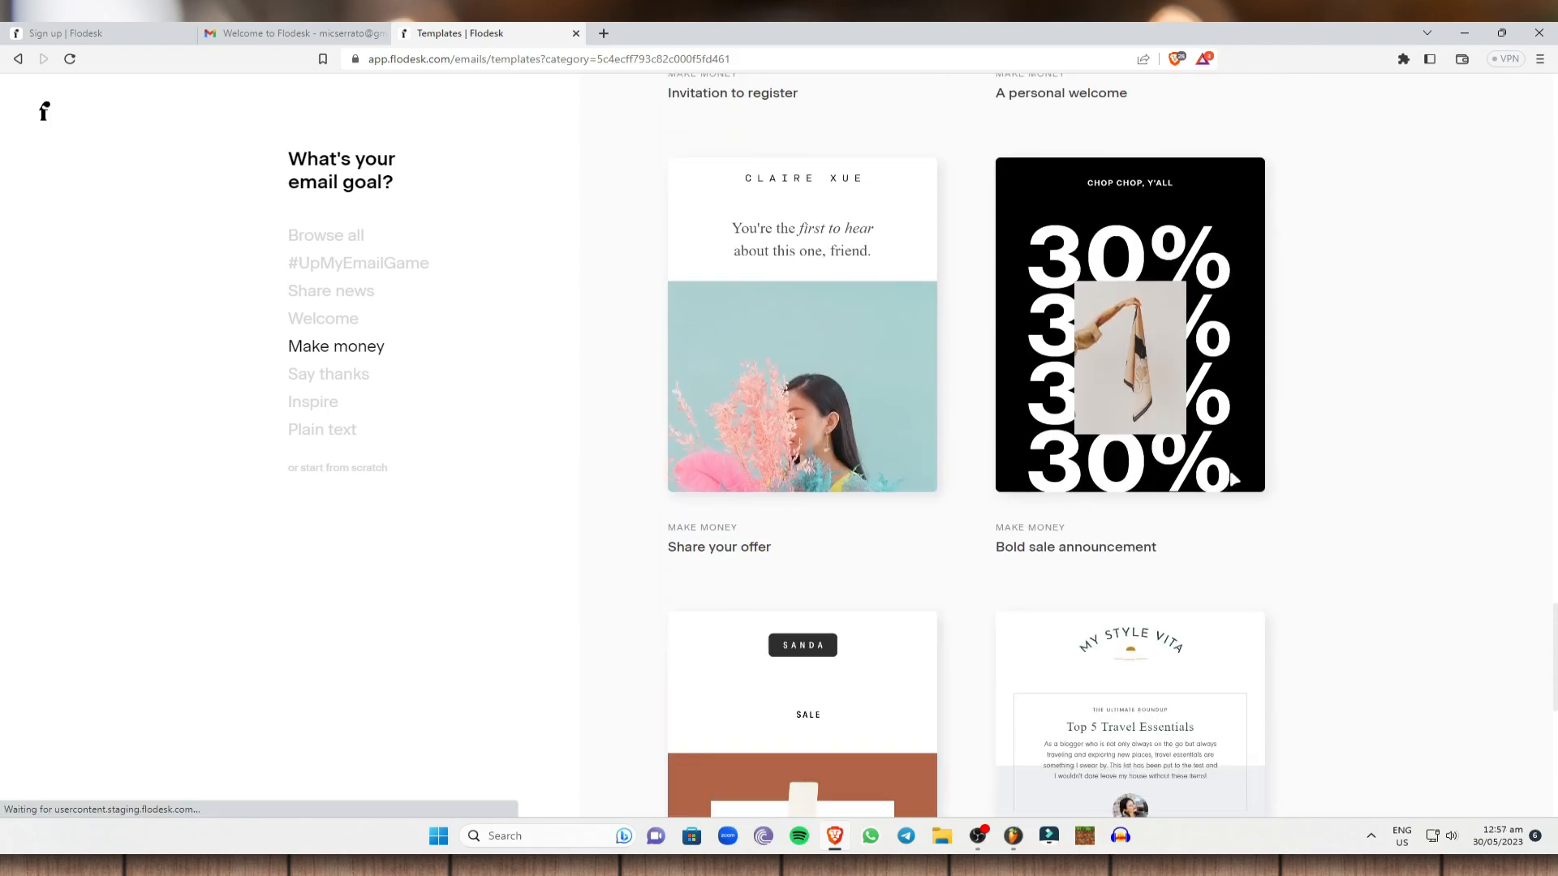
scroll(1359, 365, up, 4)
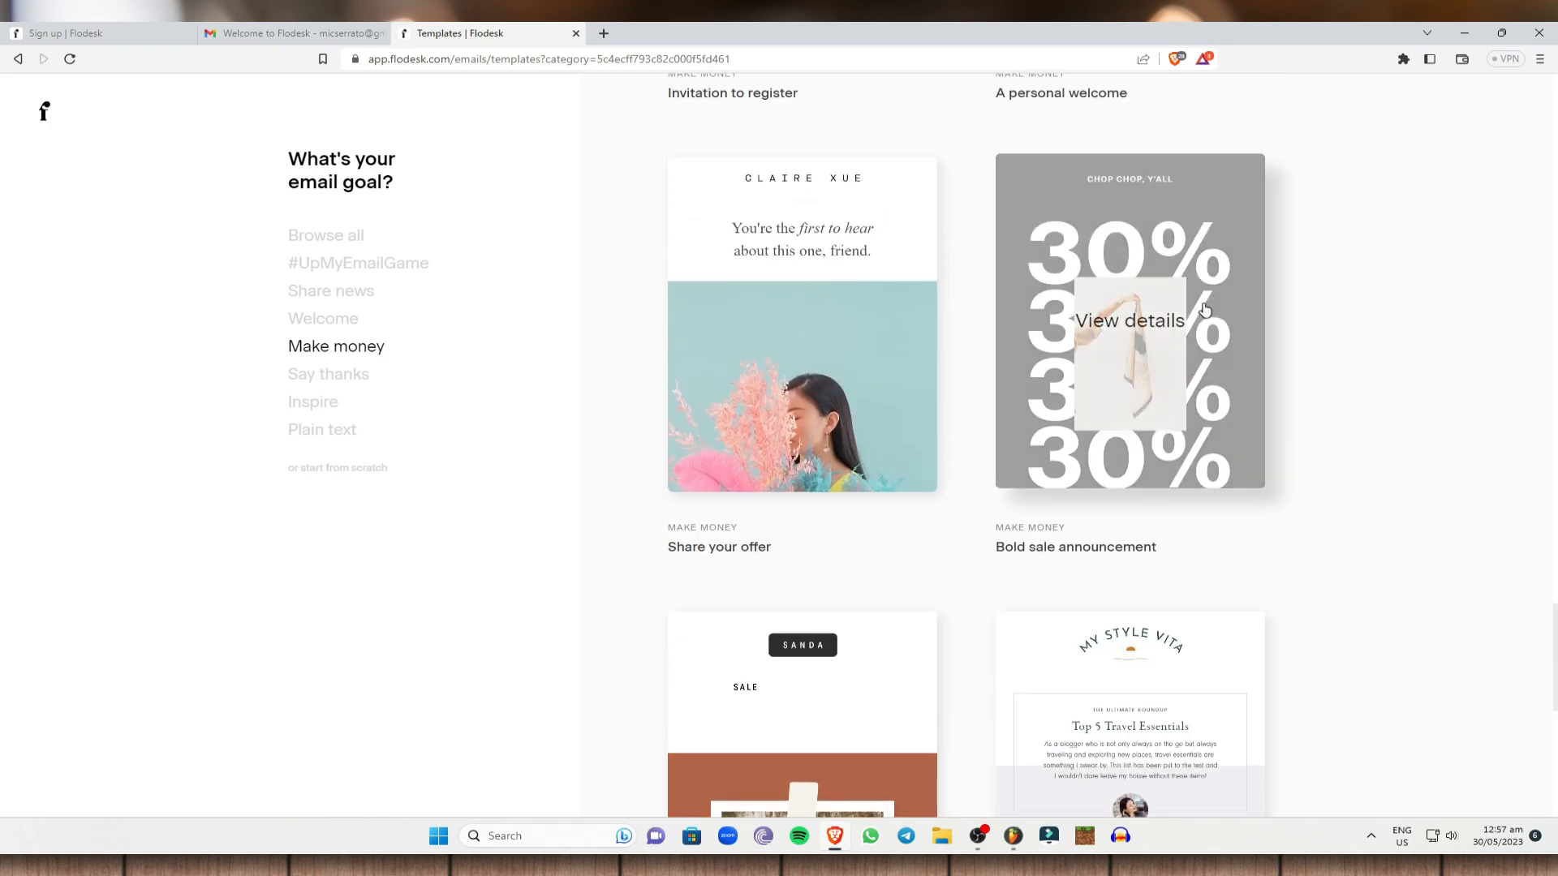
scroll(1201, 179, up, 5)
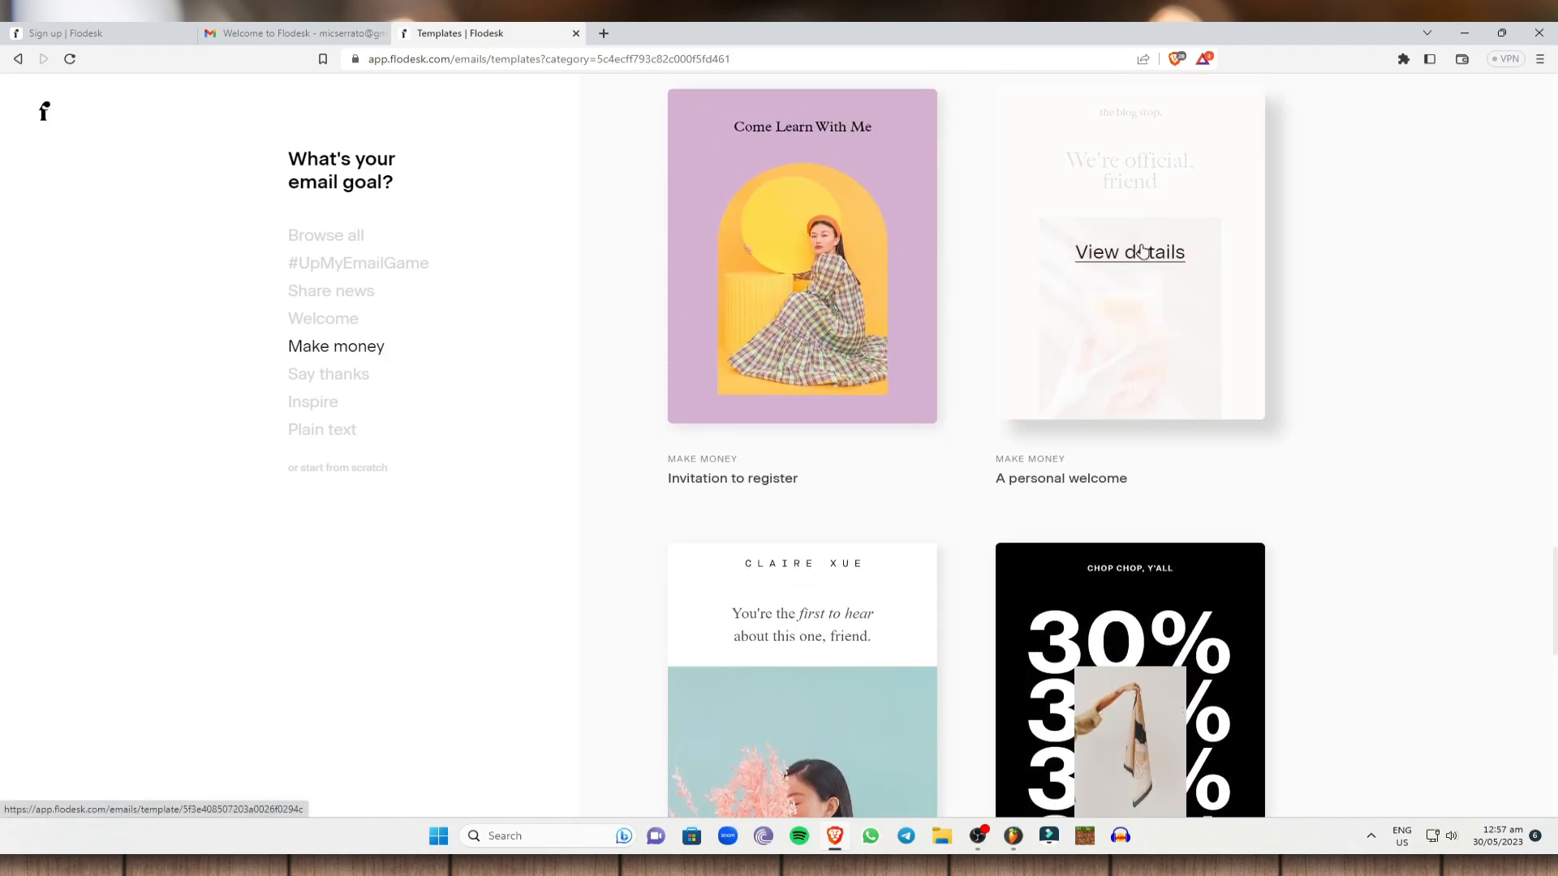
click(1134, 254)
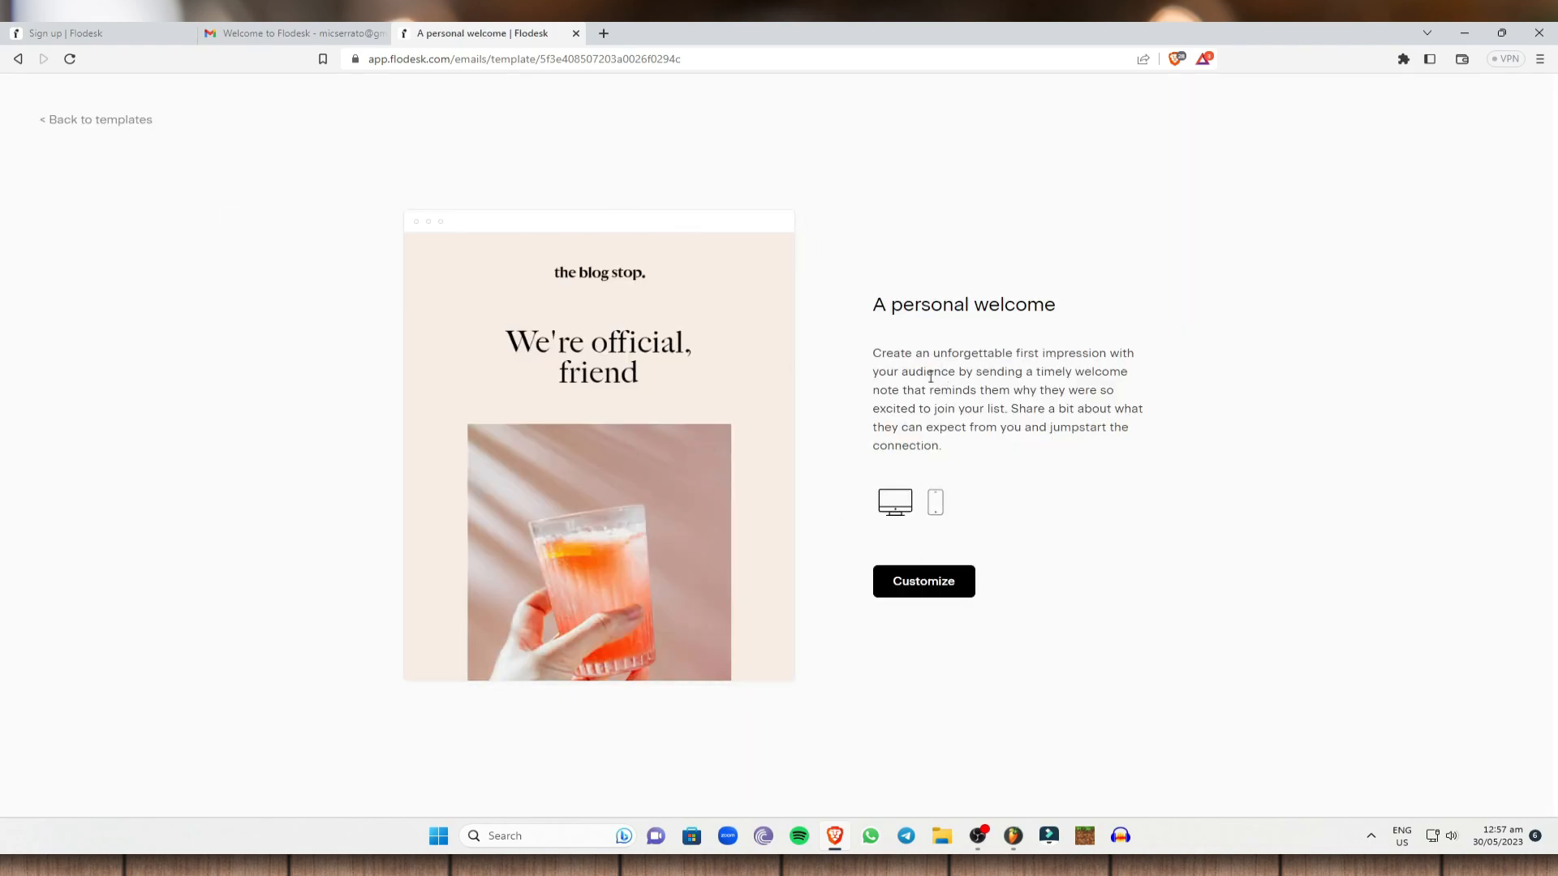
Customize the 'A personal welcome' template and skip all the builder tips.
click(929, 589)
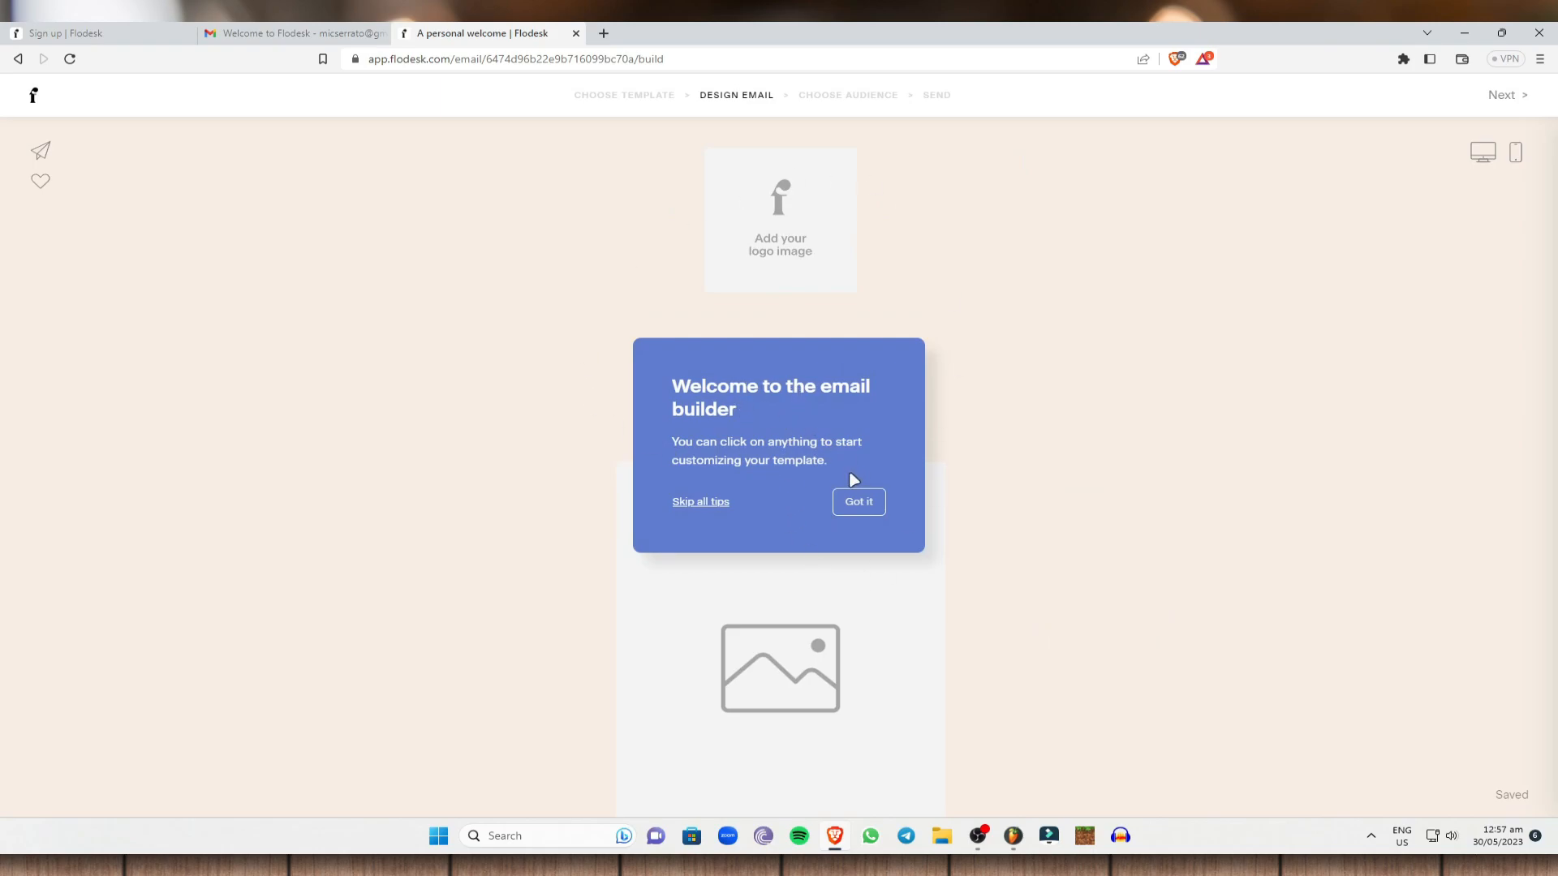
click(706, 502)
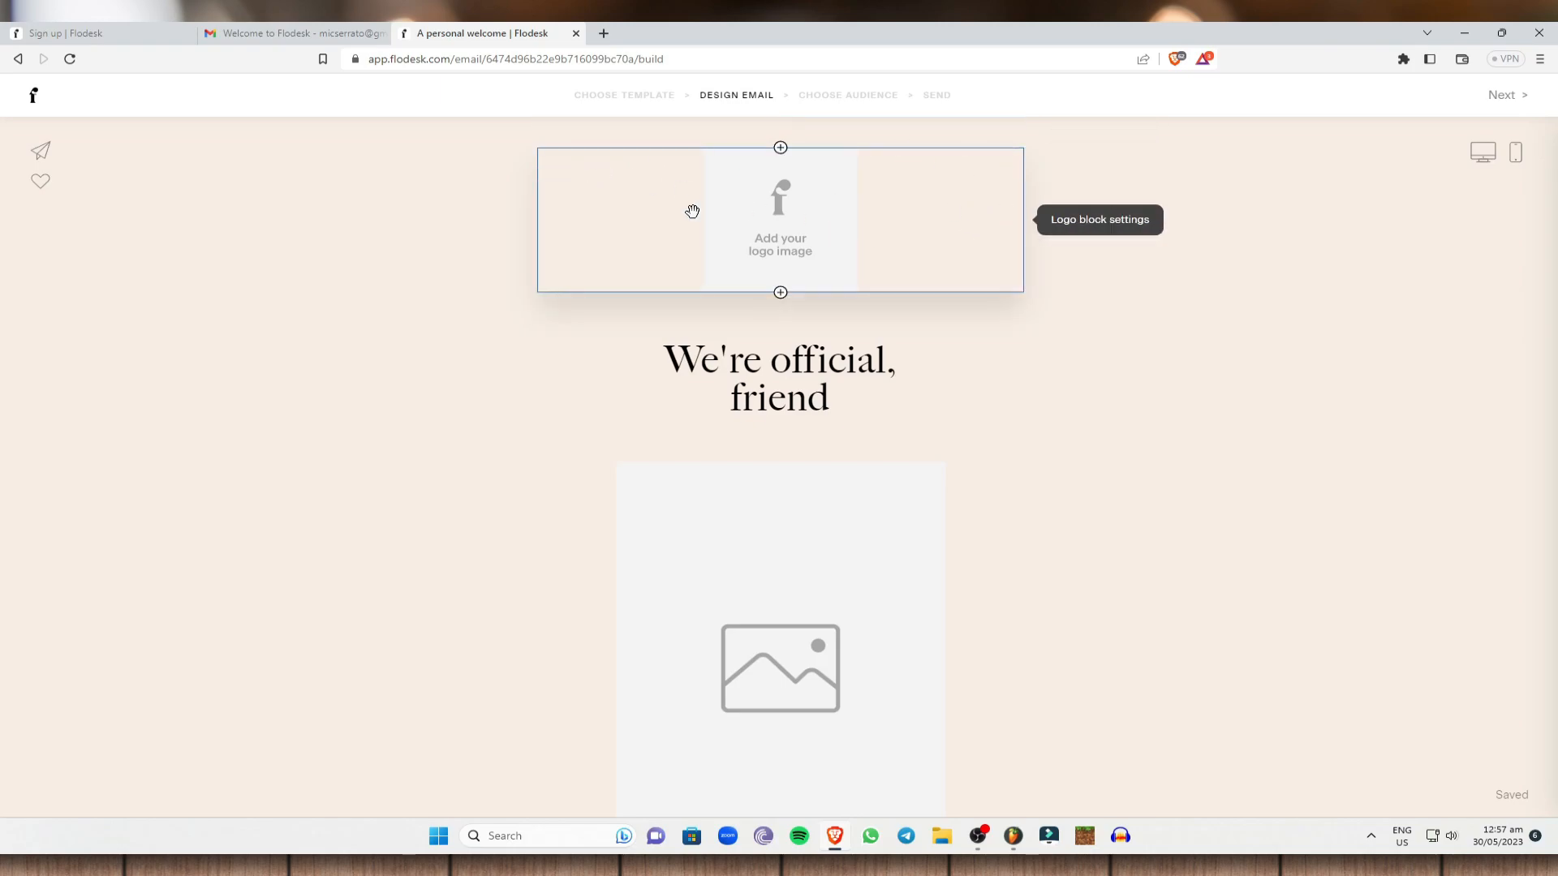
Give the logo header block a cream #F4EBDC background, replacing the trial yellow #FFF885.
click(894, 211)
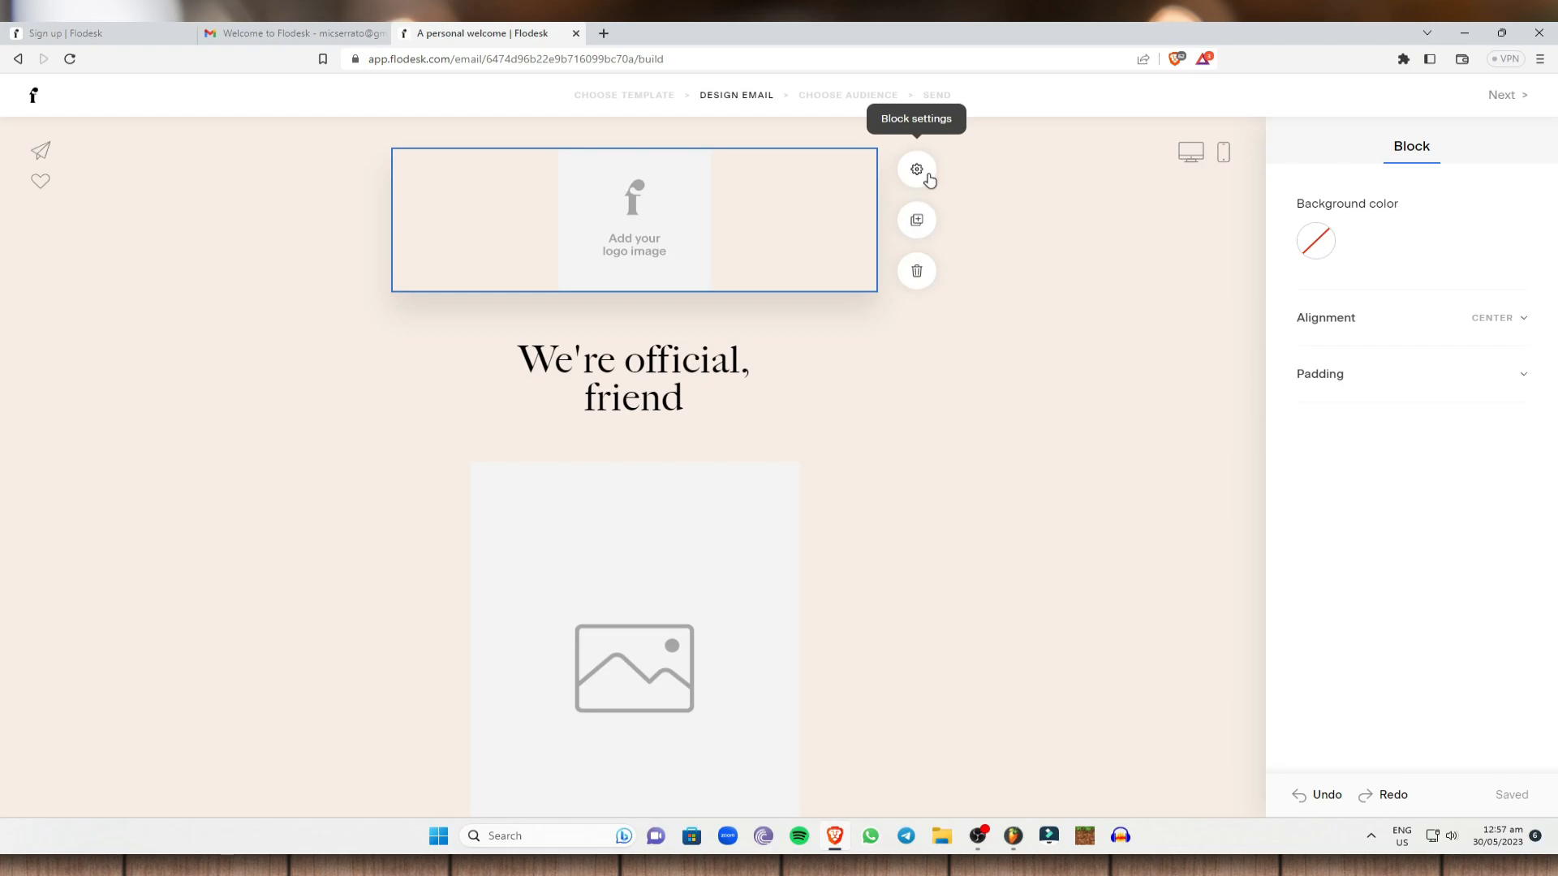
click(1316, 251)
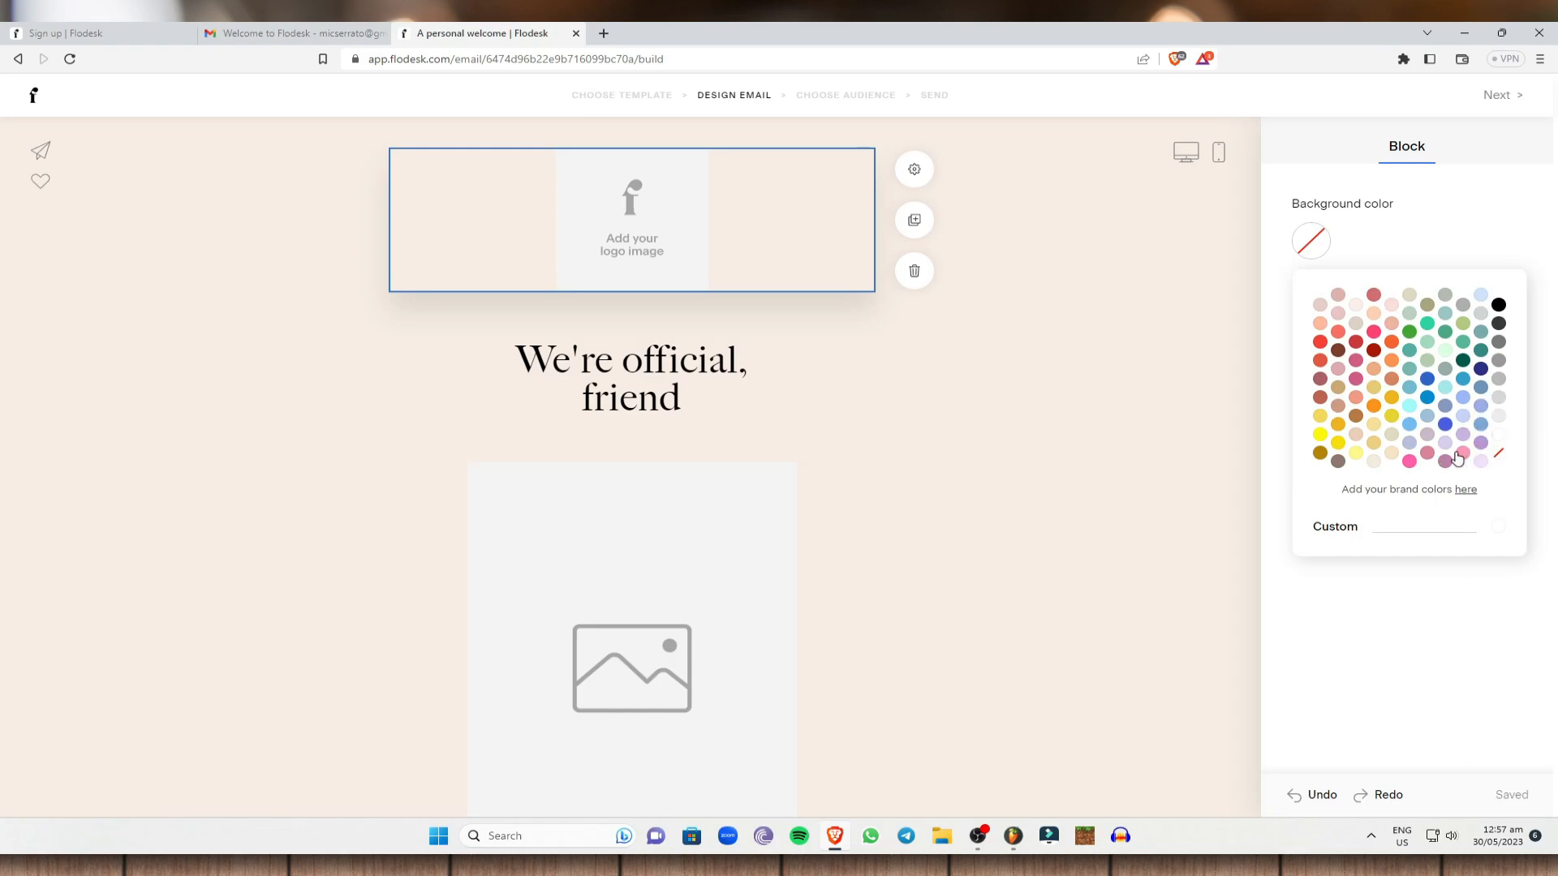
click(1357, 456)
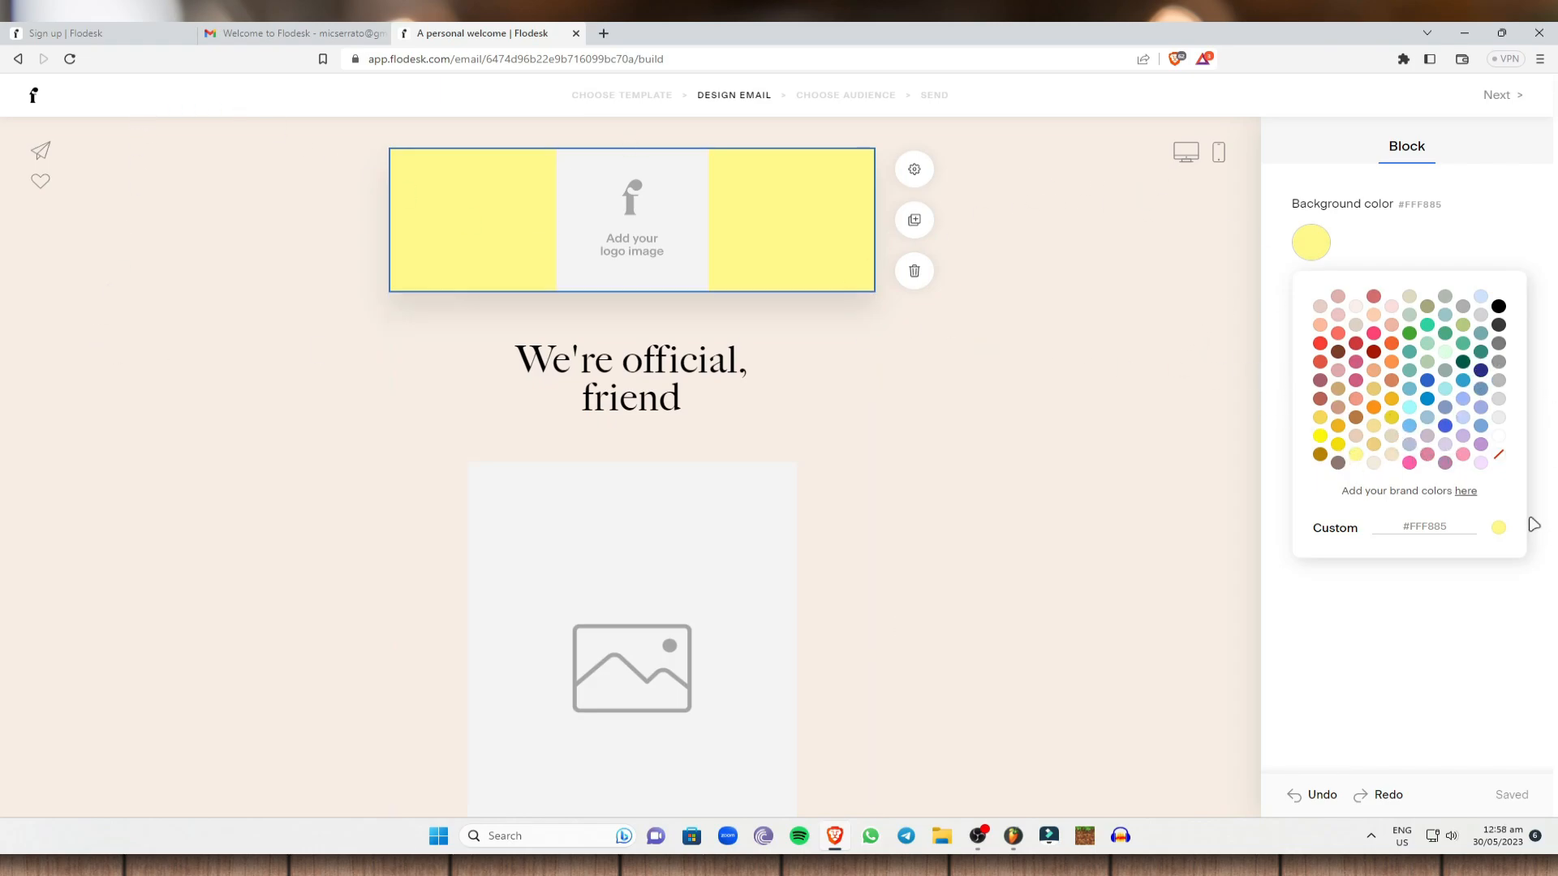
click(1372, 464)
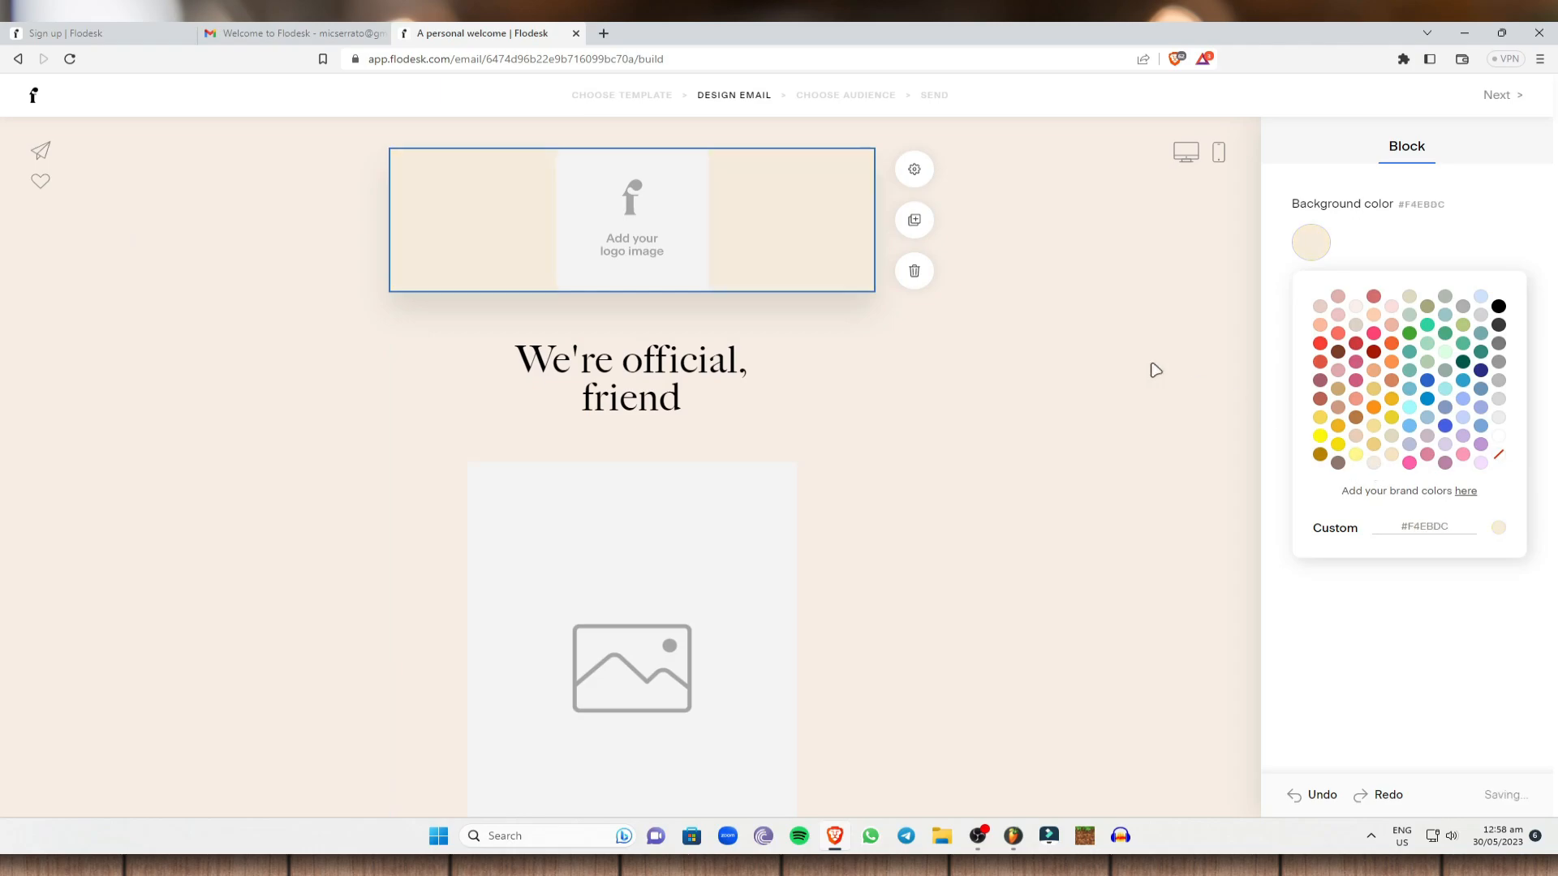
click(947, 372)
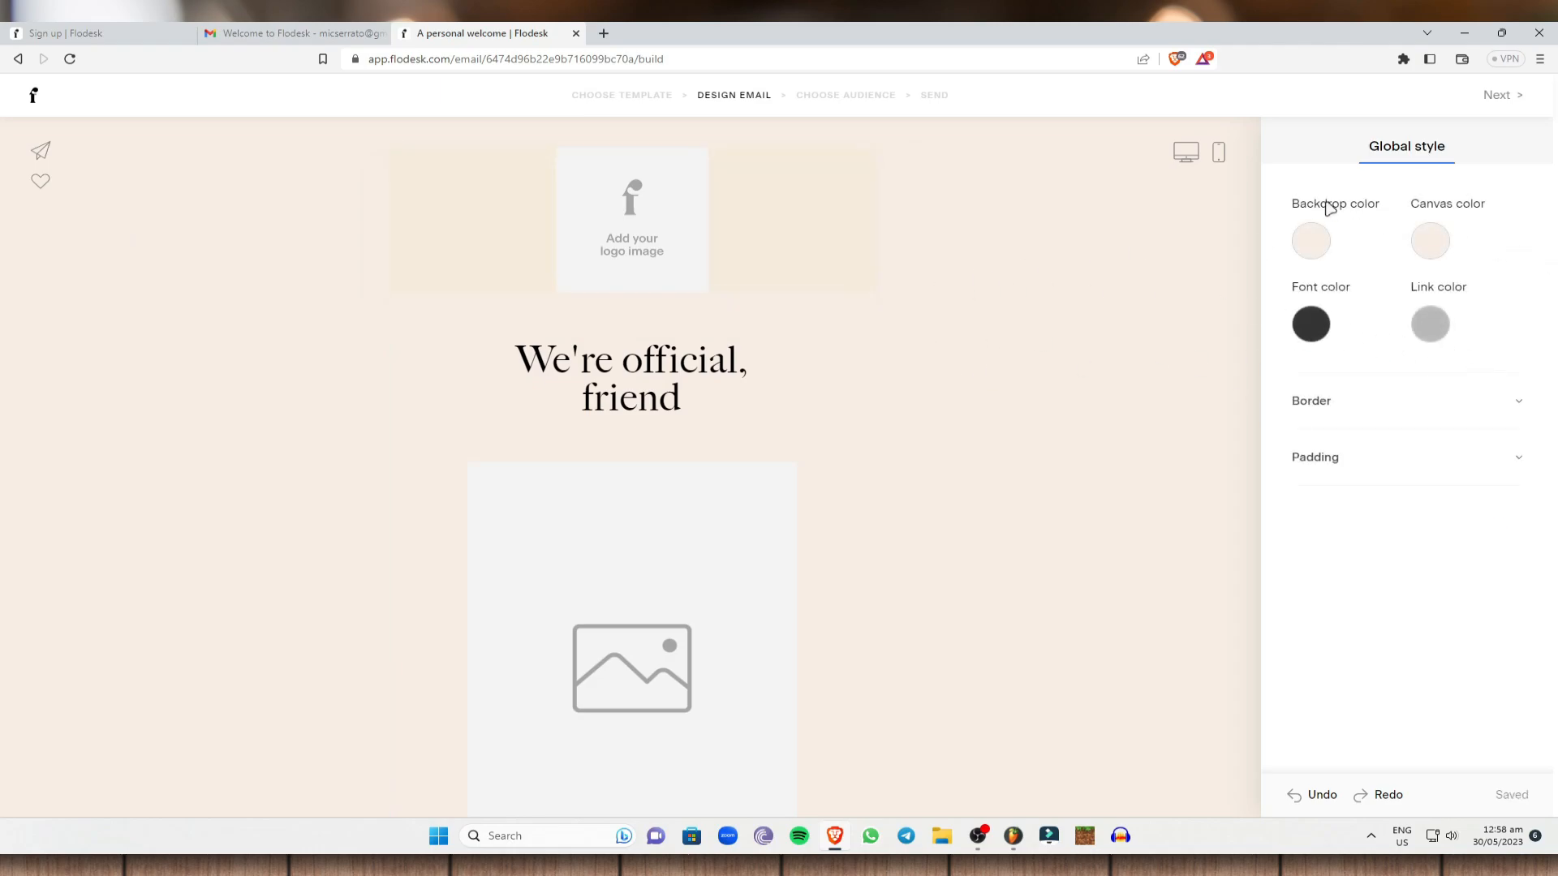
Open the Manage my logo upload options for the empty logo slot, then a new browser tab.
click(921, 219)
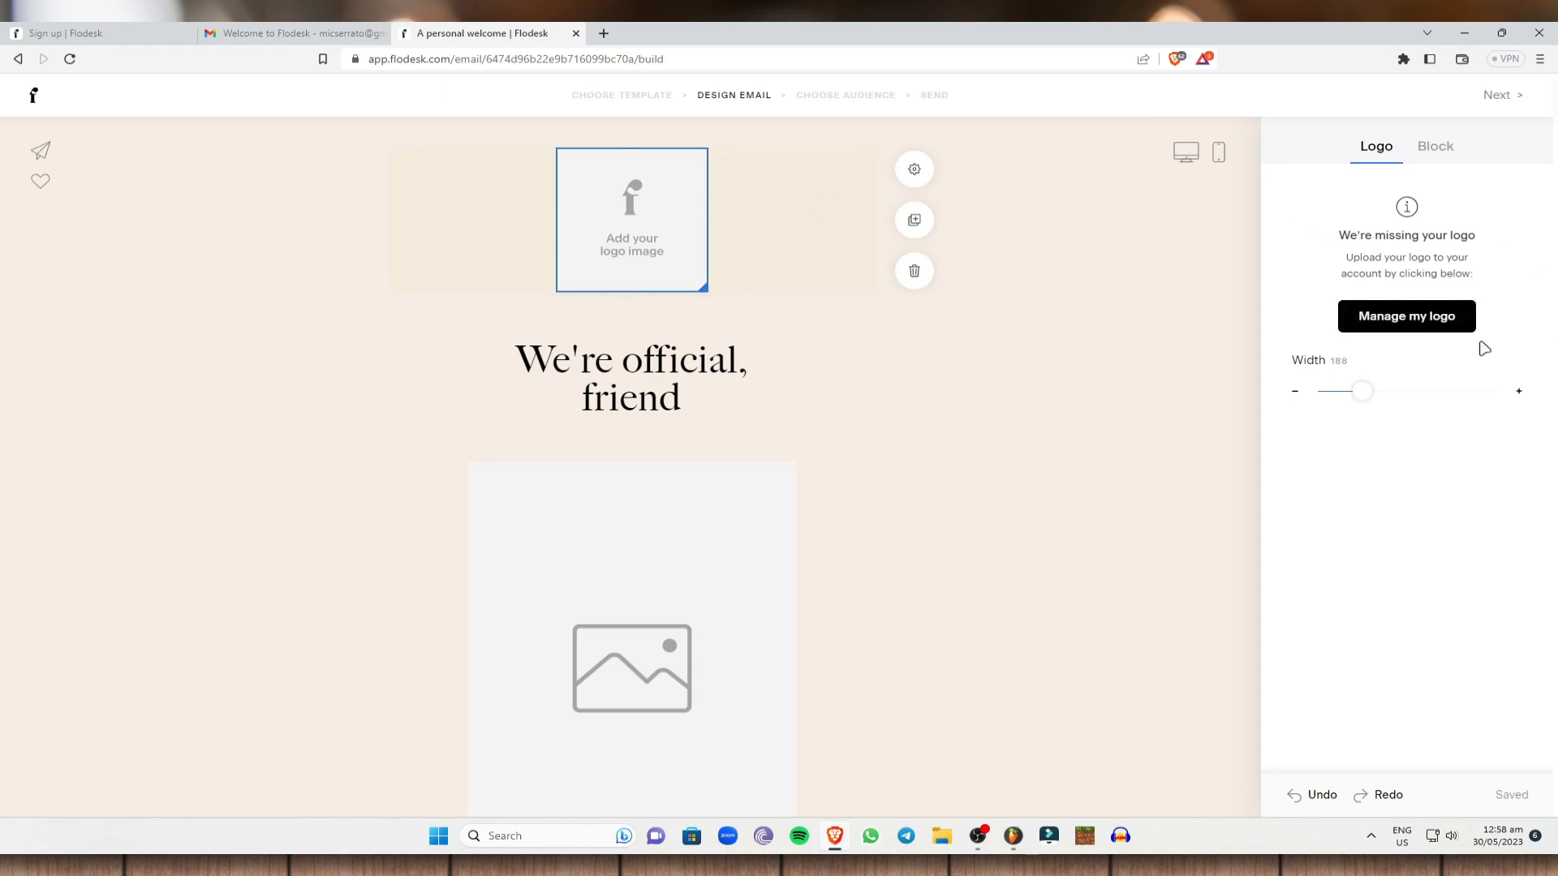
click(1406, 323)
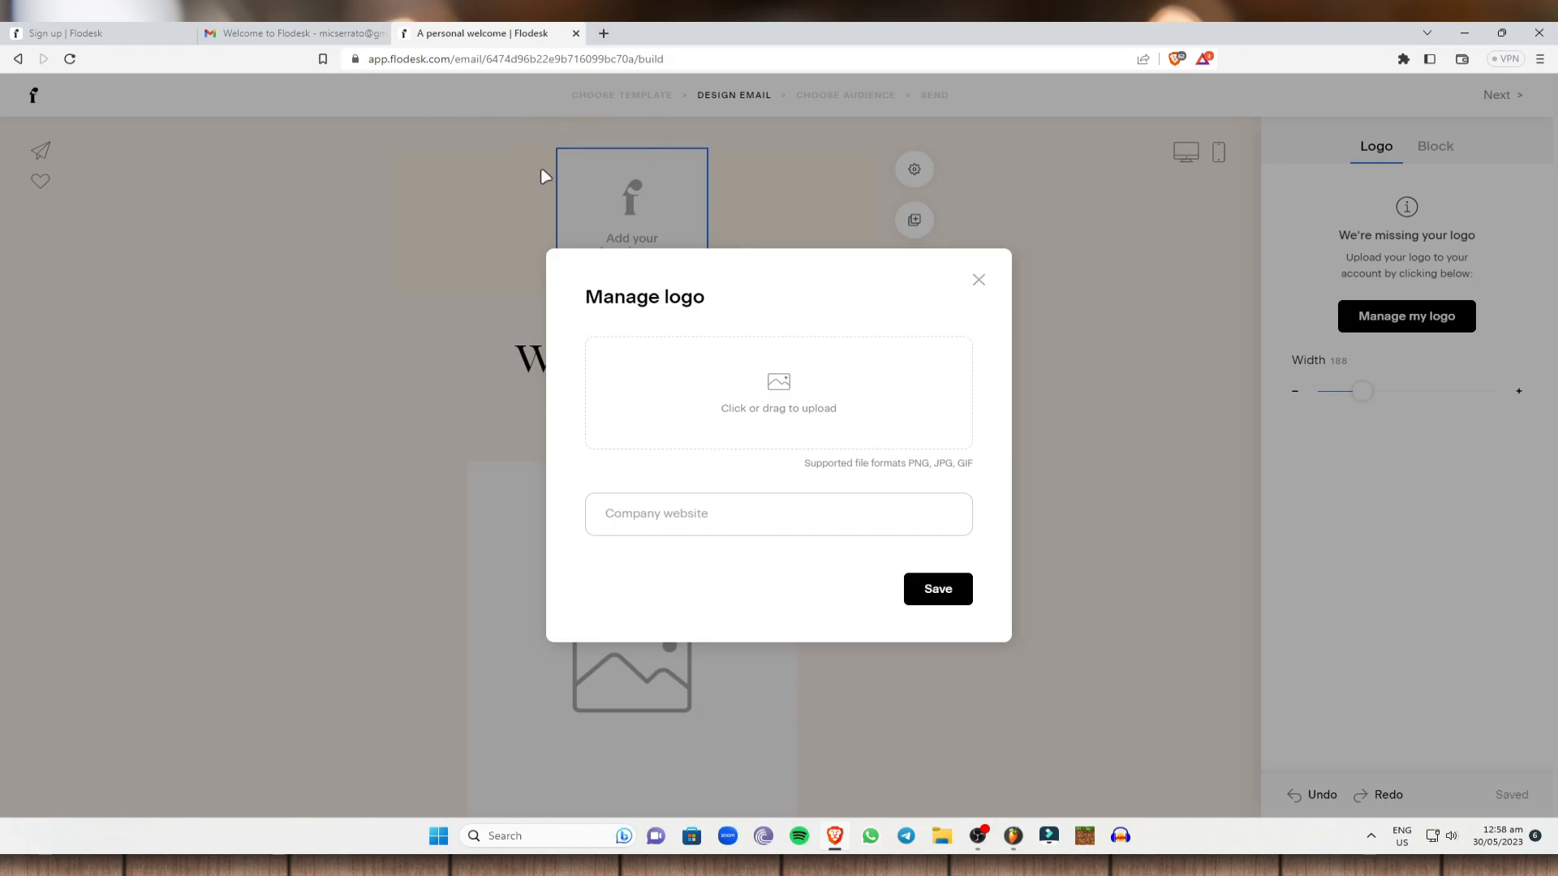
click(602, 34)
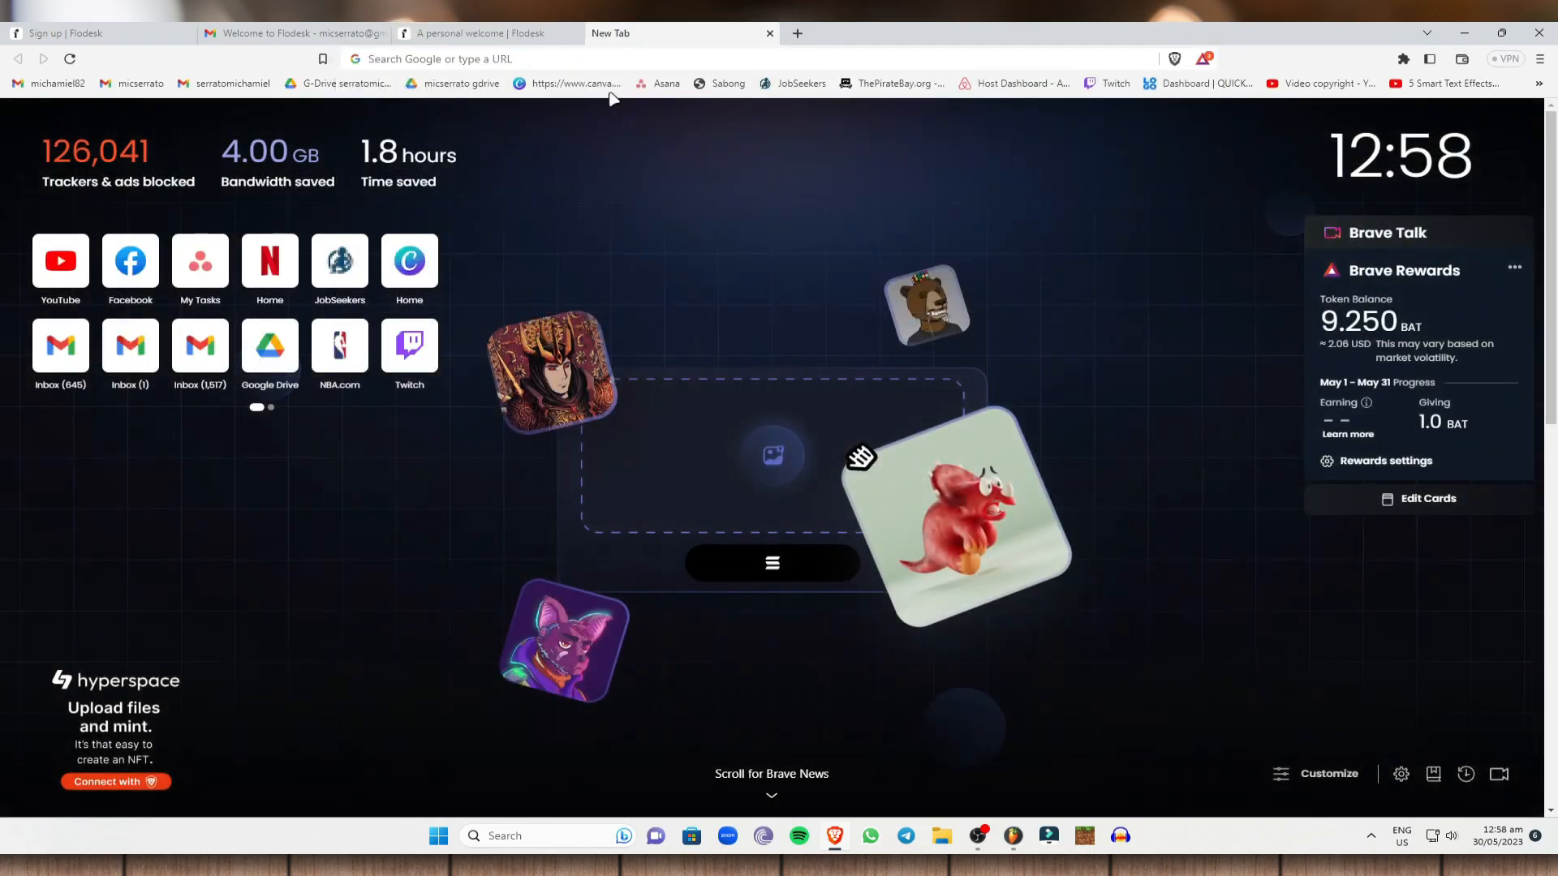
Search Canva templates for 'make money logo'.
click(568, 84)
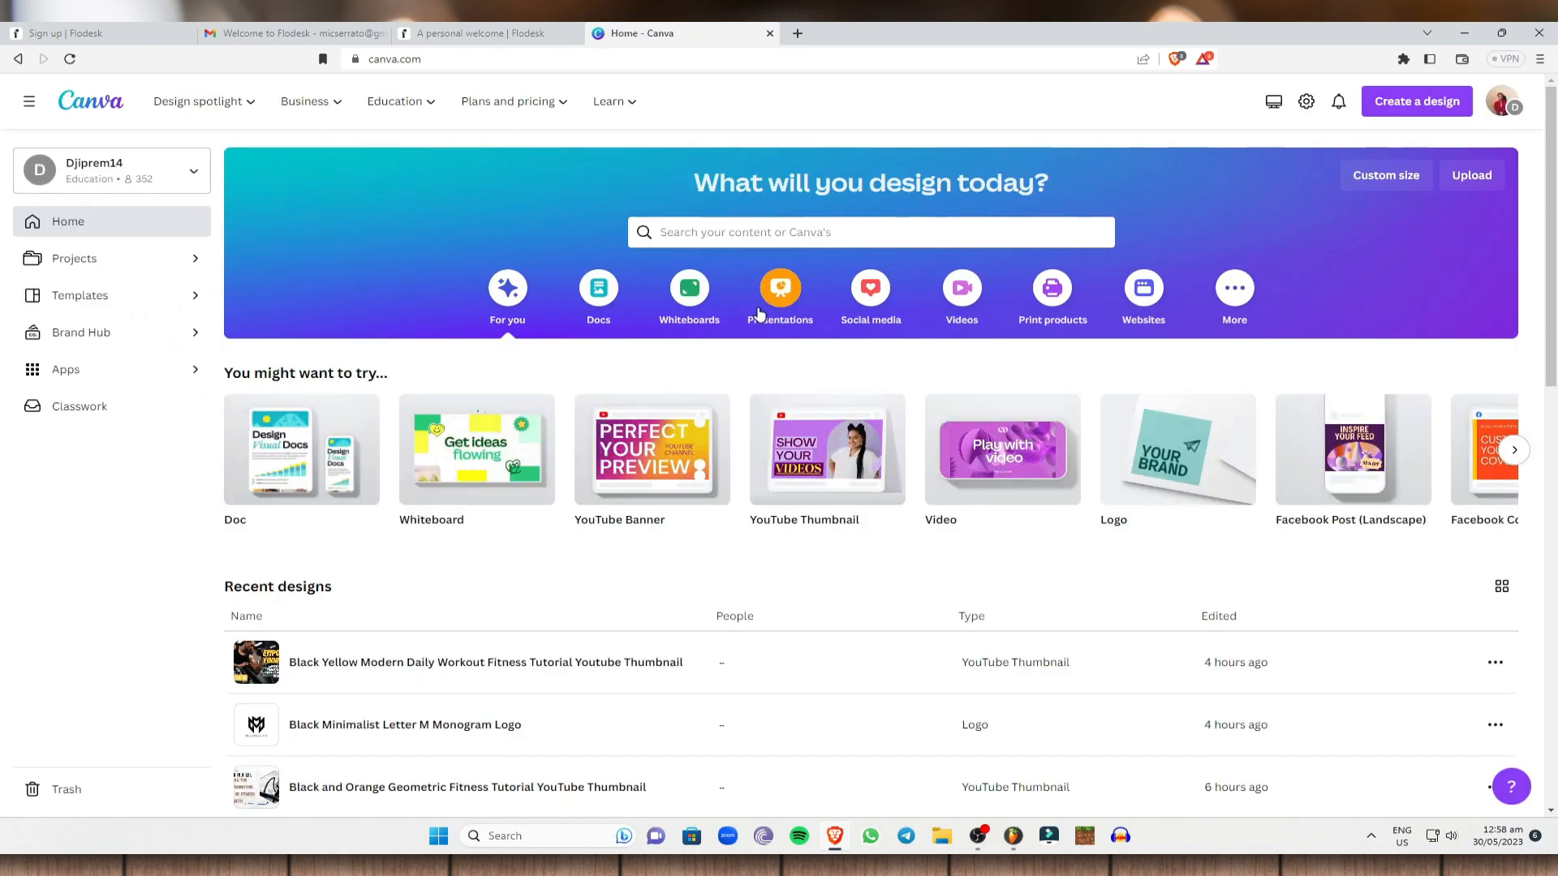
click(730, 227)
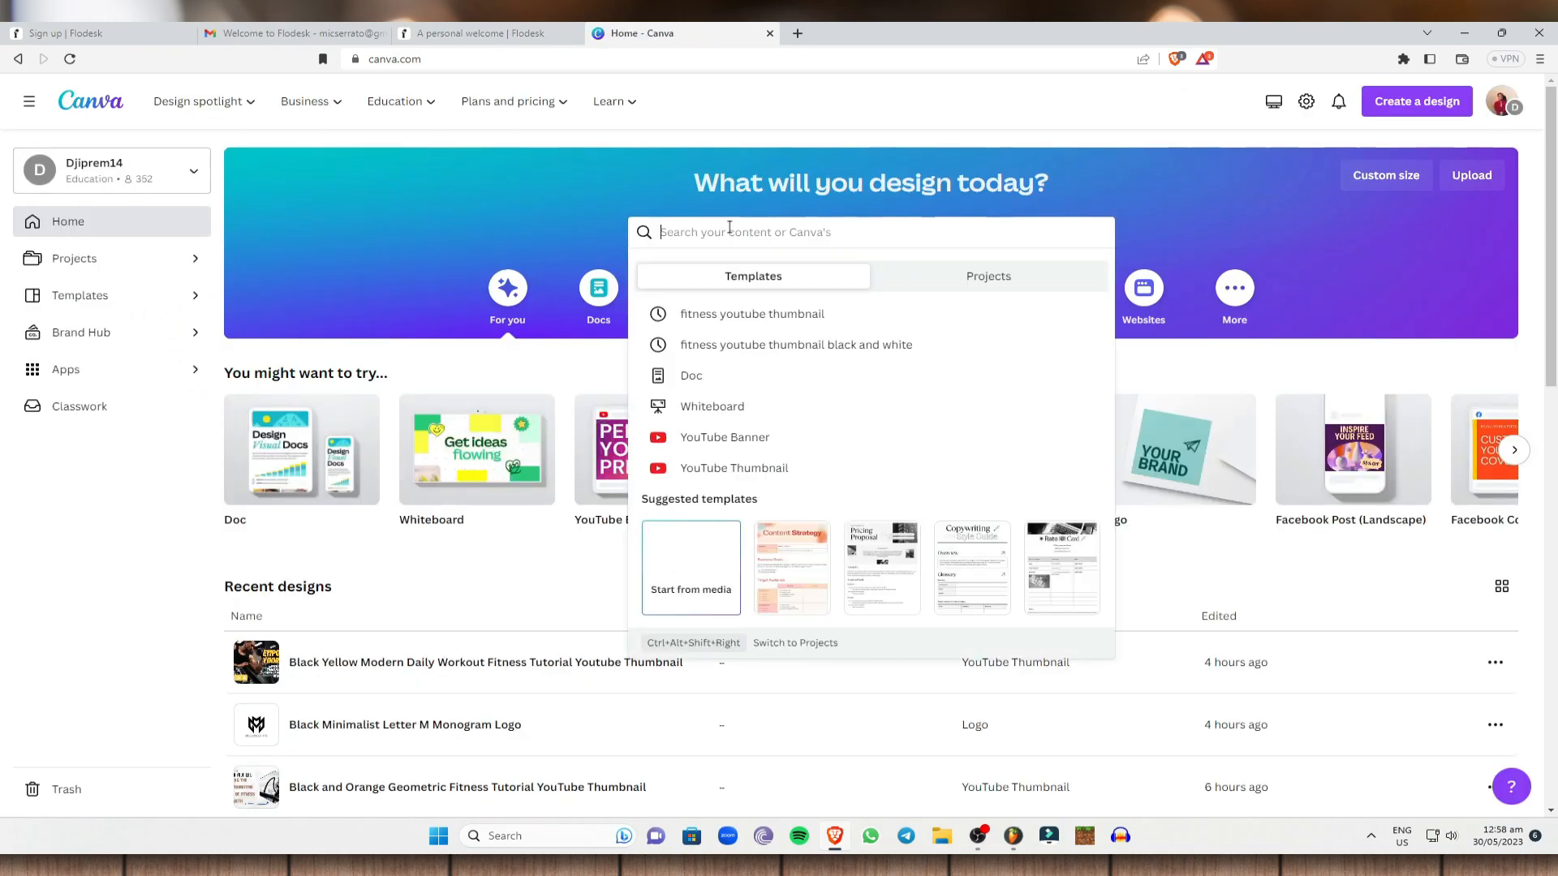
text(logo)
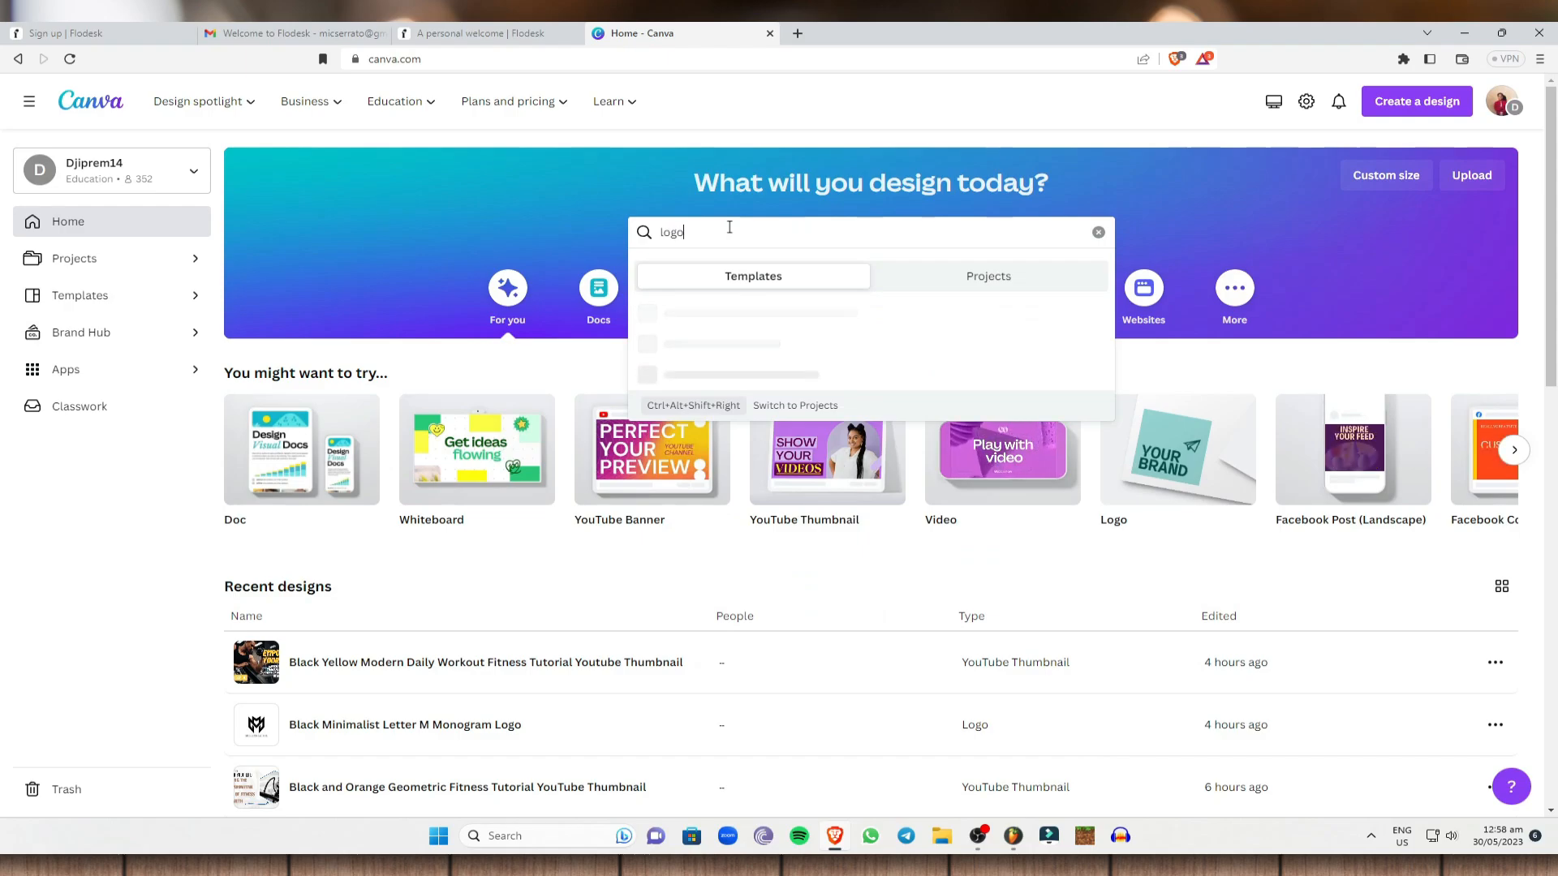
key(BackSpace)
key(BackSpace)
key(BackSpace)
text(m)
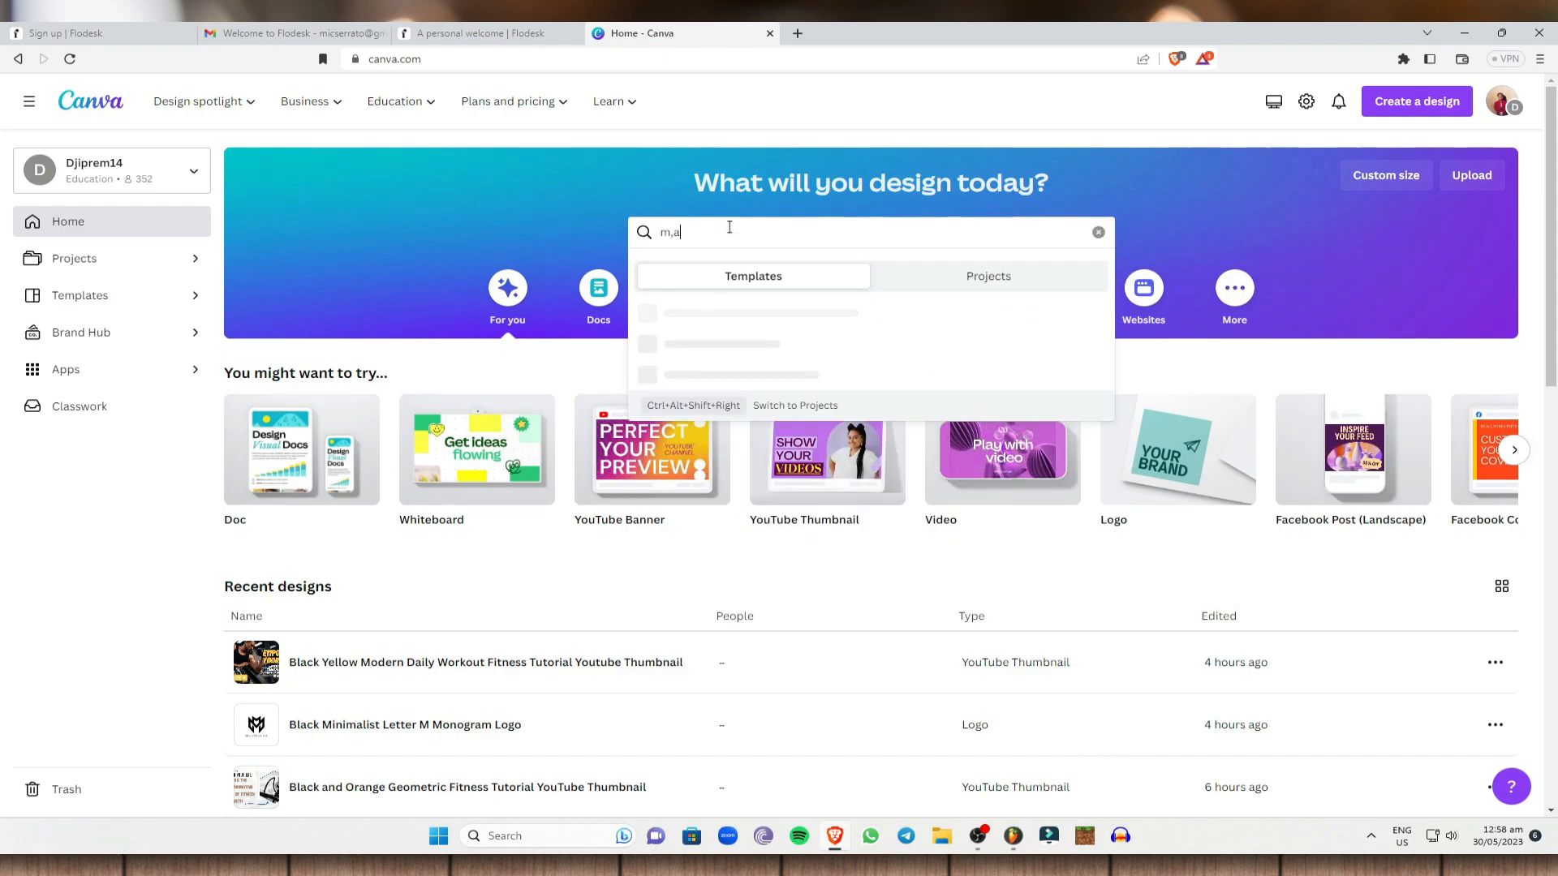
text(ake money logo)
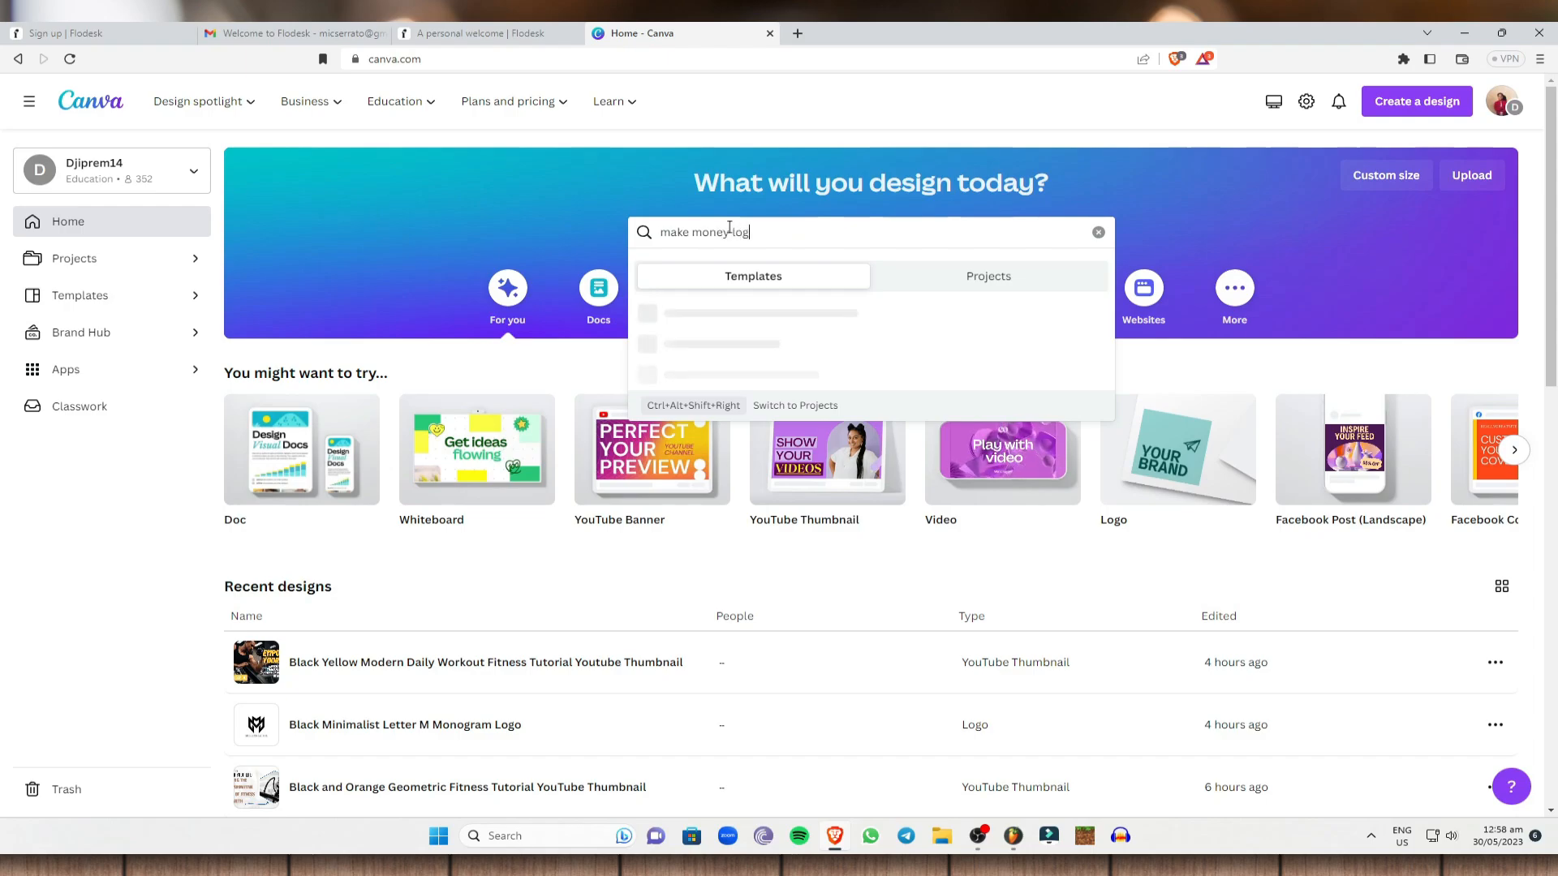
key(Return)
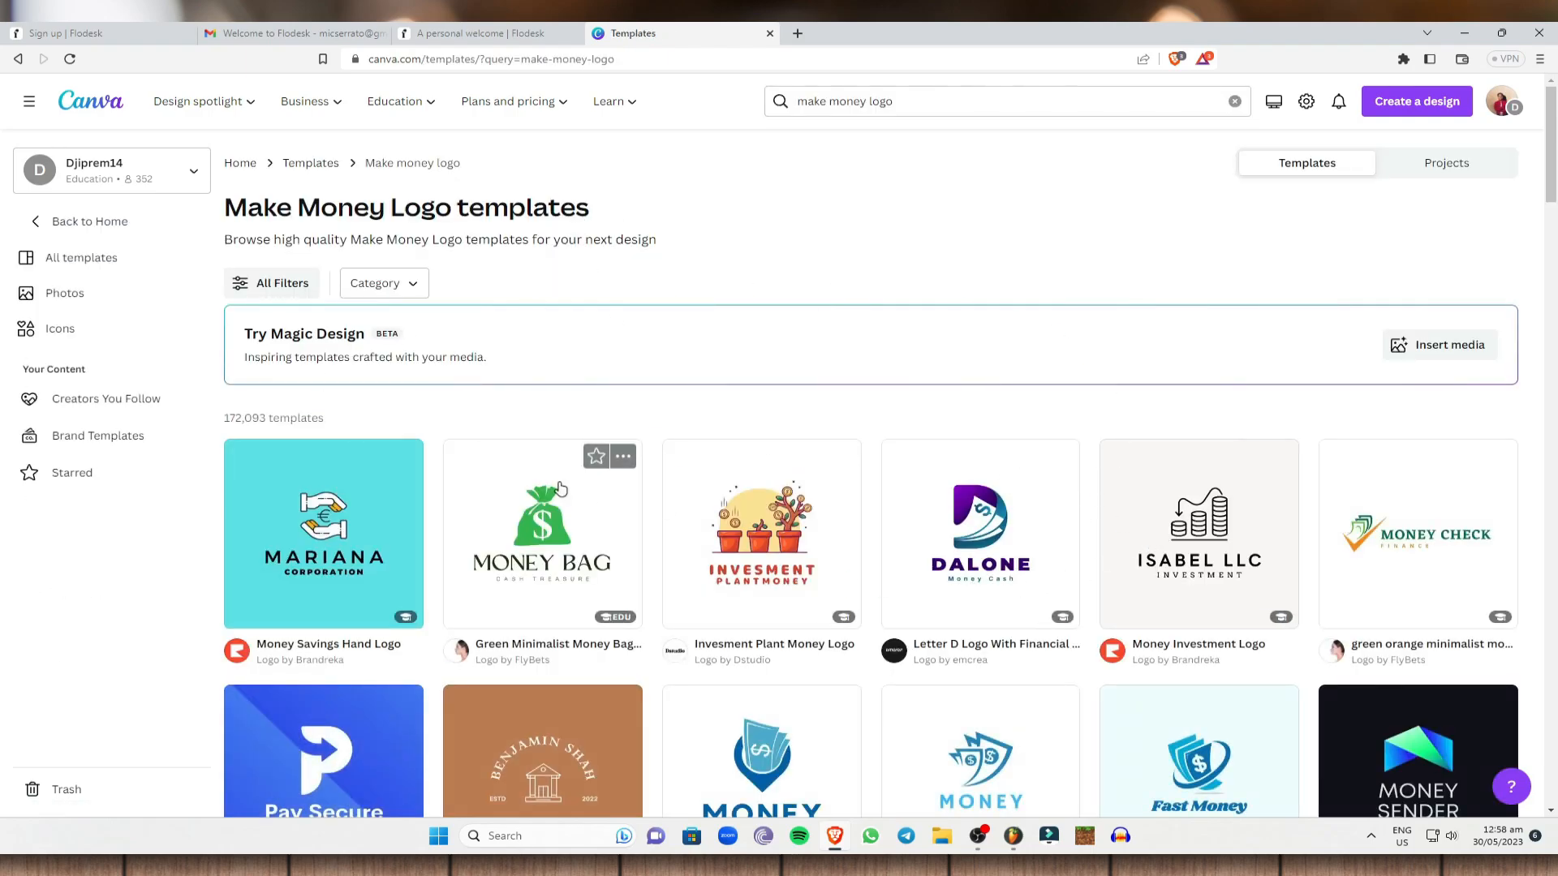
Scroll the 'make money logo' results down to the Aurora skin care & beauty logo.
scroll(801, 475, down, 3)
scroll(800, 475, down, 2)
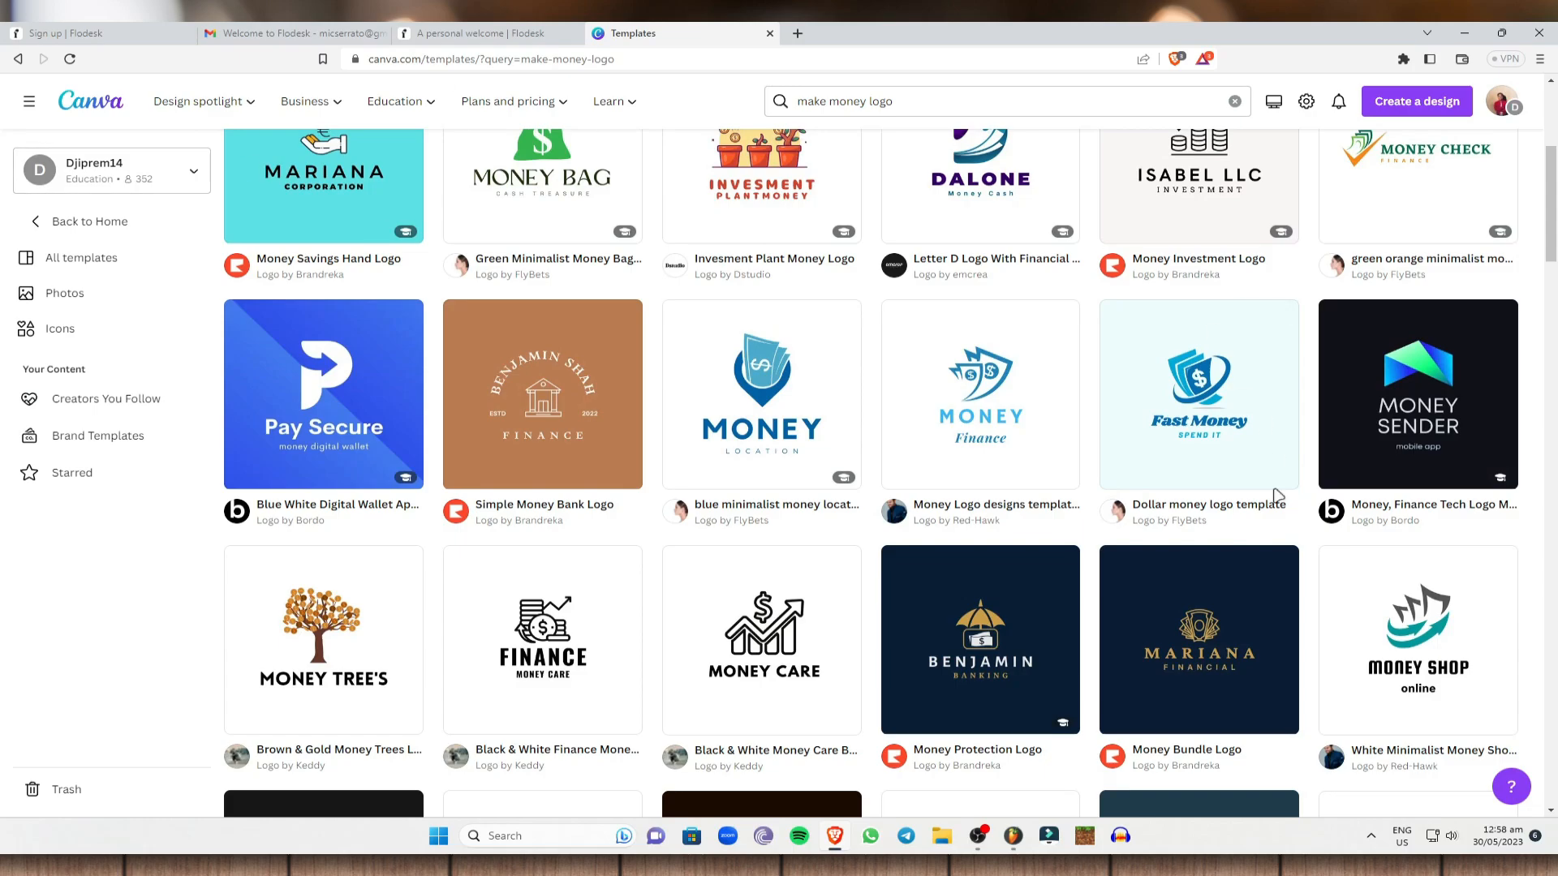
mouse_move(402, 235)
scroll(706, 487, down, 5)
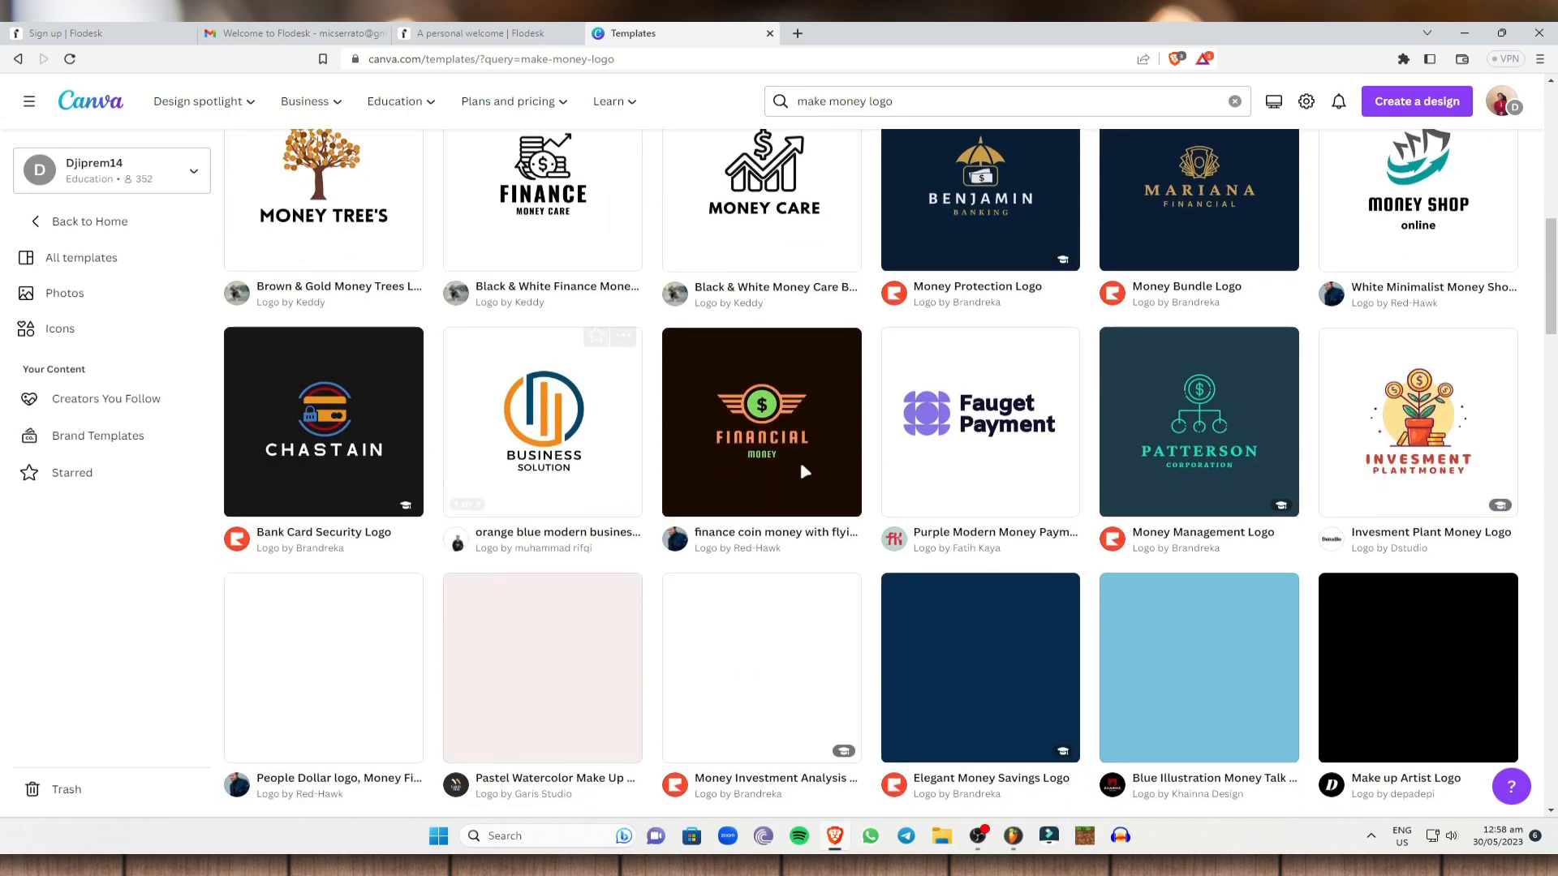
scroll(677, 357, down, 4)
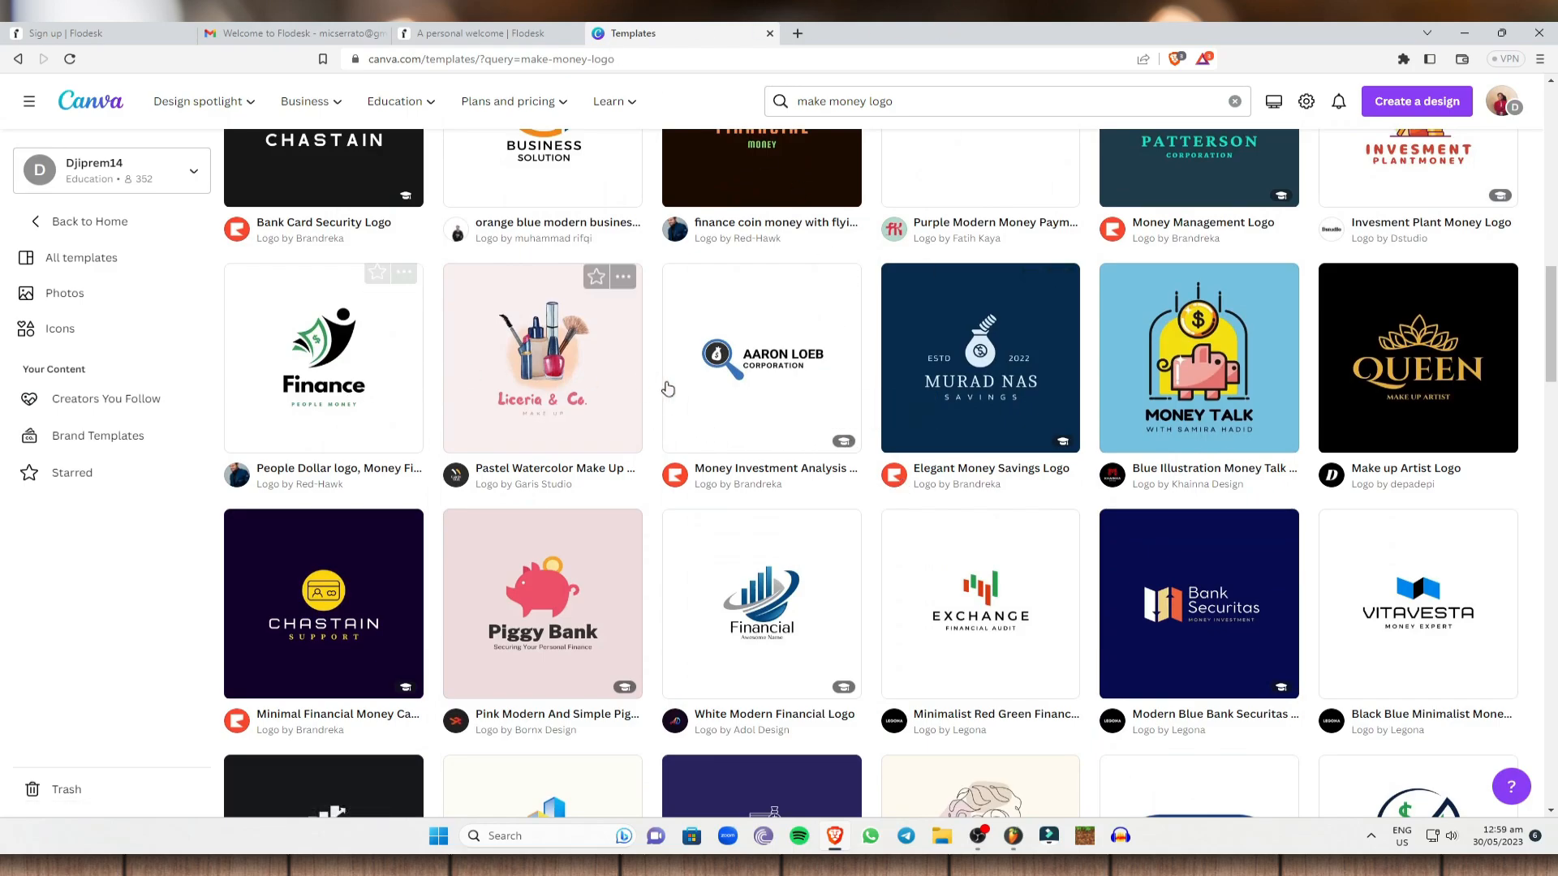
scroll(527, 390, up, 3)
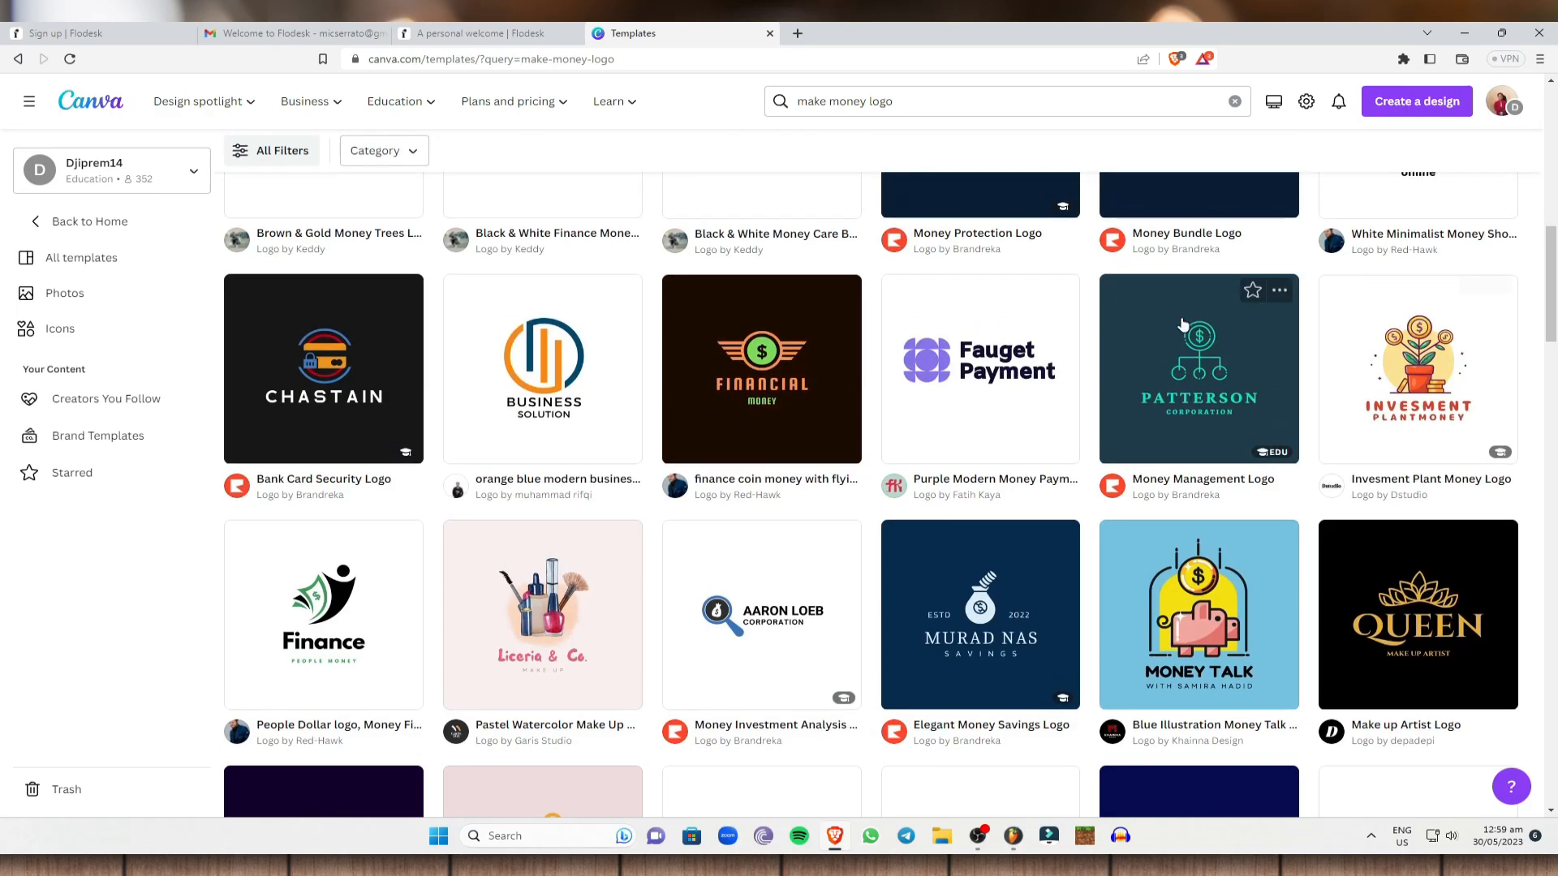
scroll(522, 321, up, 2)
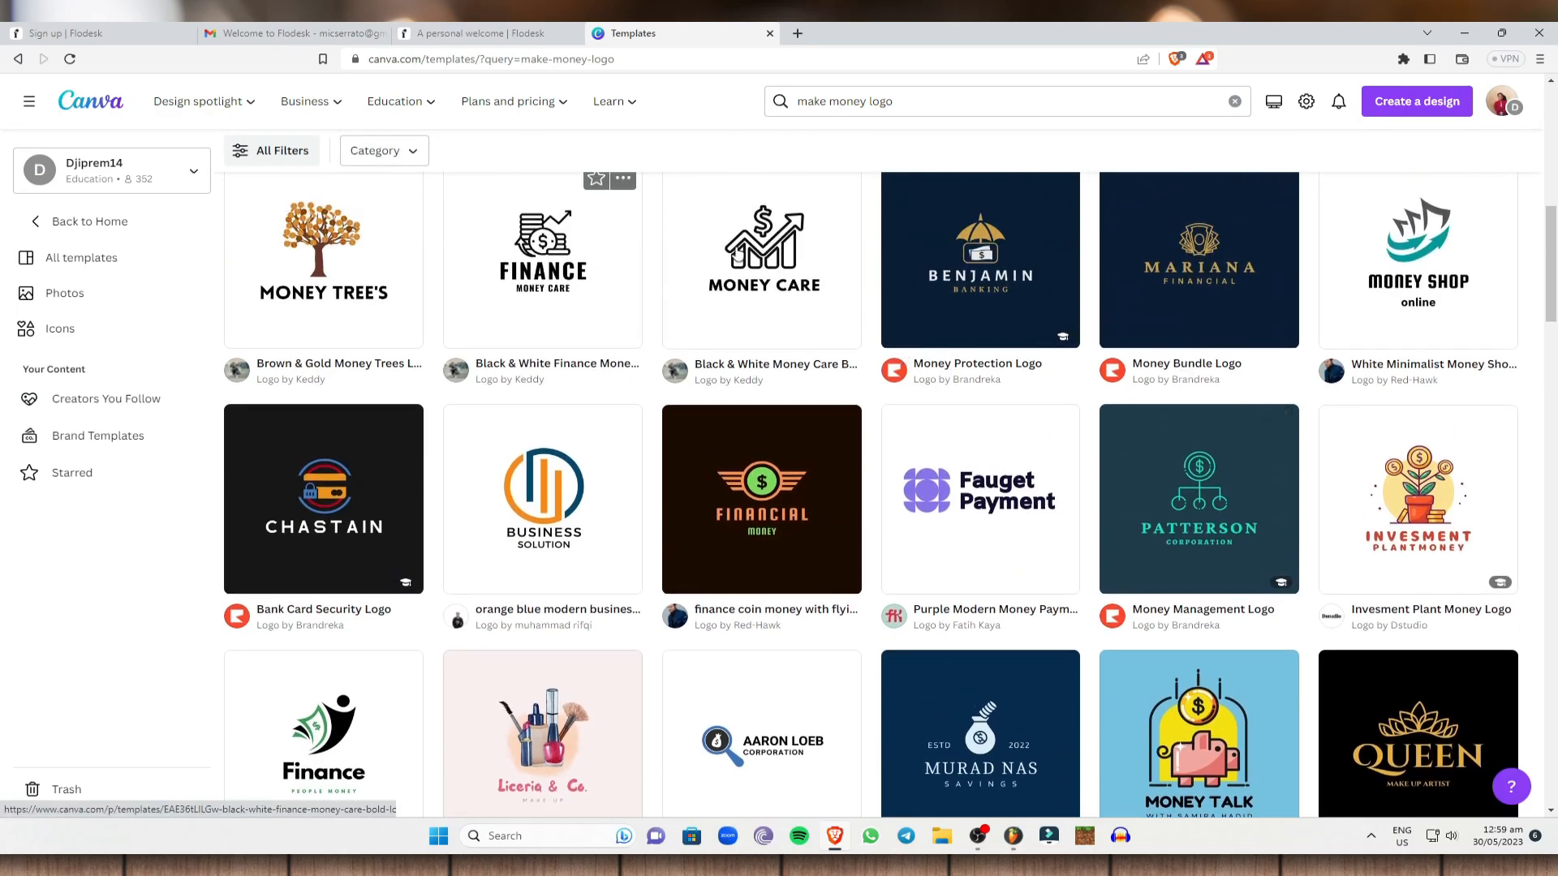
scroll(1036, 415, down, 11)
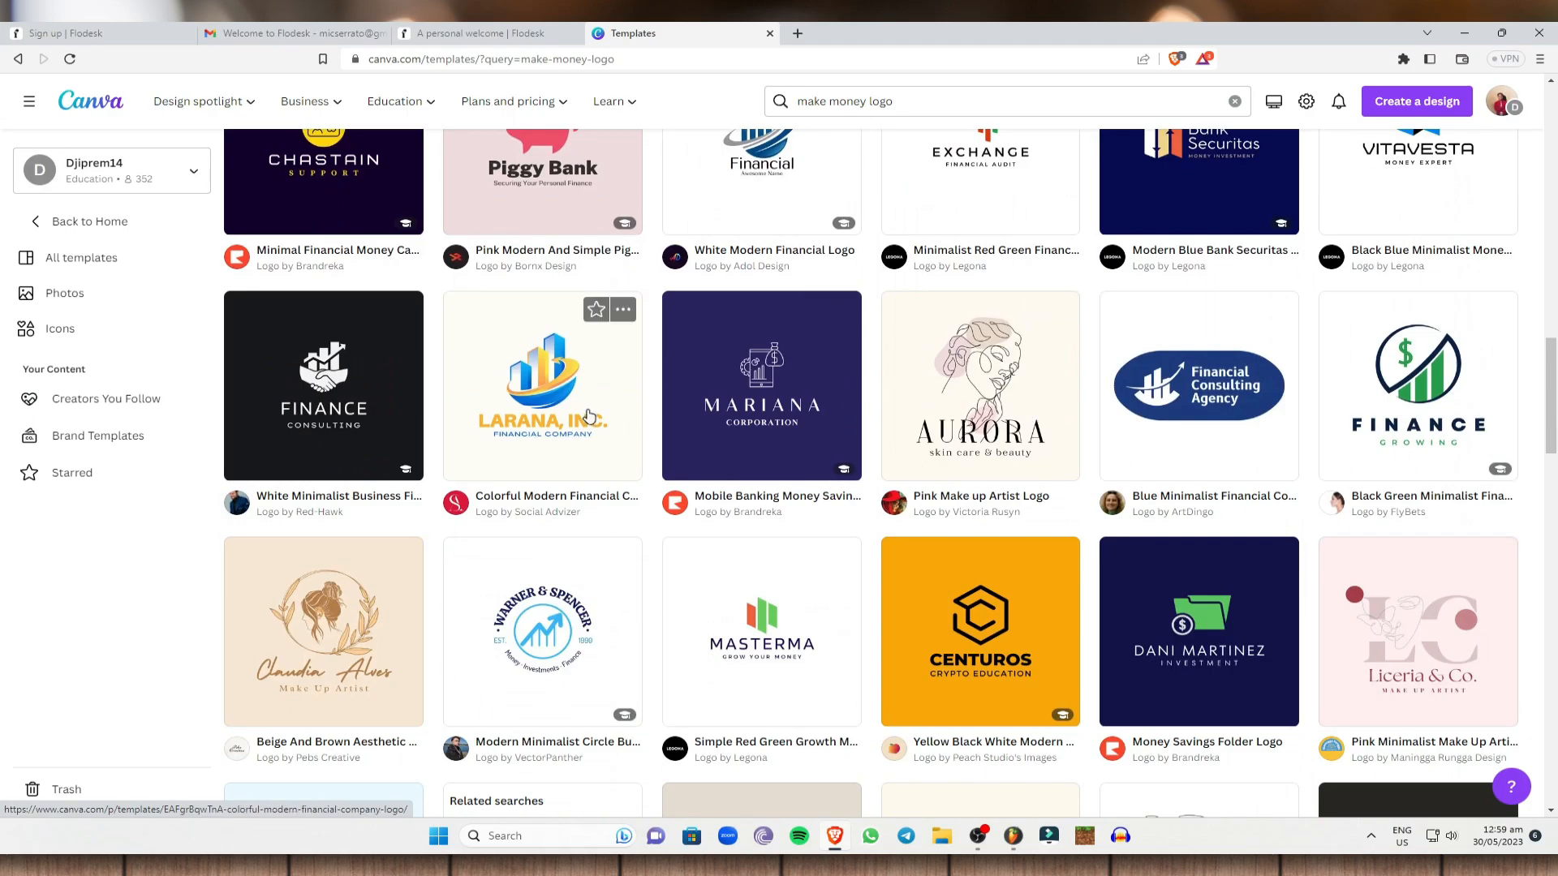
Open the Aurora skin care & beauty logo template and start customizing a copy in Canva.
click(945, 415)
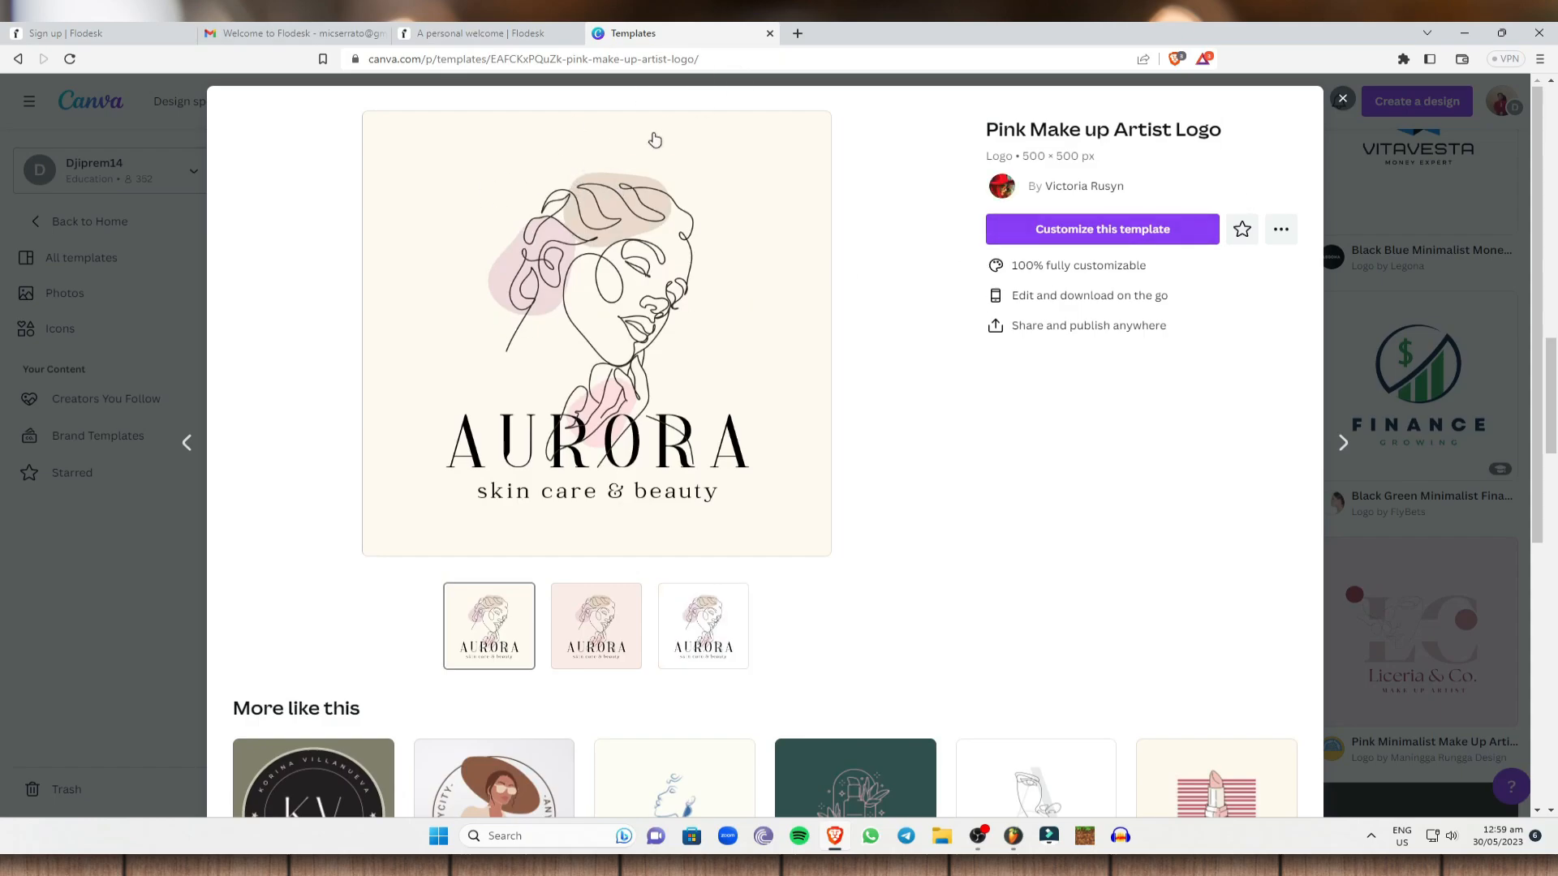
click(470, 34)
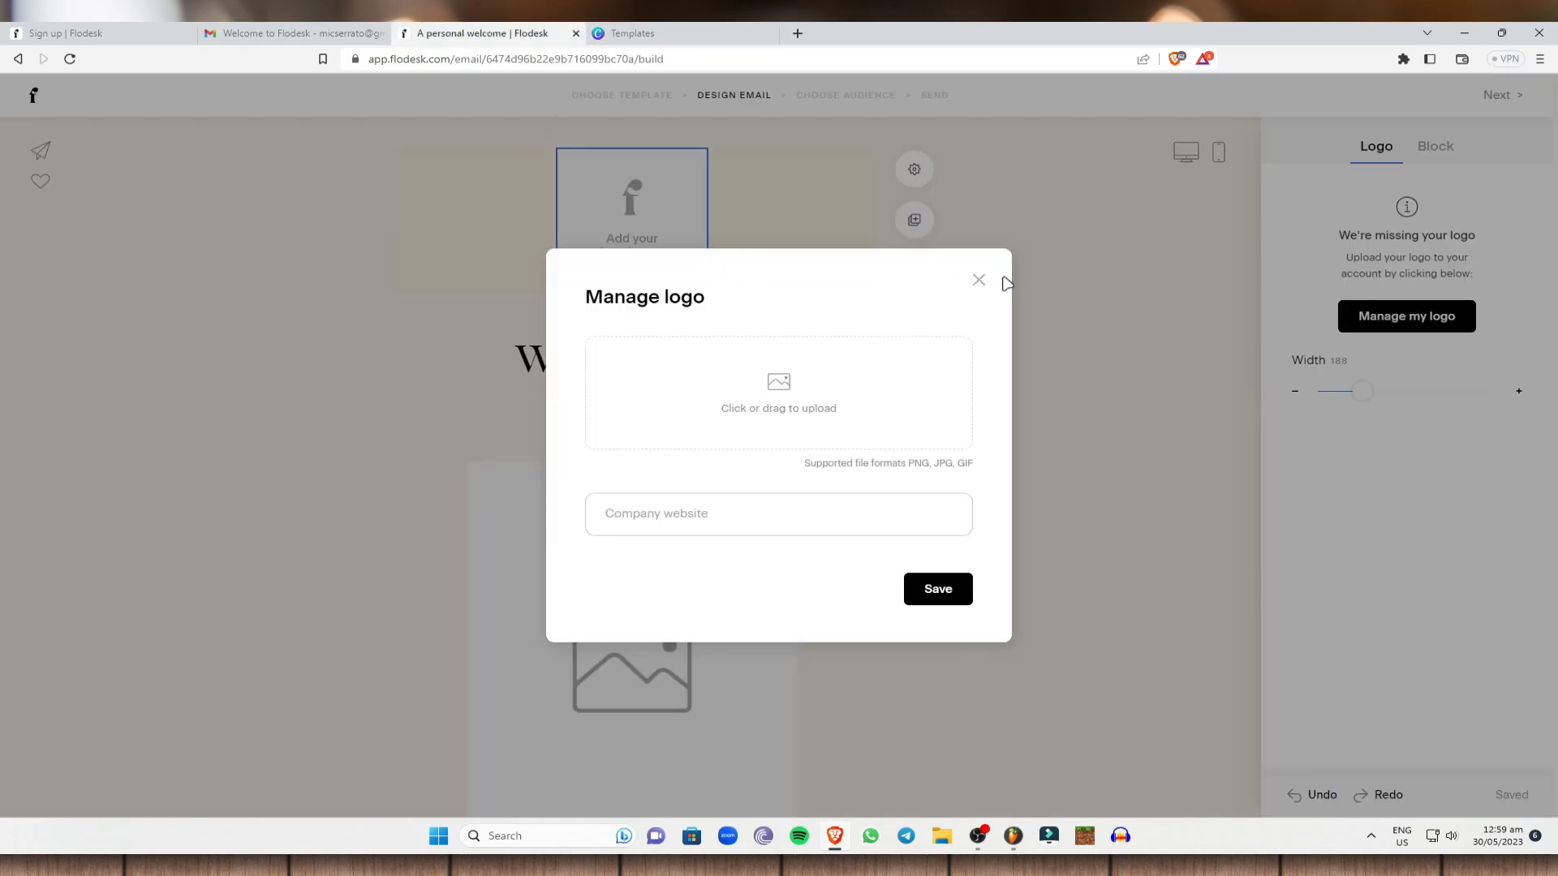
click(978, 280)
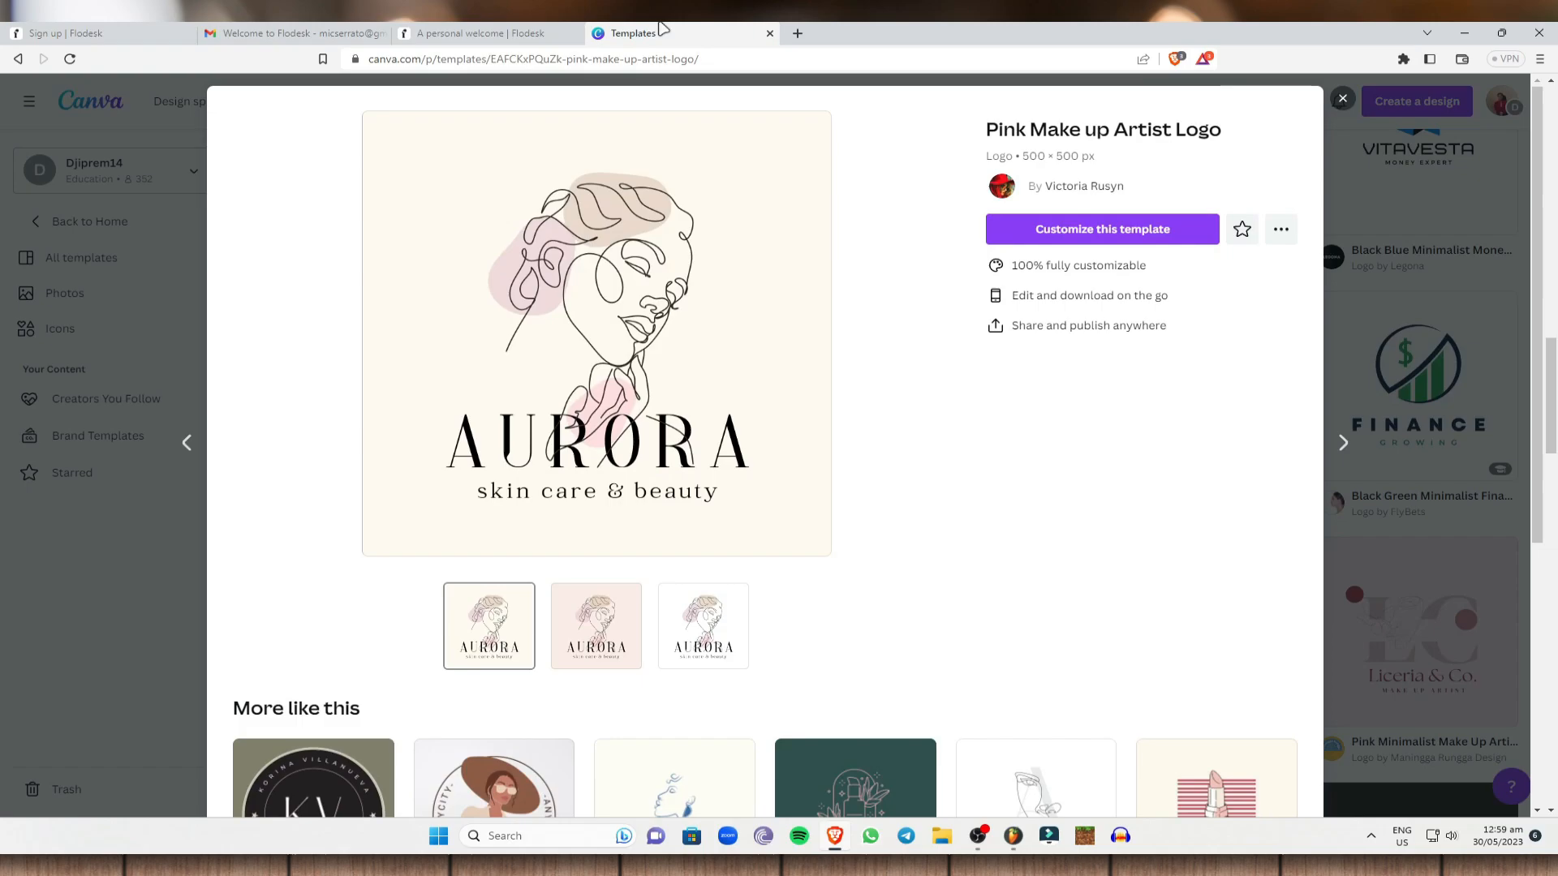
click(633, 33)
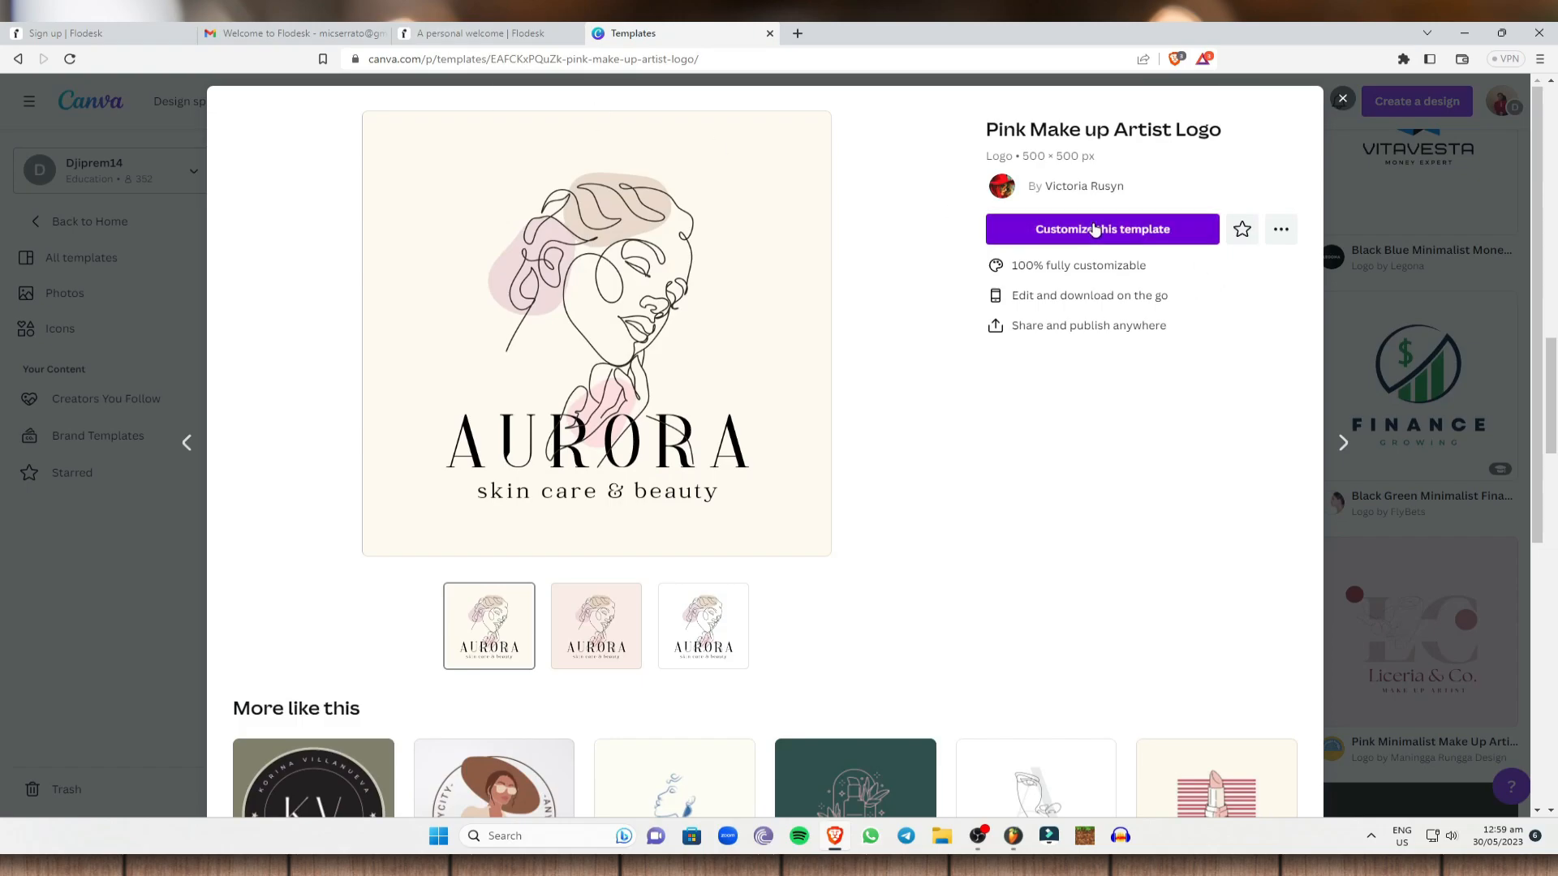
click(1095, 230)
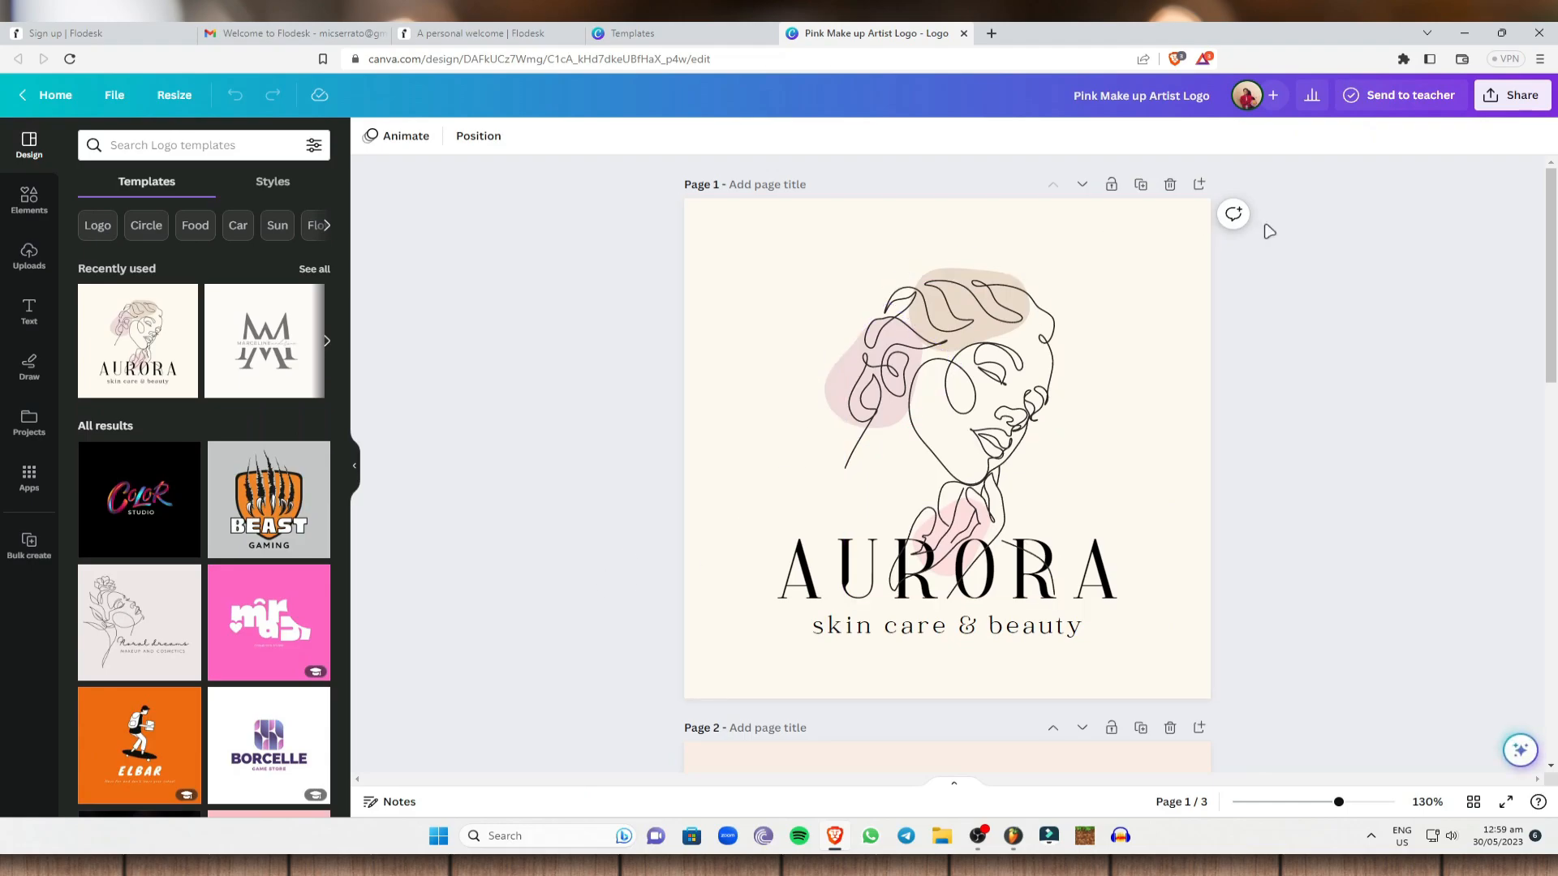
Open the Aurora design's download options and limit the download to Page 1 only.
click(1512, 95)
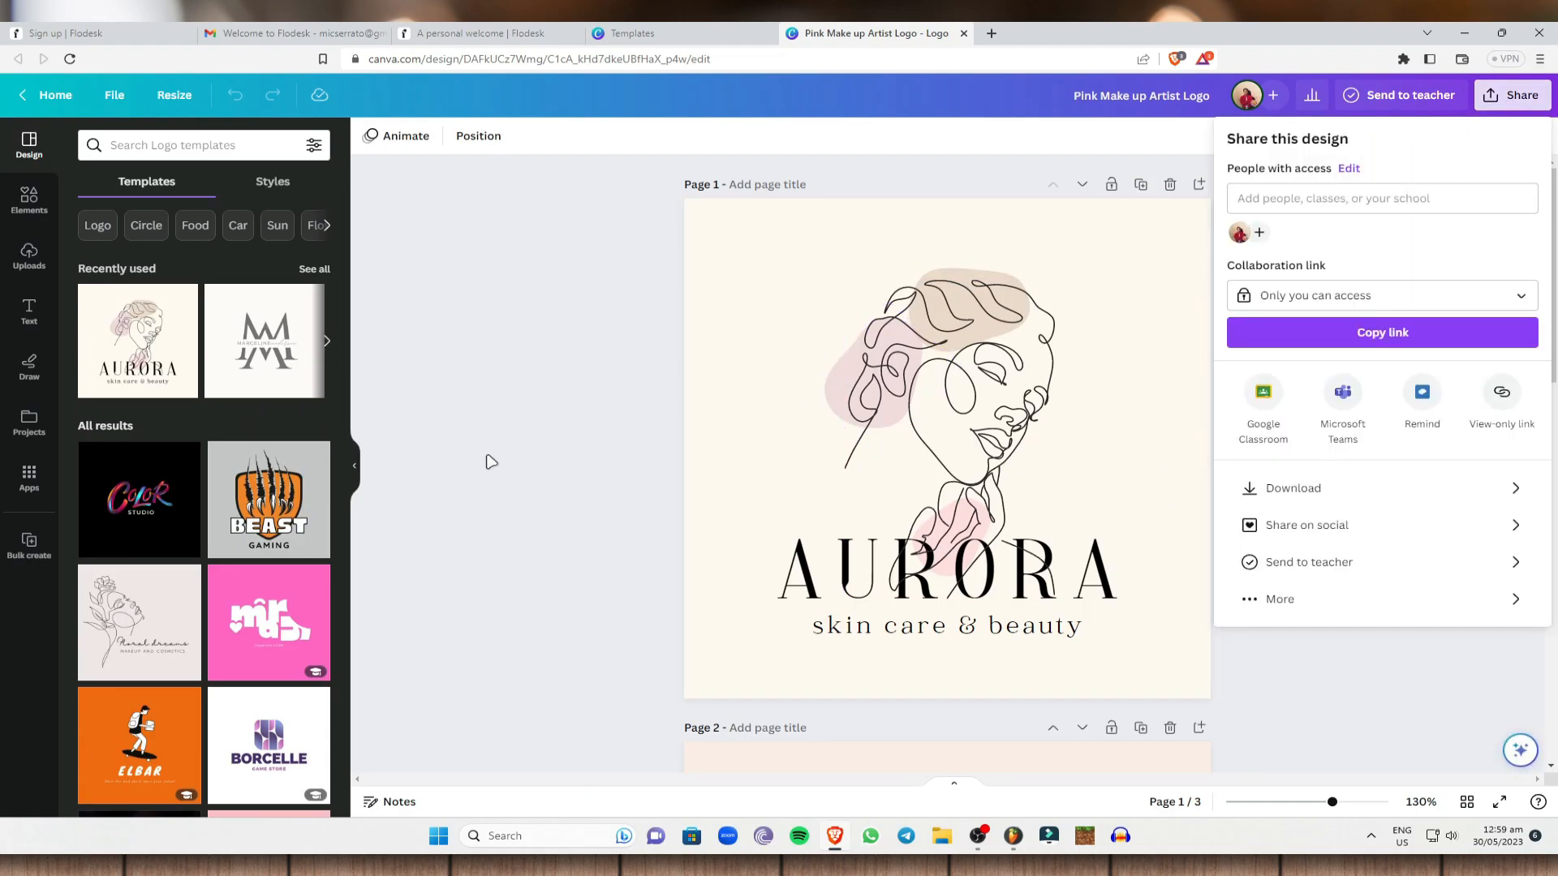
key(ctrl+shift+Tab)
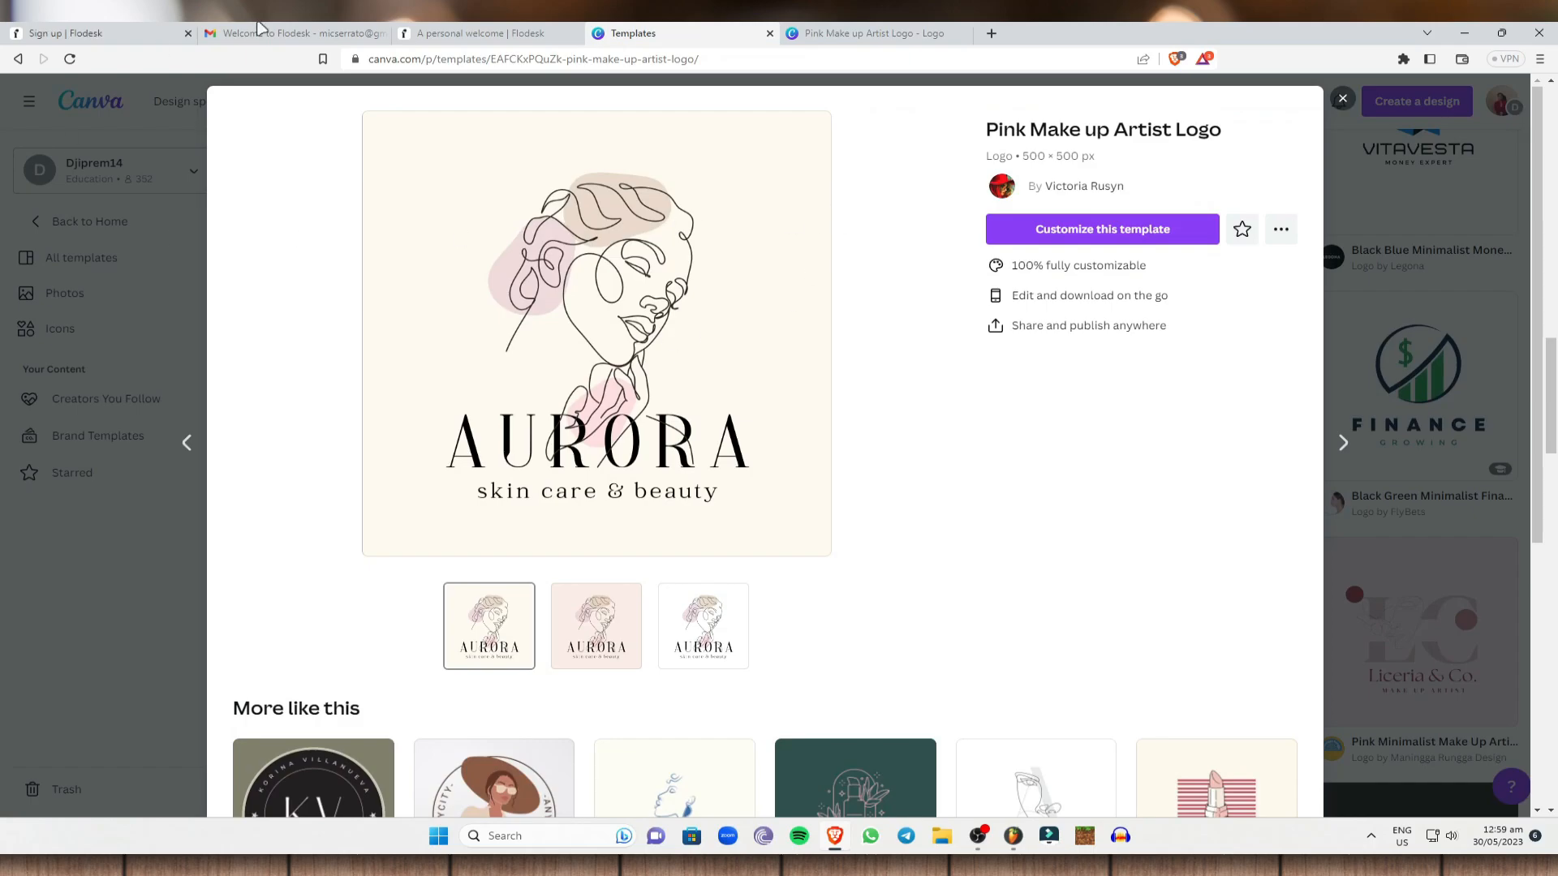
key(ctrl+shift+Tab)
key(ctrl+shift+Tab)
key(ctrl+Tab)
click(870, 34)
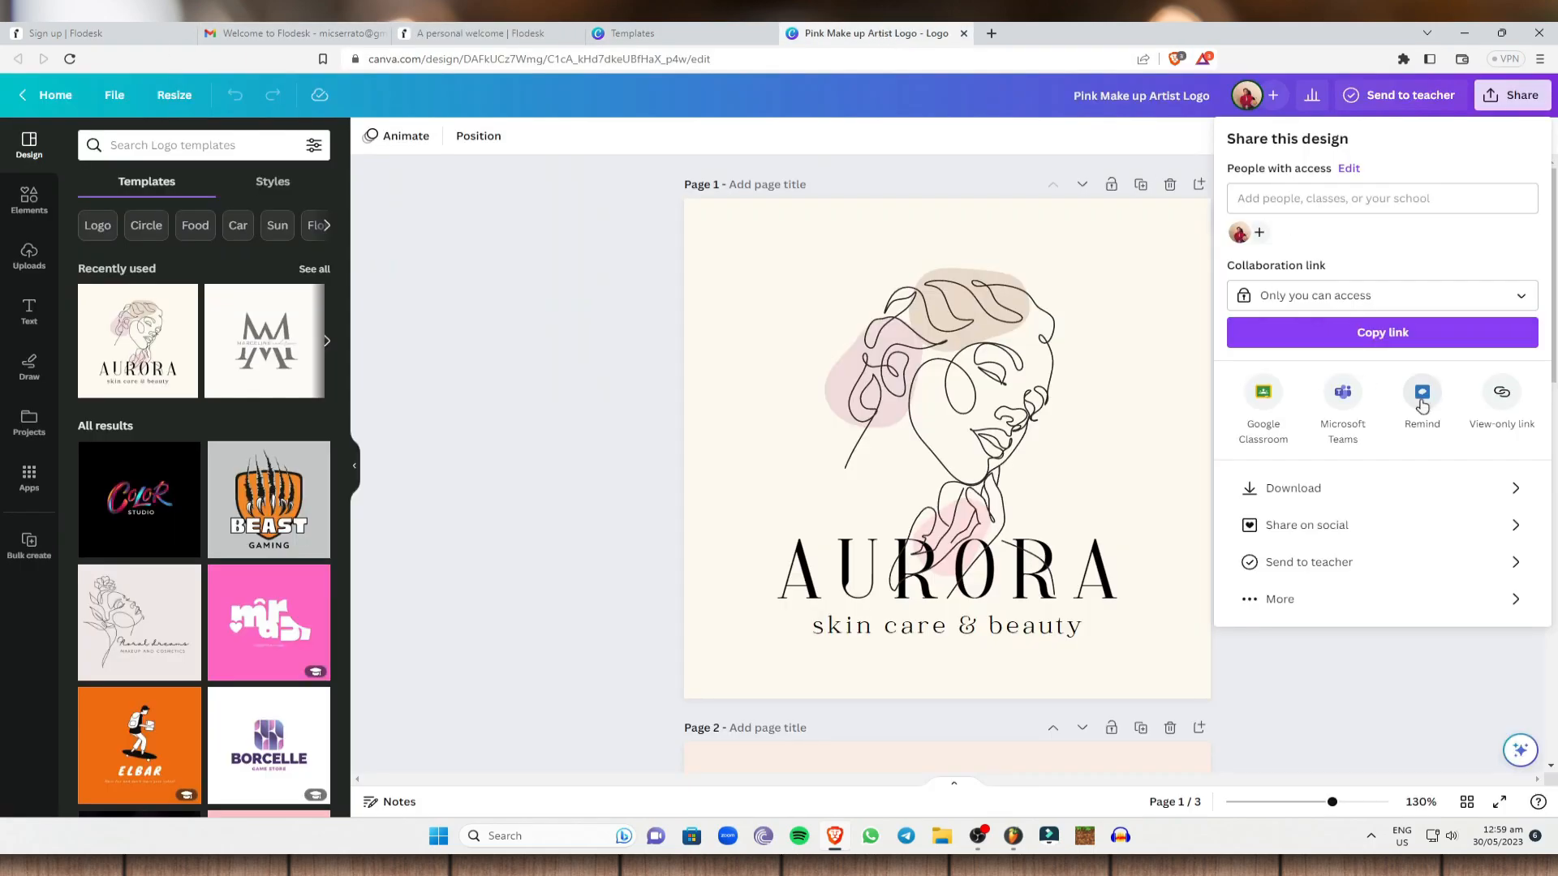
click(1362, 495)
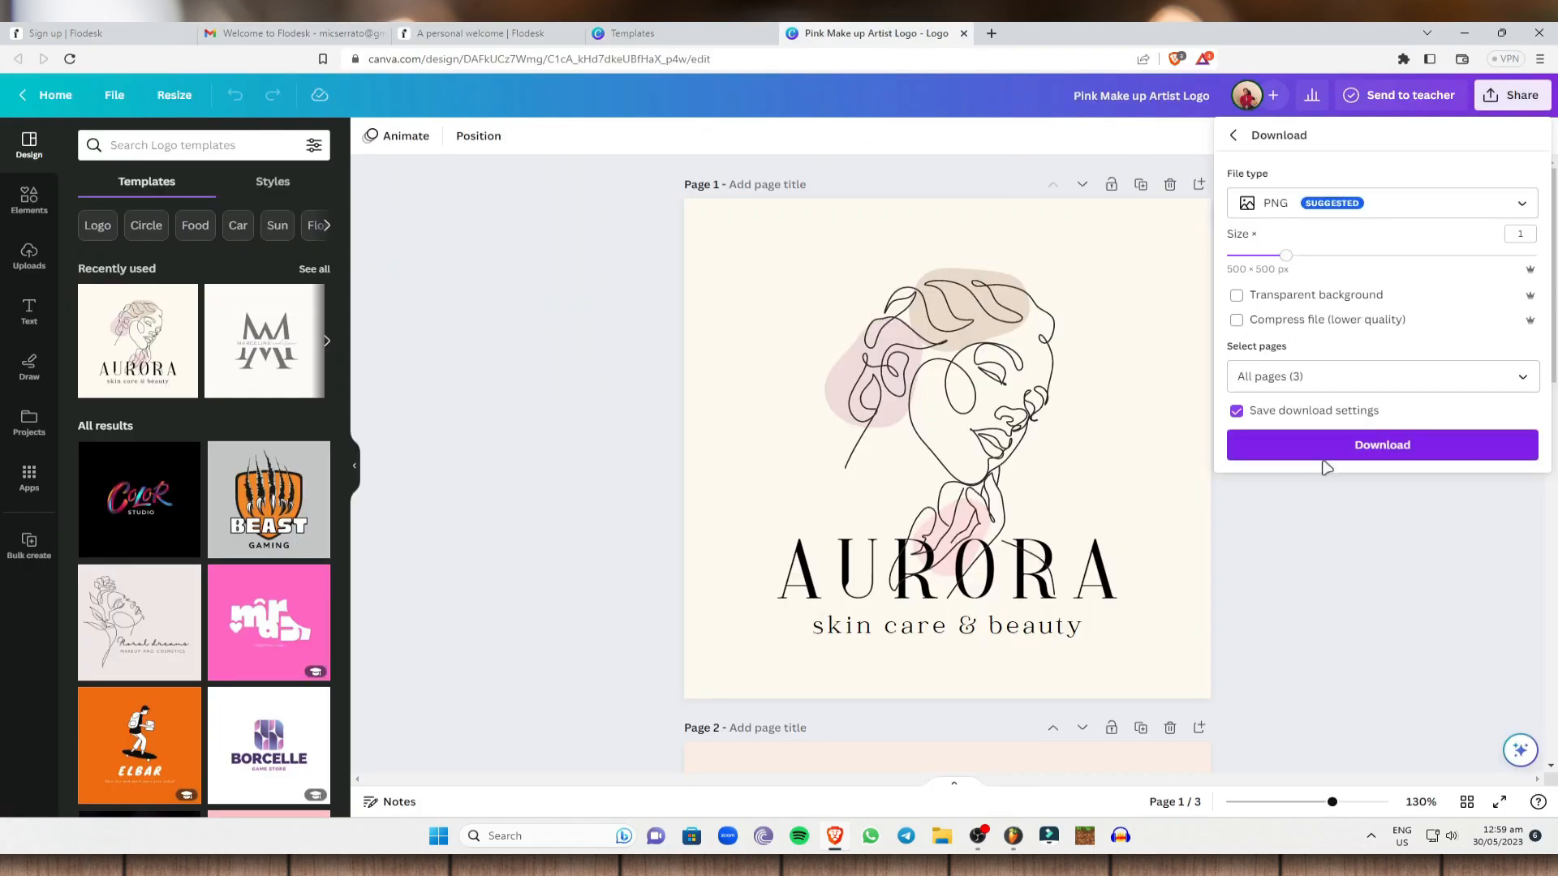
click(1295, 386)
click(1267, 382)
click(1267, 383)
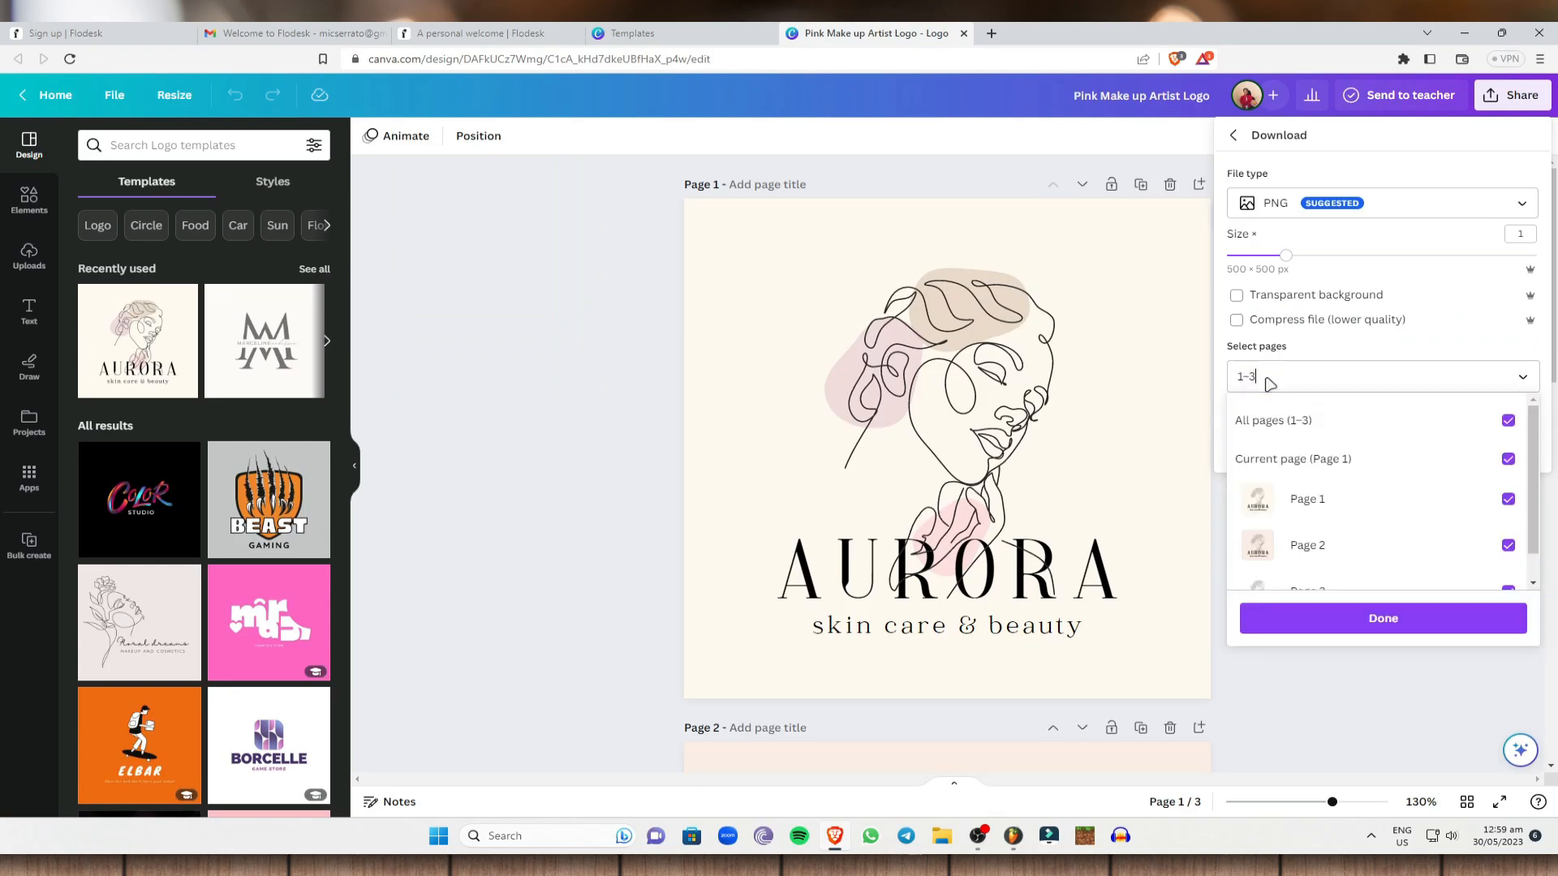
key(BackSpace)
key(BackSpace)
click(1386, 632)
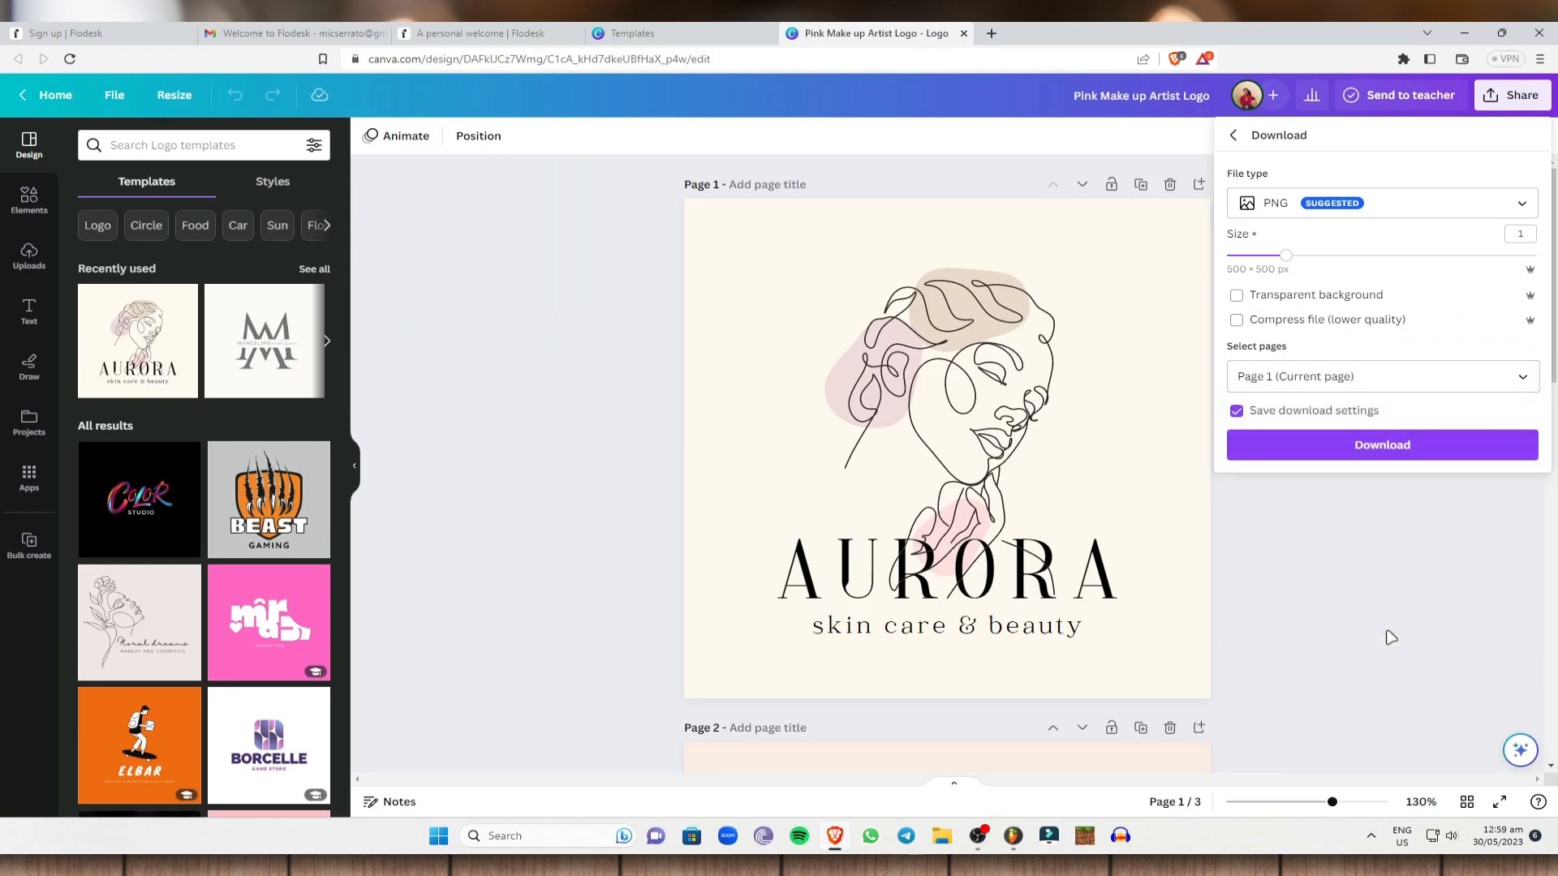
Download page 1 as a PNG to the Desktop and return to the Flodesk builder.
click(1351, 445)
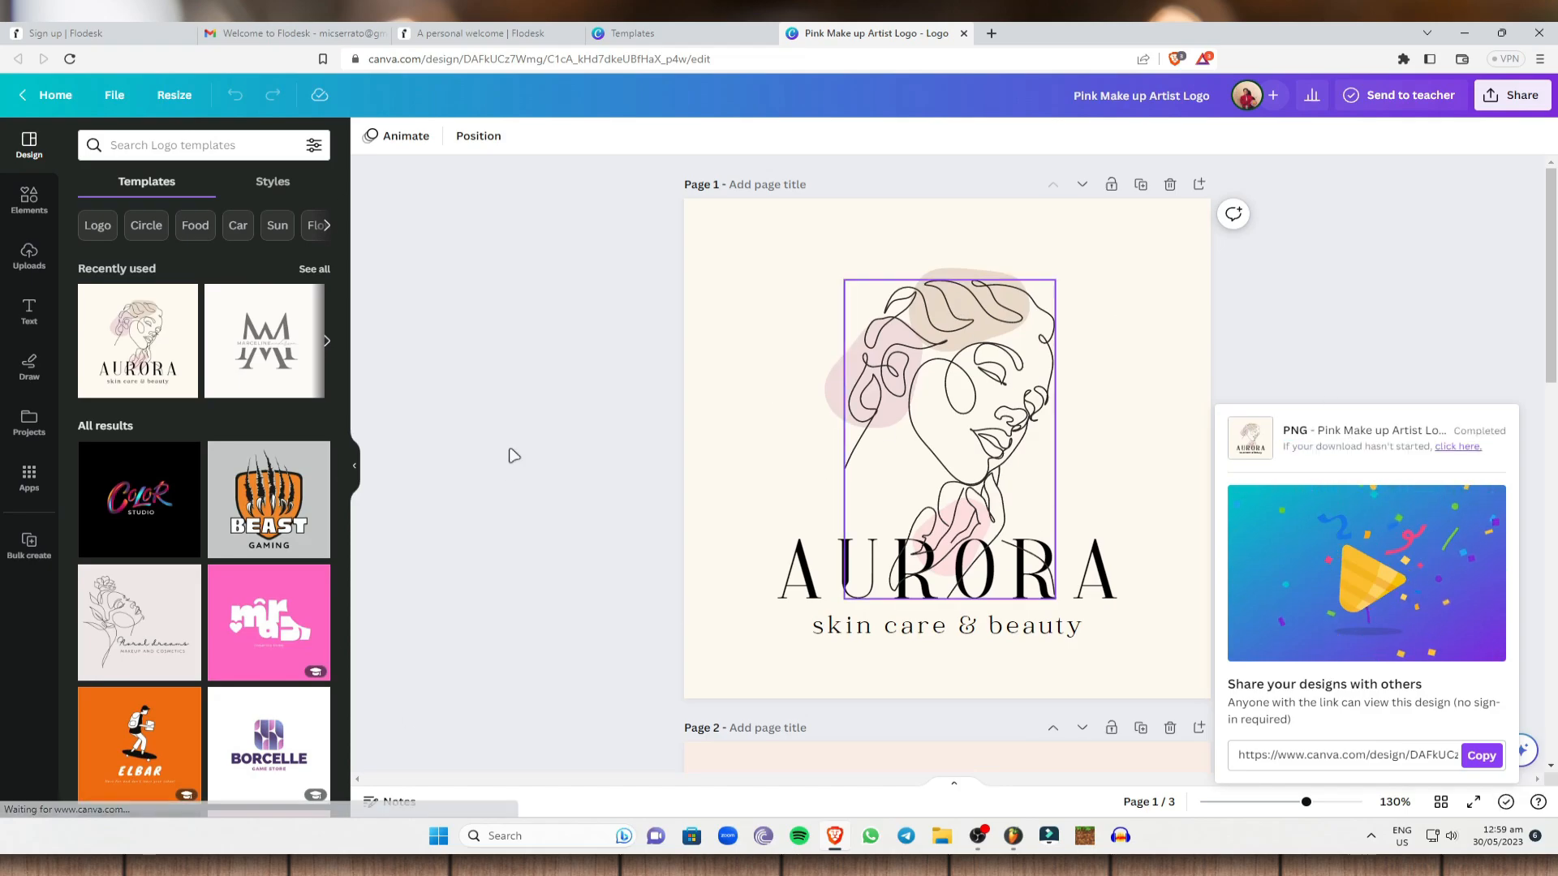
click(384, 232)
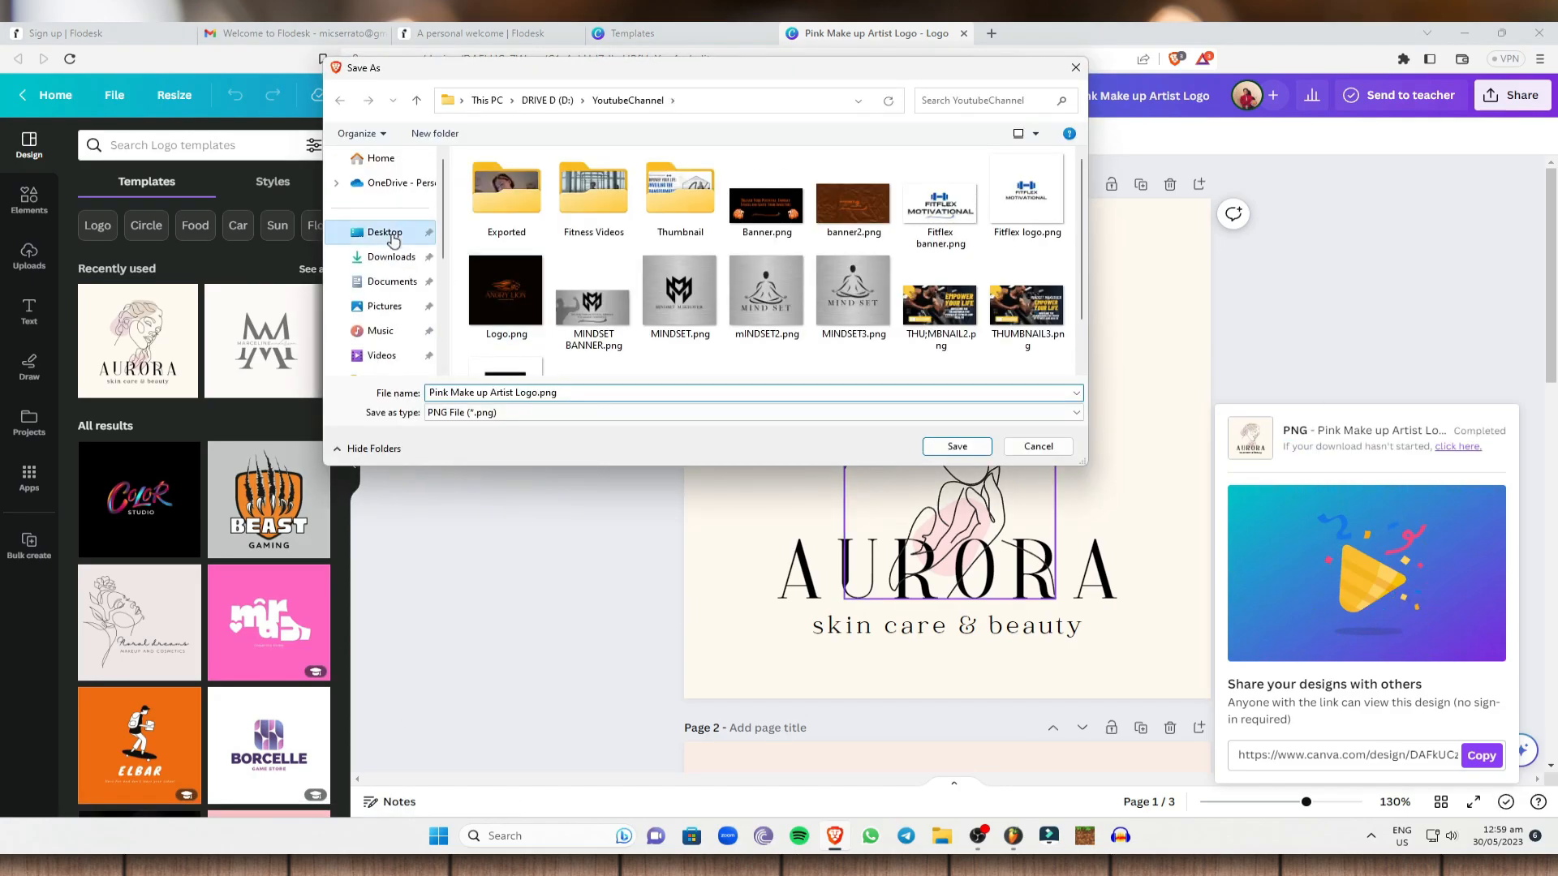
click(933, 446)
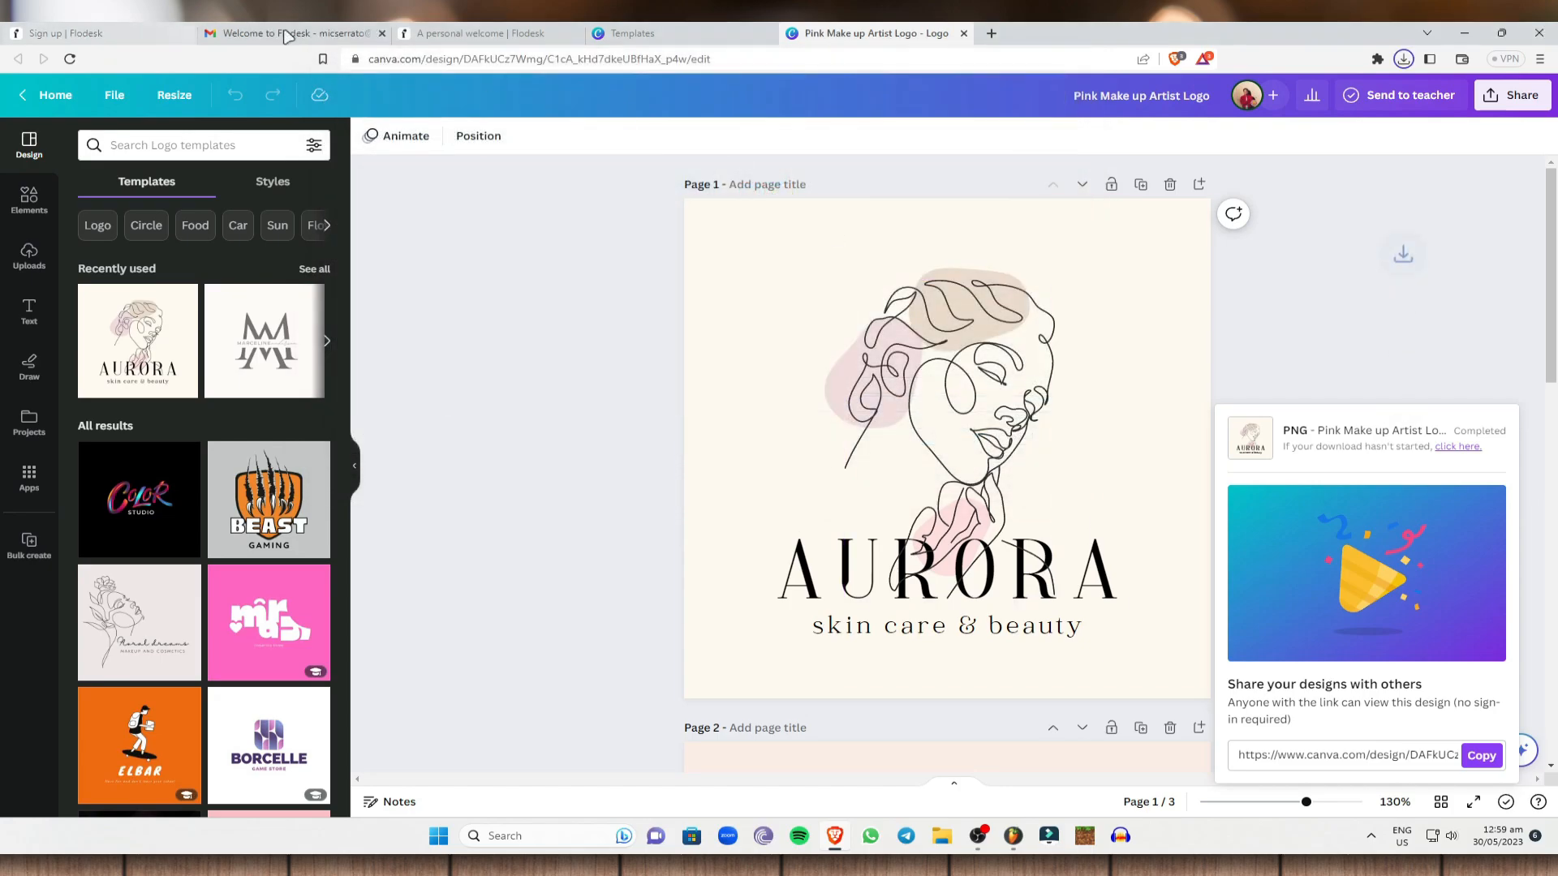
click(482, 33)
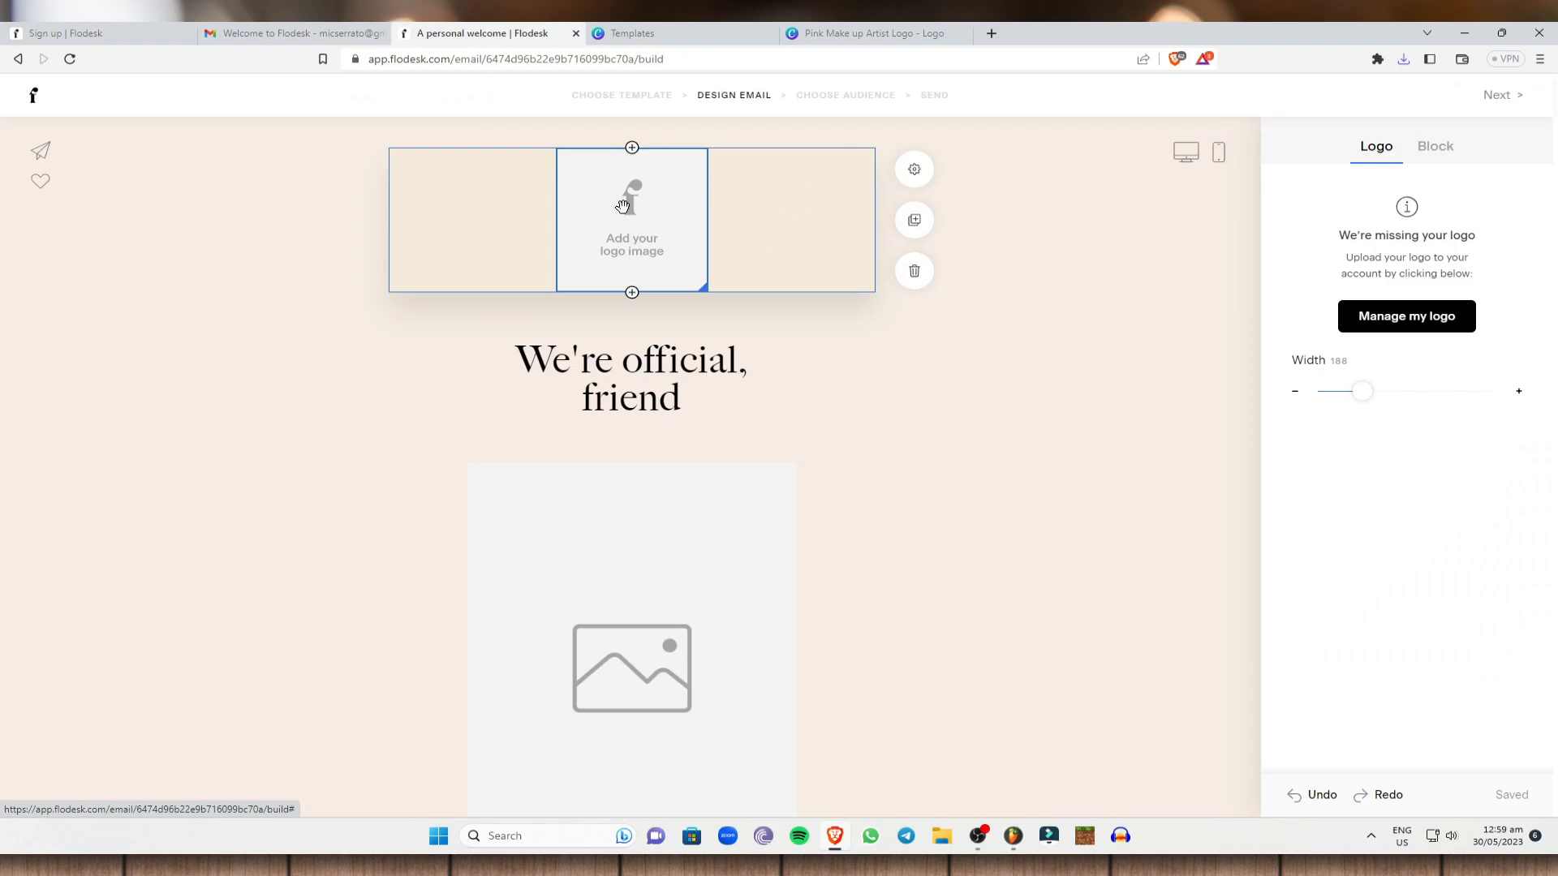
Upload Pink Make up Artist Logo.png from the Desktop as the Flodesk brand logo.
click(1401, 319)
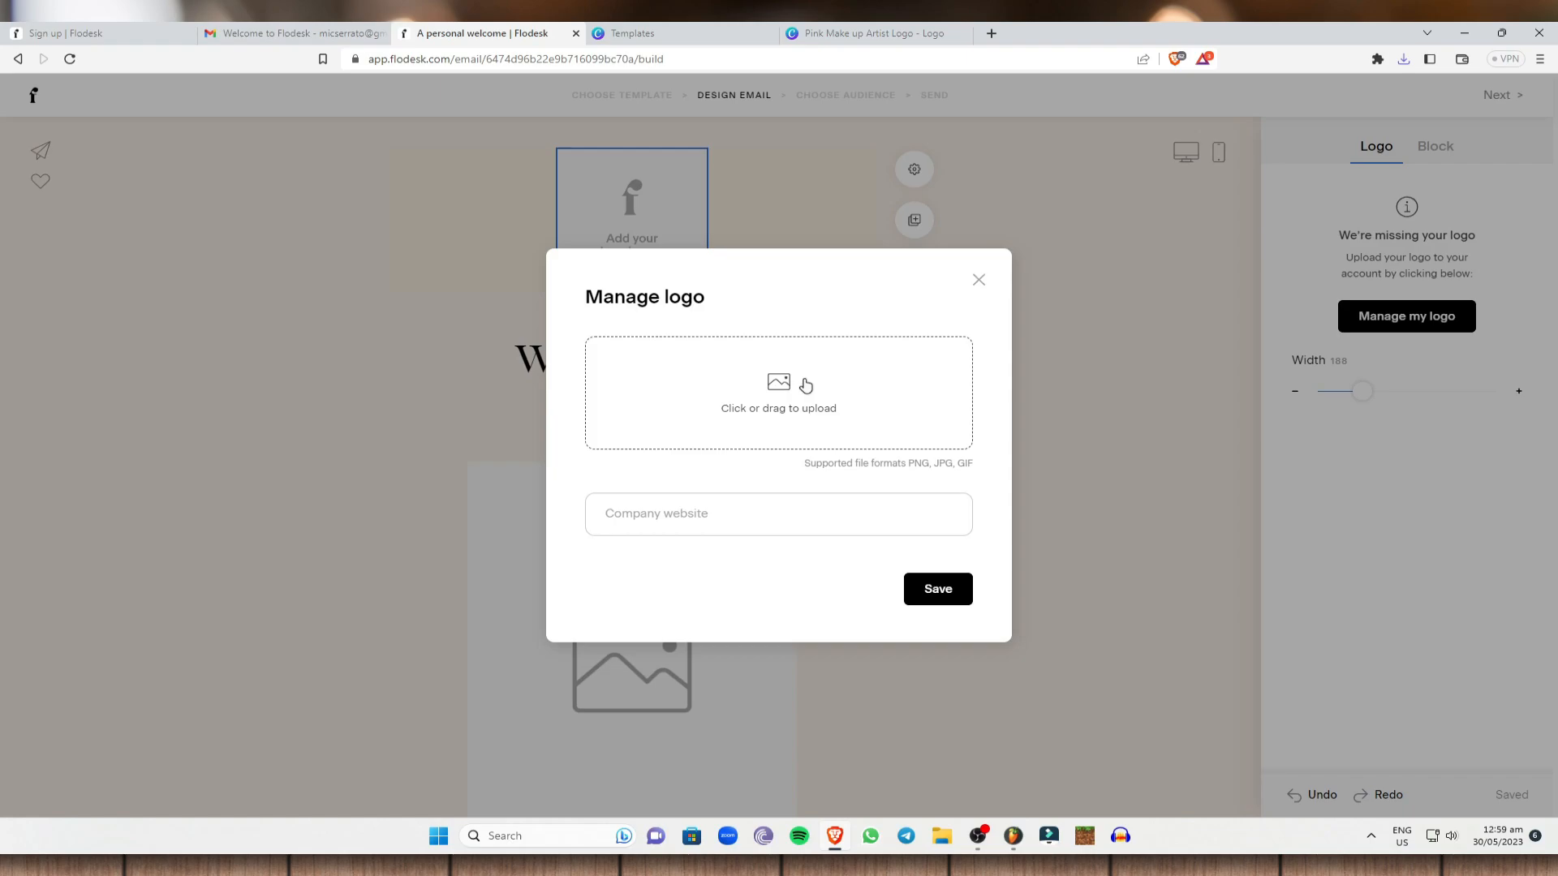
click(736, 406)
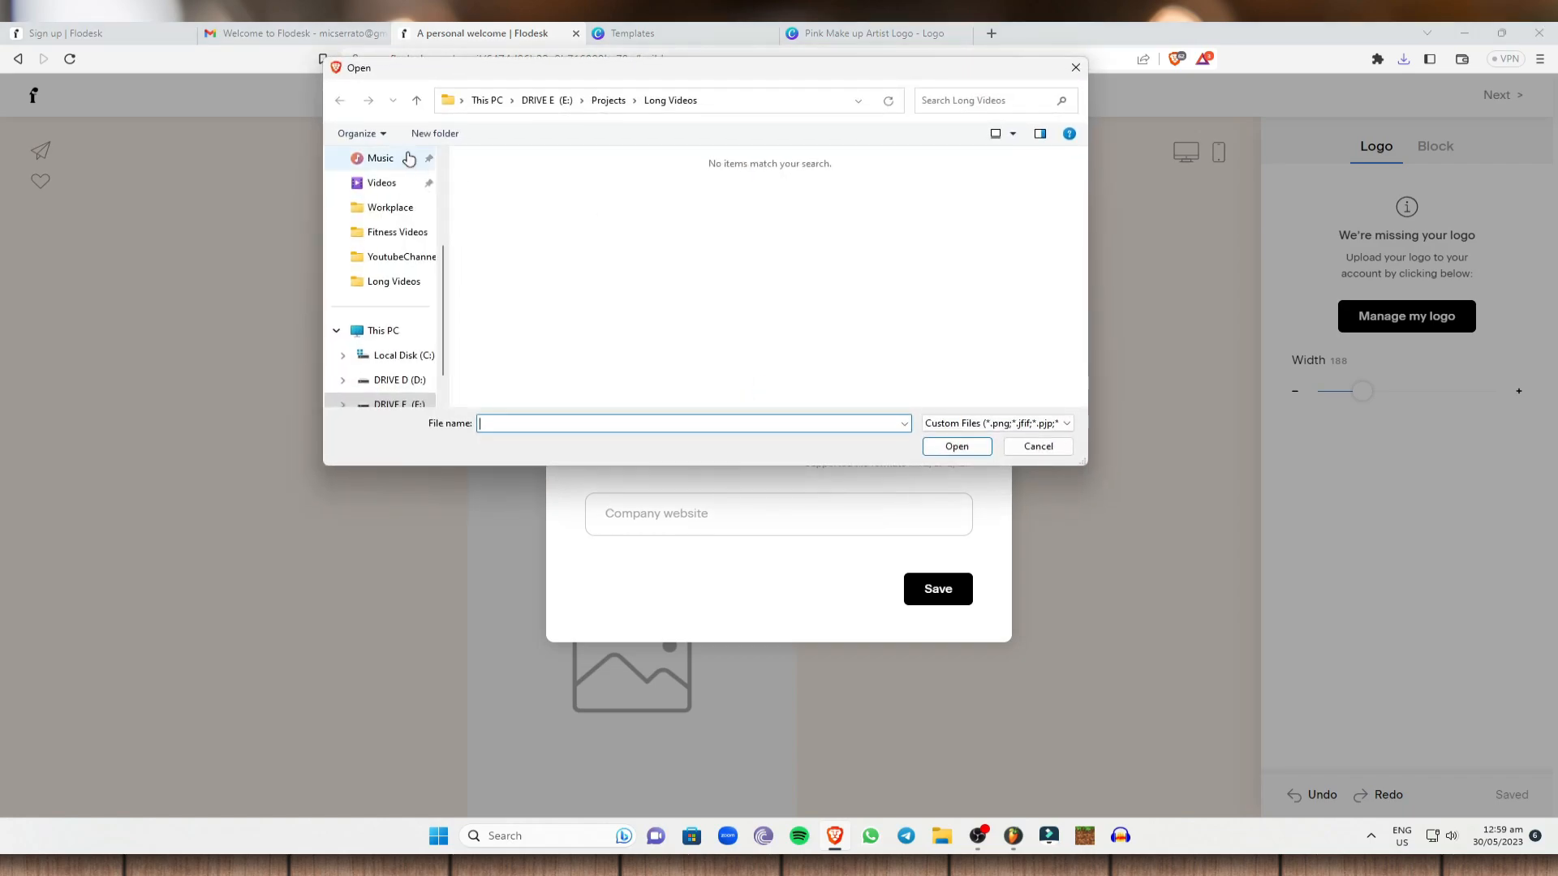
scroll(398, 197, up, 2)
click(385, 232)
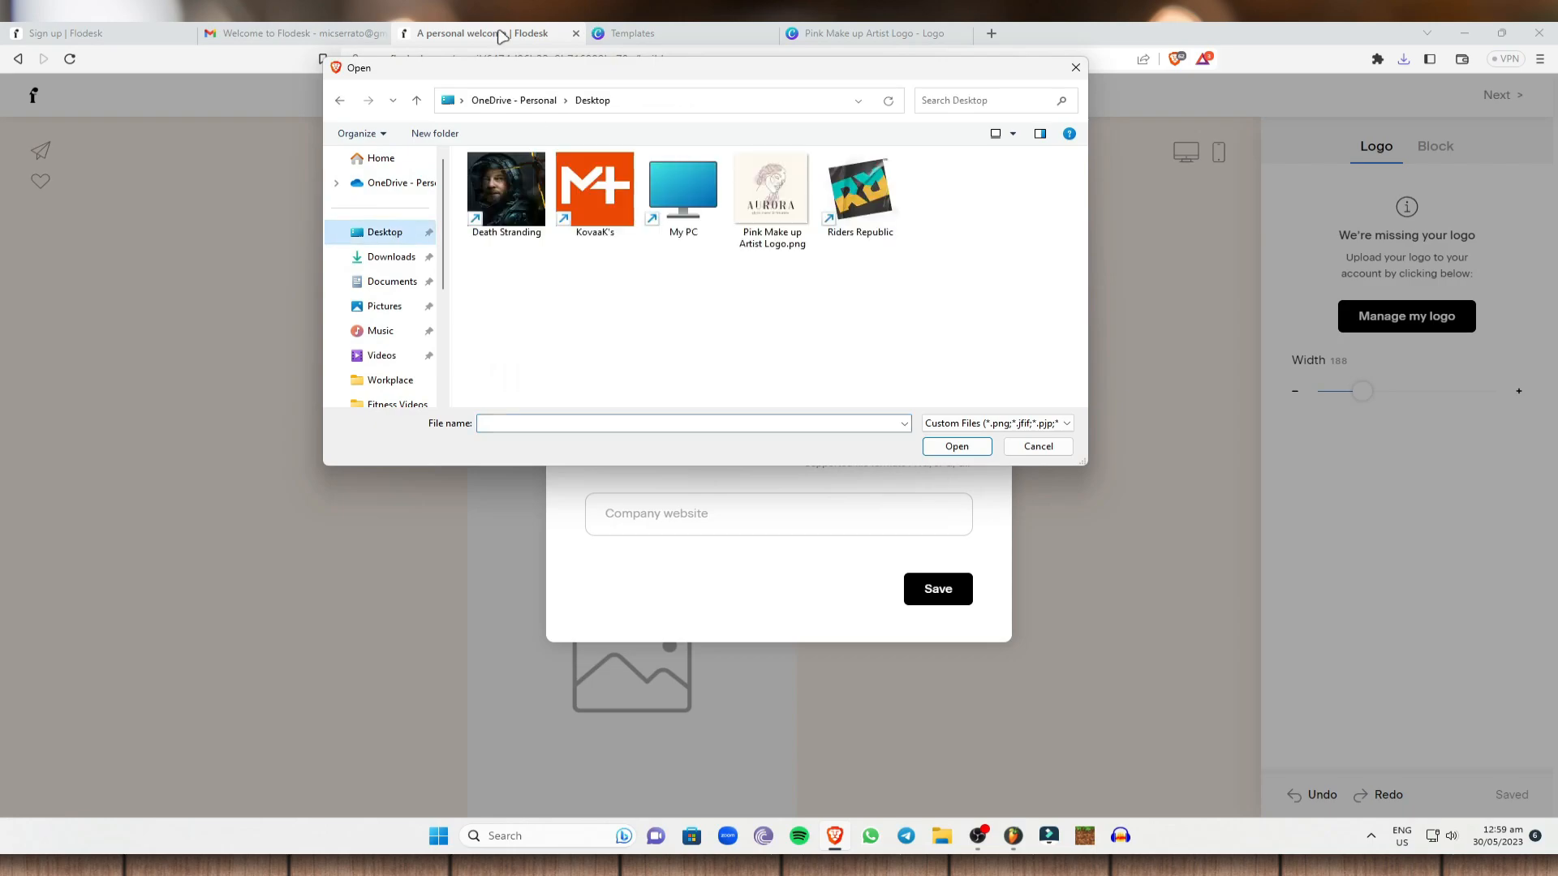
click(771, 195)
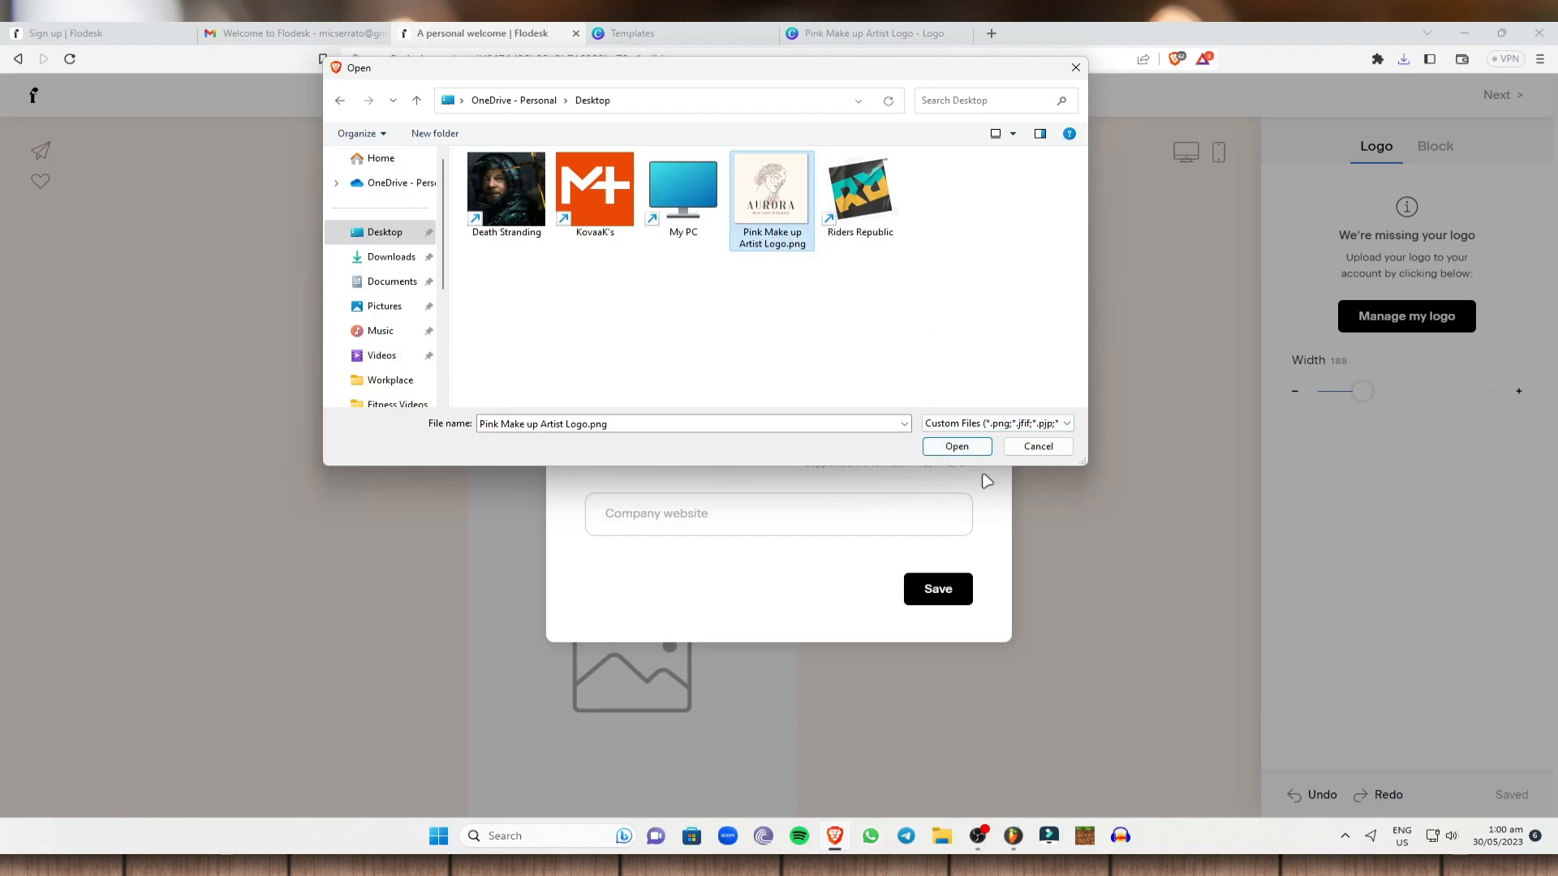
click(955, 447)
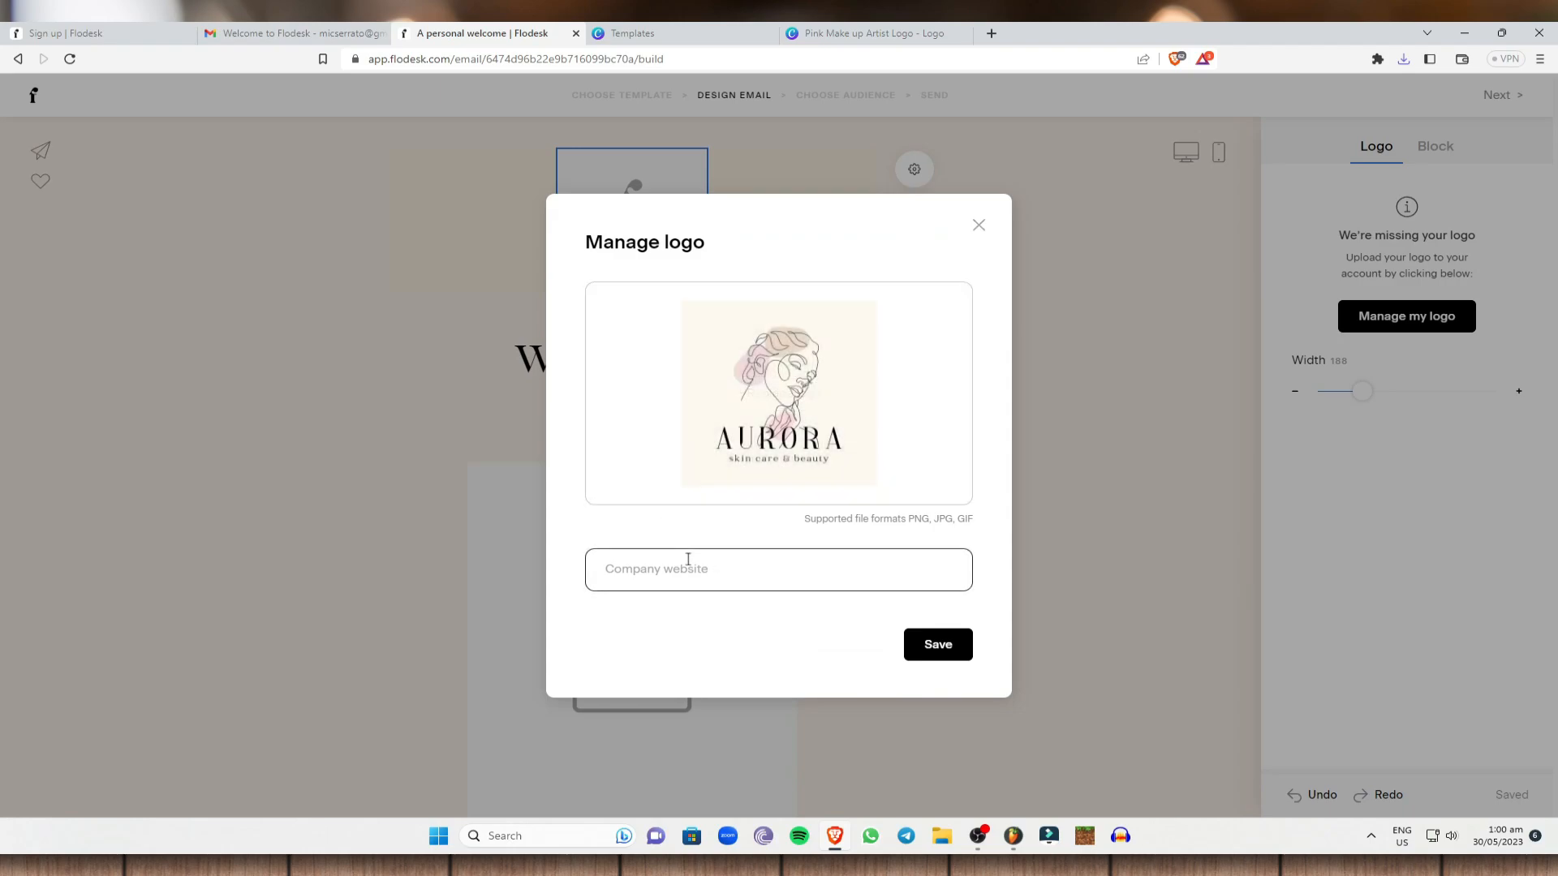
click(646, 559)
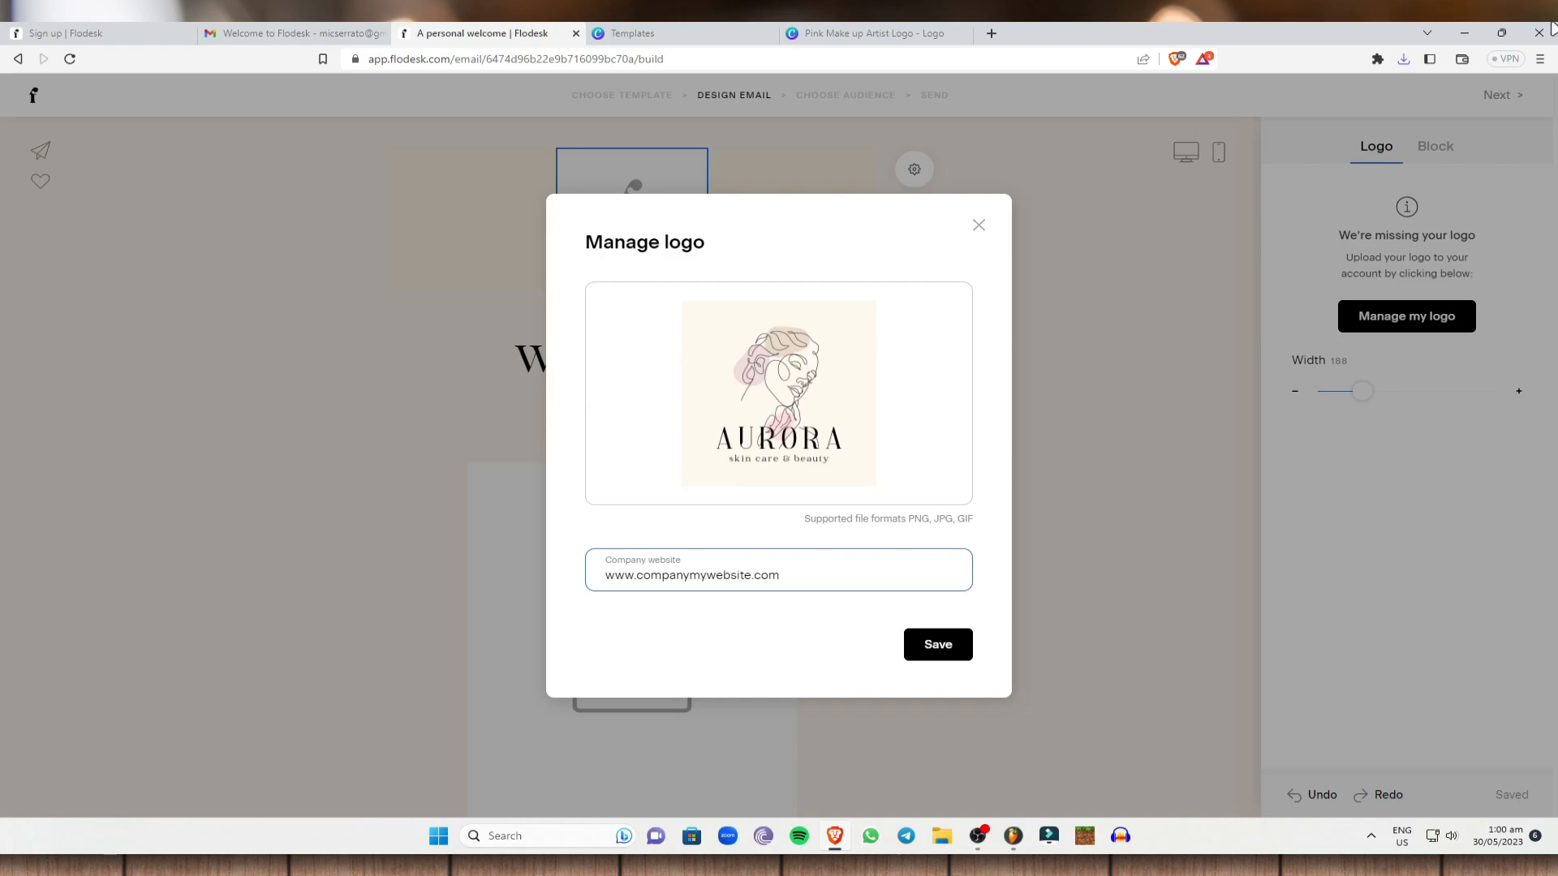
drag(829, 584, 519, 590)
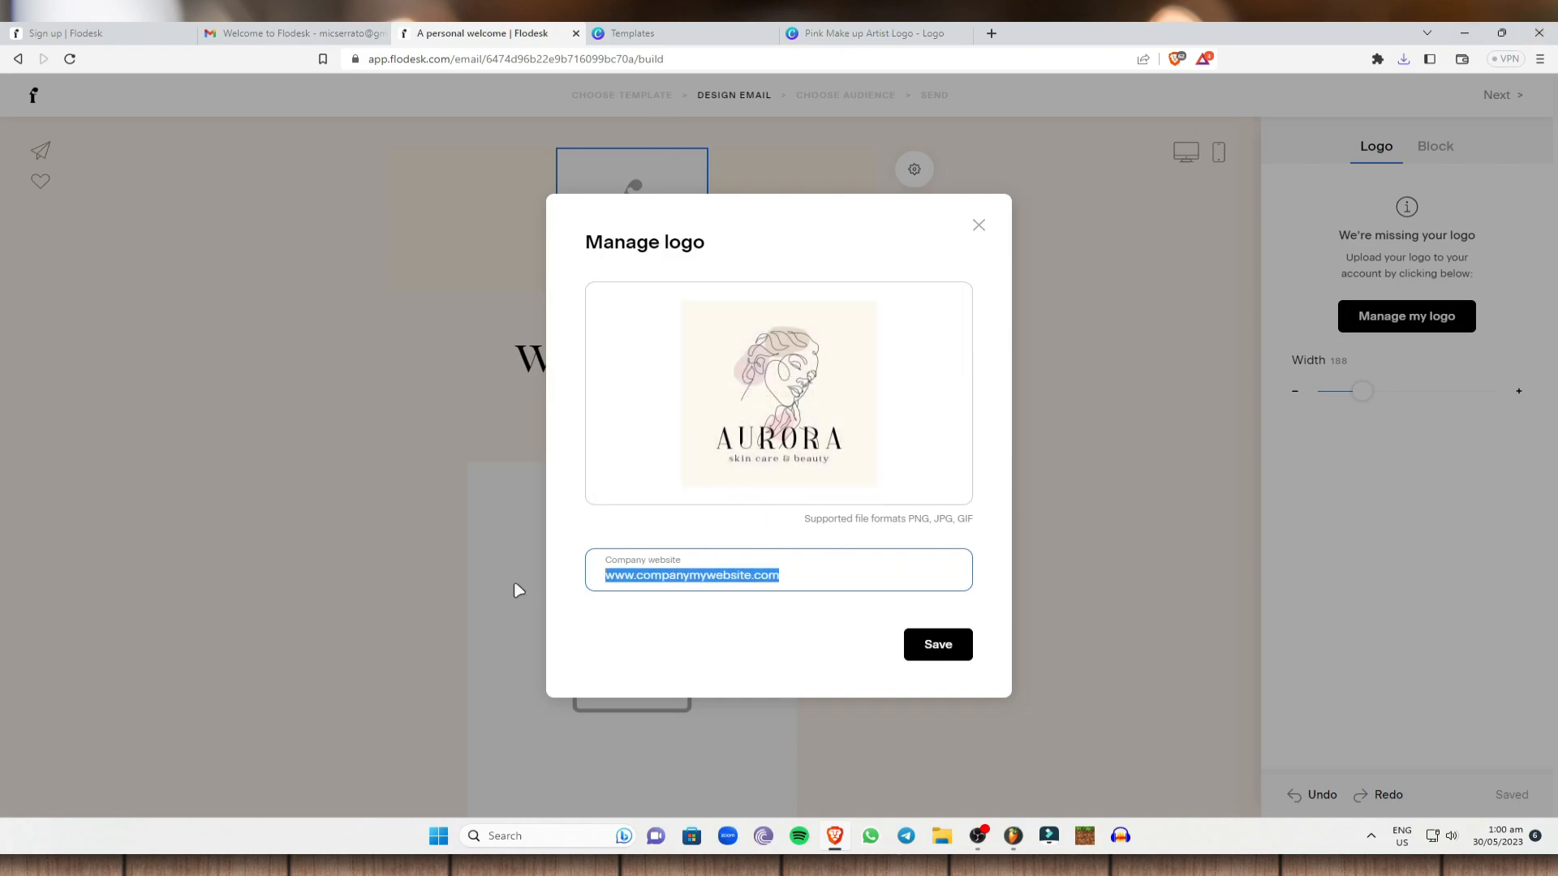
click(859, 574)
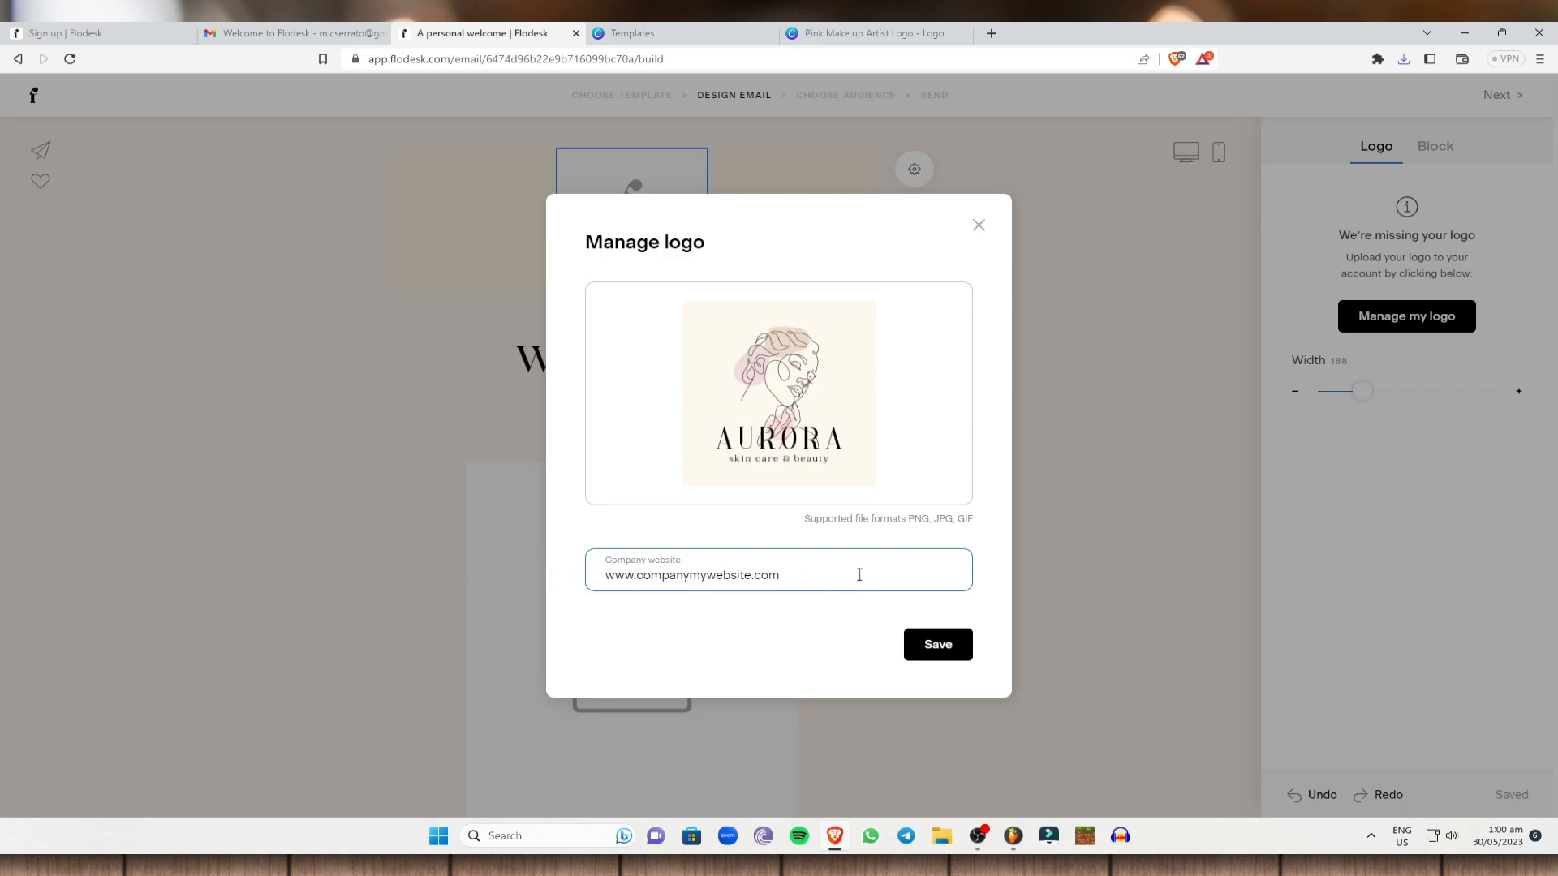
click(962, 661)
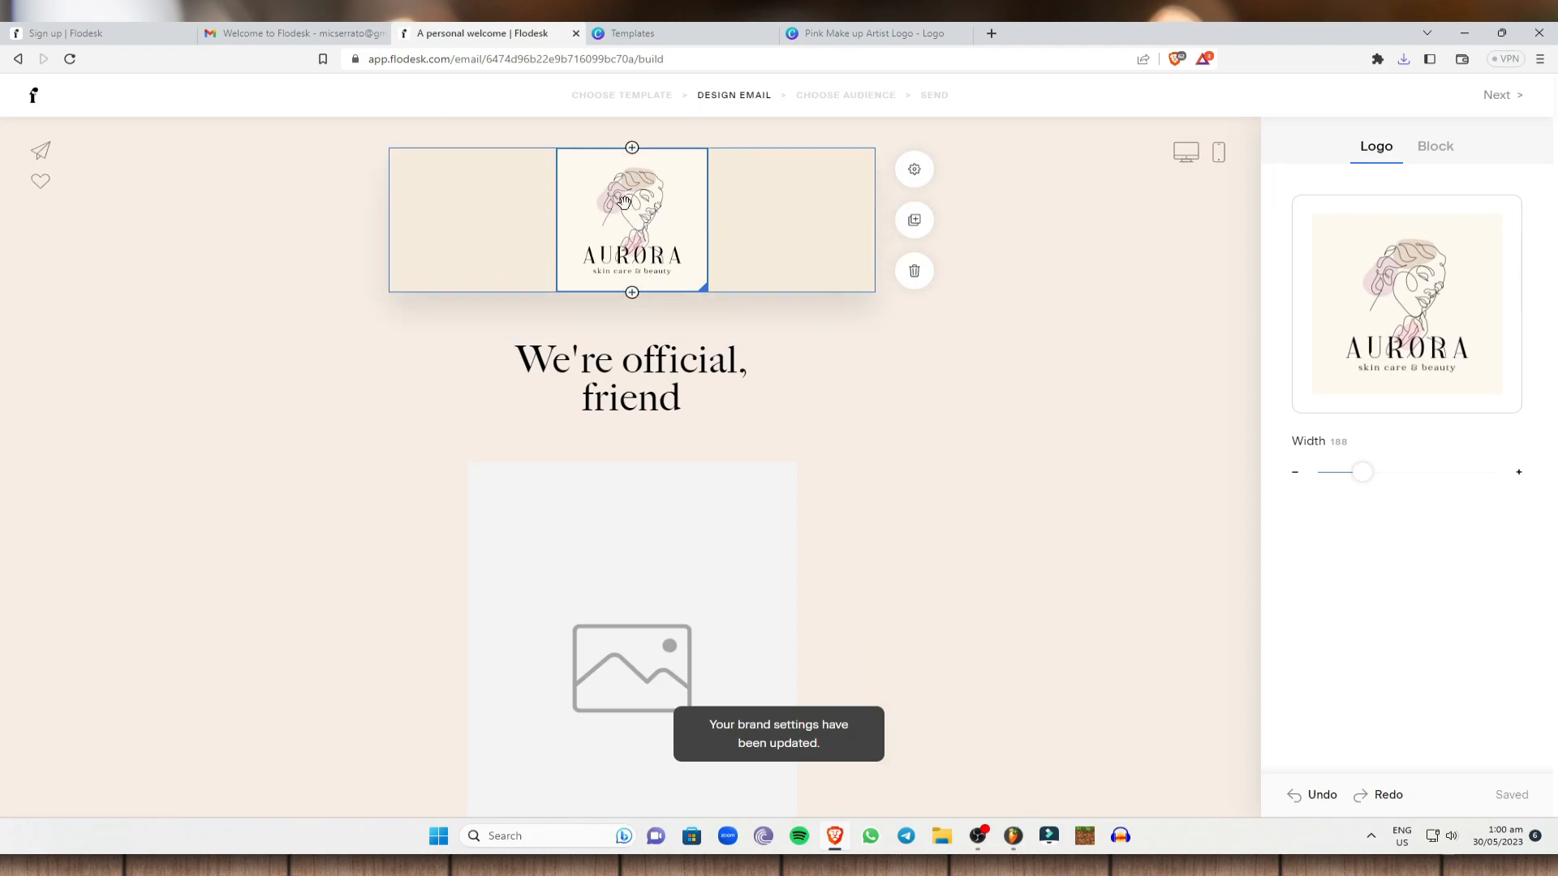
Duplicate the AURORA header block, then delete the copy so a single header remains.
click(1092, 331)
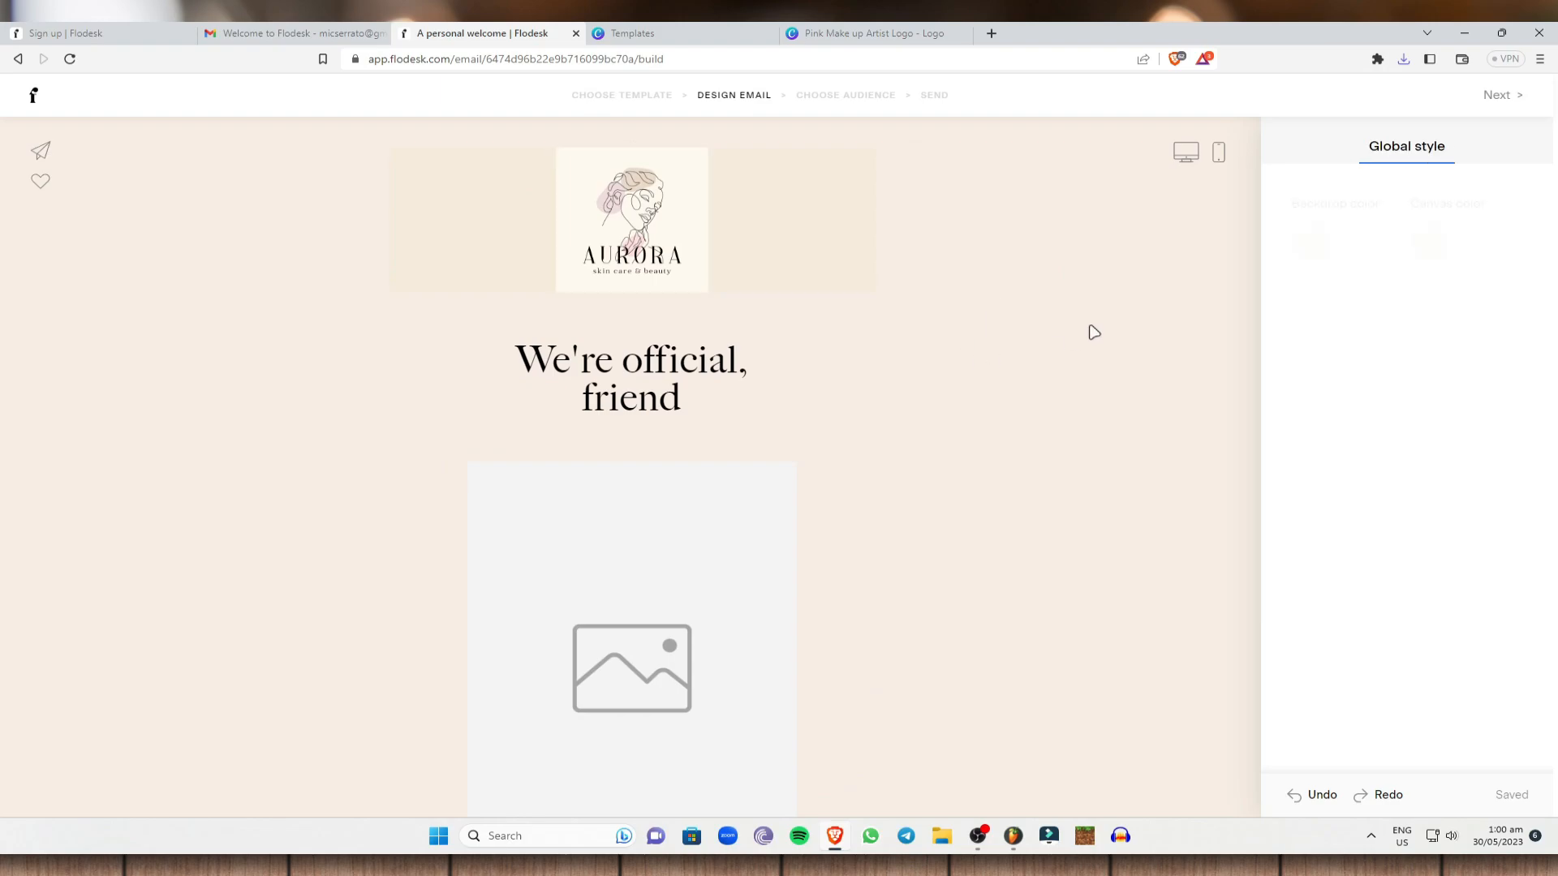
click(782, 205)
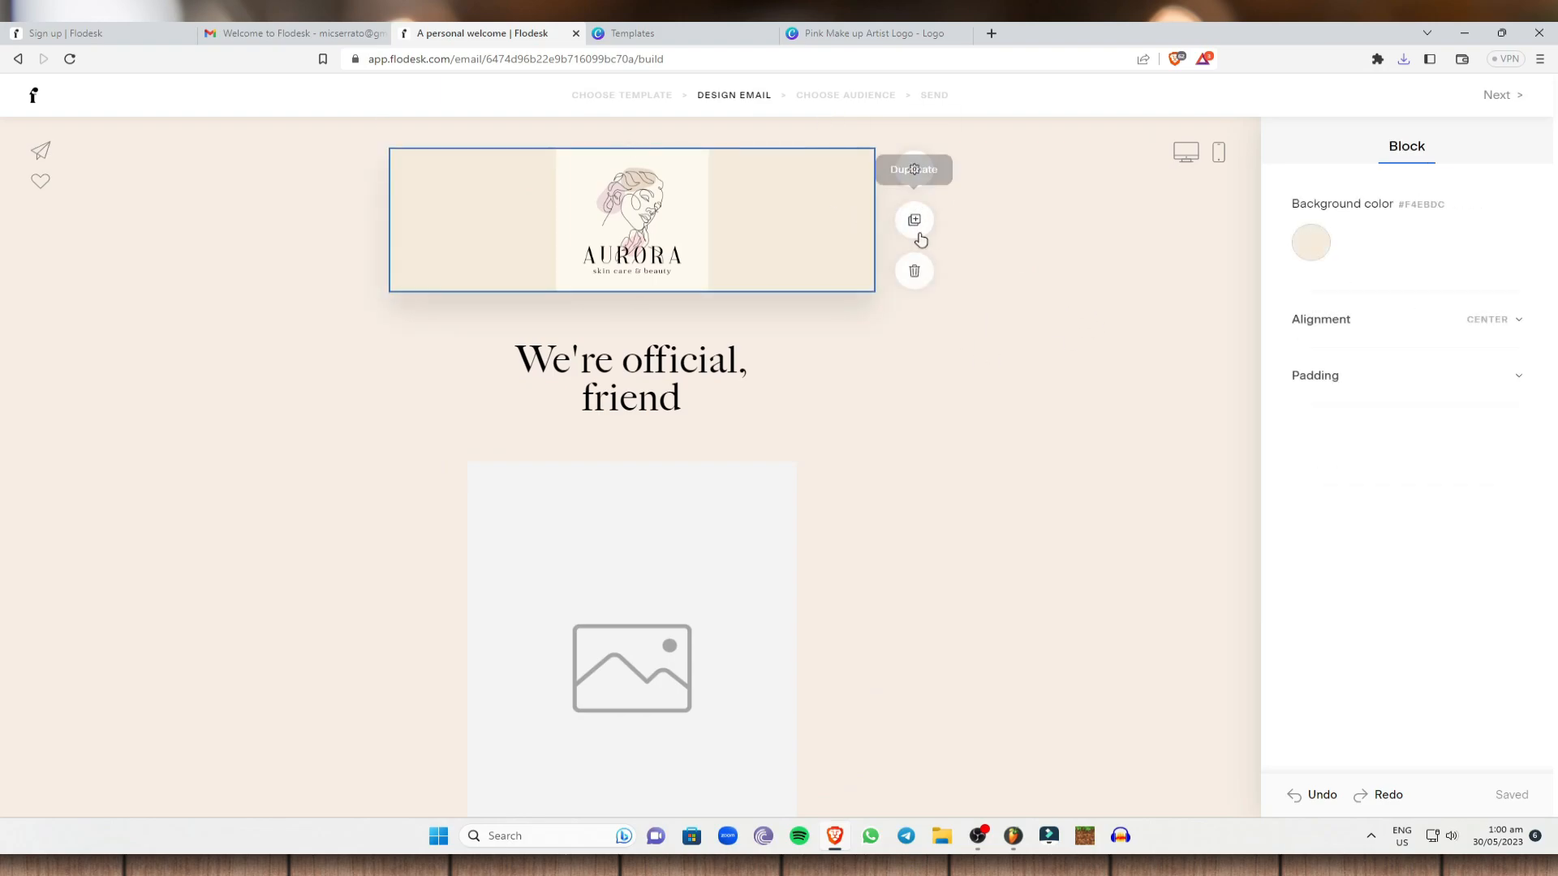
click(915, 222)
drag(708, 347, 668, 350)
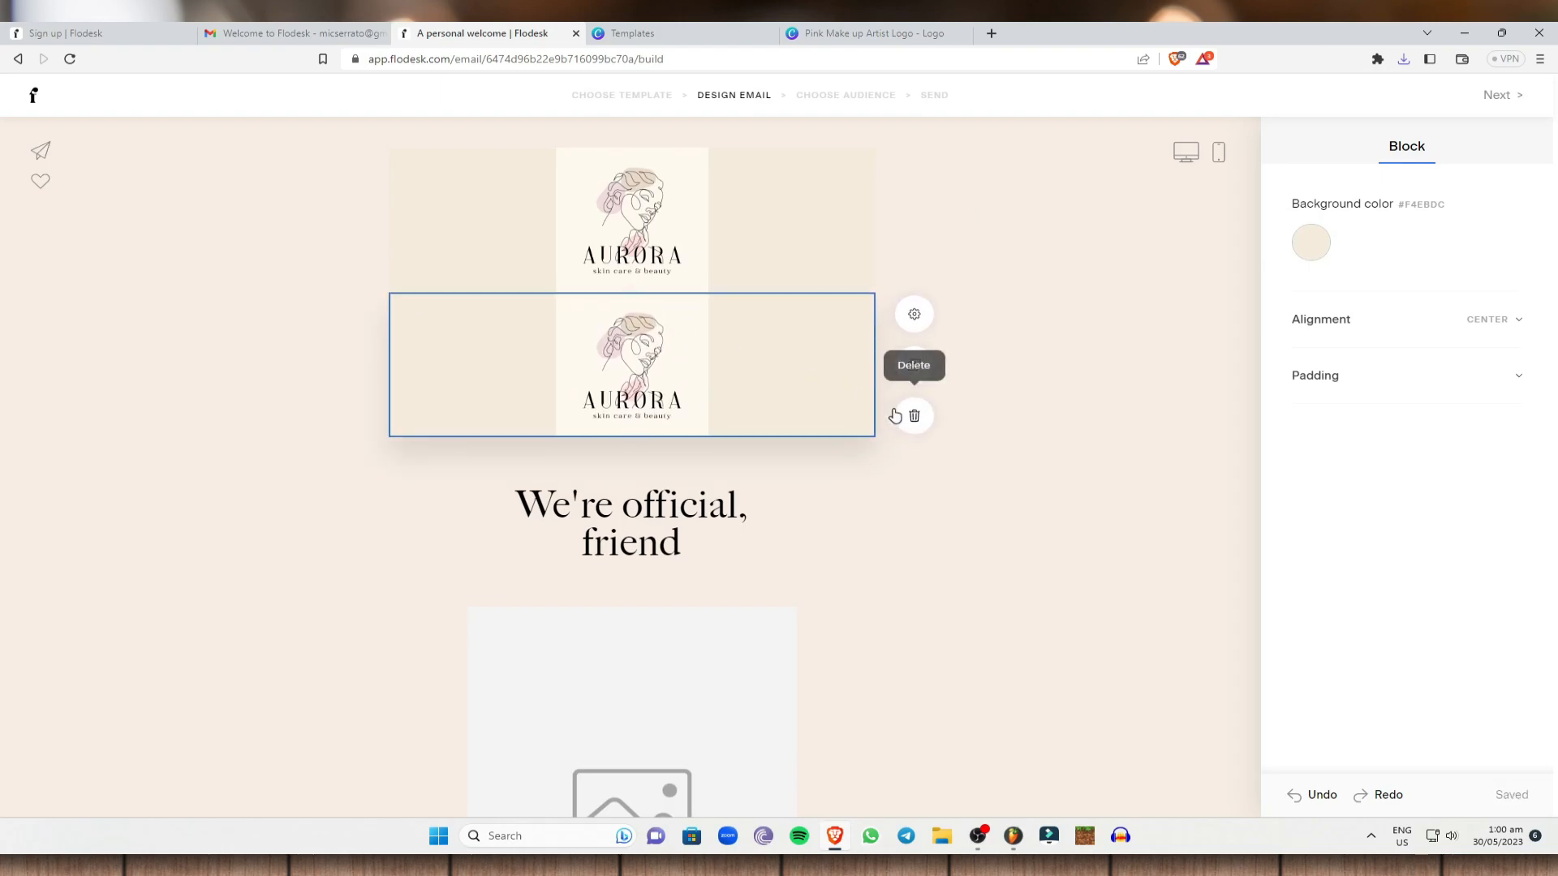
click(900, 424)
click(800, 215)
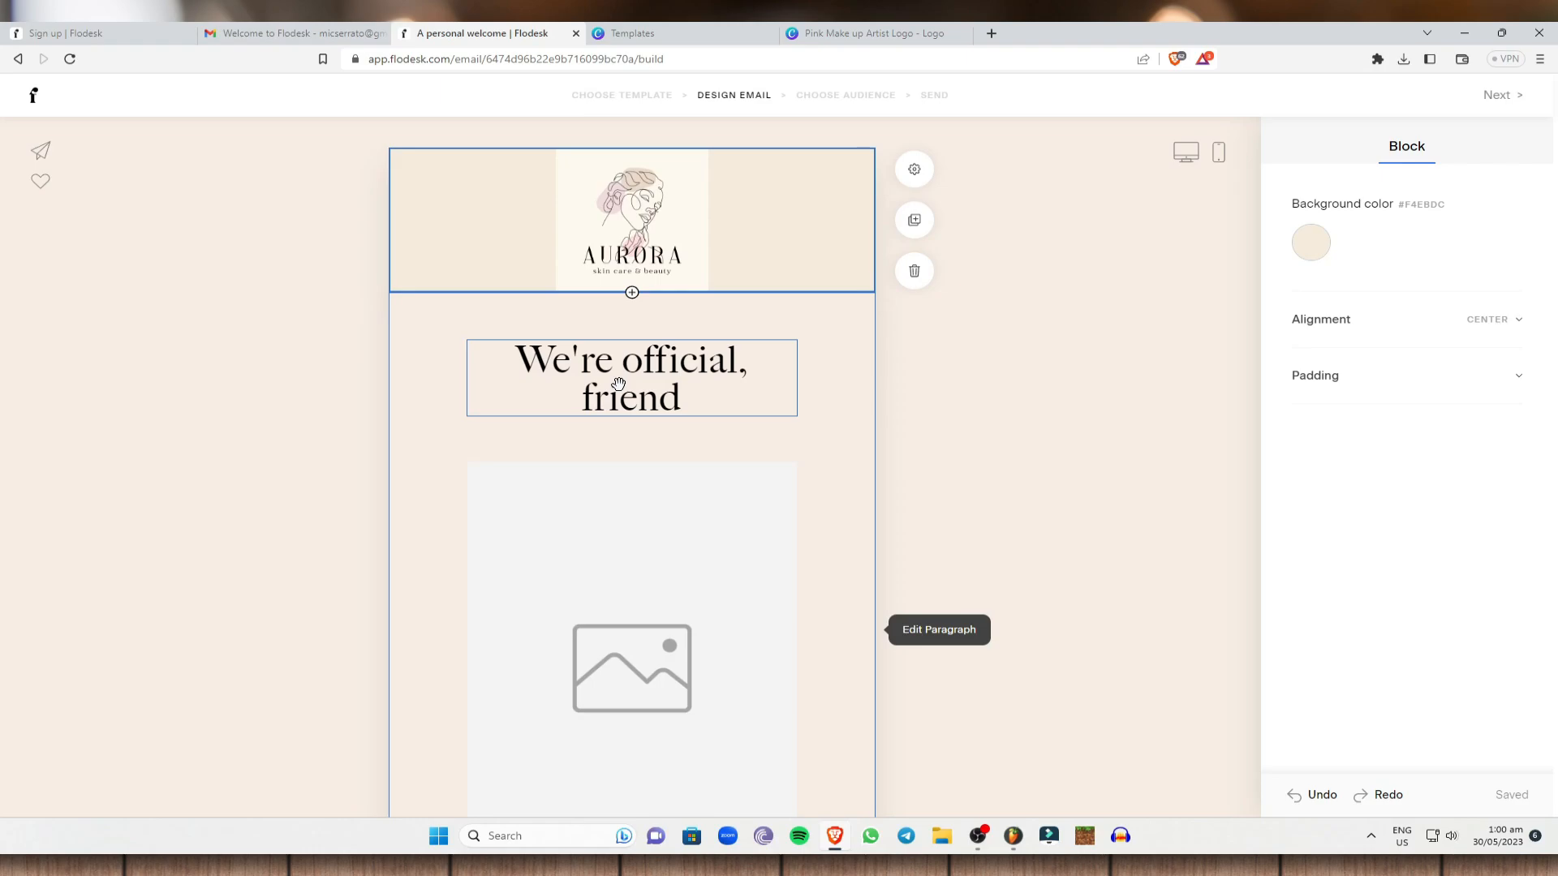
Switch the 'We're official, friend' section to the blue Fresh gnocchi layout.
double_click(621, 386)
click(900, 391)
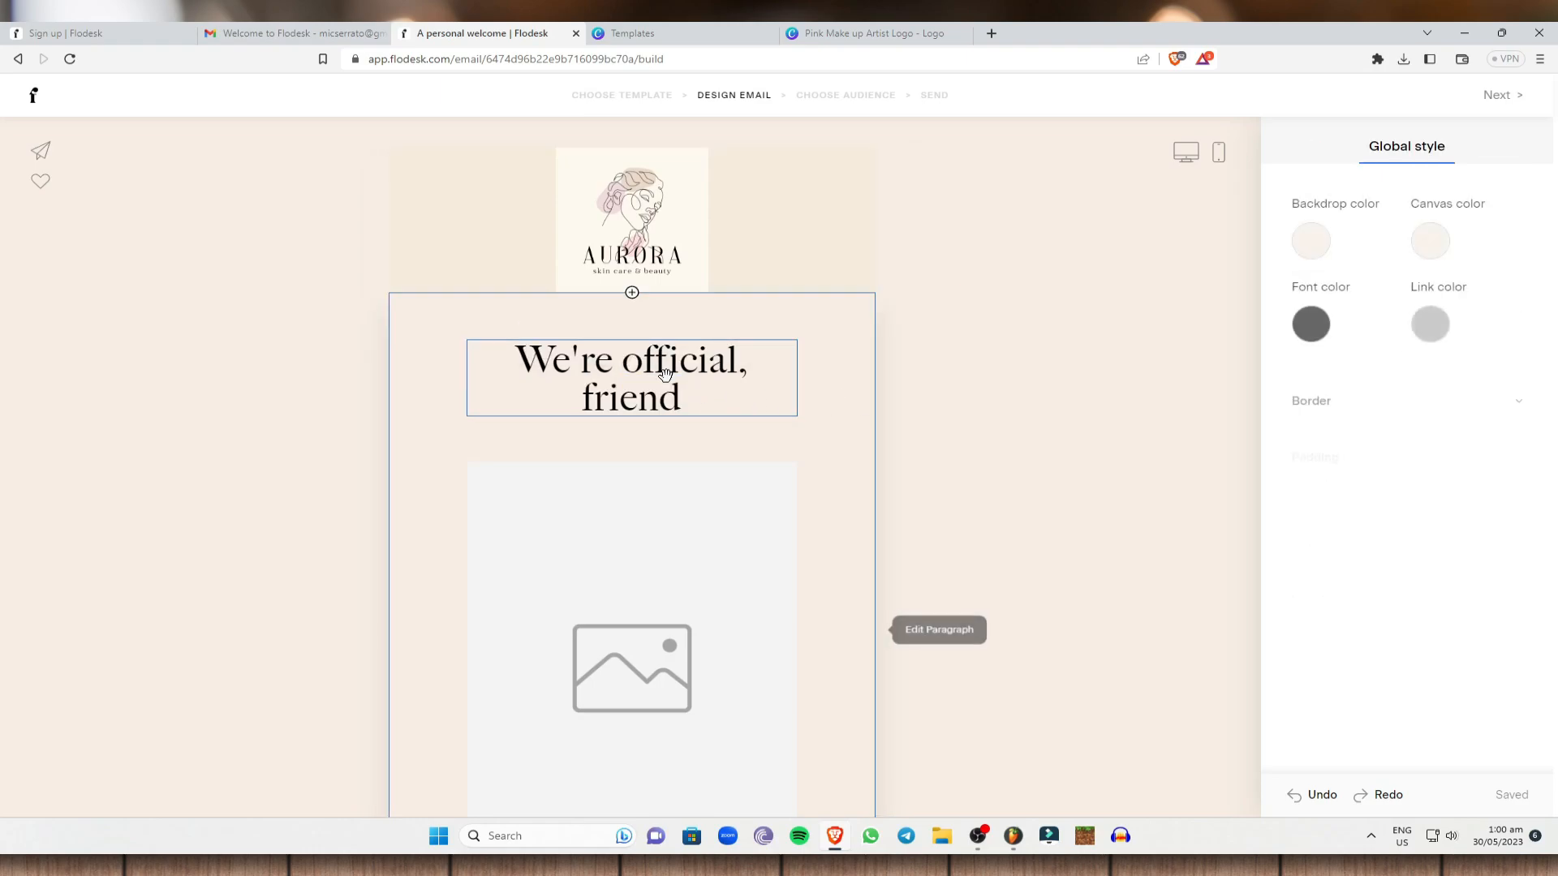
click(667, 361)
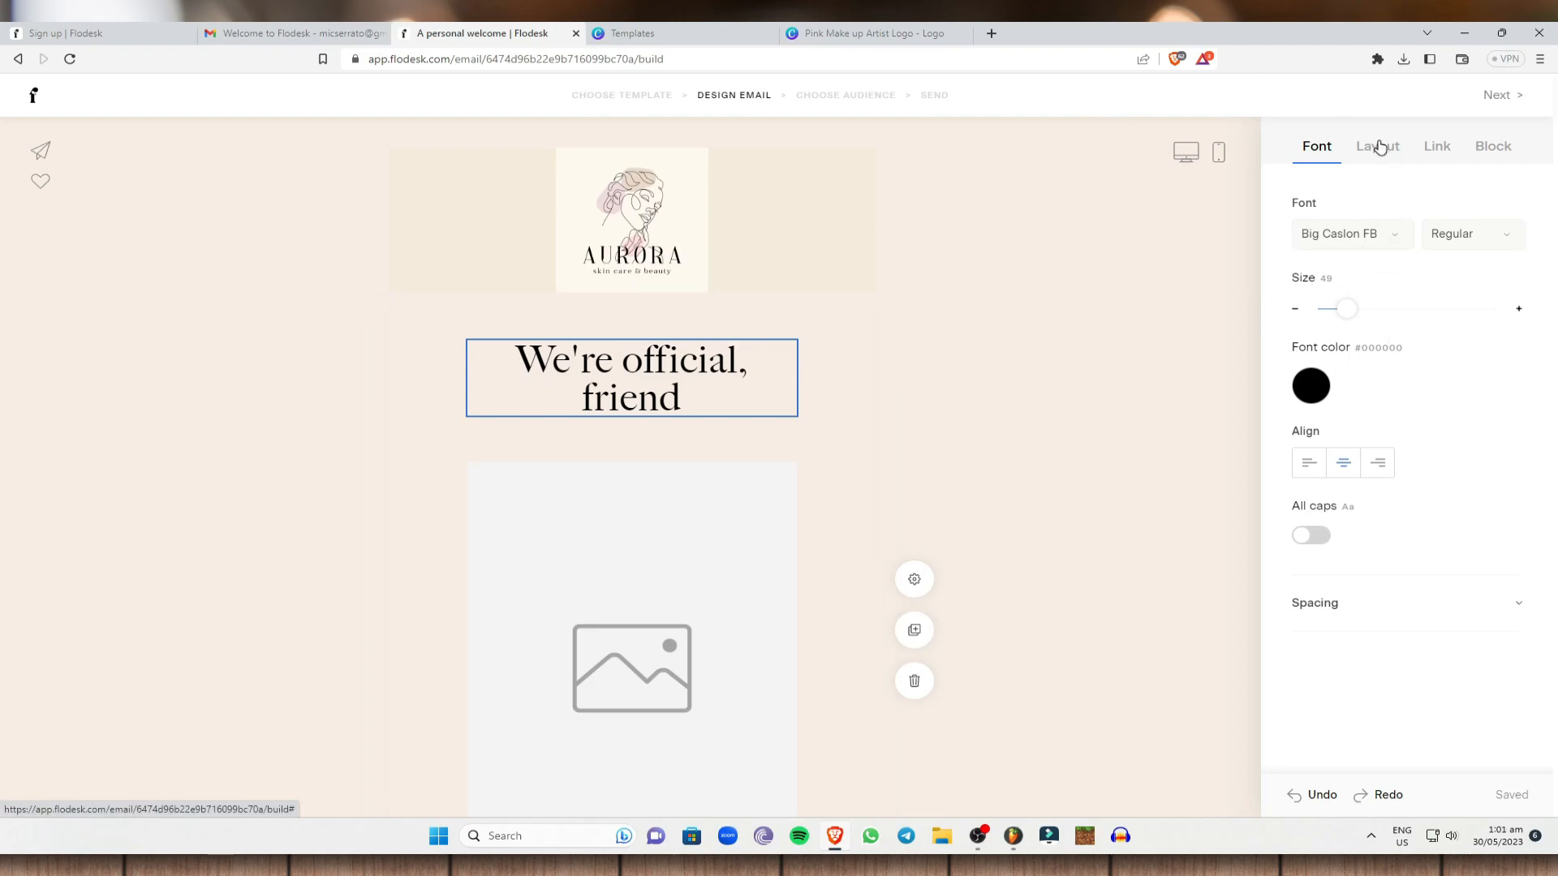
click(1377, 147)
scroll(1412, 471, up, 15)
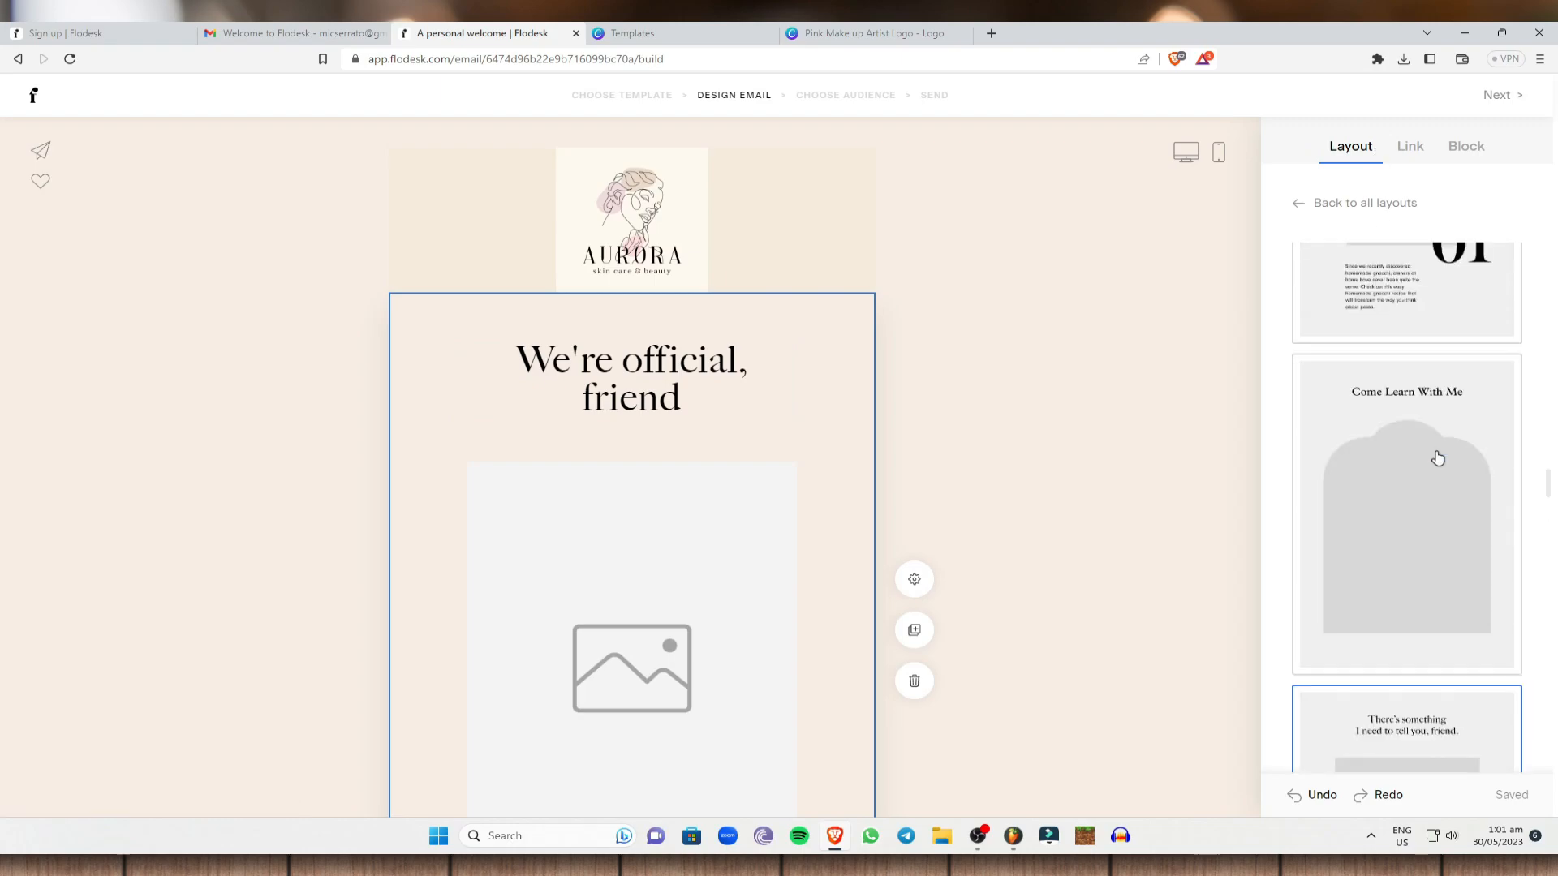
scroll(1435, 454, up, 3)
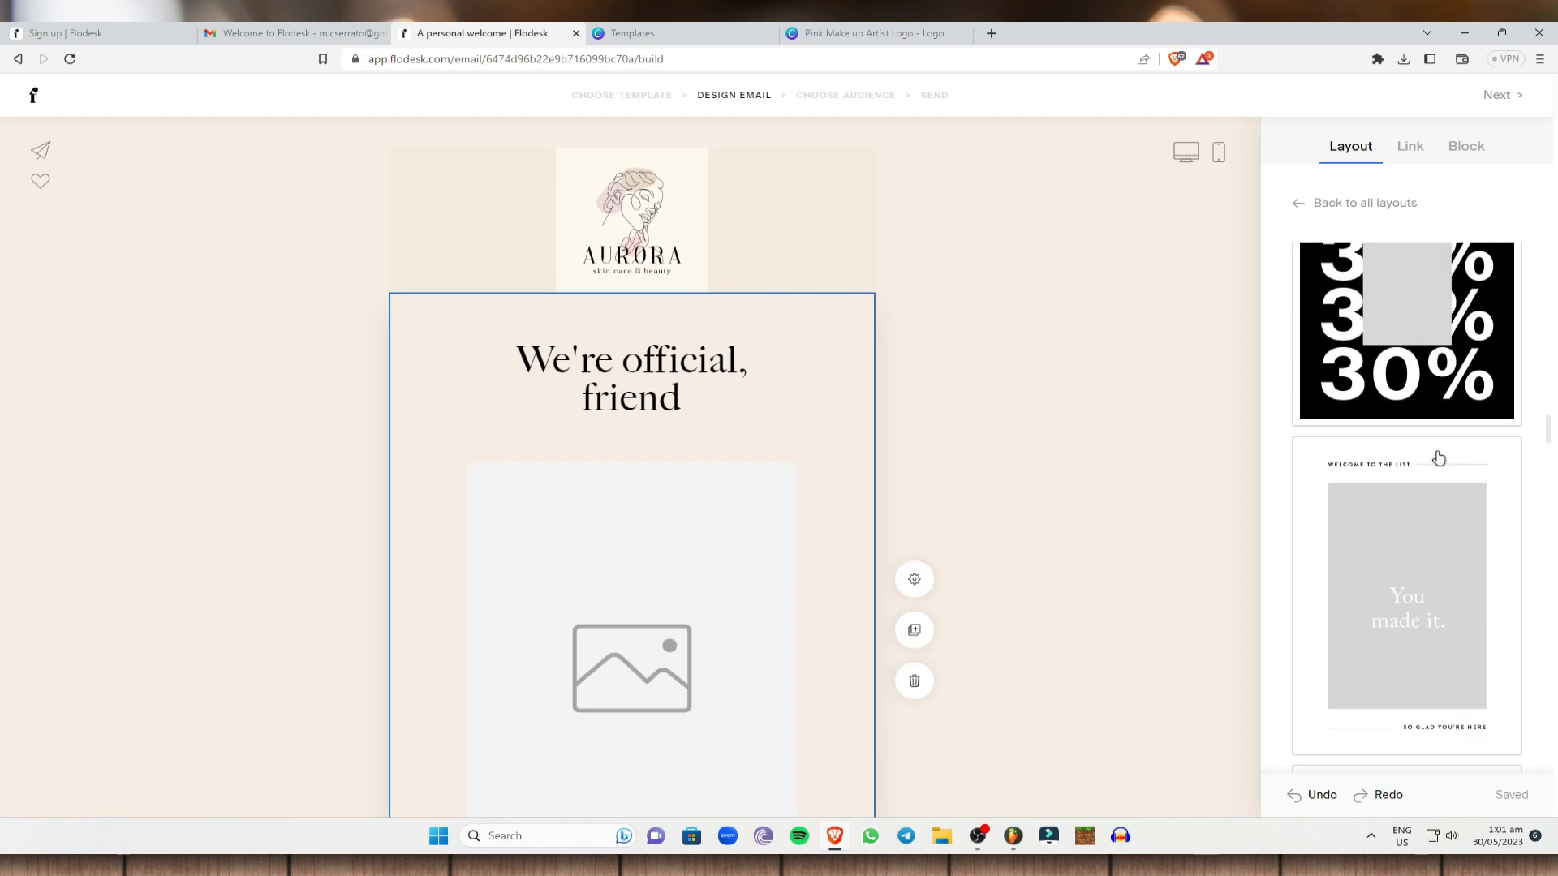
scroll(1434, 466, down, 8)
scroll(1430, 473, up, 2)
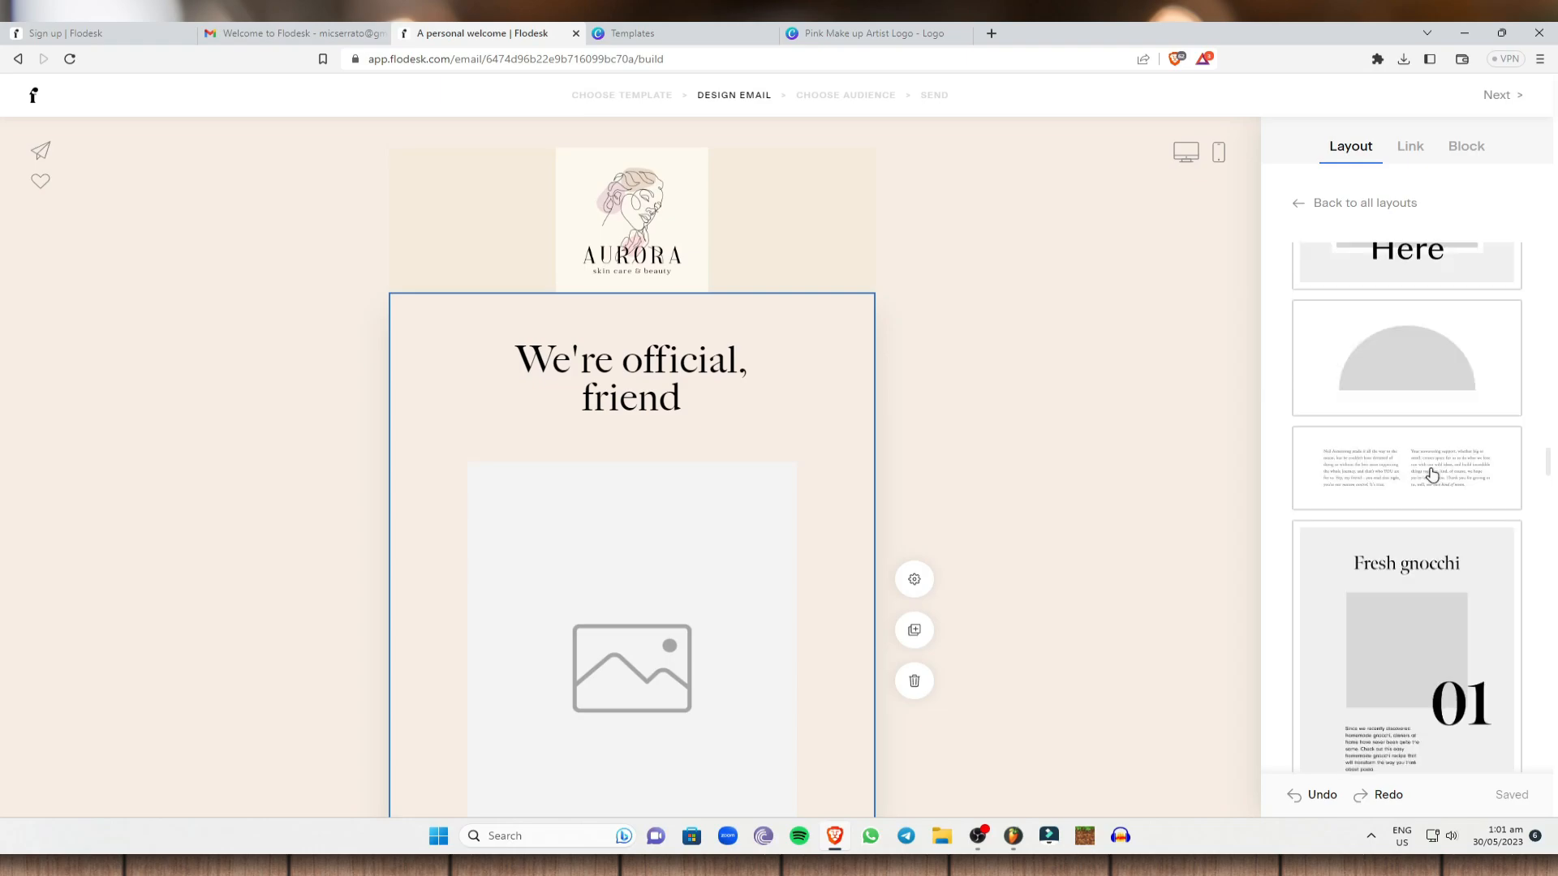
scroll(1424, 487, down, 4)
click(1415, 473)
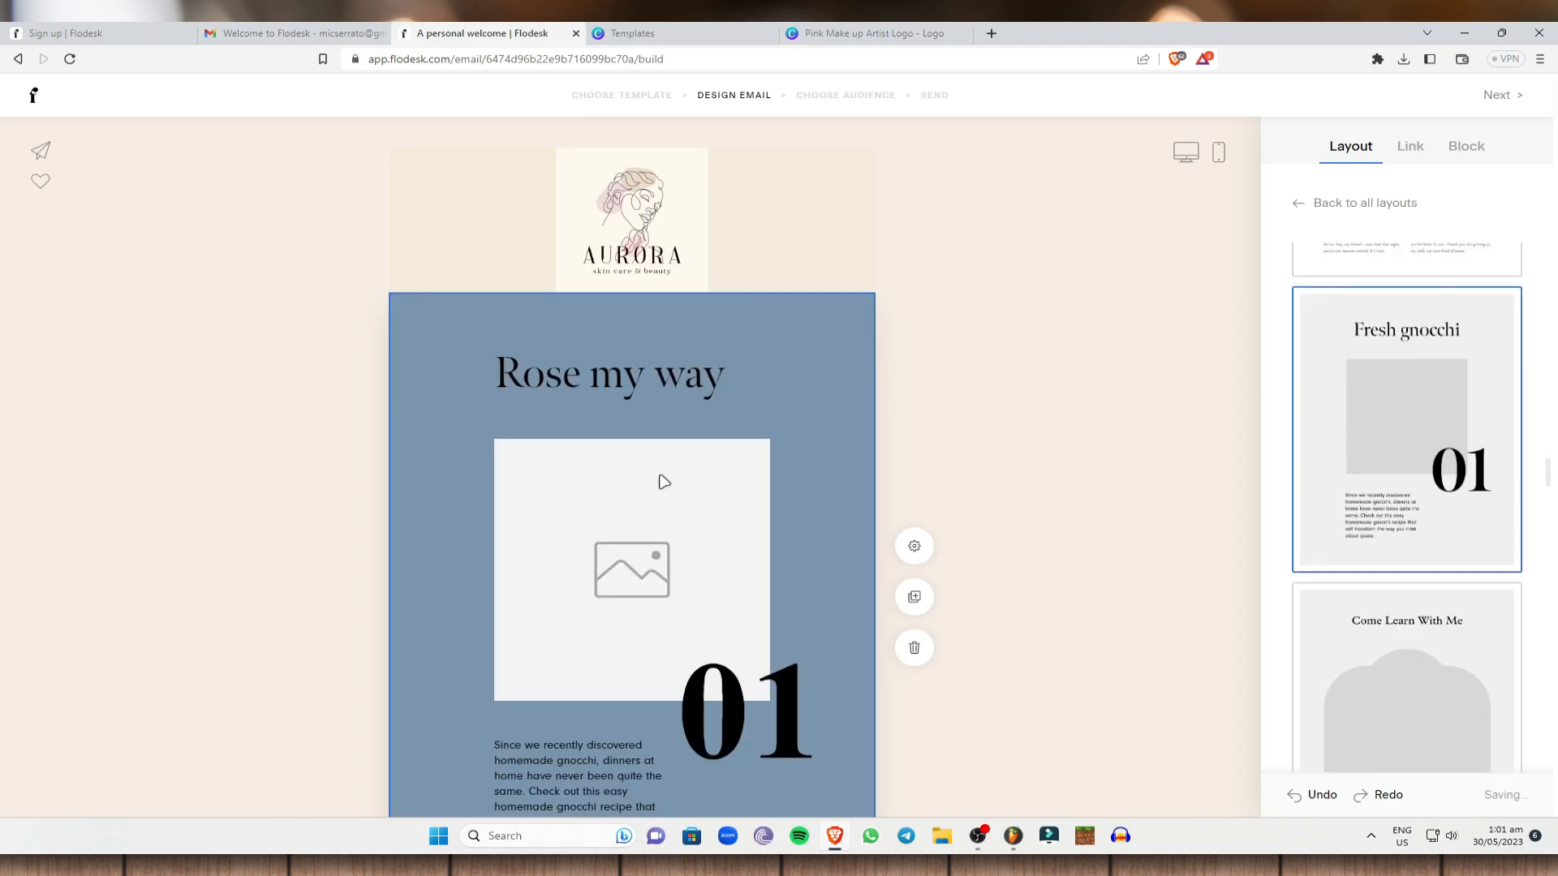
scroll(917, 487, down, 2)
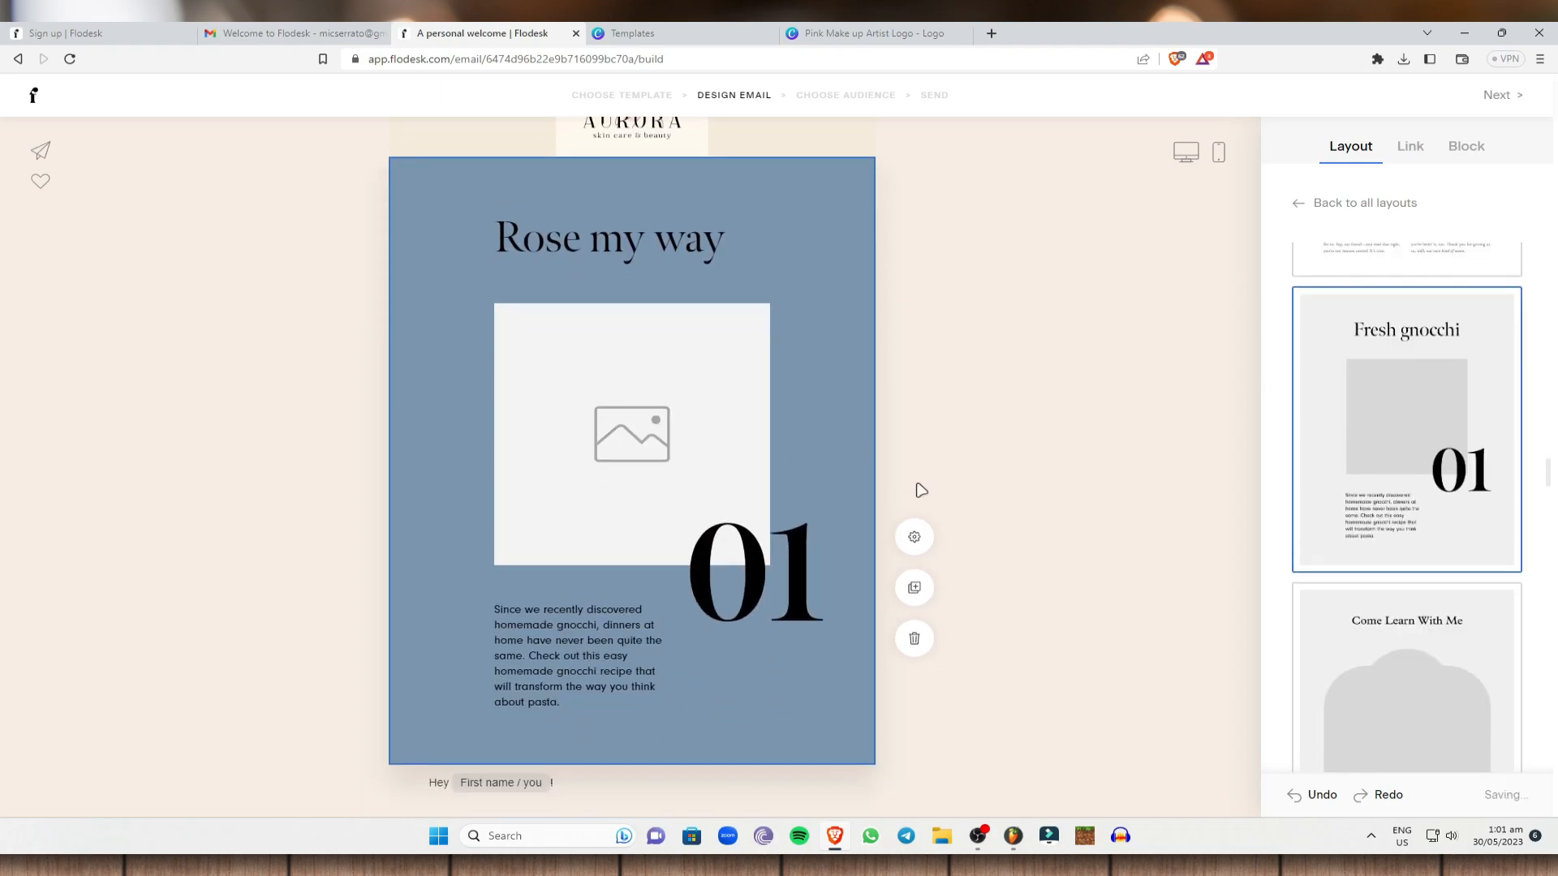
Replace the 'Rose my way' heading text with 'WELCOME!'.
click(616, 231)
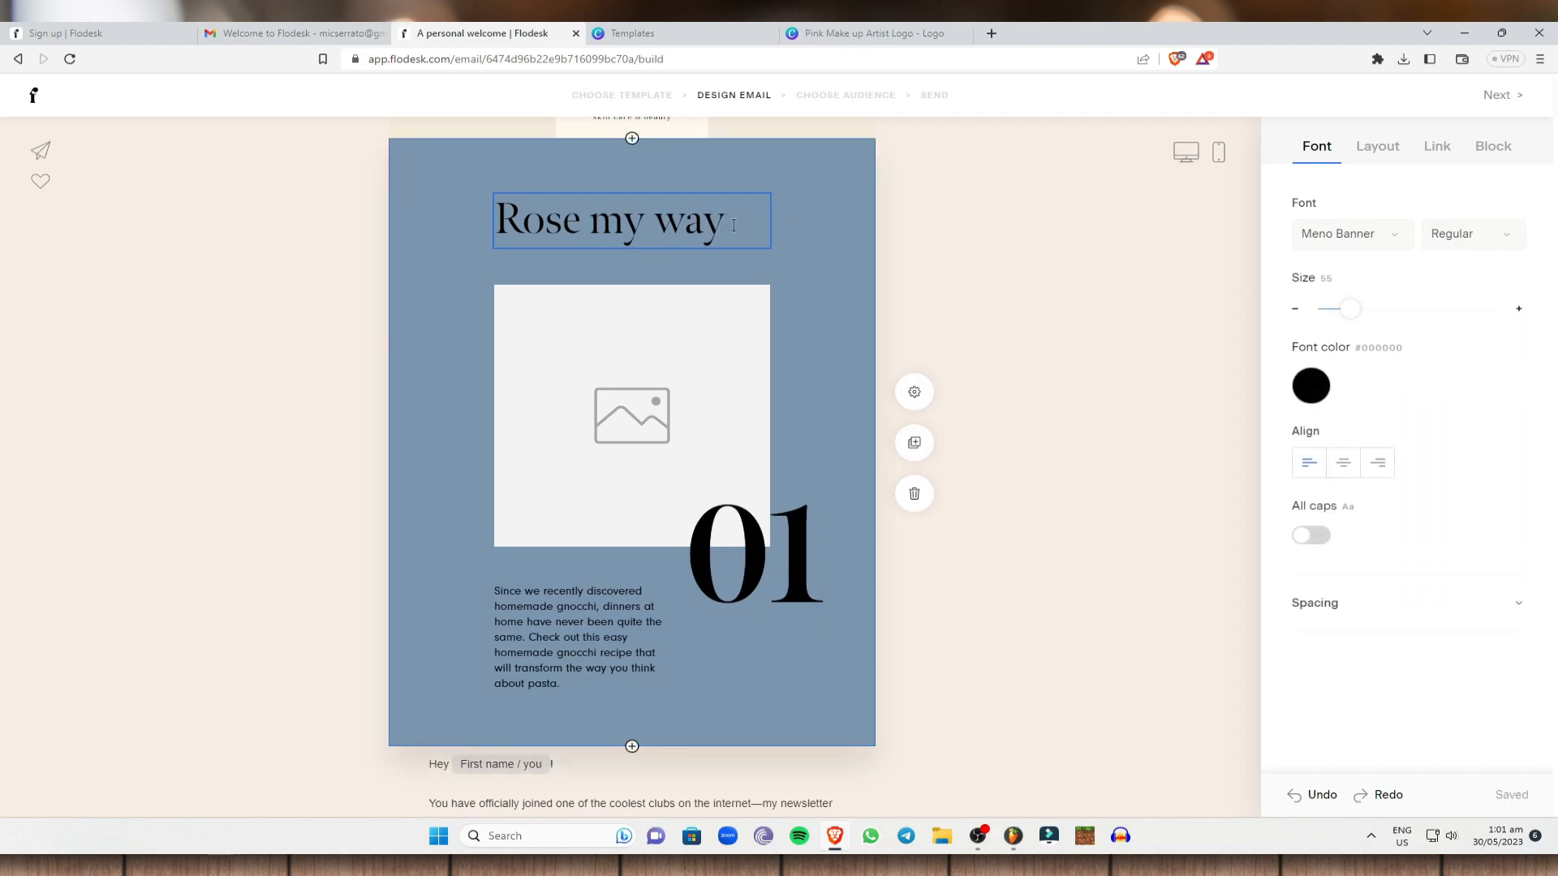
drag(733, 225, 504, 216)
drag(713, 222, 408, 202)
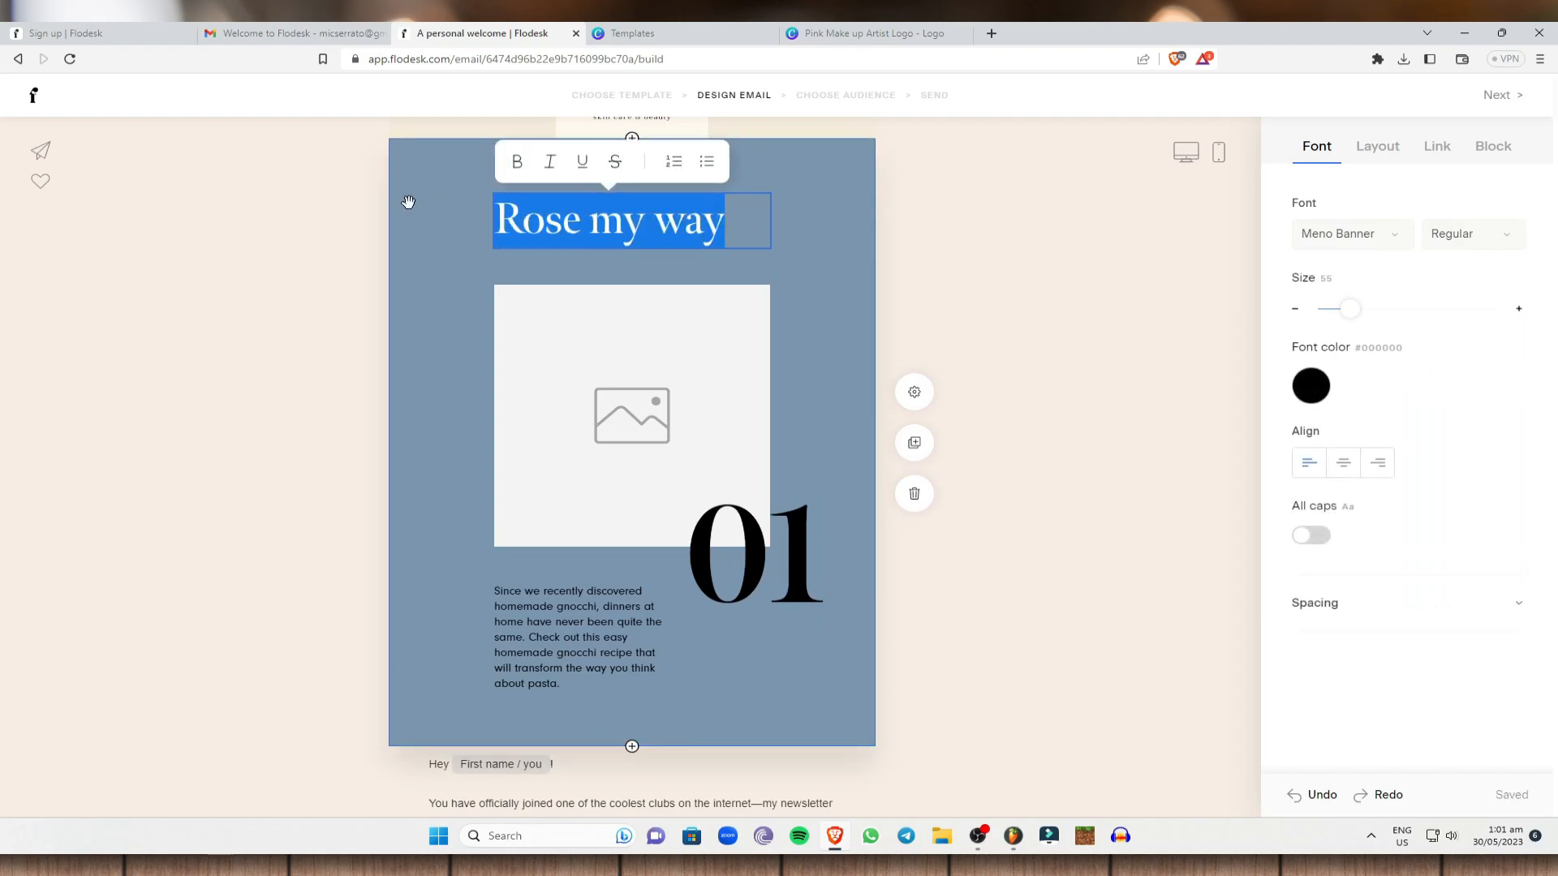
click(769, 213)
drag(557, 219, 768, 212)
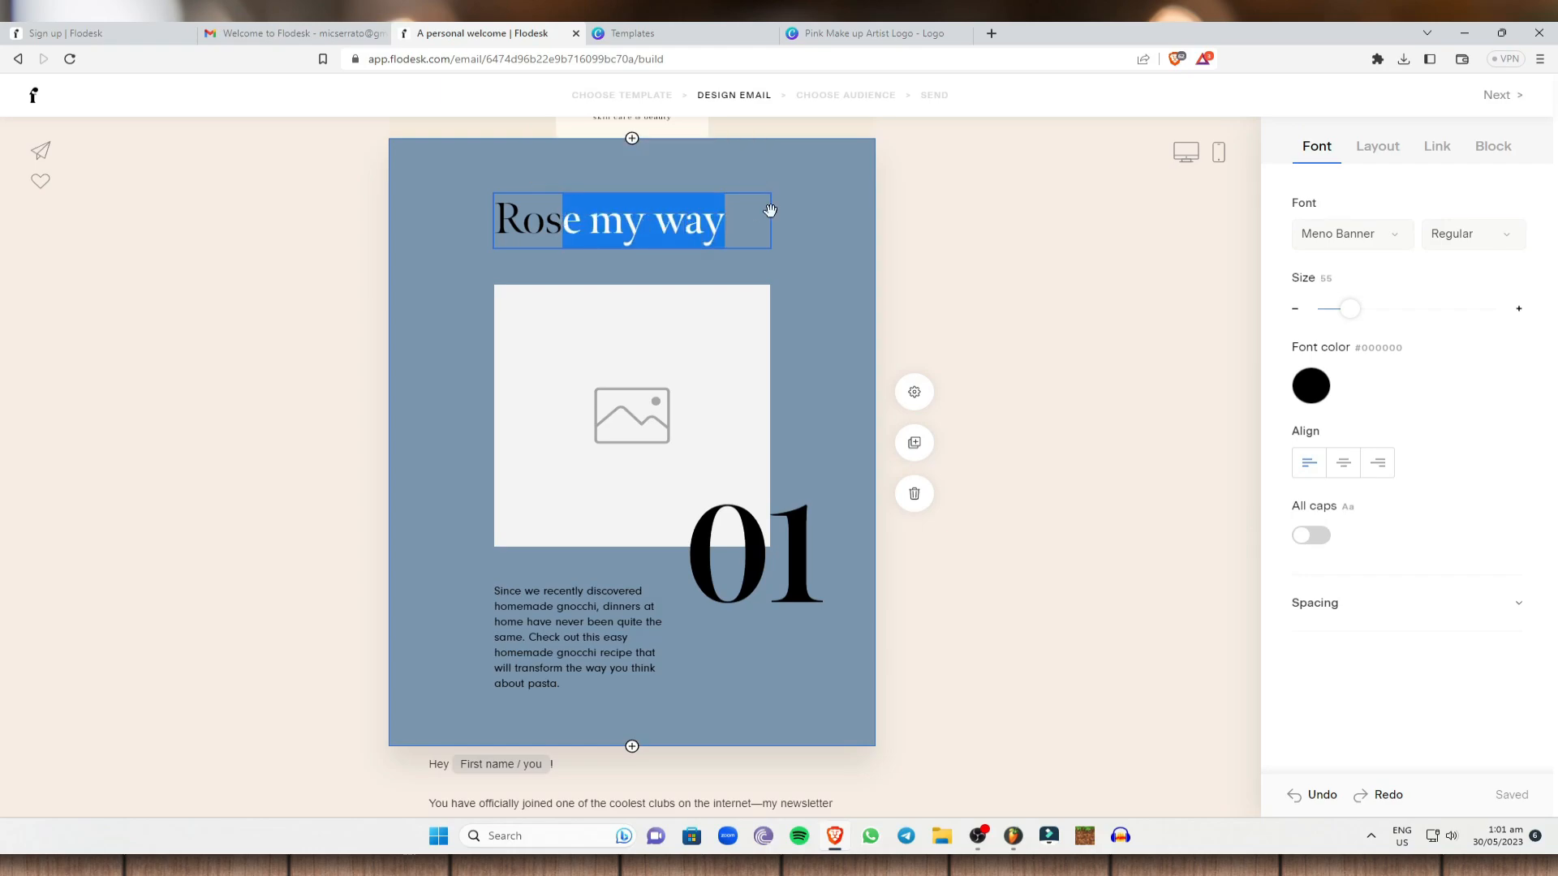
click(1178, 253)
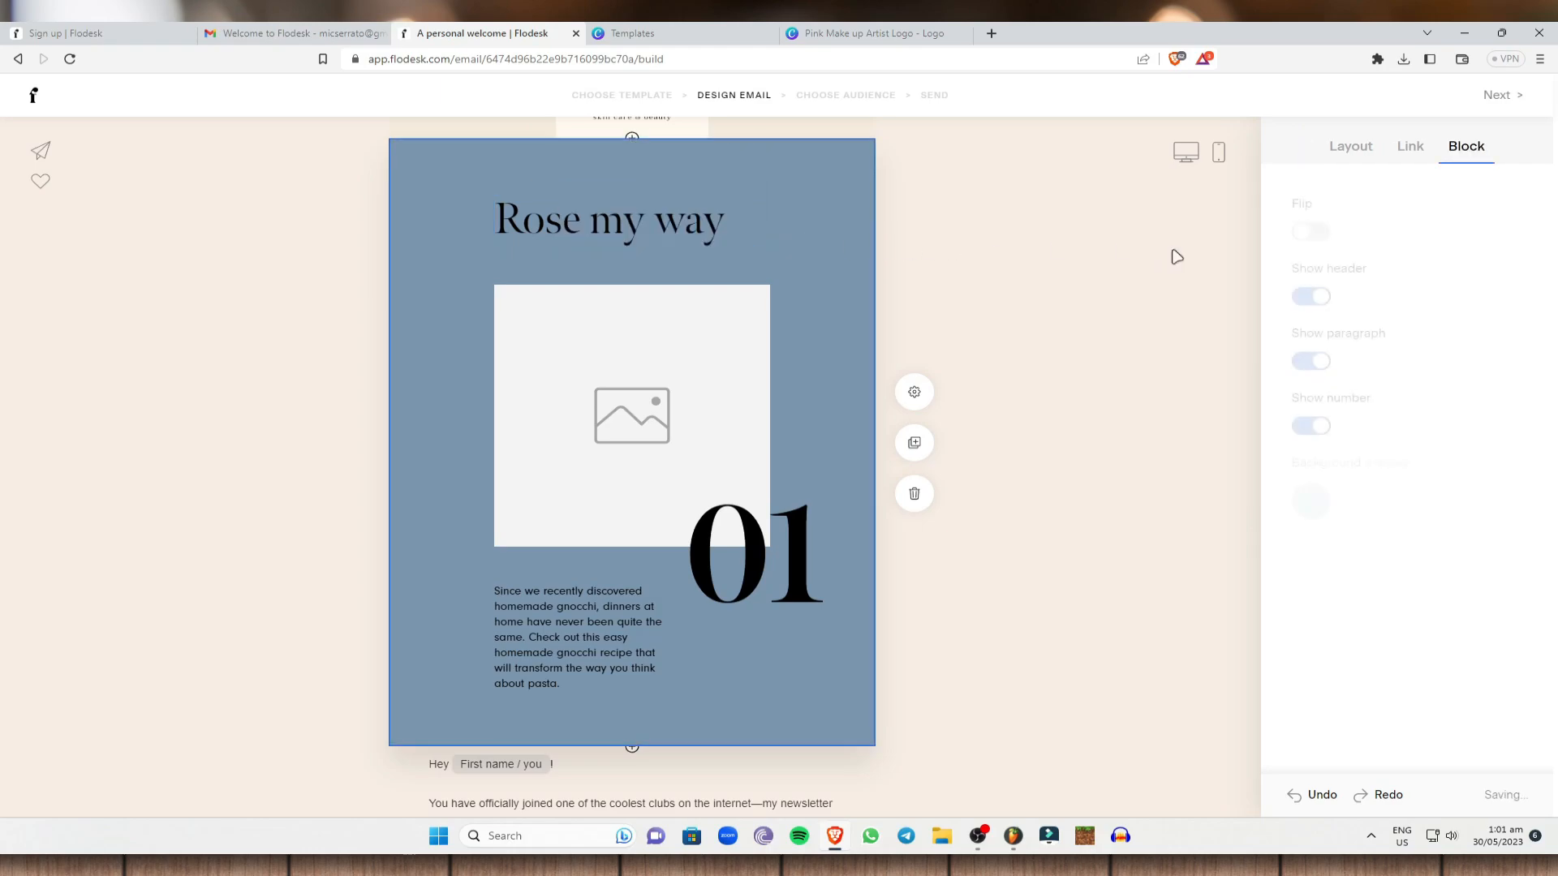
click(648, 225)
drag(730, 222, 389, 197)
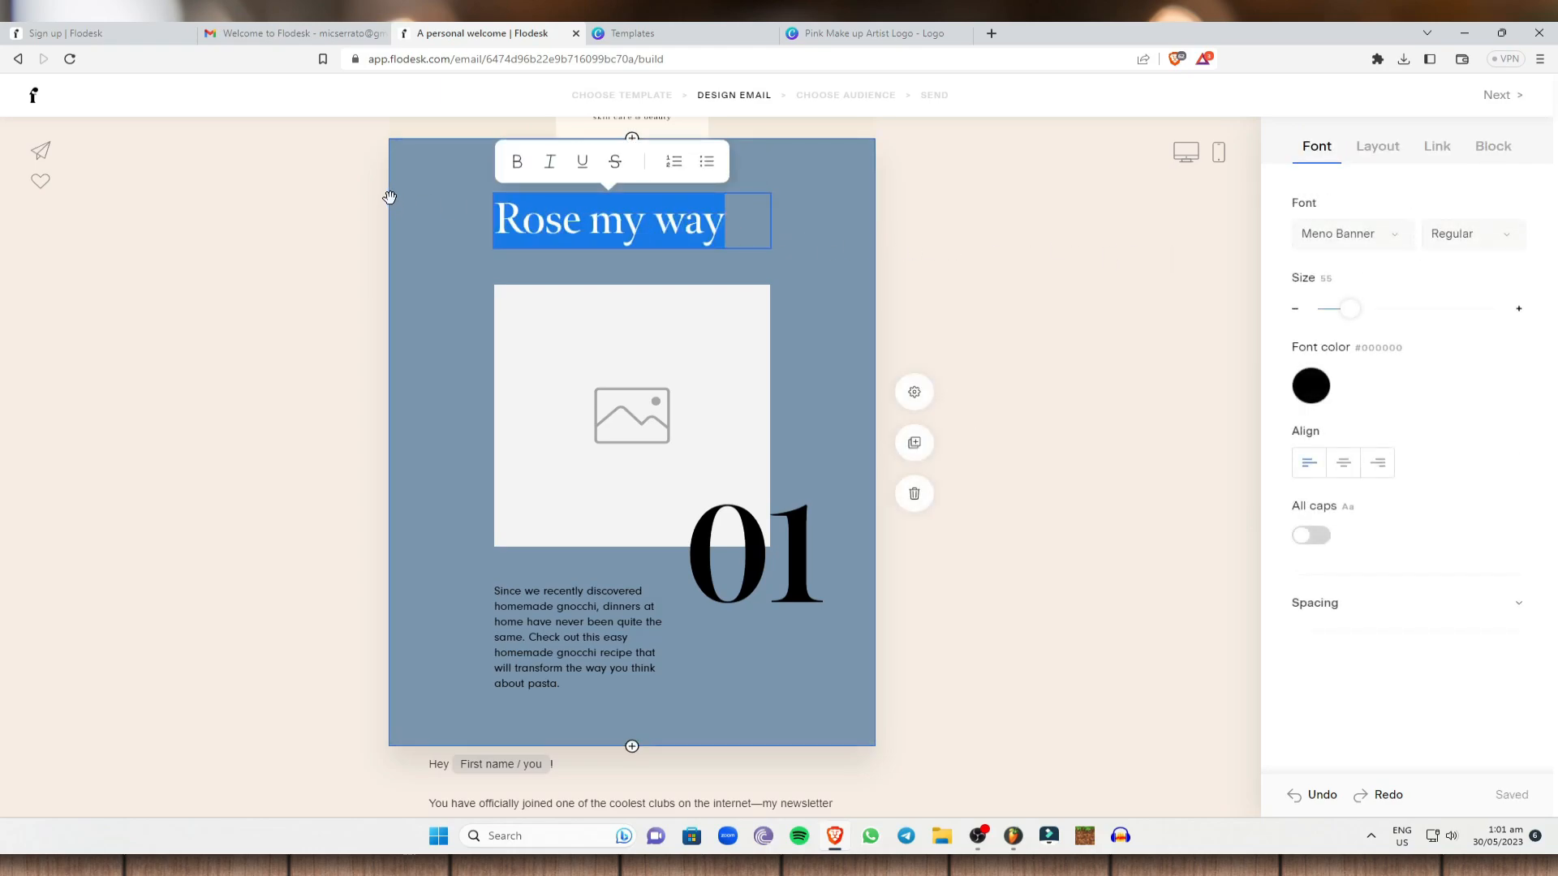
key(BackSpace)
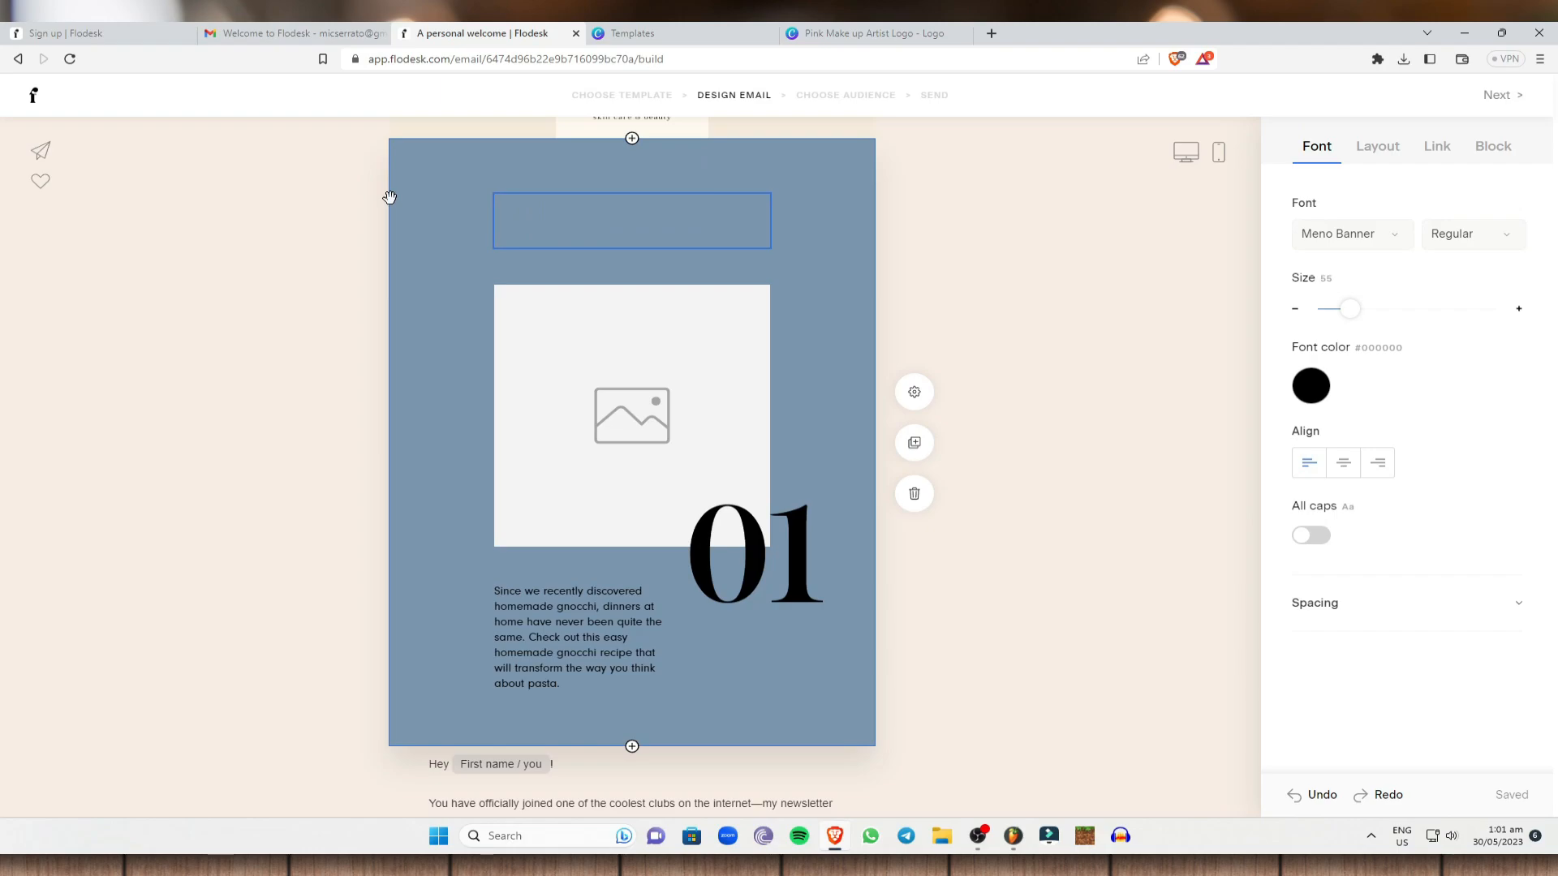
text(Wse)
text(LCOME)
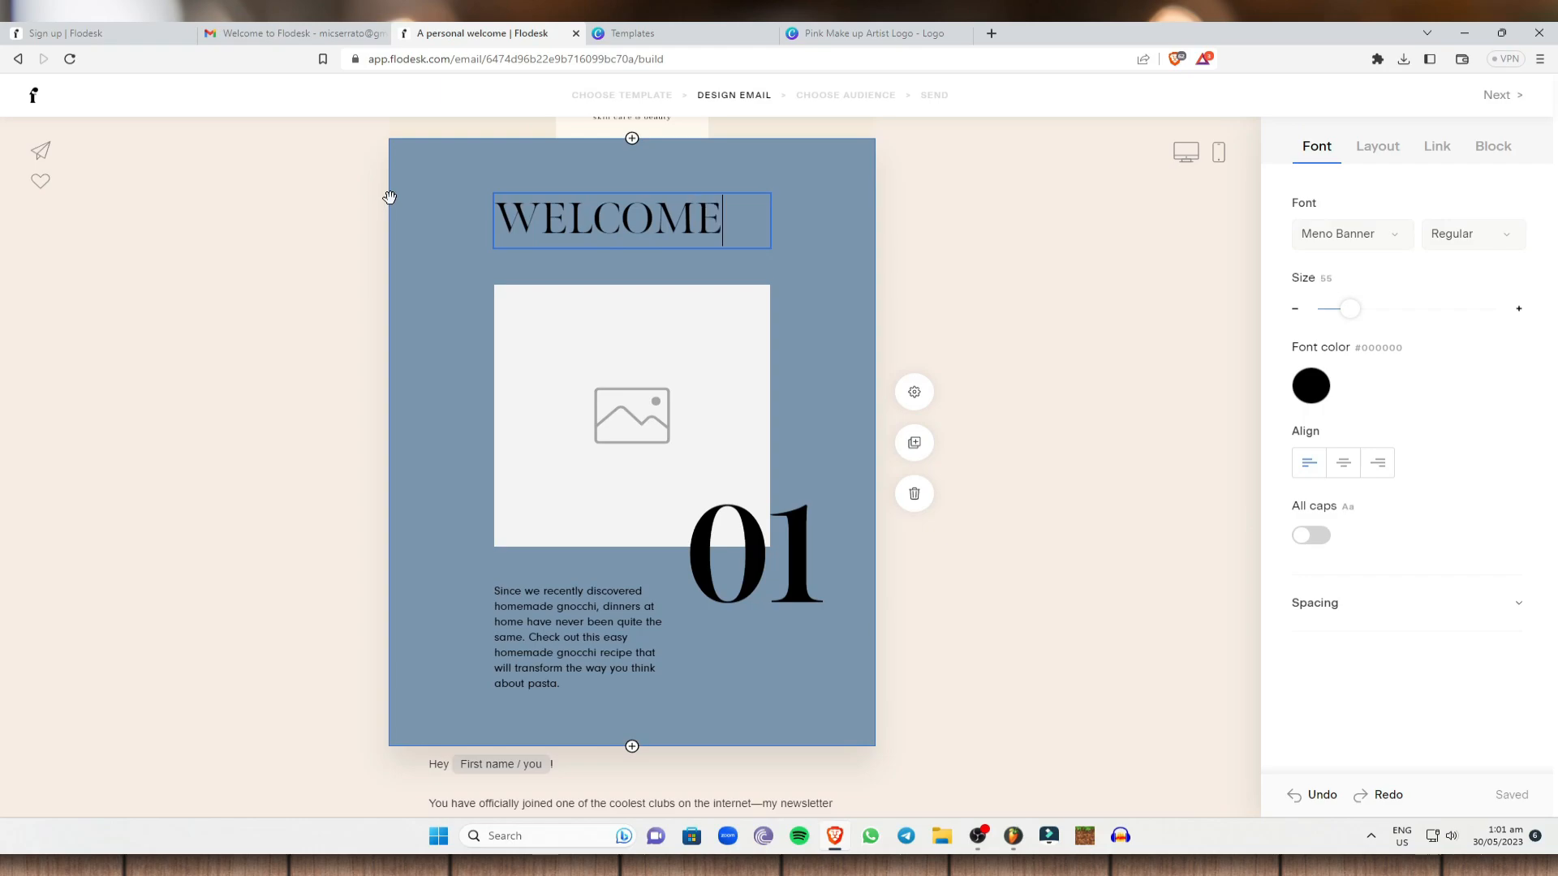
text(!)
click(305, 133)
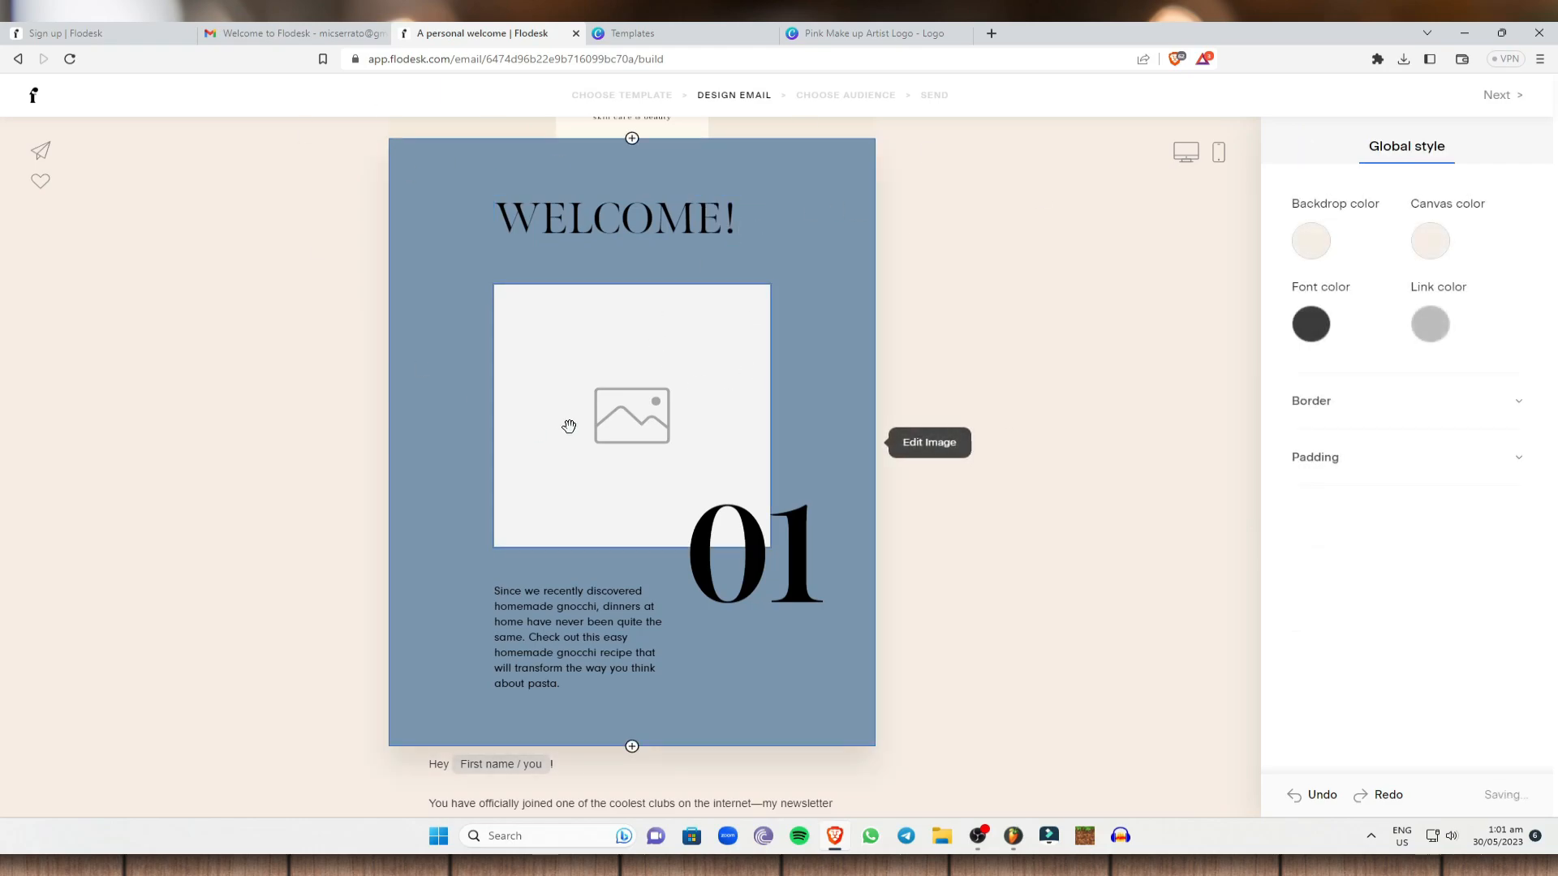
Change the WELCOME! heading font to Kepler Std, keeping the Bold weight.
click(736, 219)
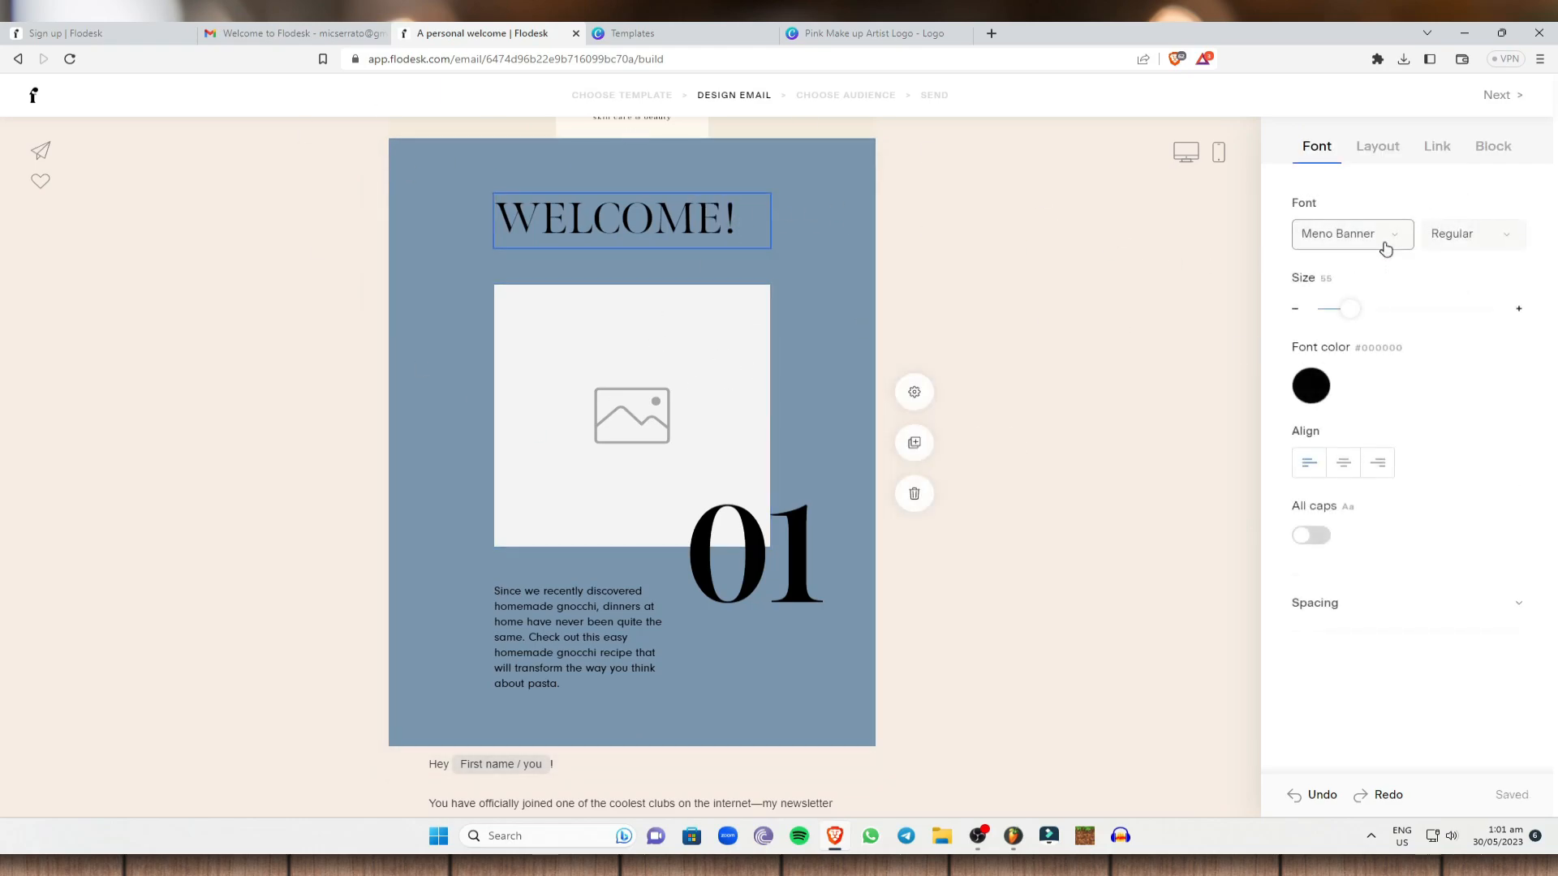
click(1384, 243)
click(1363, 413)
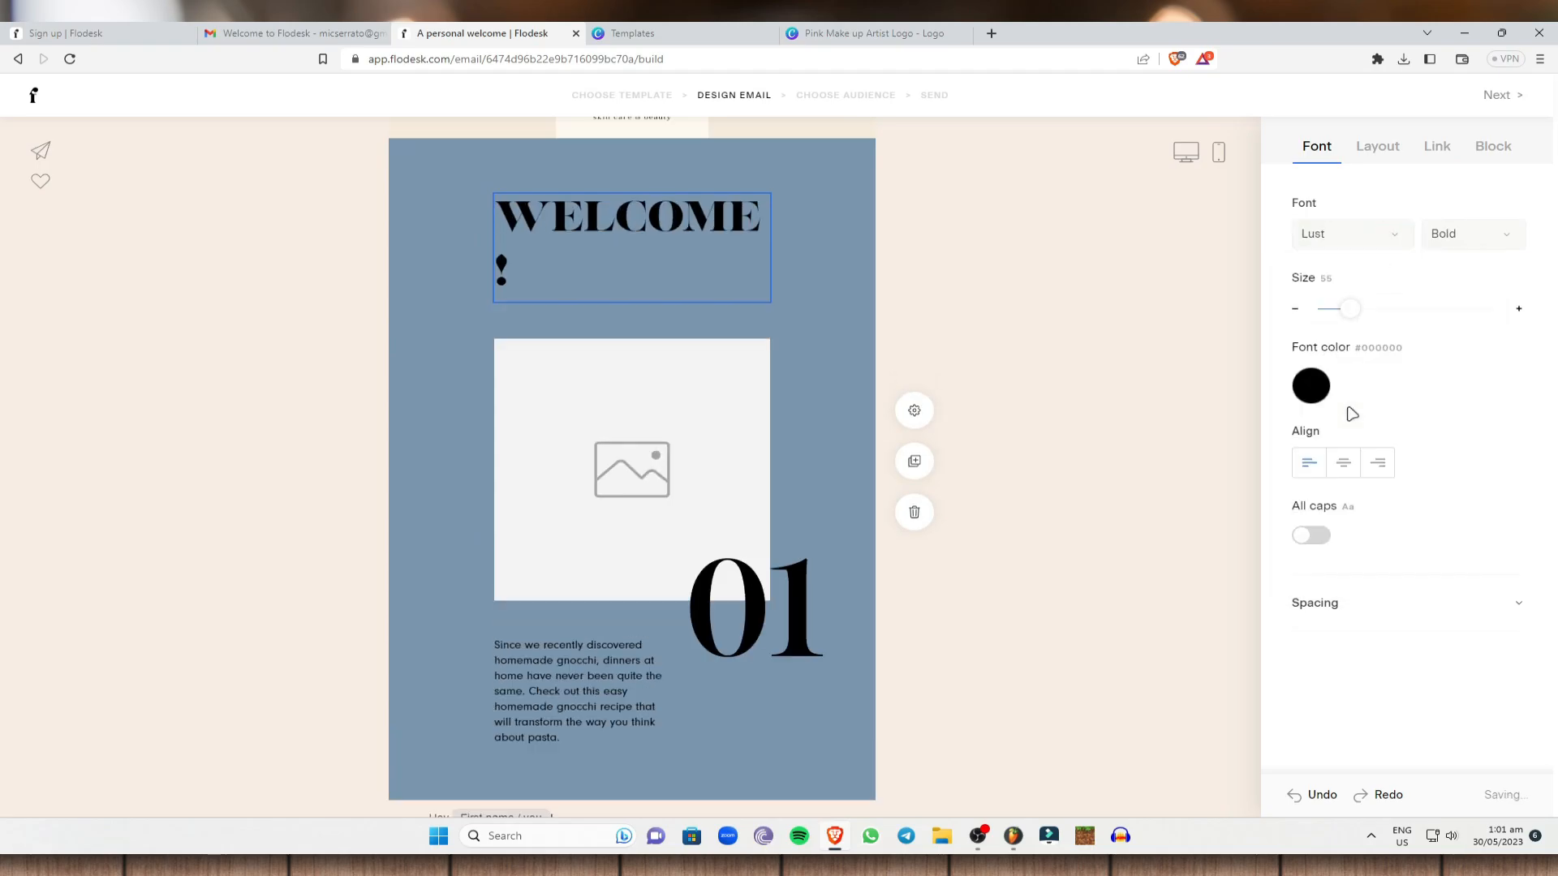
click(1330, 235)
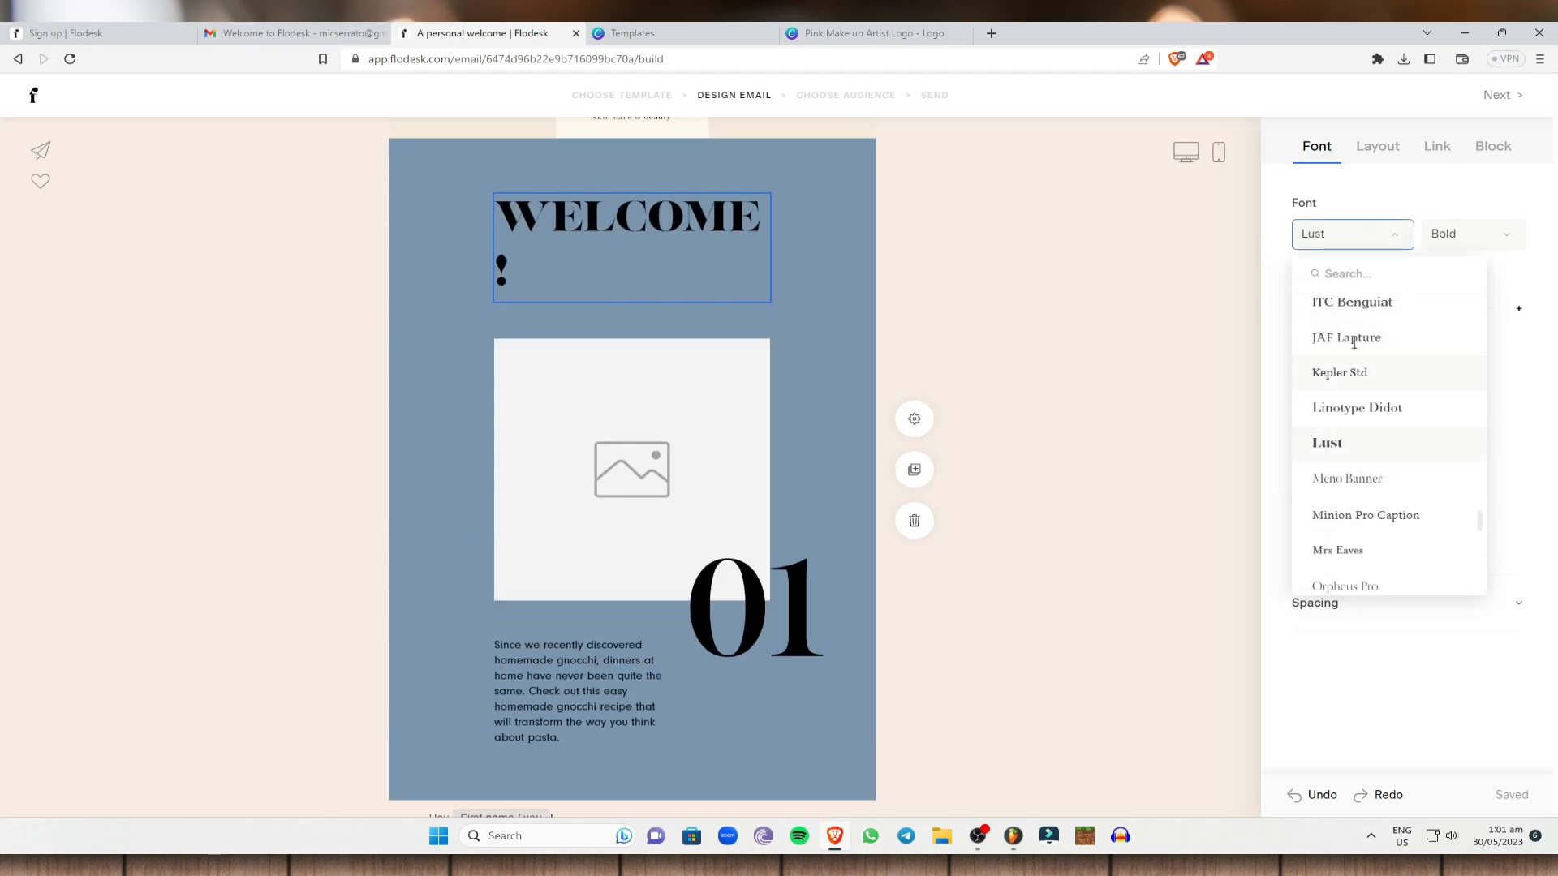
click(1354, 372)
click(1463, 236)
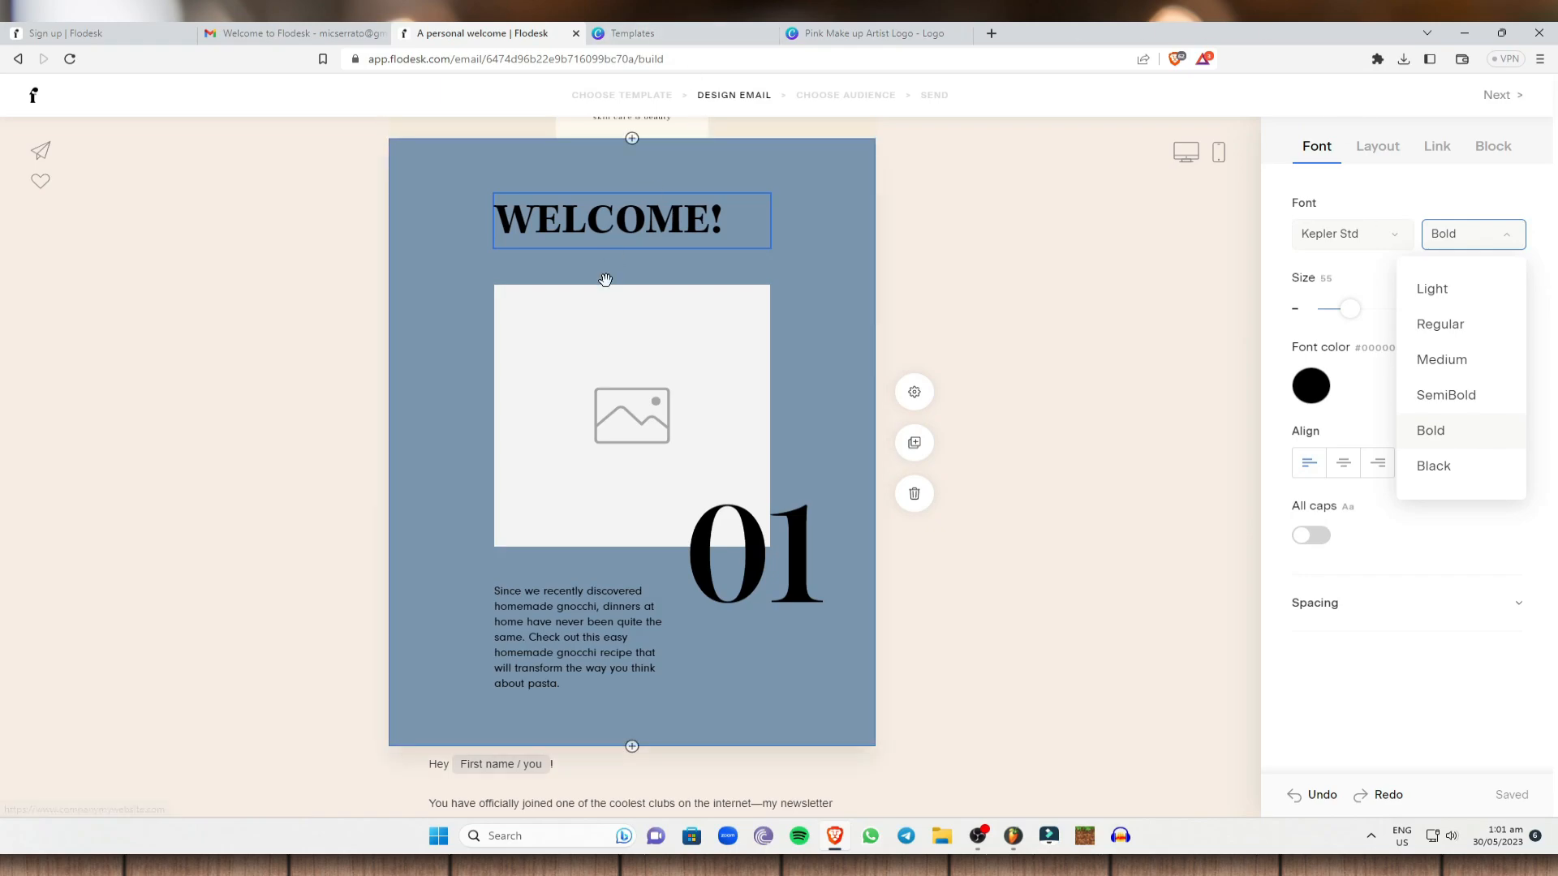
click(1105, 249)
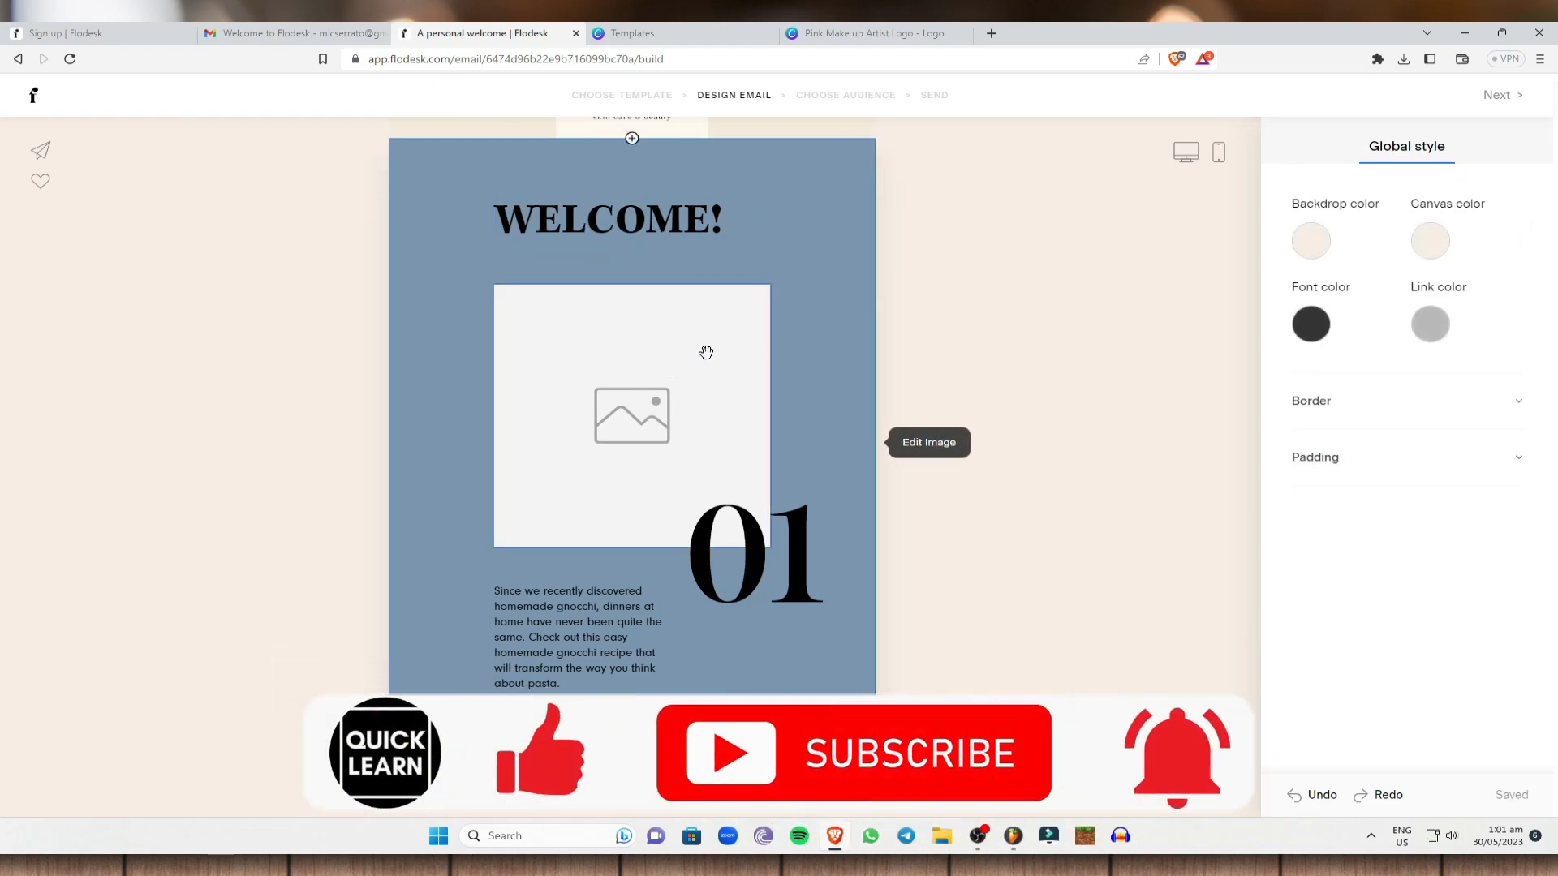
Change the email's global backdrop colour from #F7EDE4 to cream #F4EBDC.
scroll(373, 241, up, 1)
scroll(998, 229, up, 1)
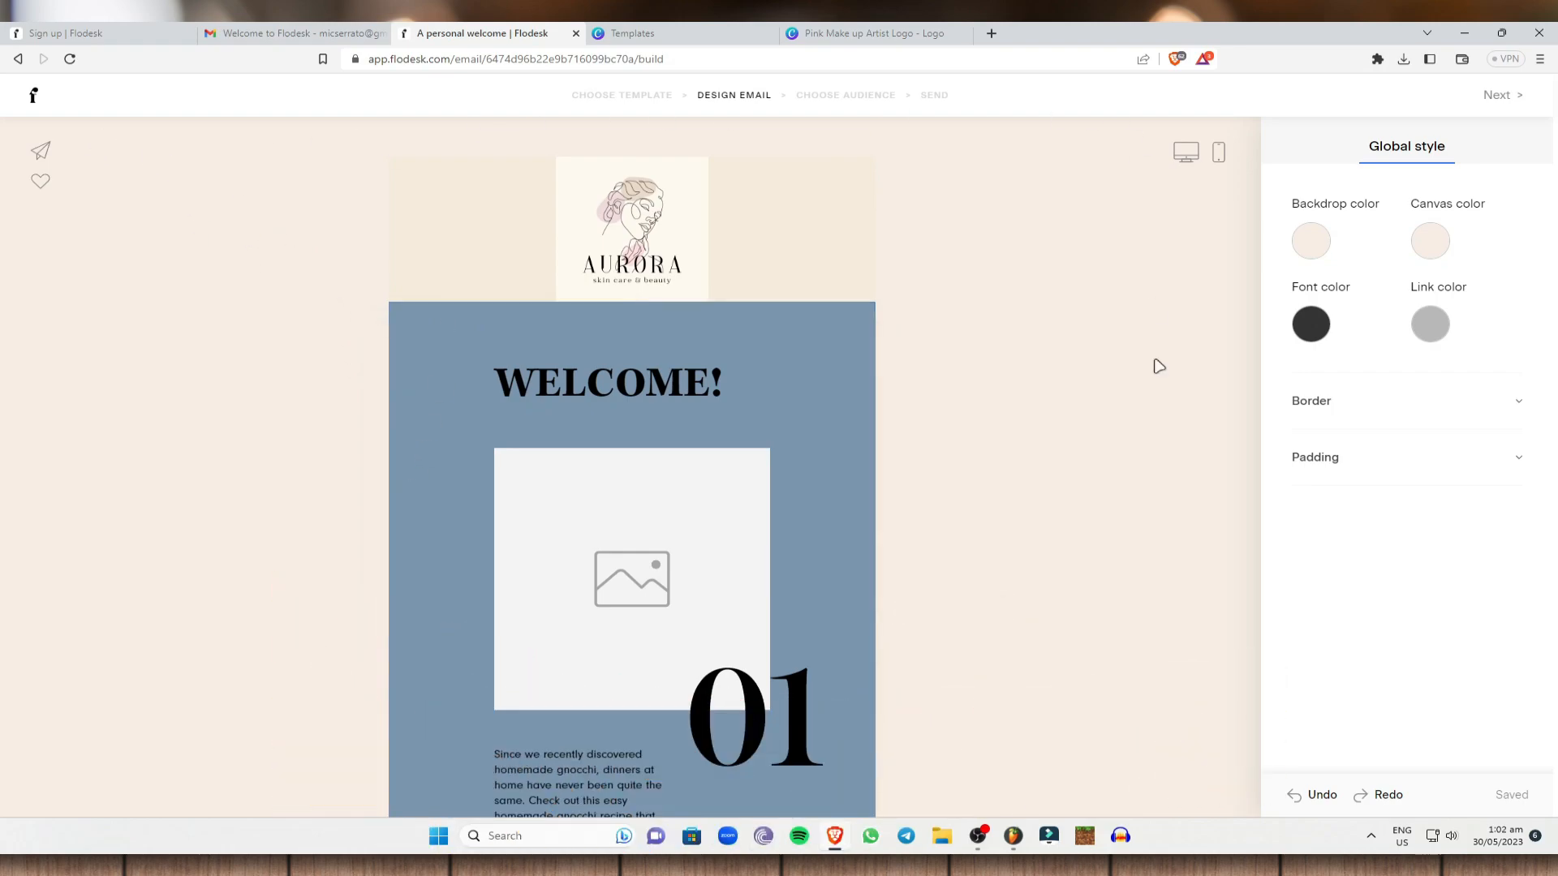
click(425, 393)
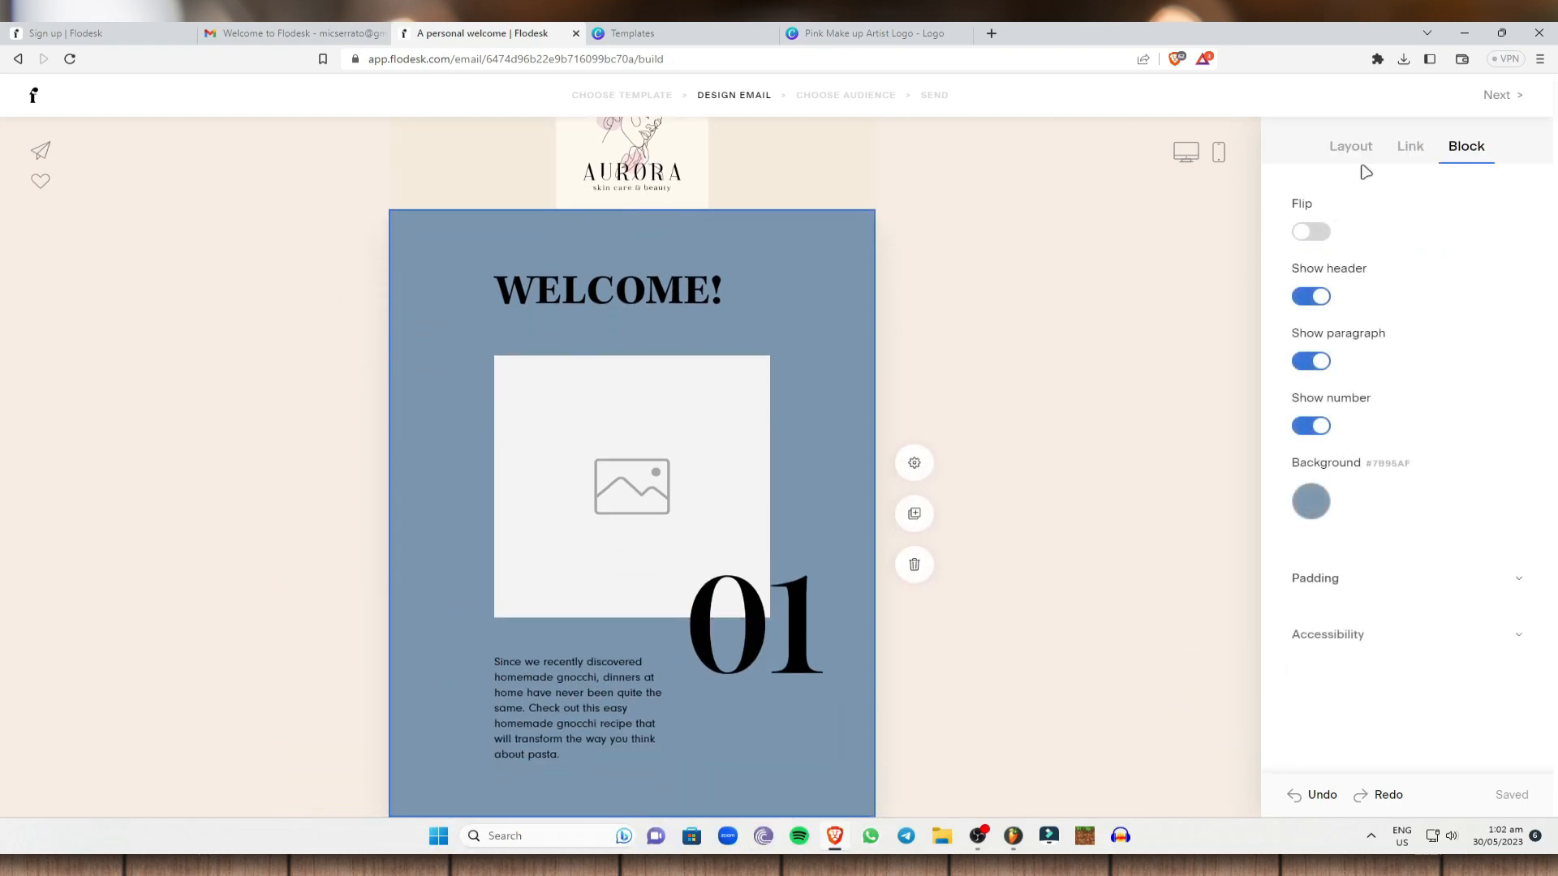
click(1350, 146)
click(1006, 274)
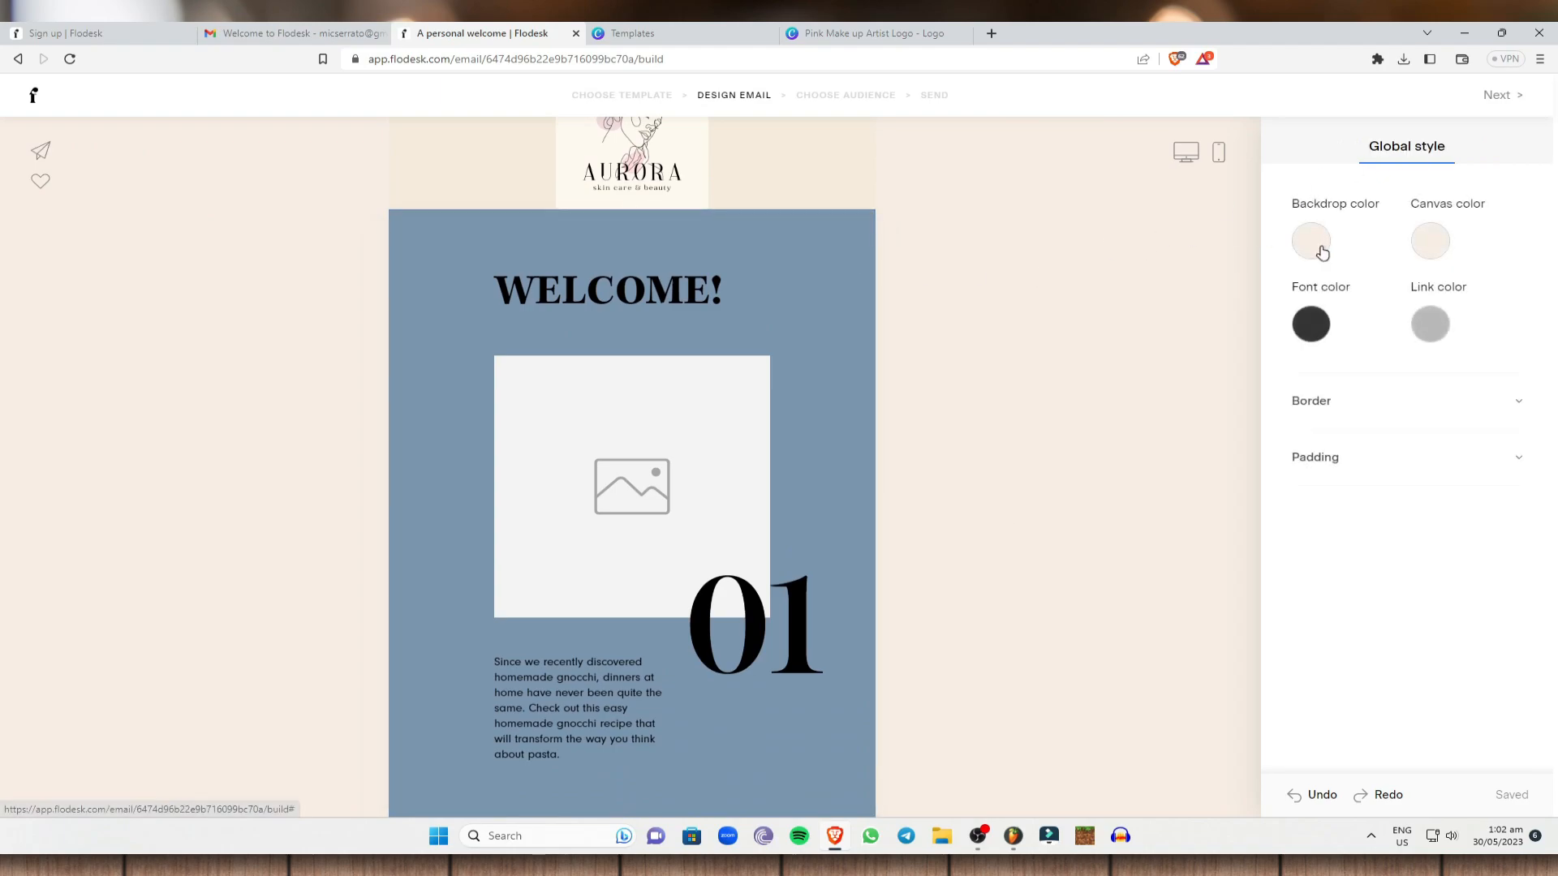
click(1322, 252)
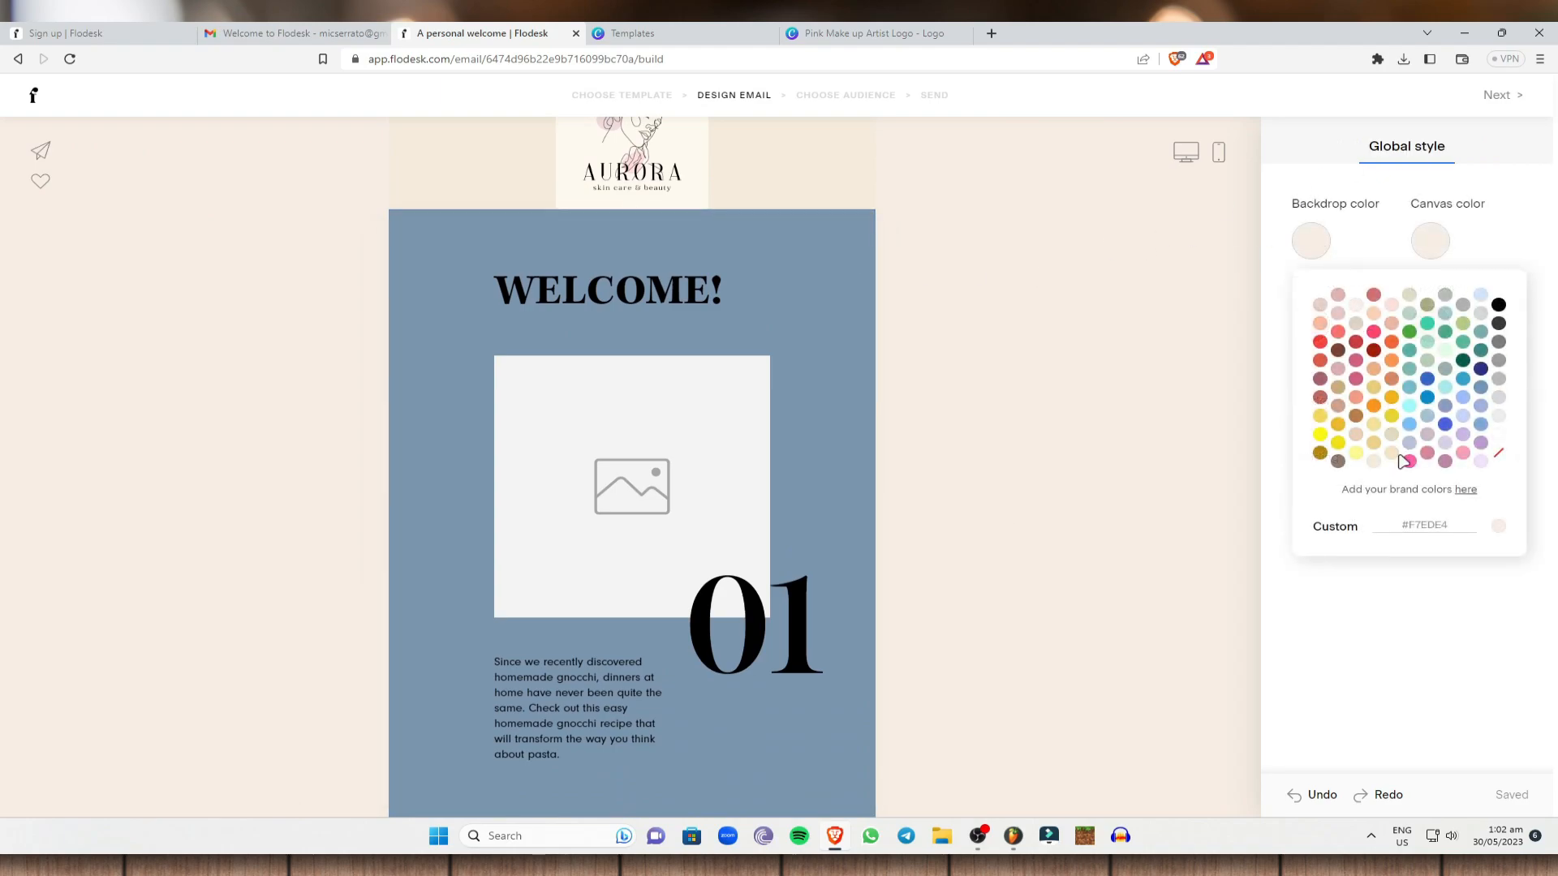
click(1373, 462)
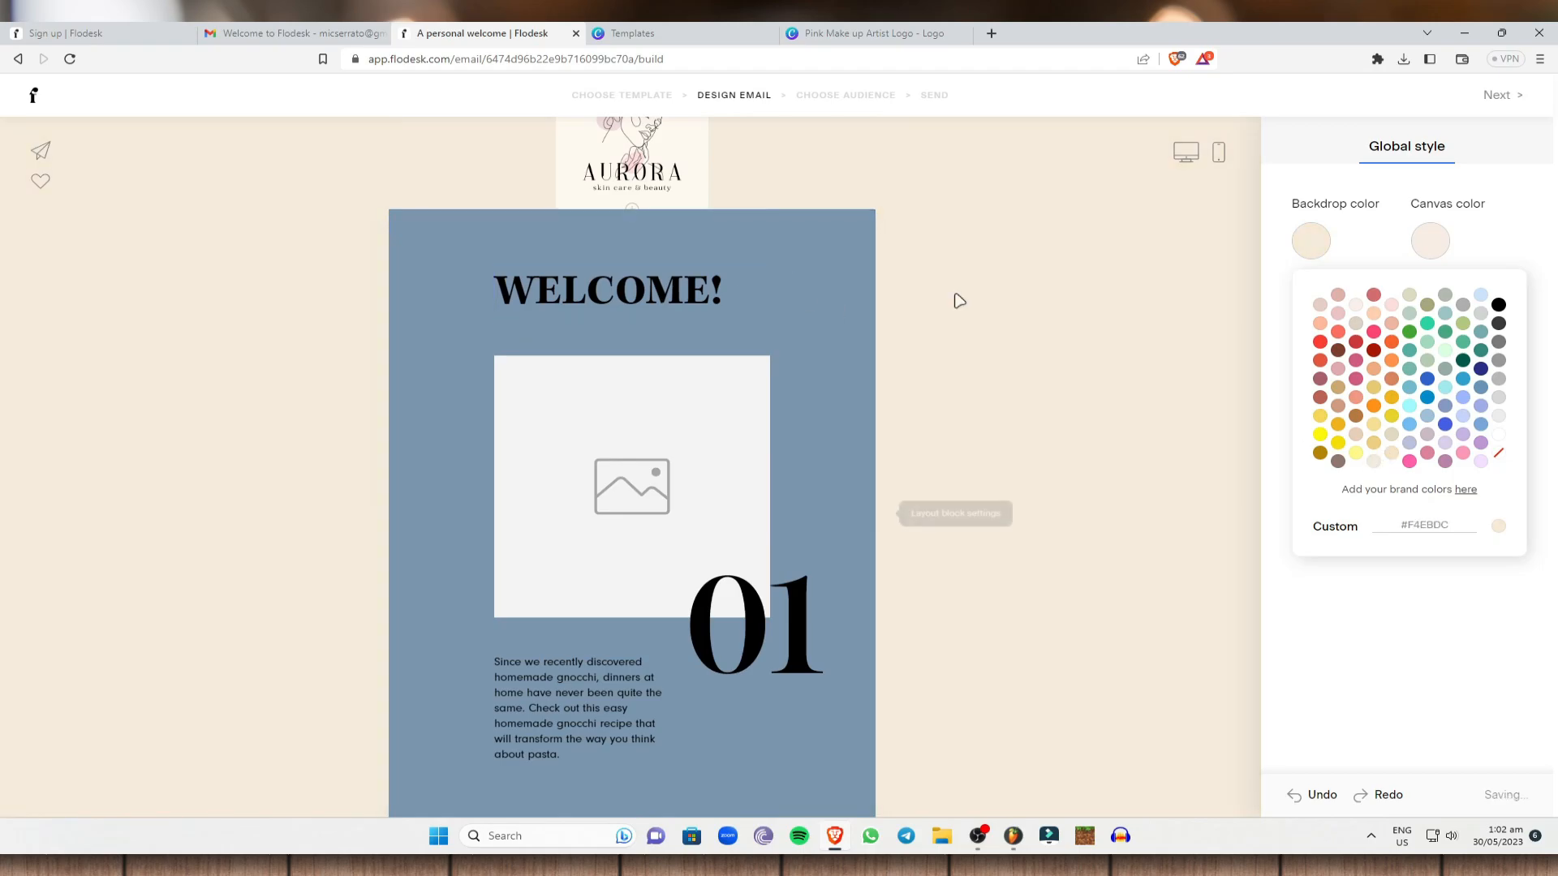
scroll(628, 405, down, 4)
scroll(632, 349, up, 2)
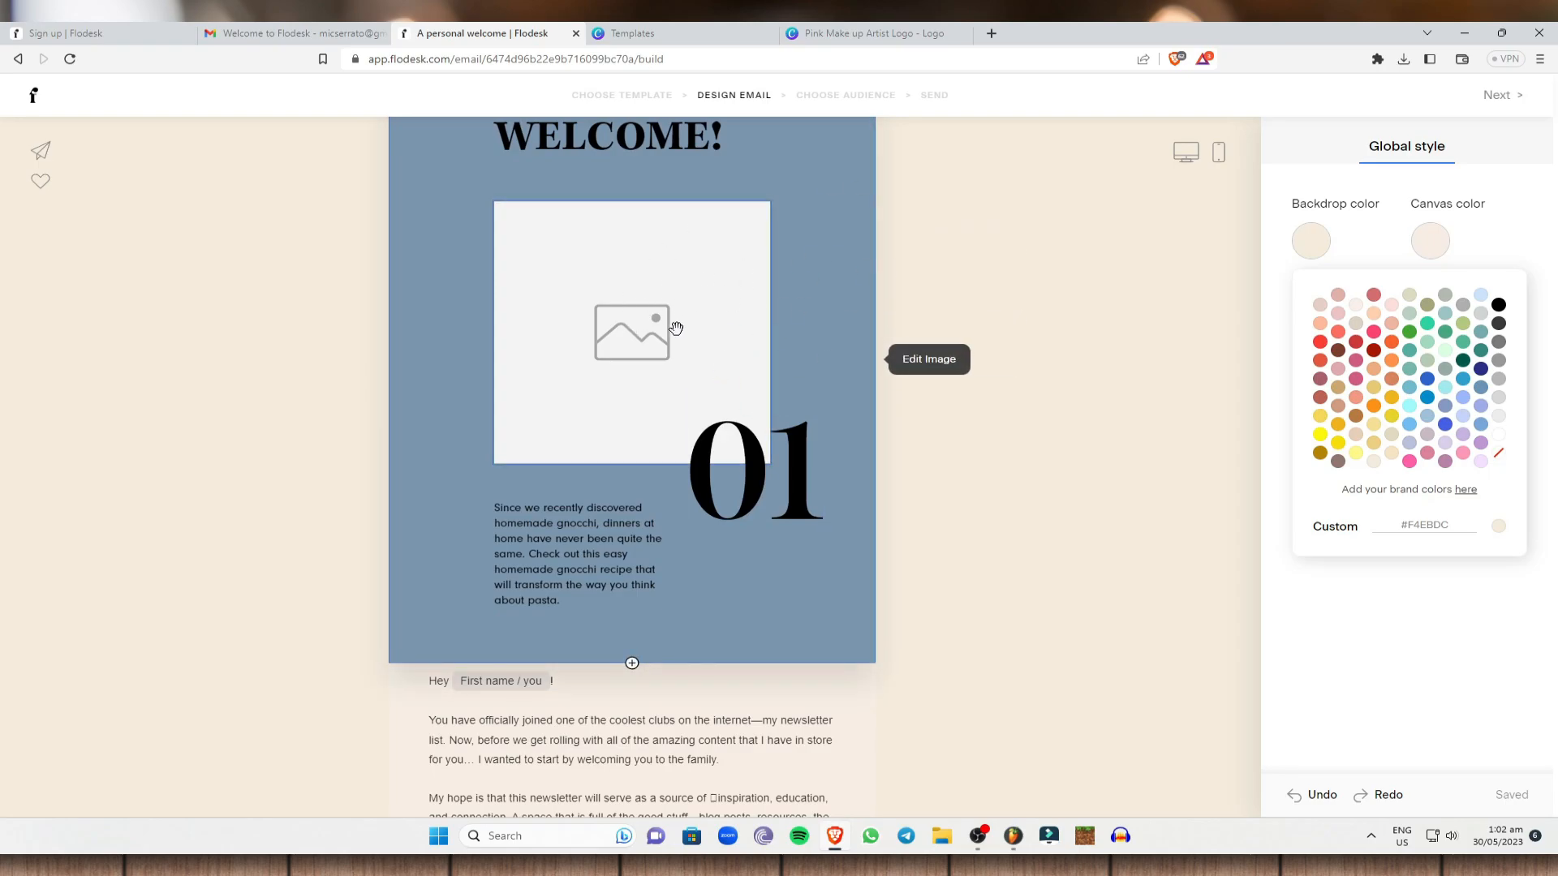
Select the WELCOME! block's image placeholder, then open a new browser tab ready for a search.
click(674, 328)
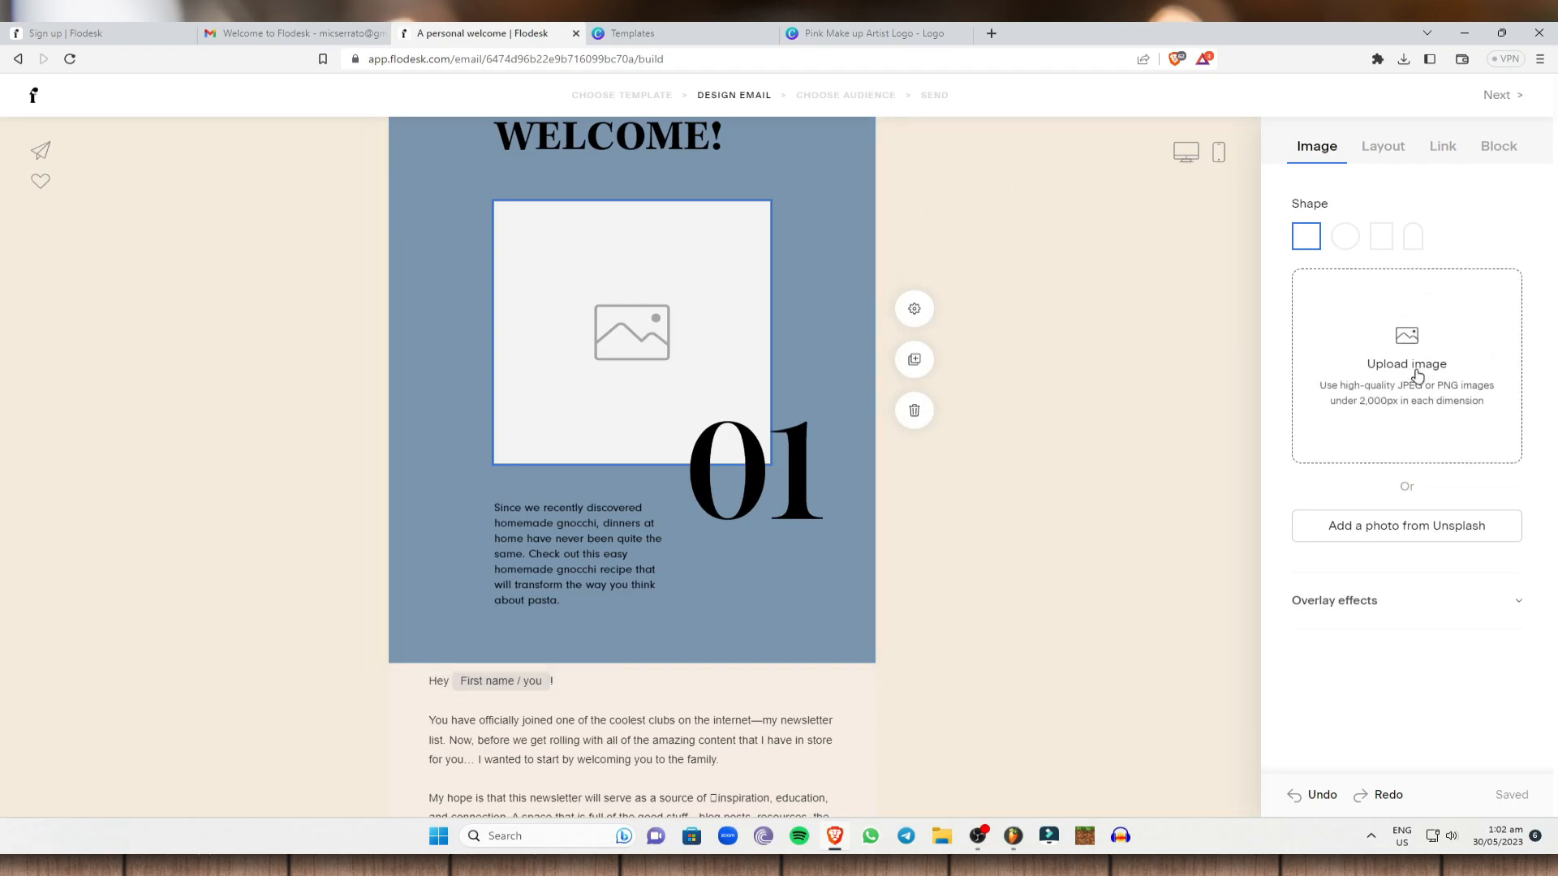
click(990, 32)
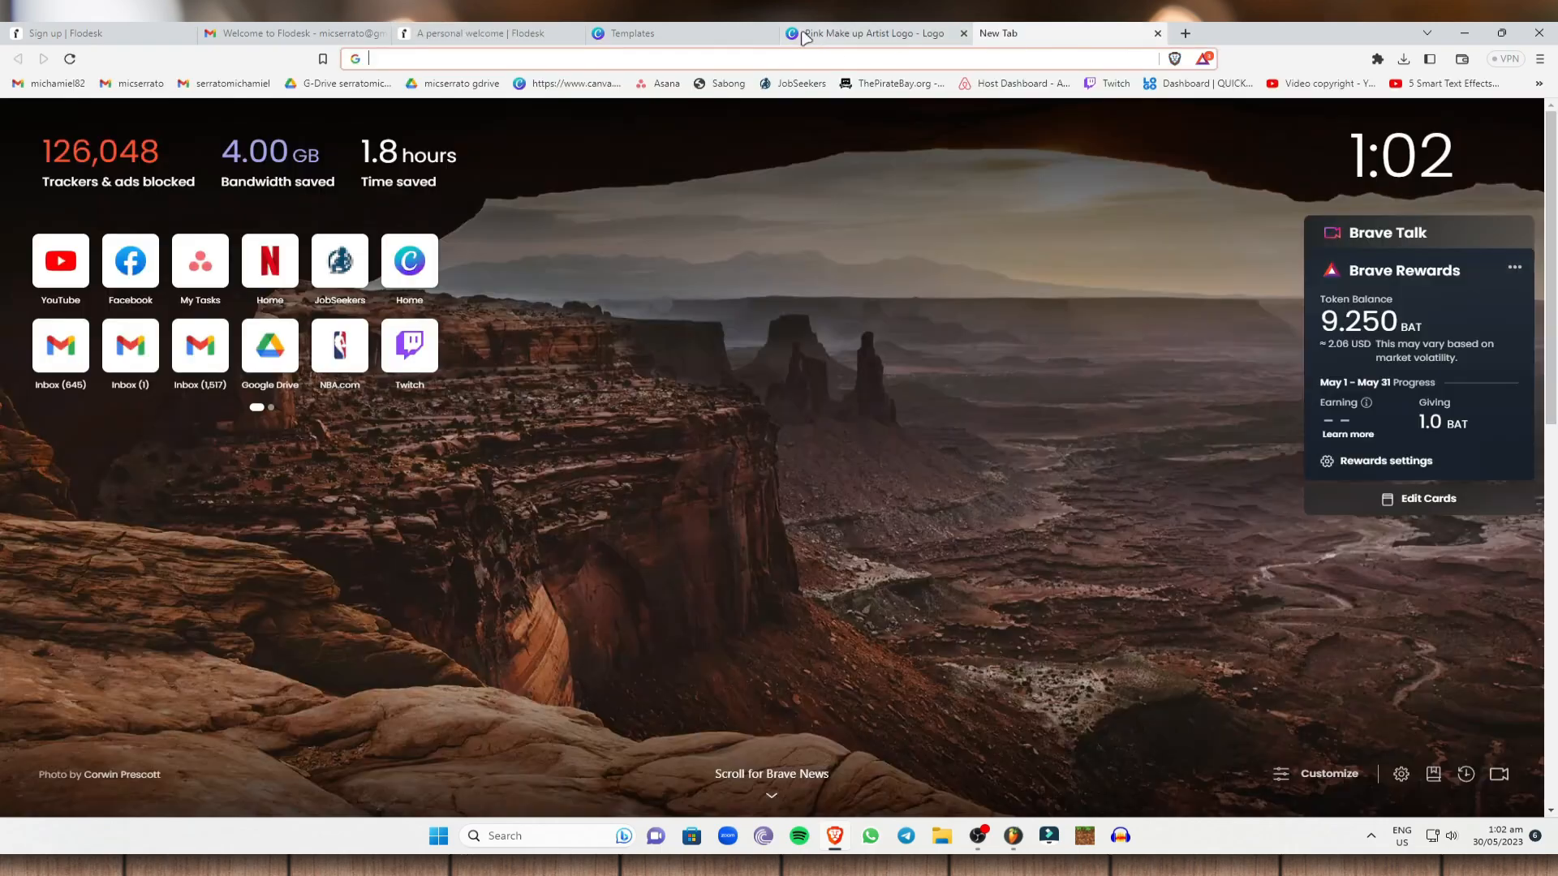
click(873, 33)
click(487, 32)
scroll(719, 146, up, 3)
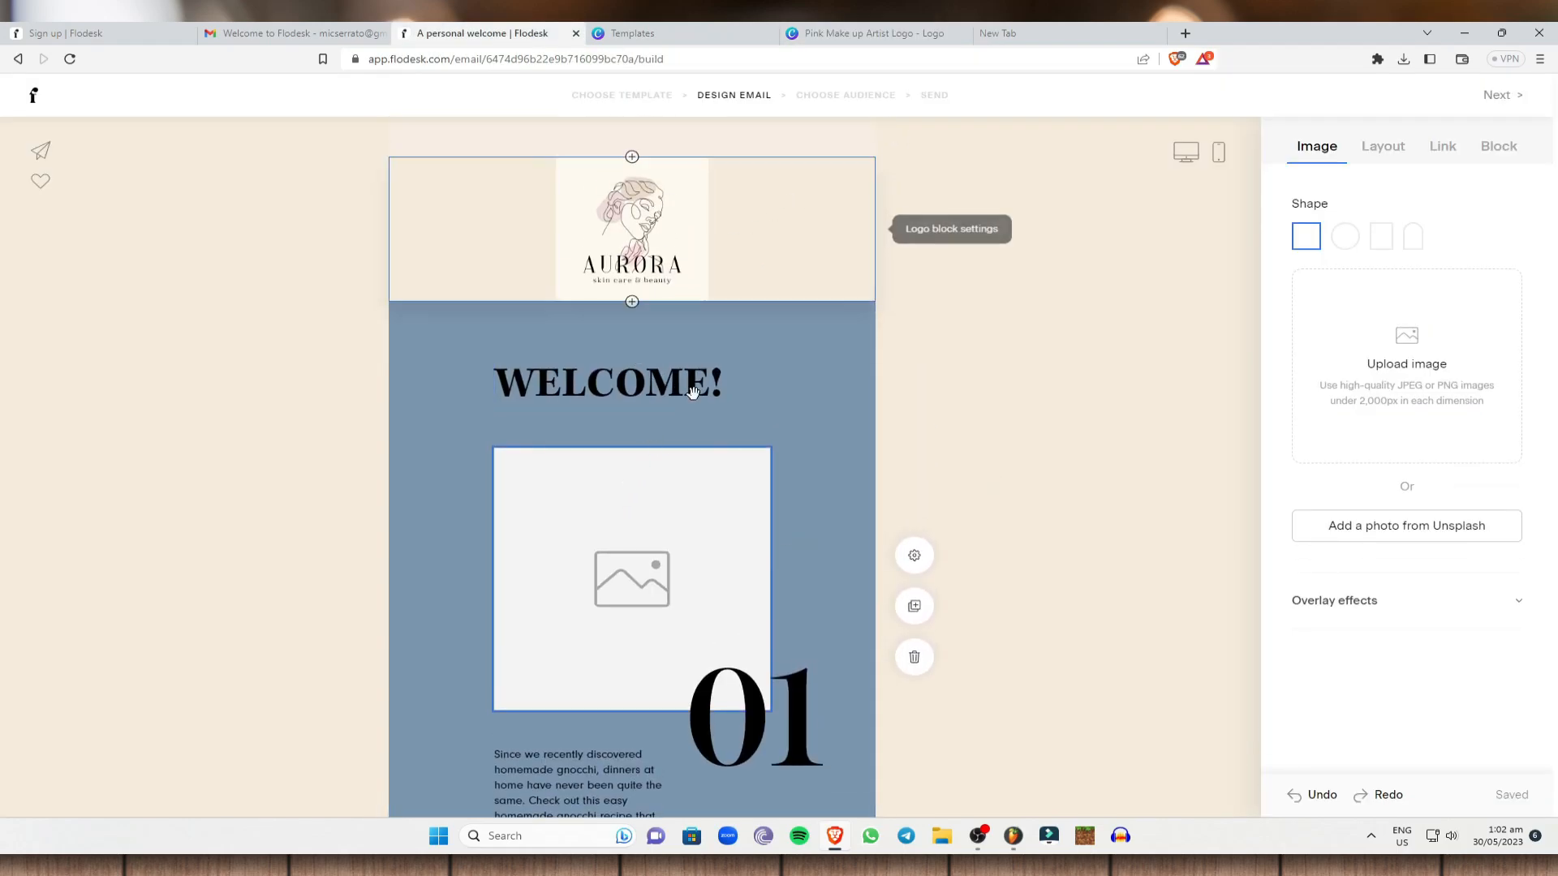
click(1153, 32)
click(948, 62)
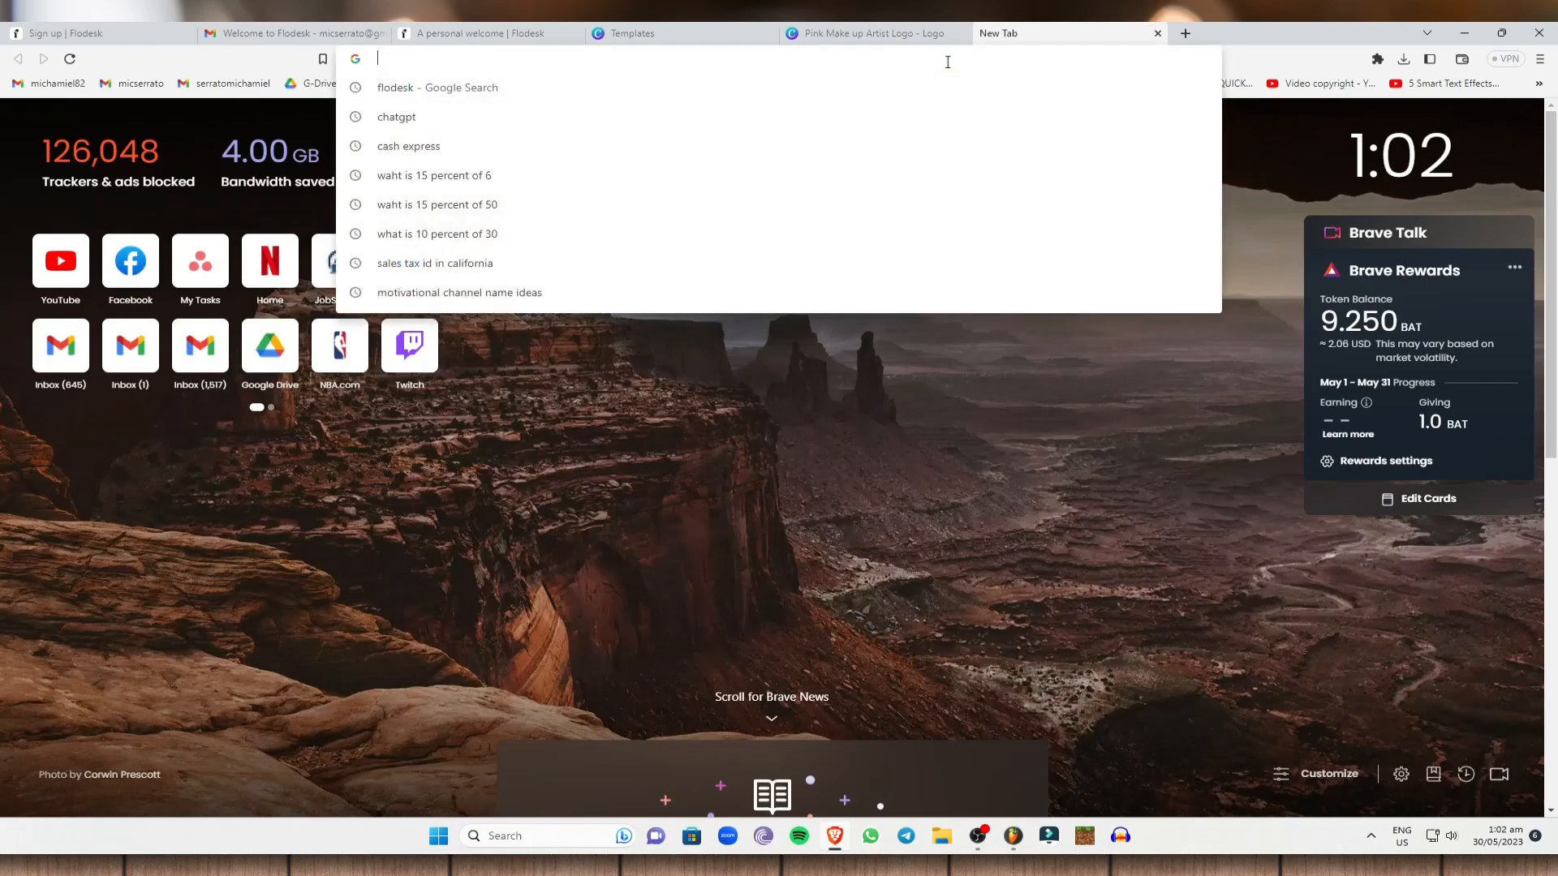
Search Google Images for 'SKIN CARE', then start and cancel saving the Allure image.
text(SKIN CARE)
key(Return)
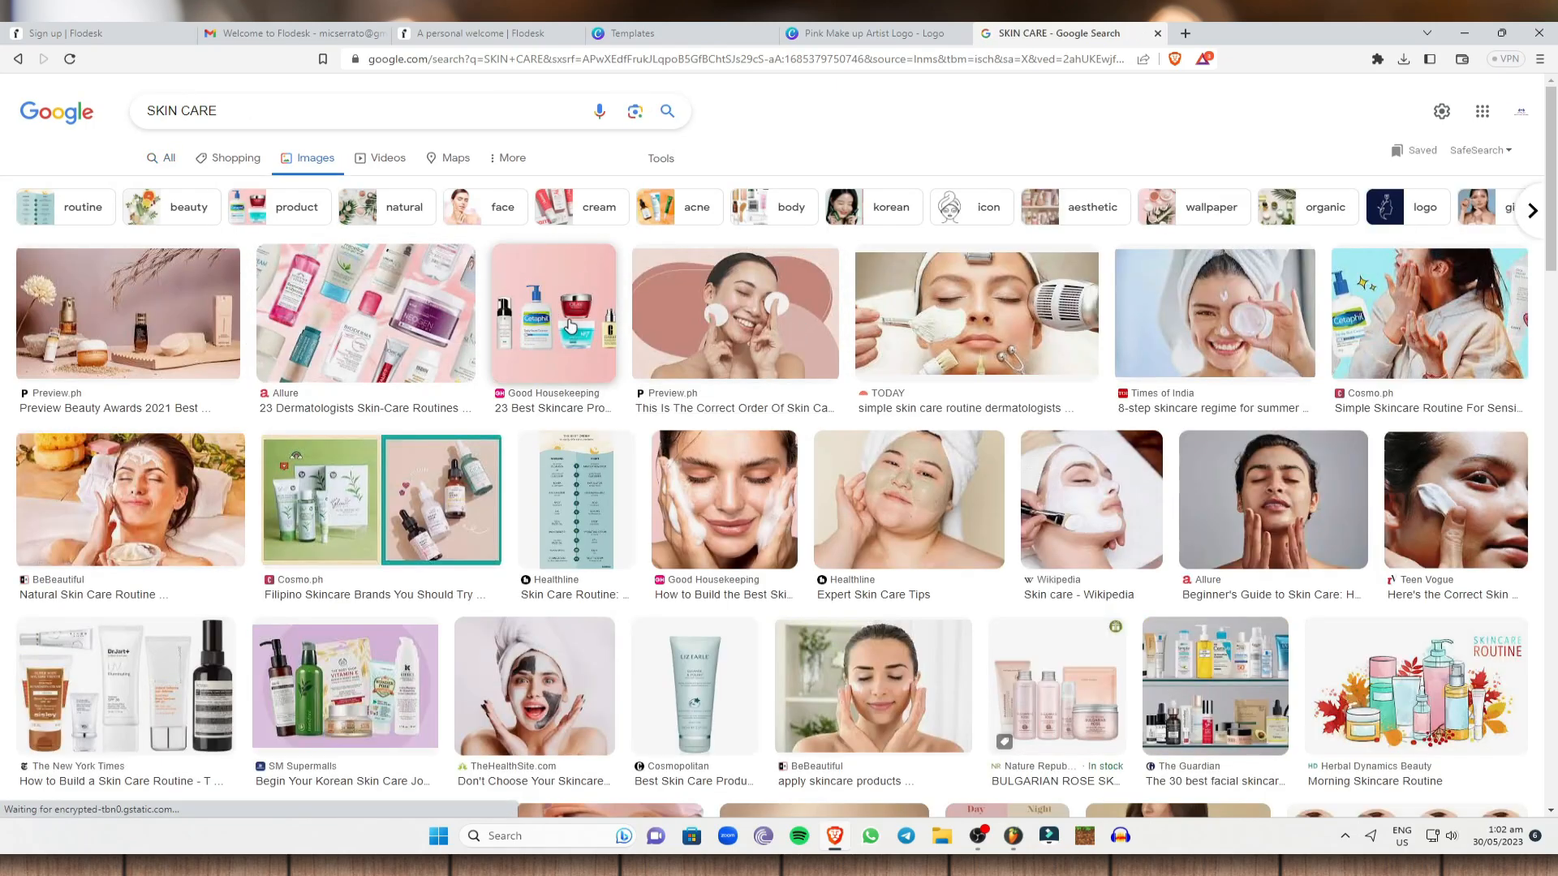
click(366, 313)
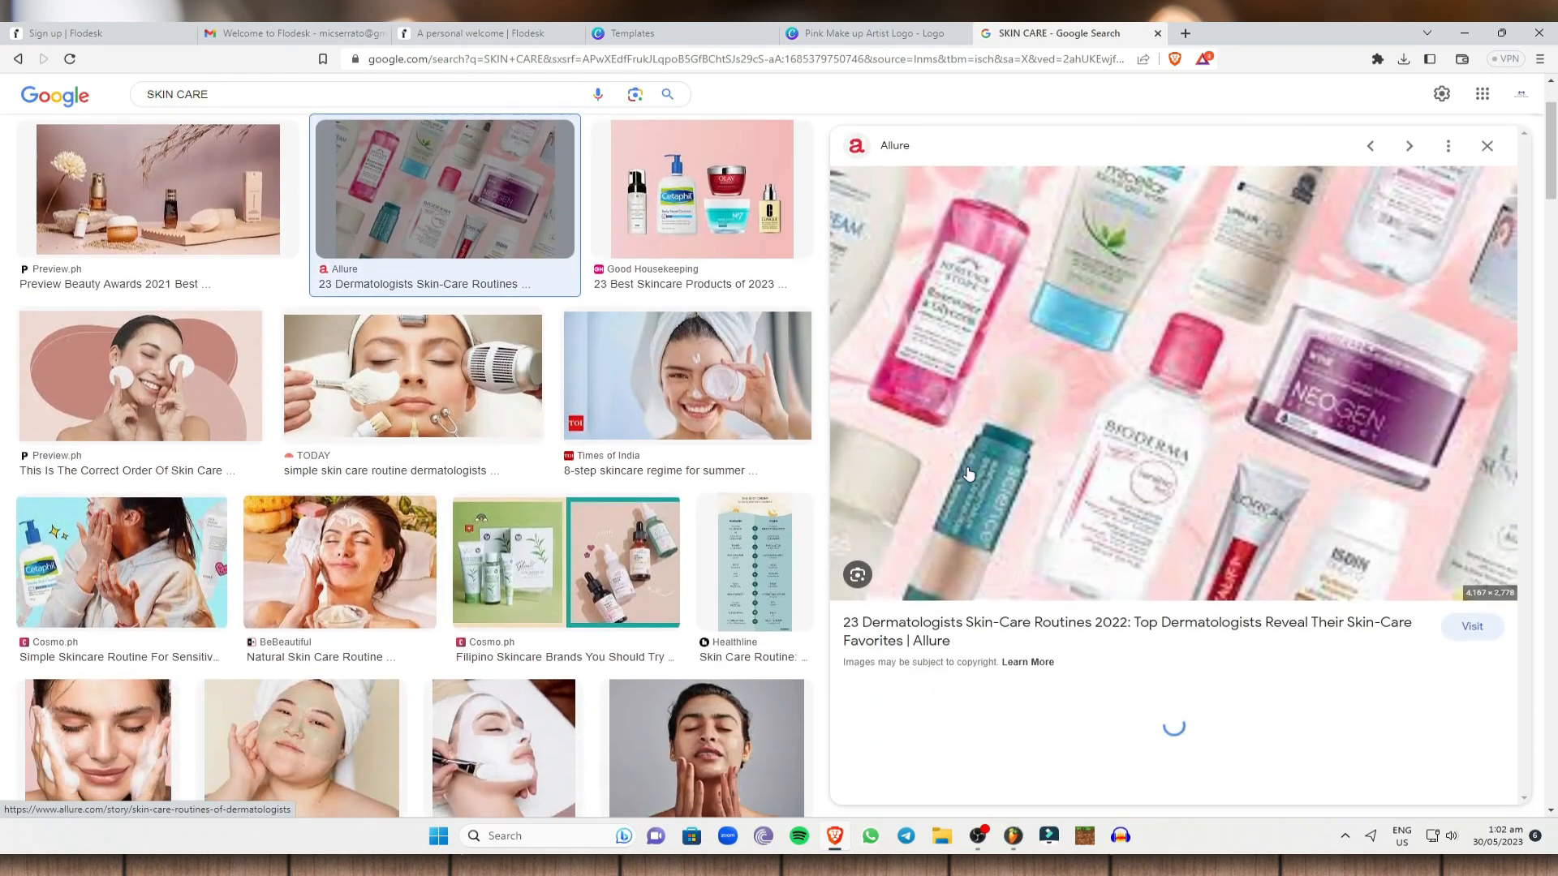
right_click(1025, 312)
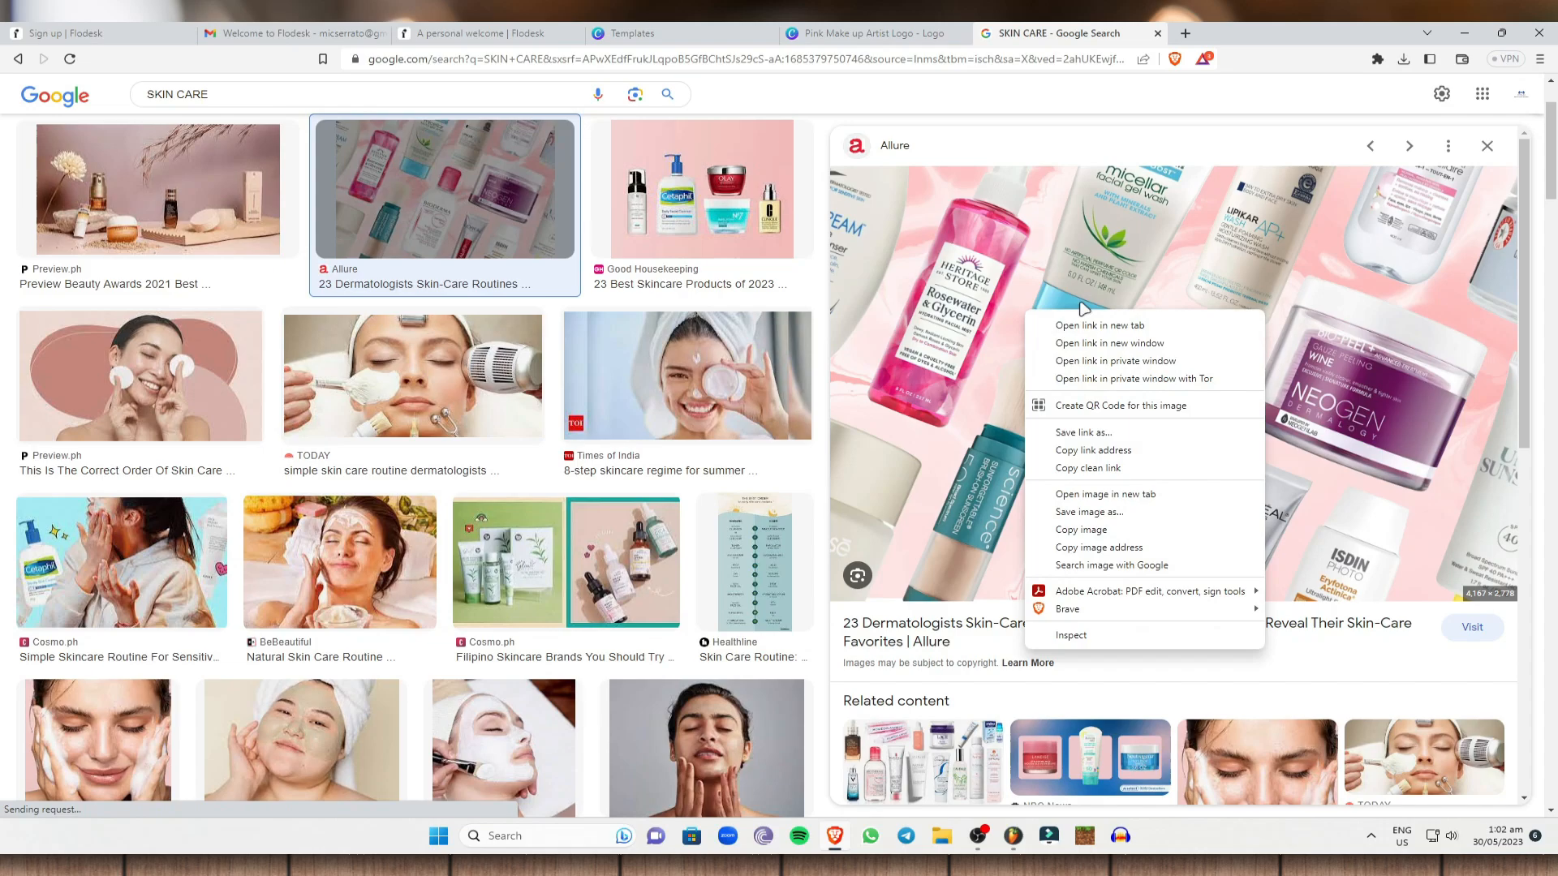
click(1128, 511)
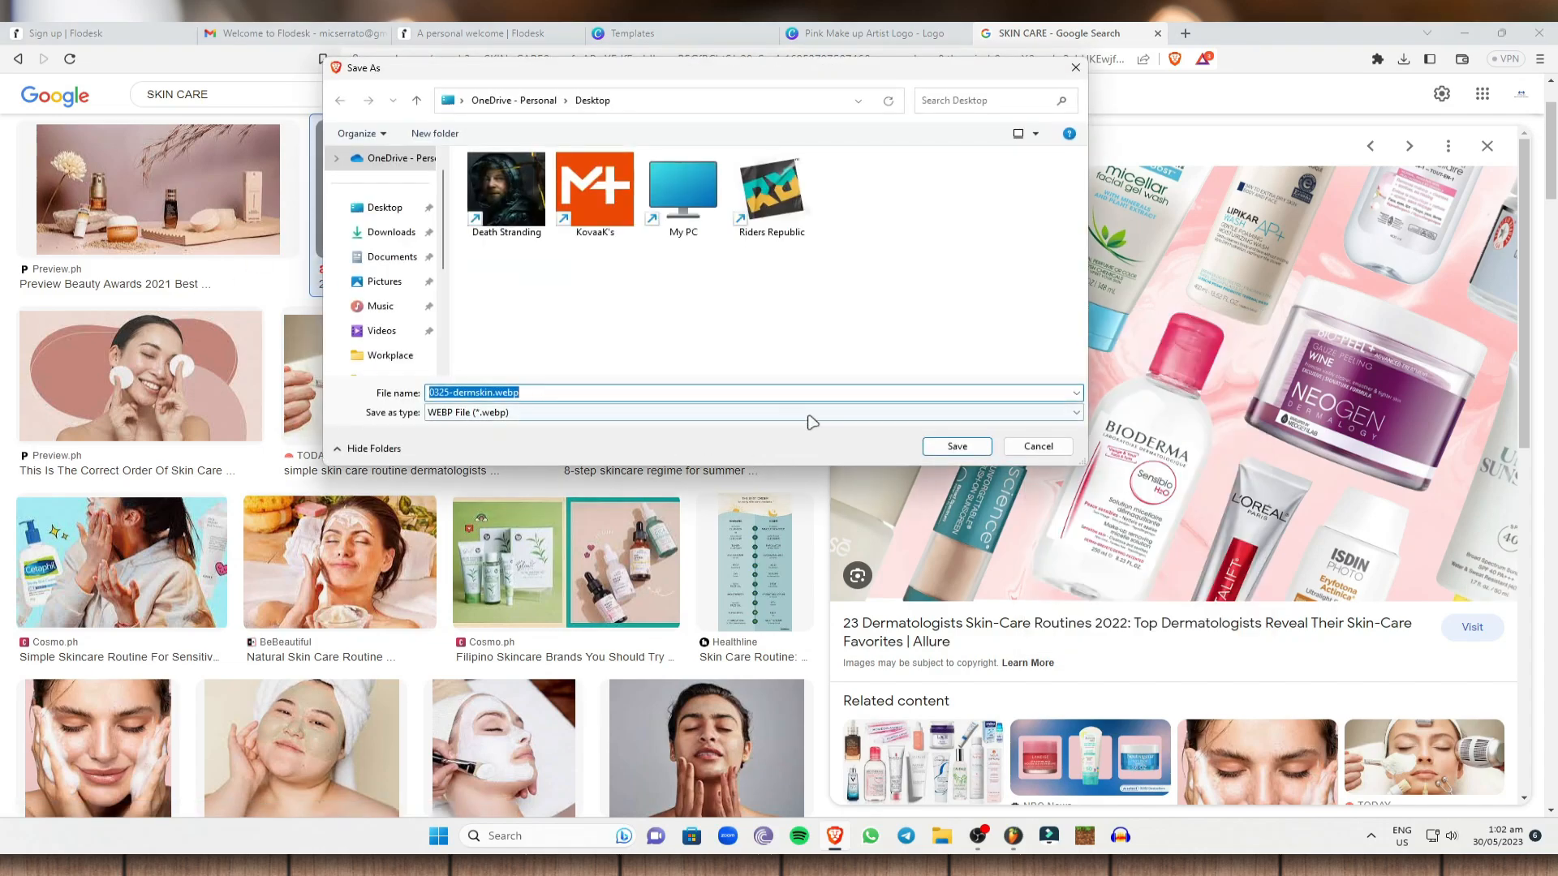
click(1036, 446)
Save the New York Times skincare products photo as SKINCARE.jpg and return to Flodesk.
scroll(543, 423, down, 1)
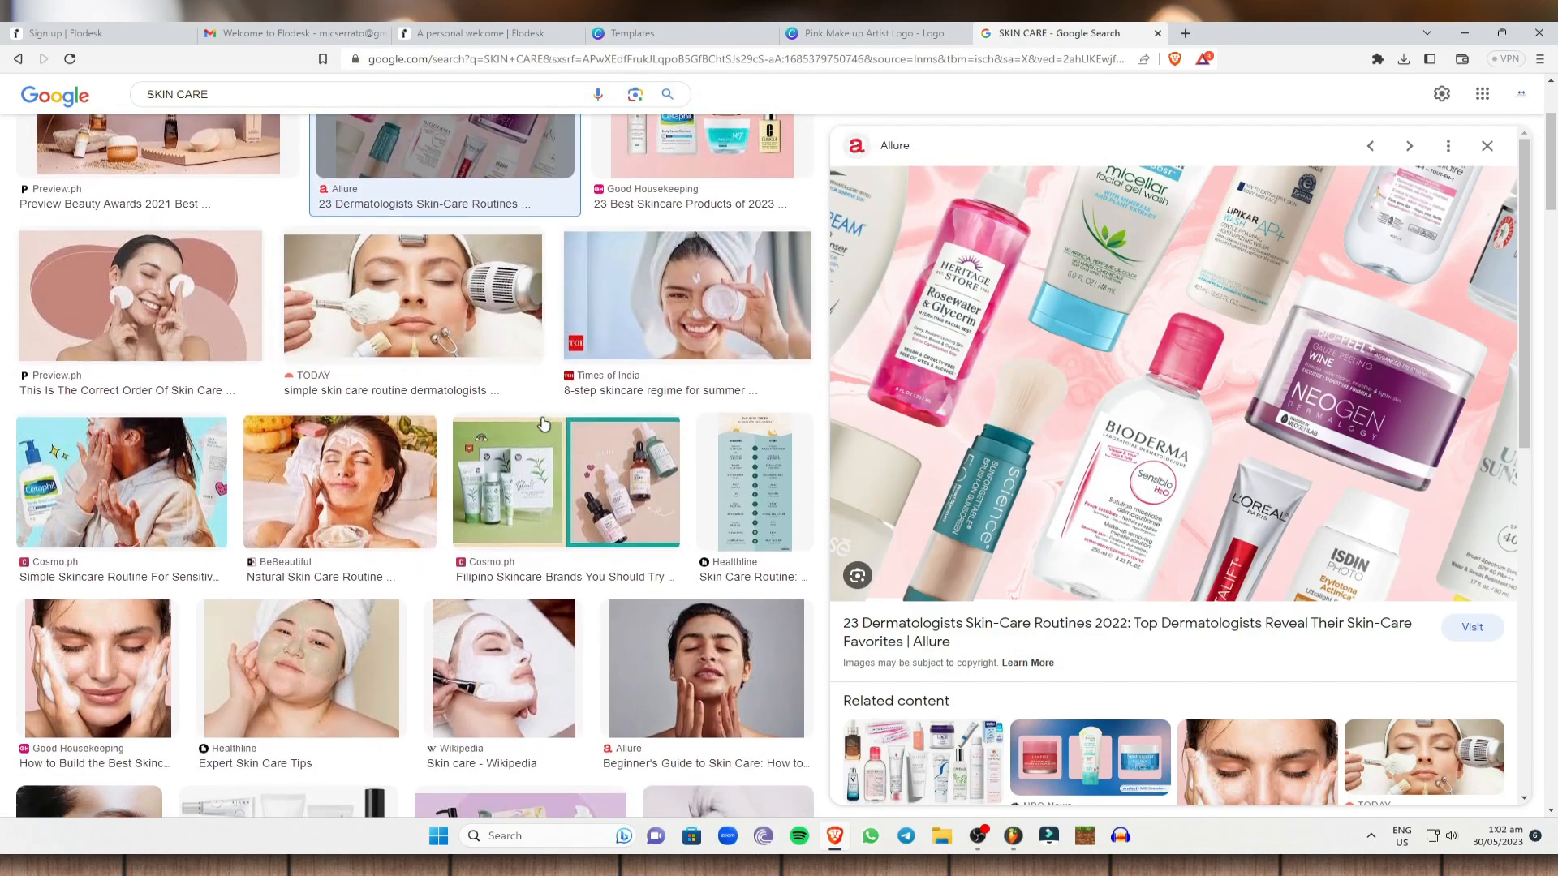
scroll(543, 423, down, 5)
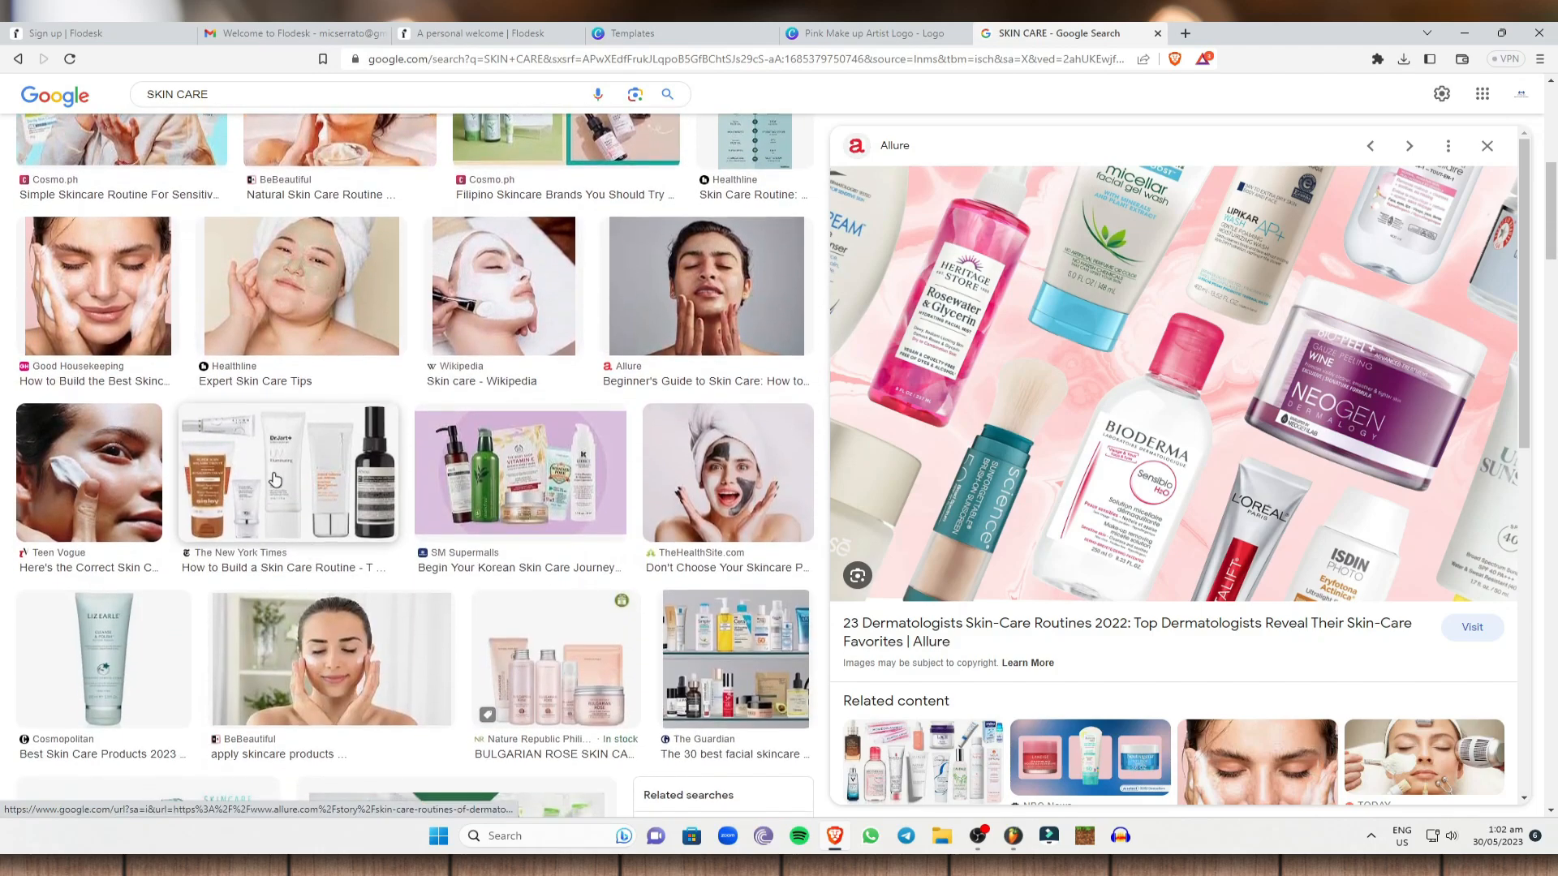
click(274, 481)
right_click(1073, 370)
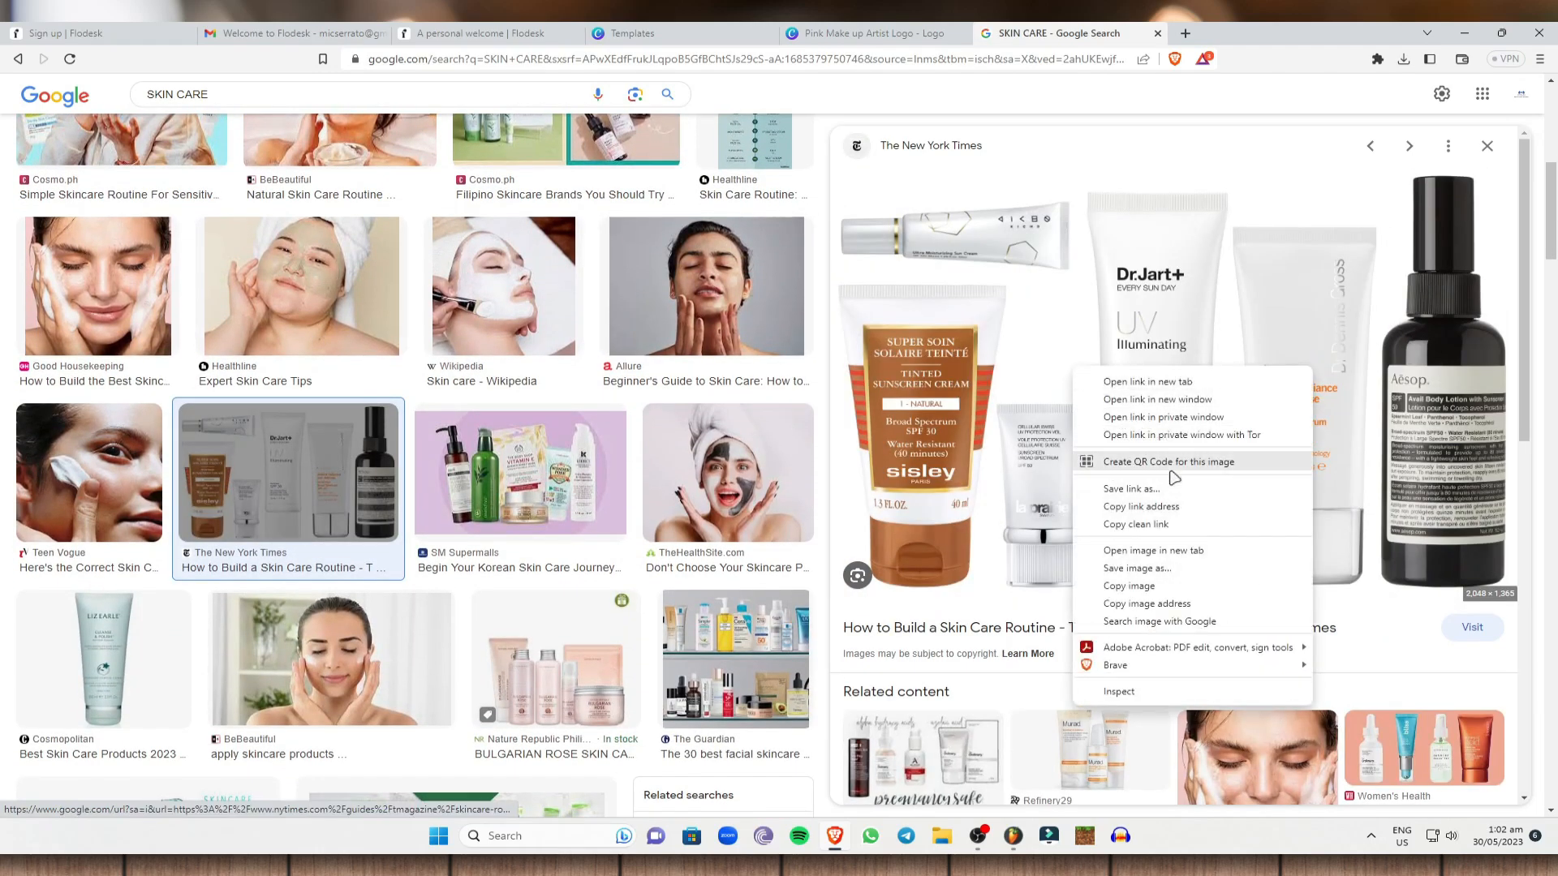
click(1173, 568)
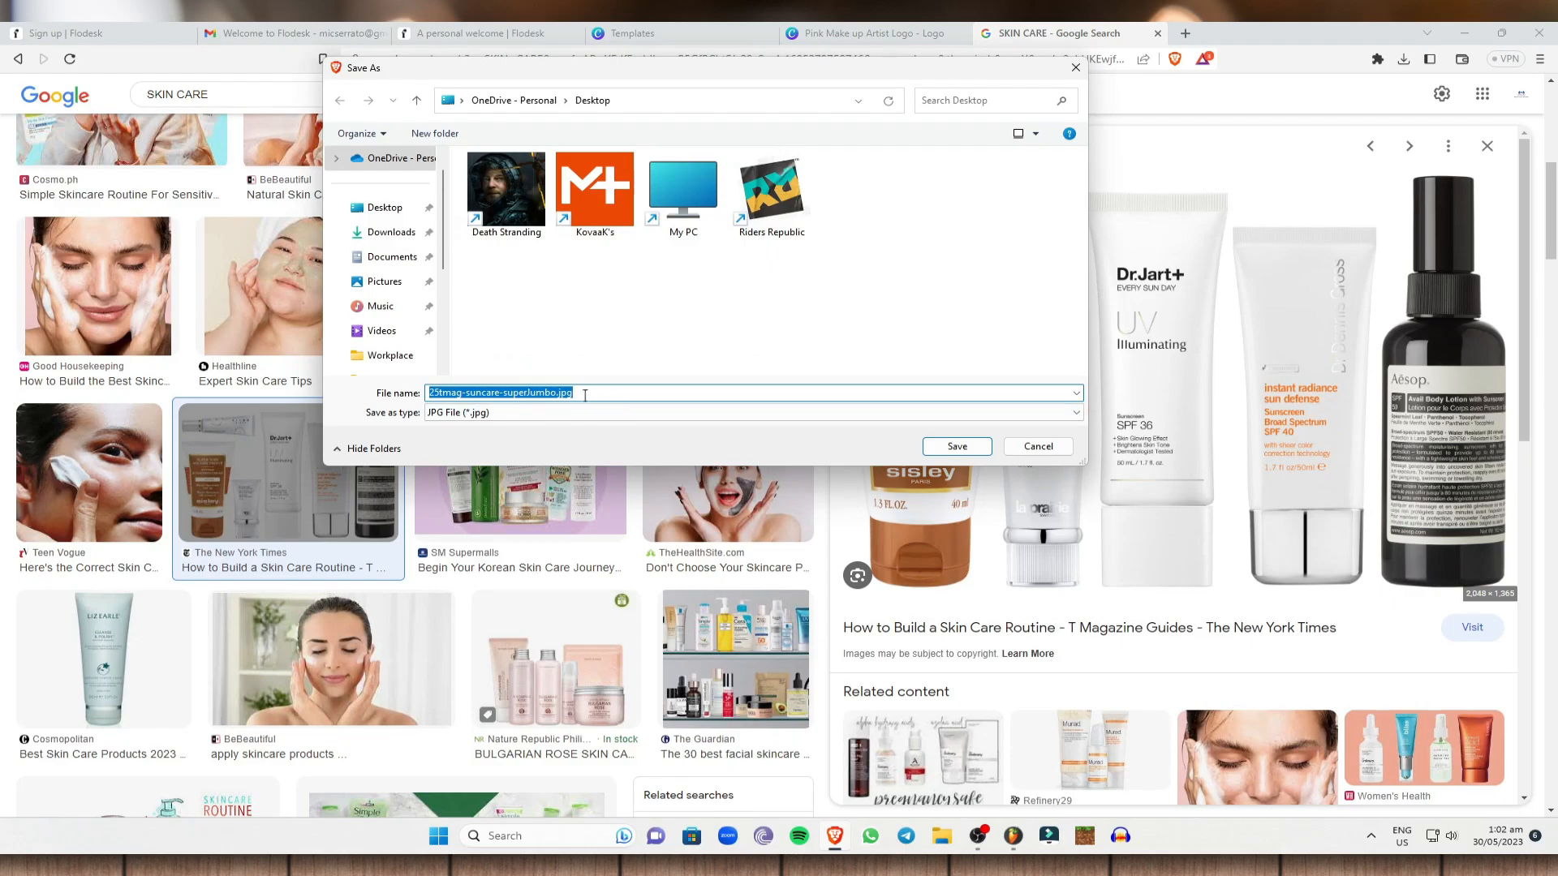
text(SKINCARE)
key(Return)
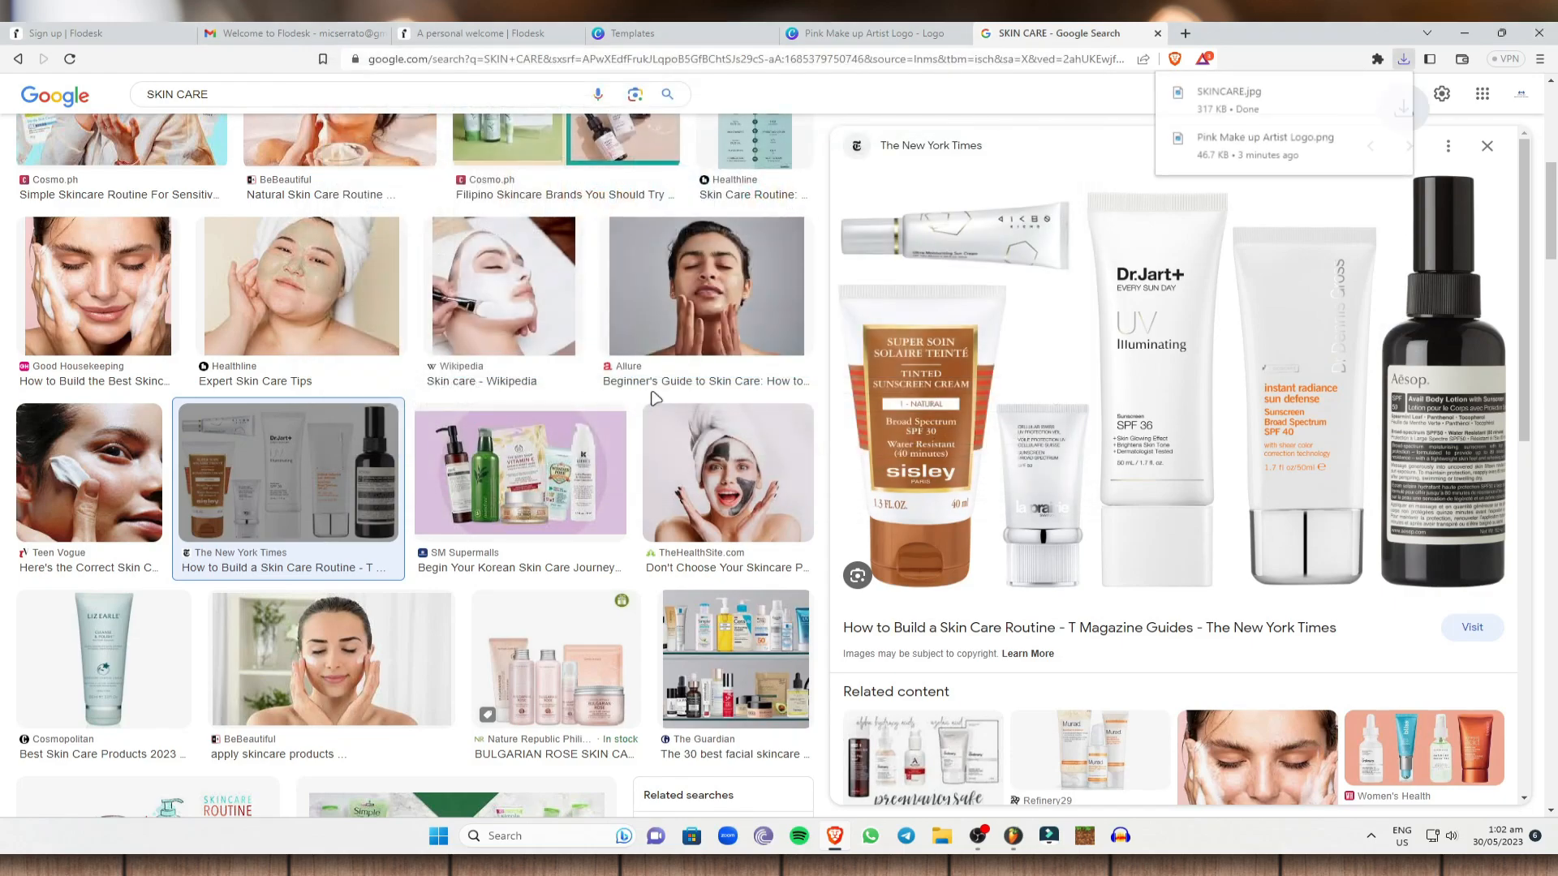
click(477, 31)
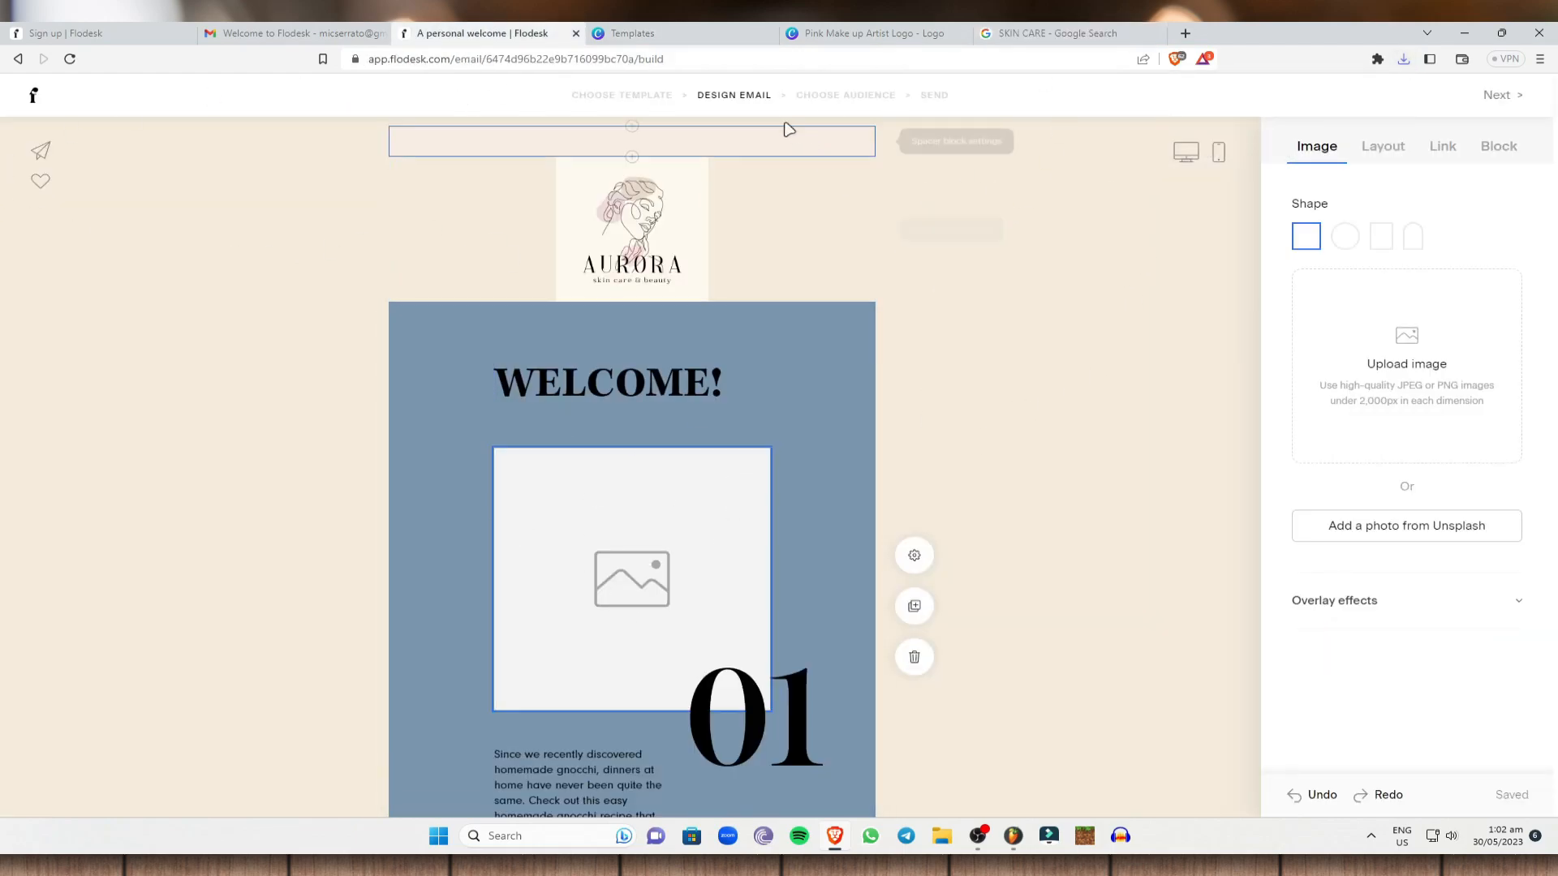
Upload SKINCARE.jpg into the WELCOME! block's empty image slot and reposition it within the frame.
scroll(793, 438, down, 2)
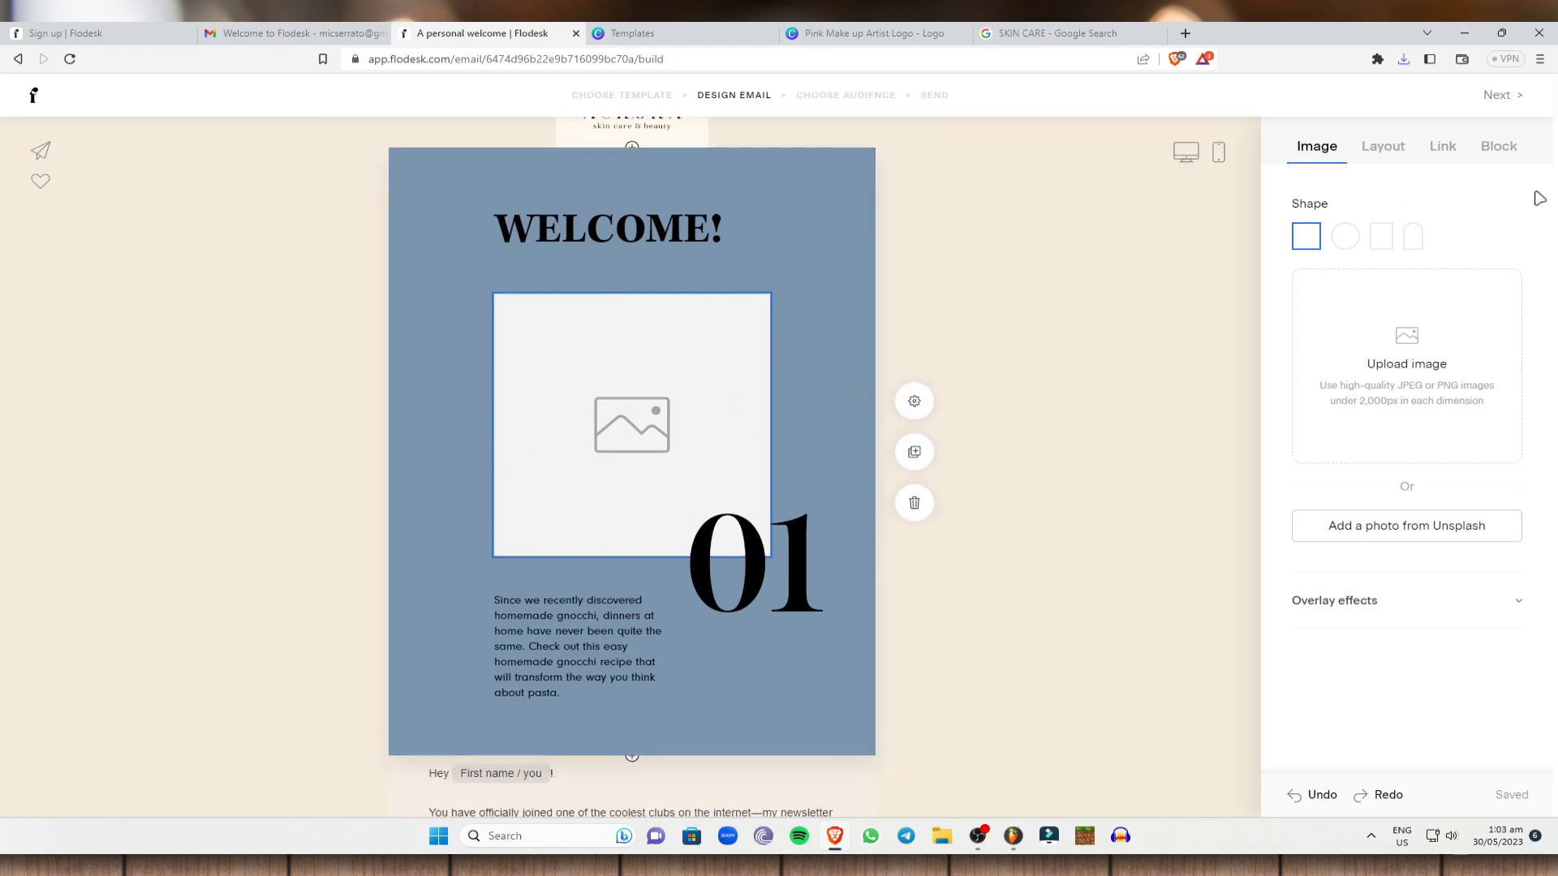
click(1412, 364)
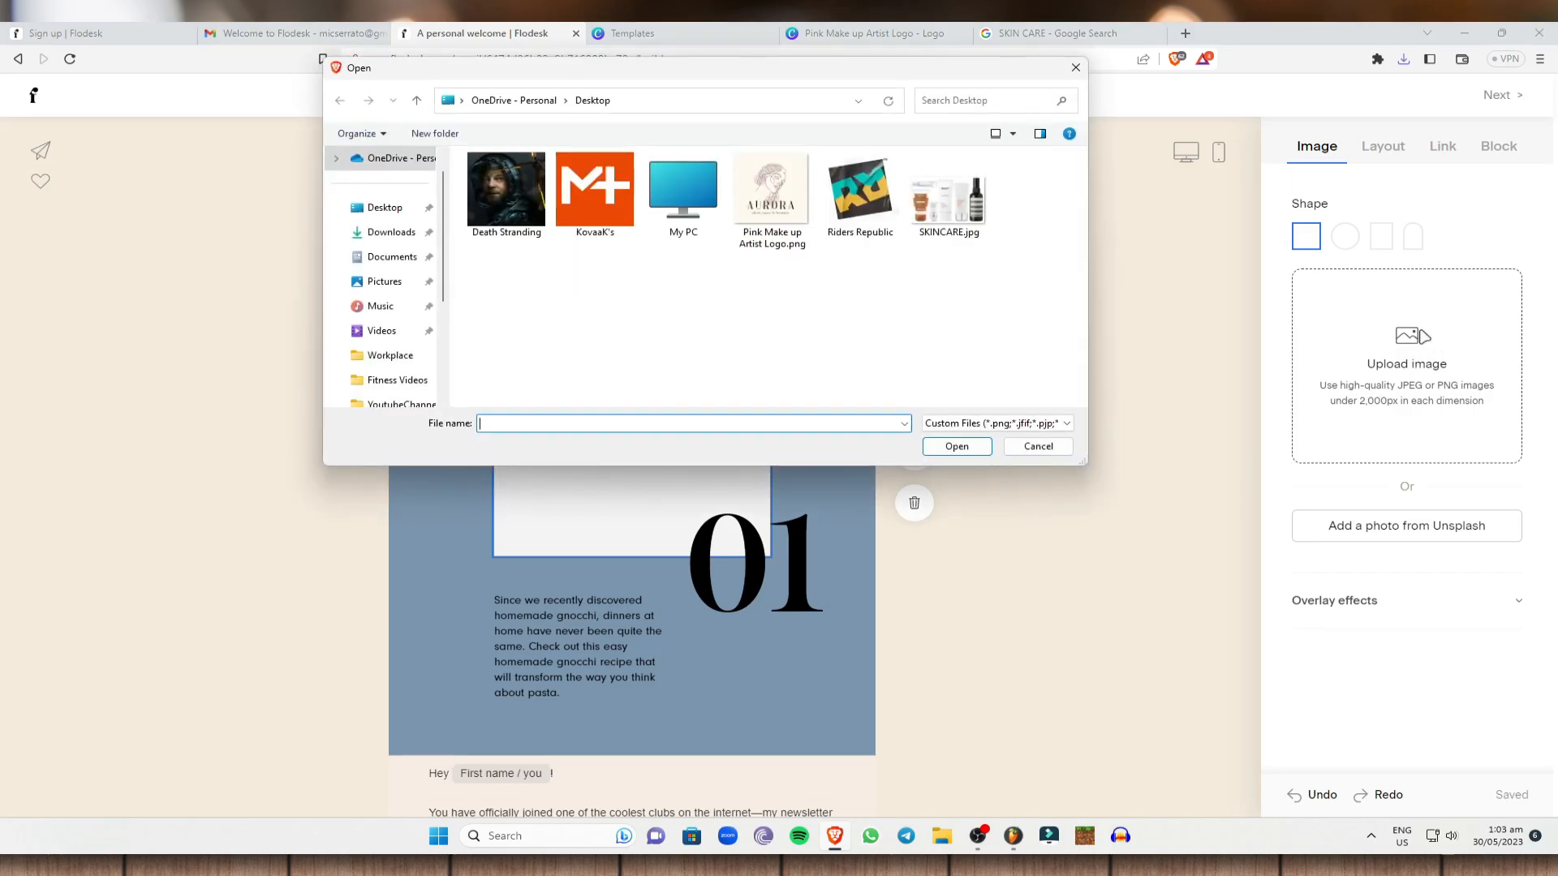
click(951, 212)
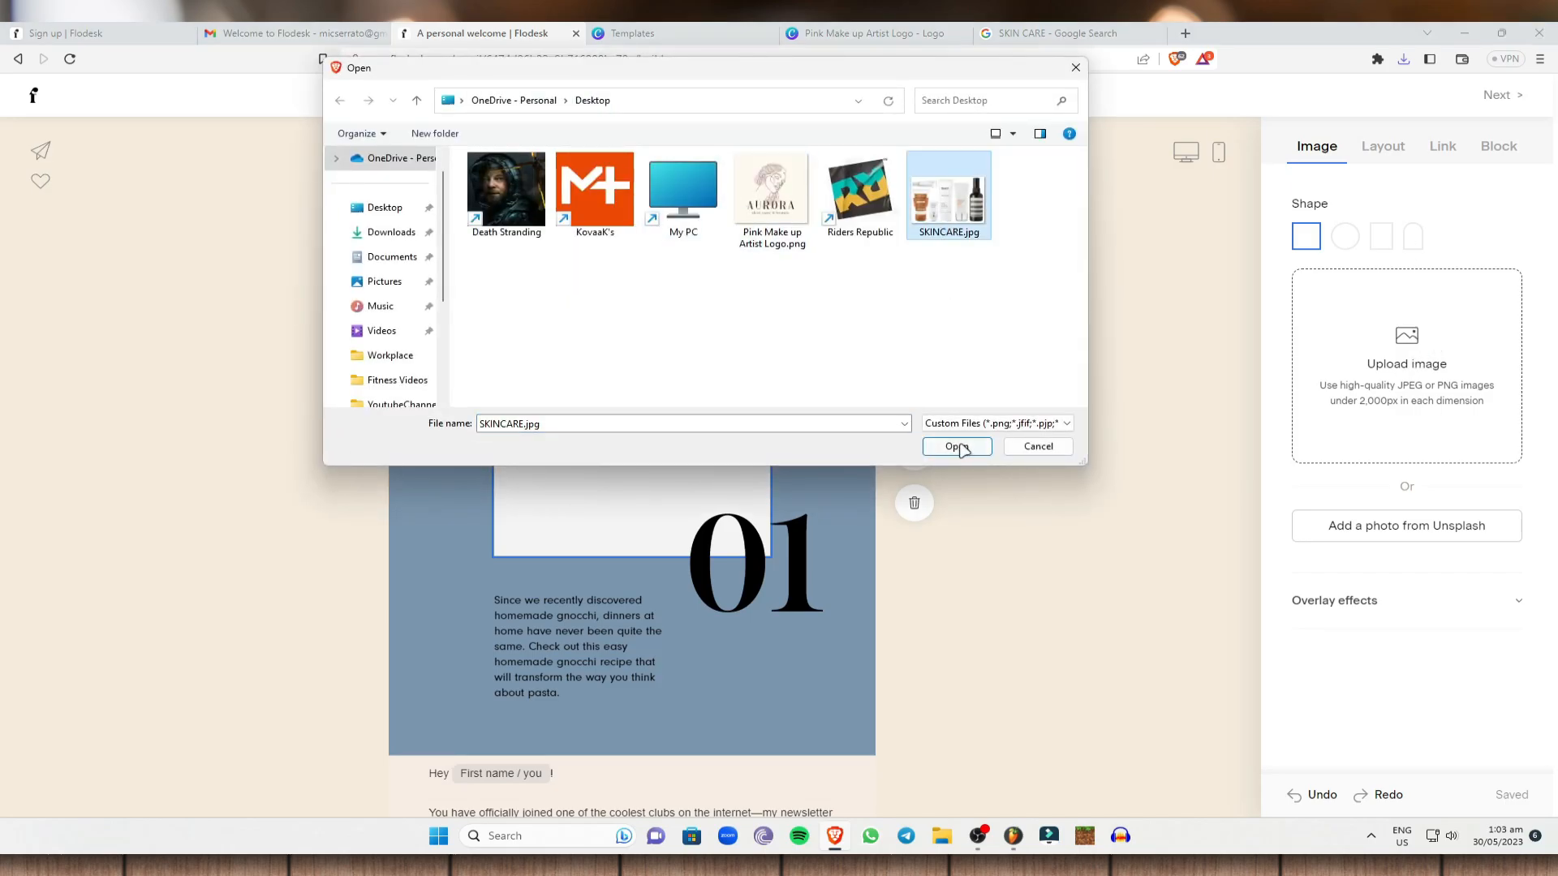
click(957, 447)
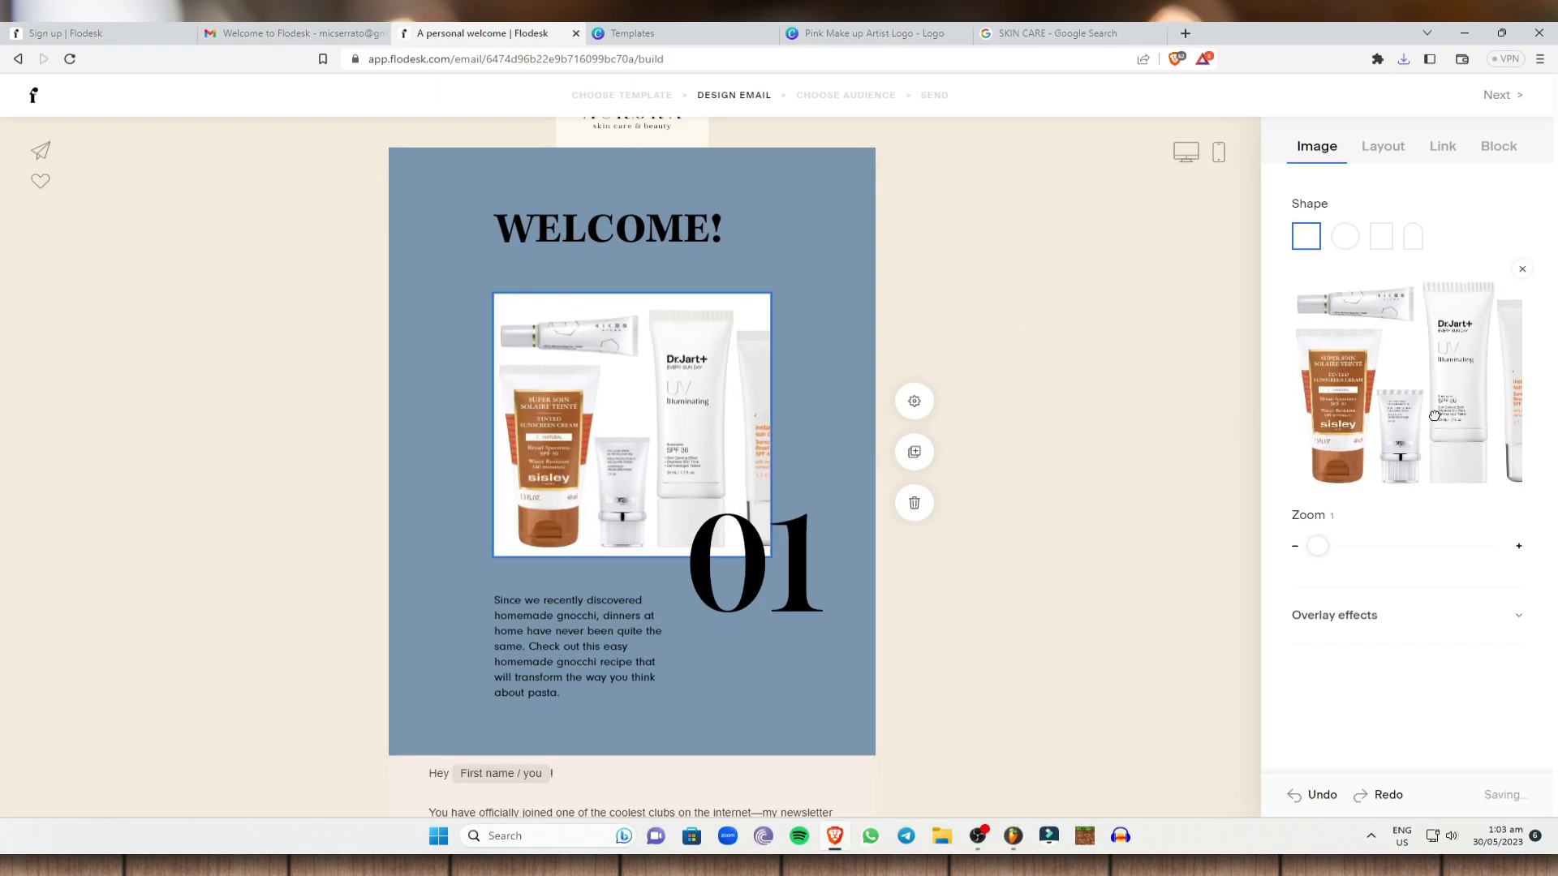
mouse_move(1434, 415)
mouse_down()
mouse_move(1385, 406)
mouse_move(1415, 407)
mouse_up()
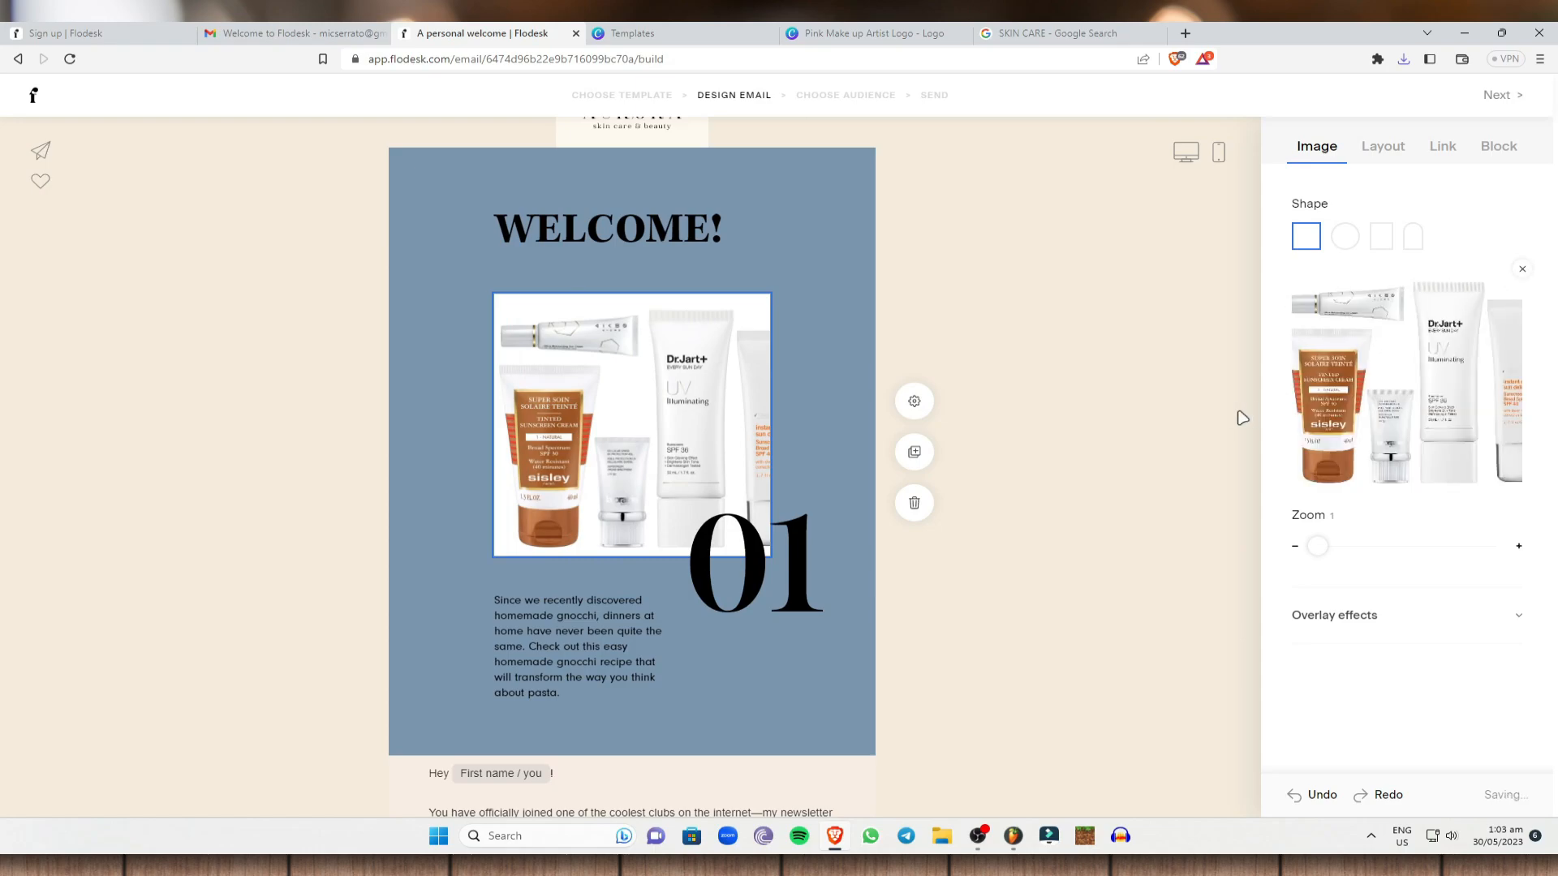
drag(1304, 411, 1374, 409)
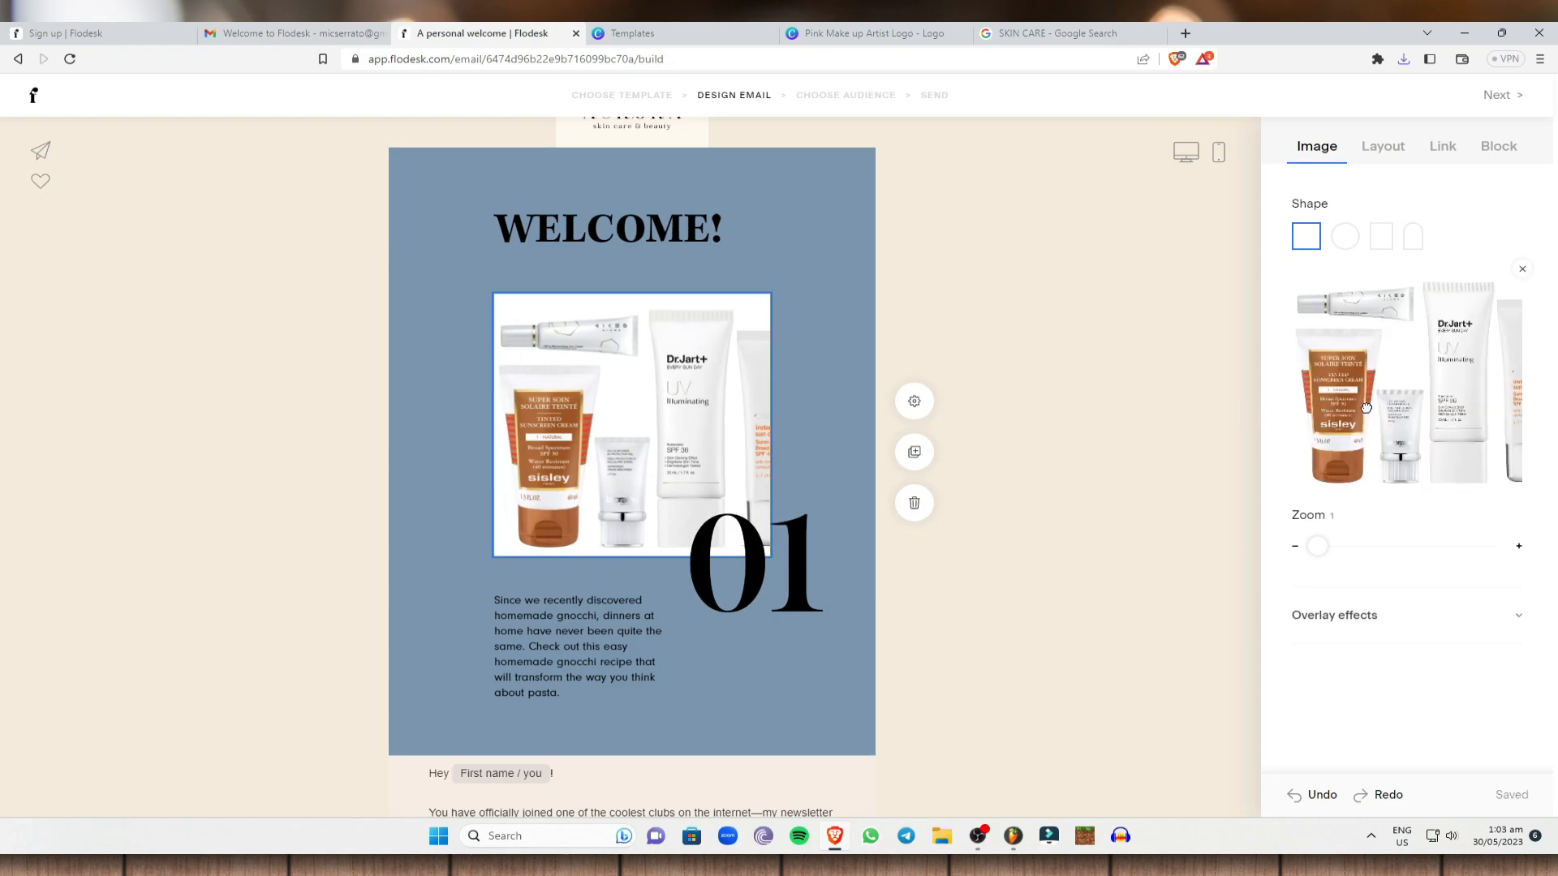
click(1099, 375)
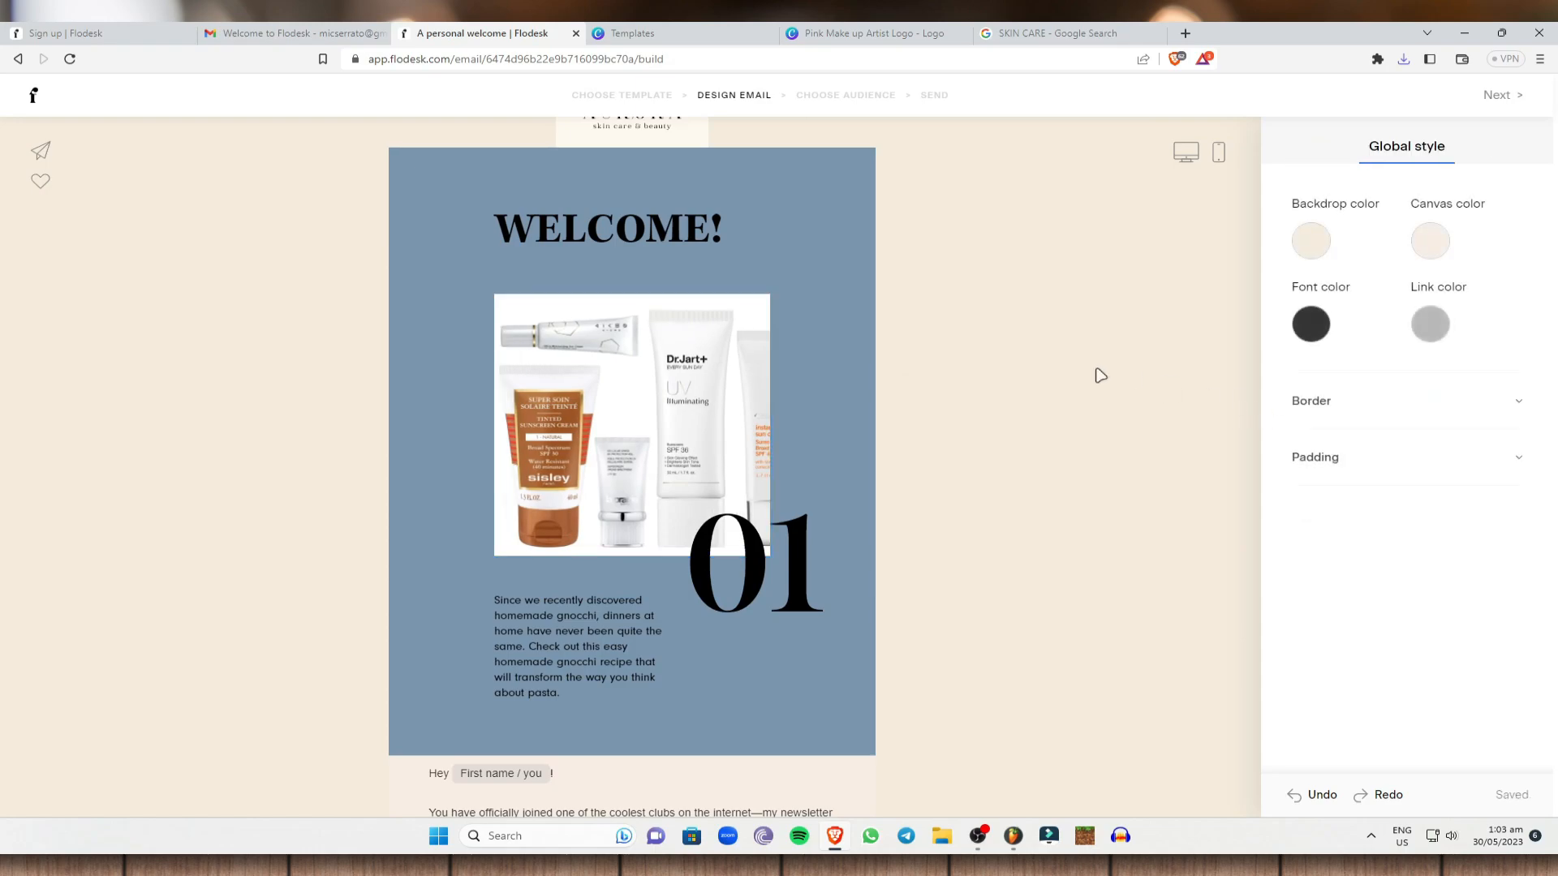
Delete the large '01' number from the WELCOME! block and drag that block above the logo.
click(761, 580)
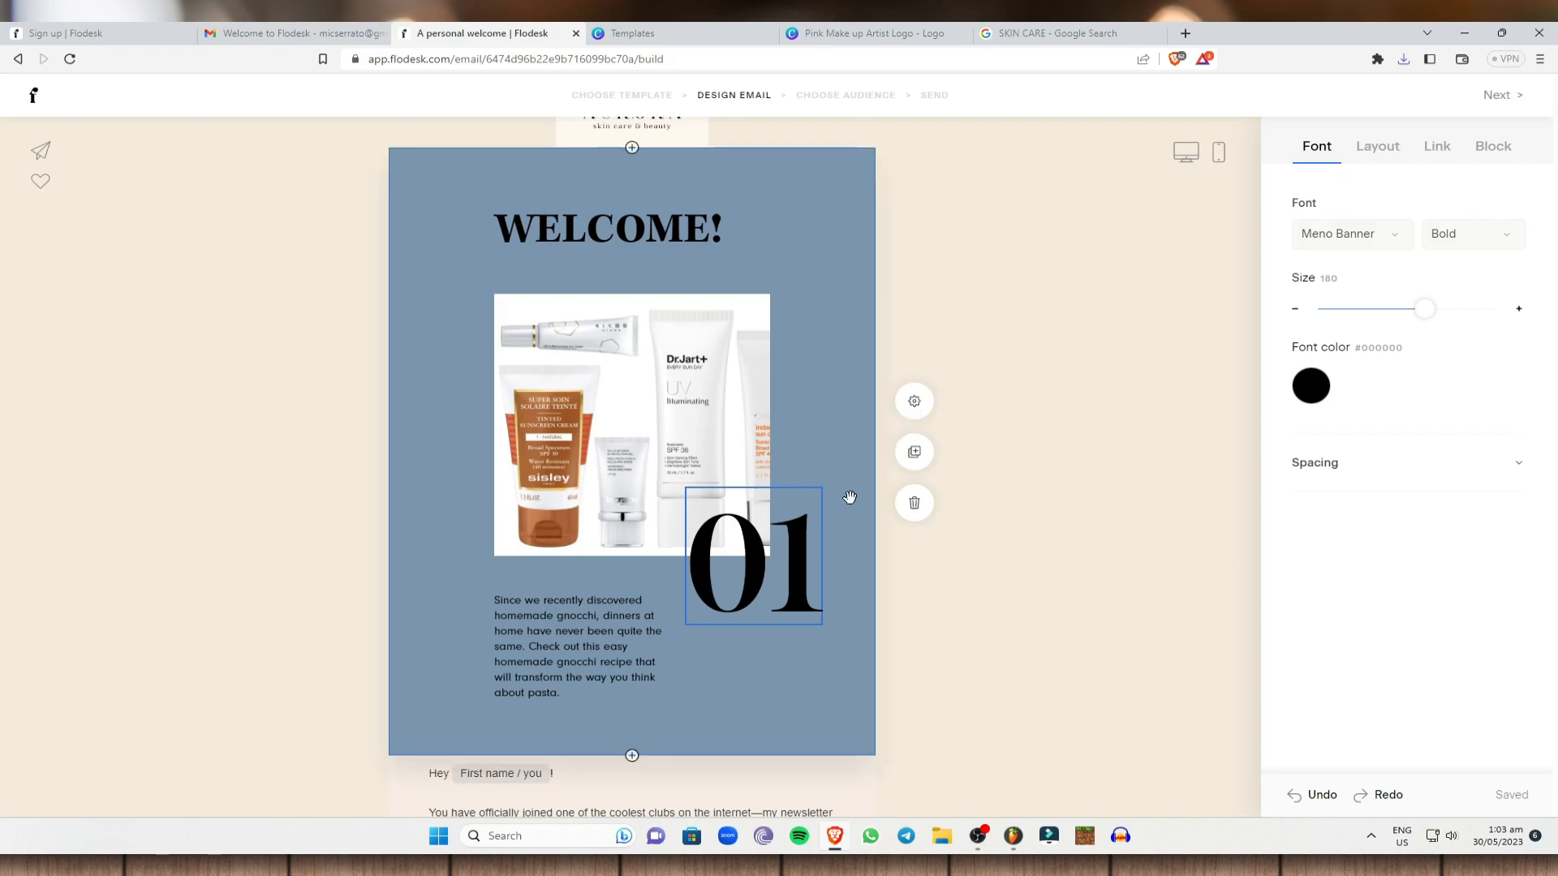
drag(818, 571, 700, 568)
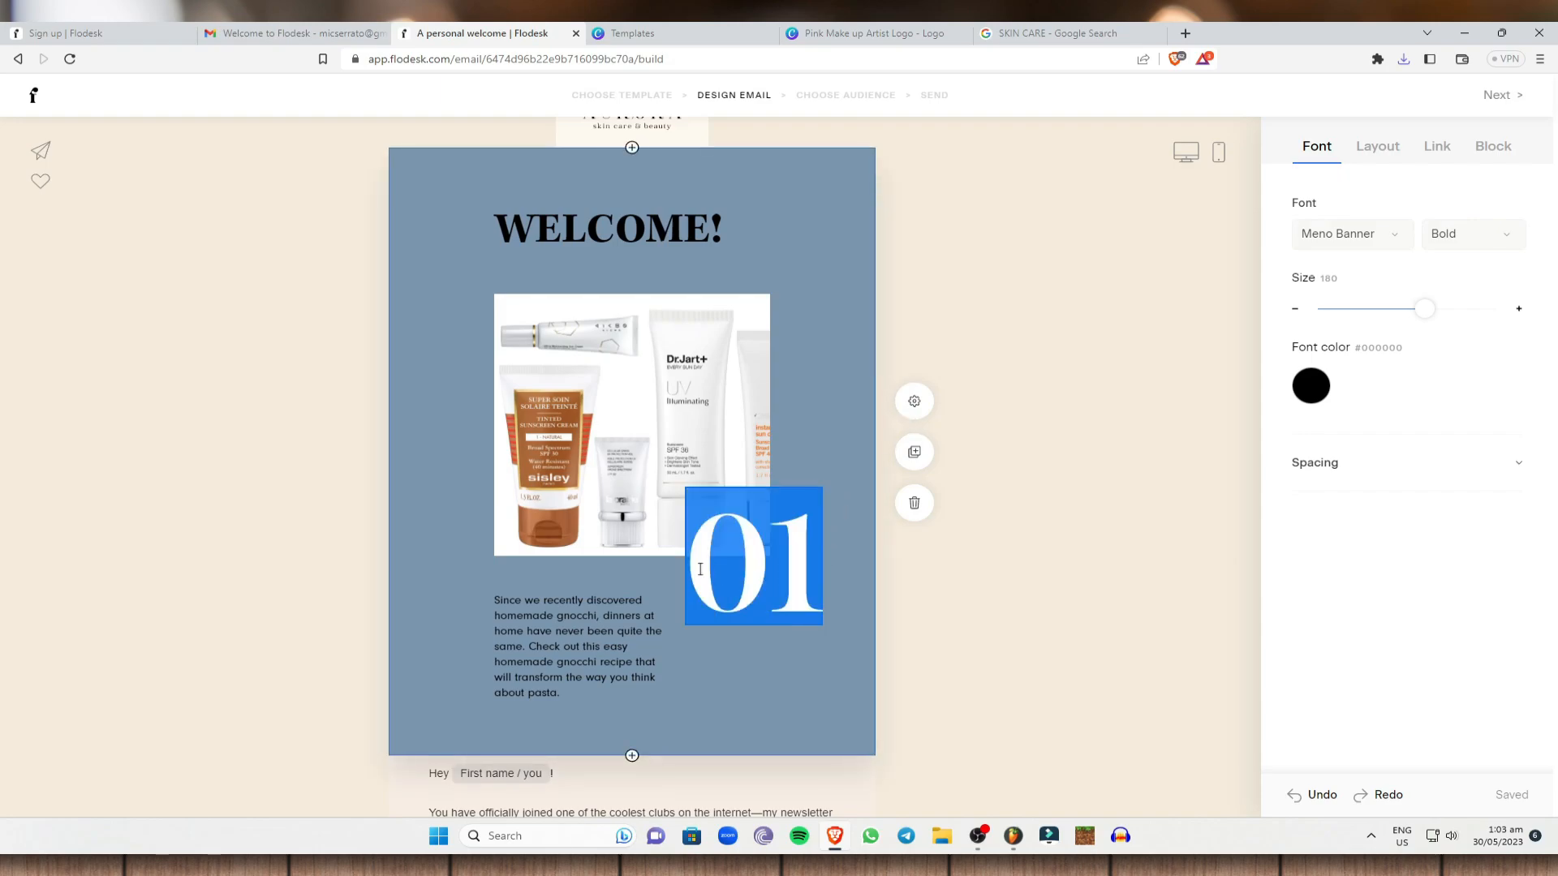
key(BackSpace)
click(278, 303)
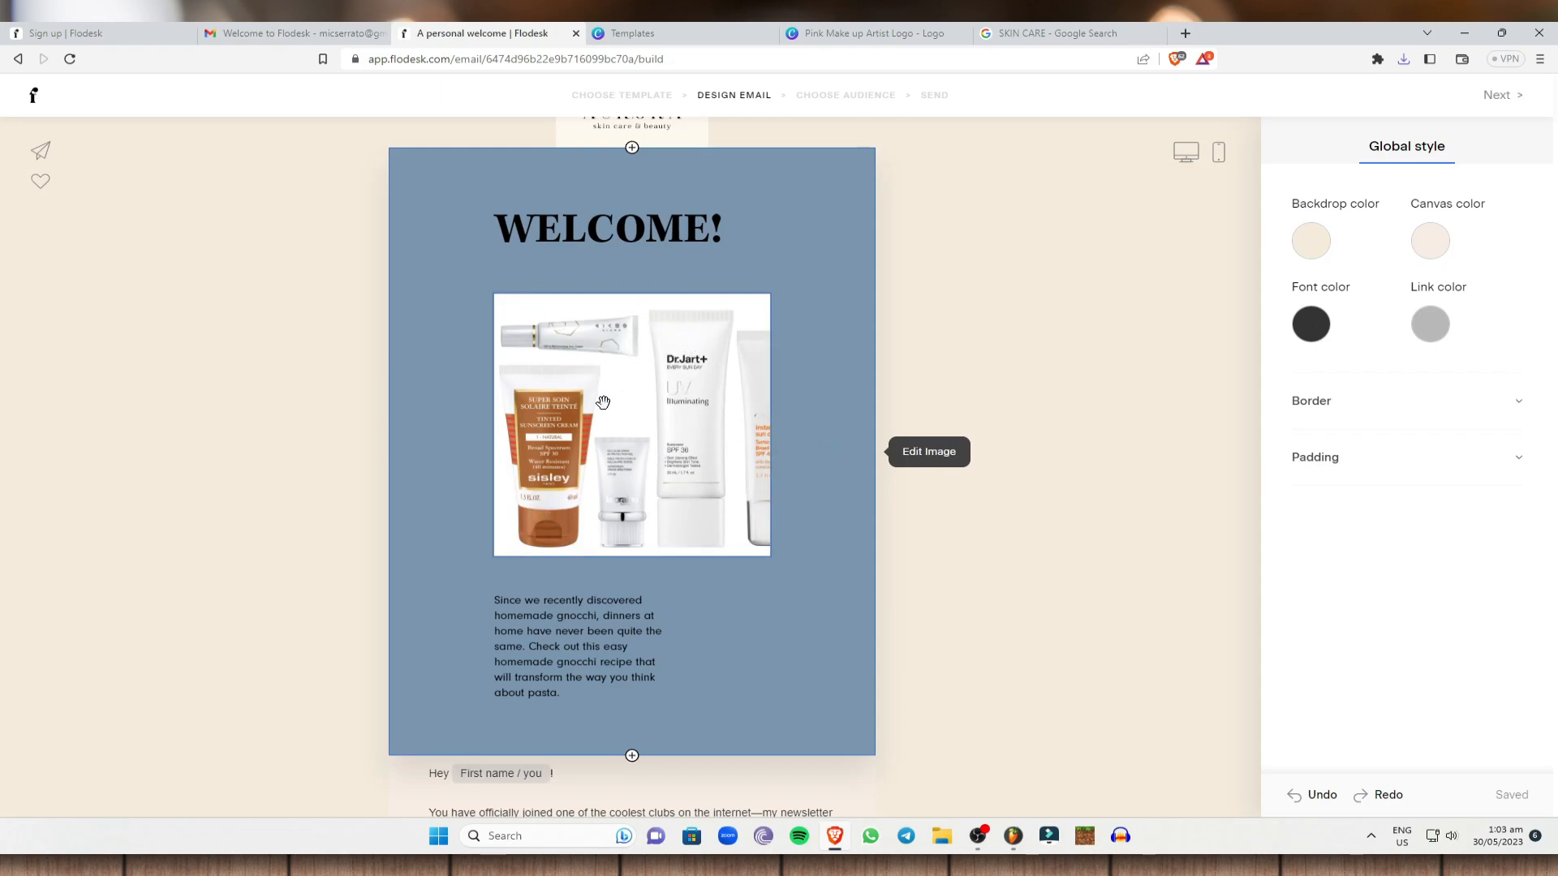
drag(603, 402, 602, 395)
Move the Aurora logo block back above the blue WELCOME! block.
scroll(742, 545, up, 2)
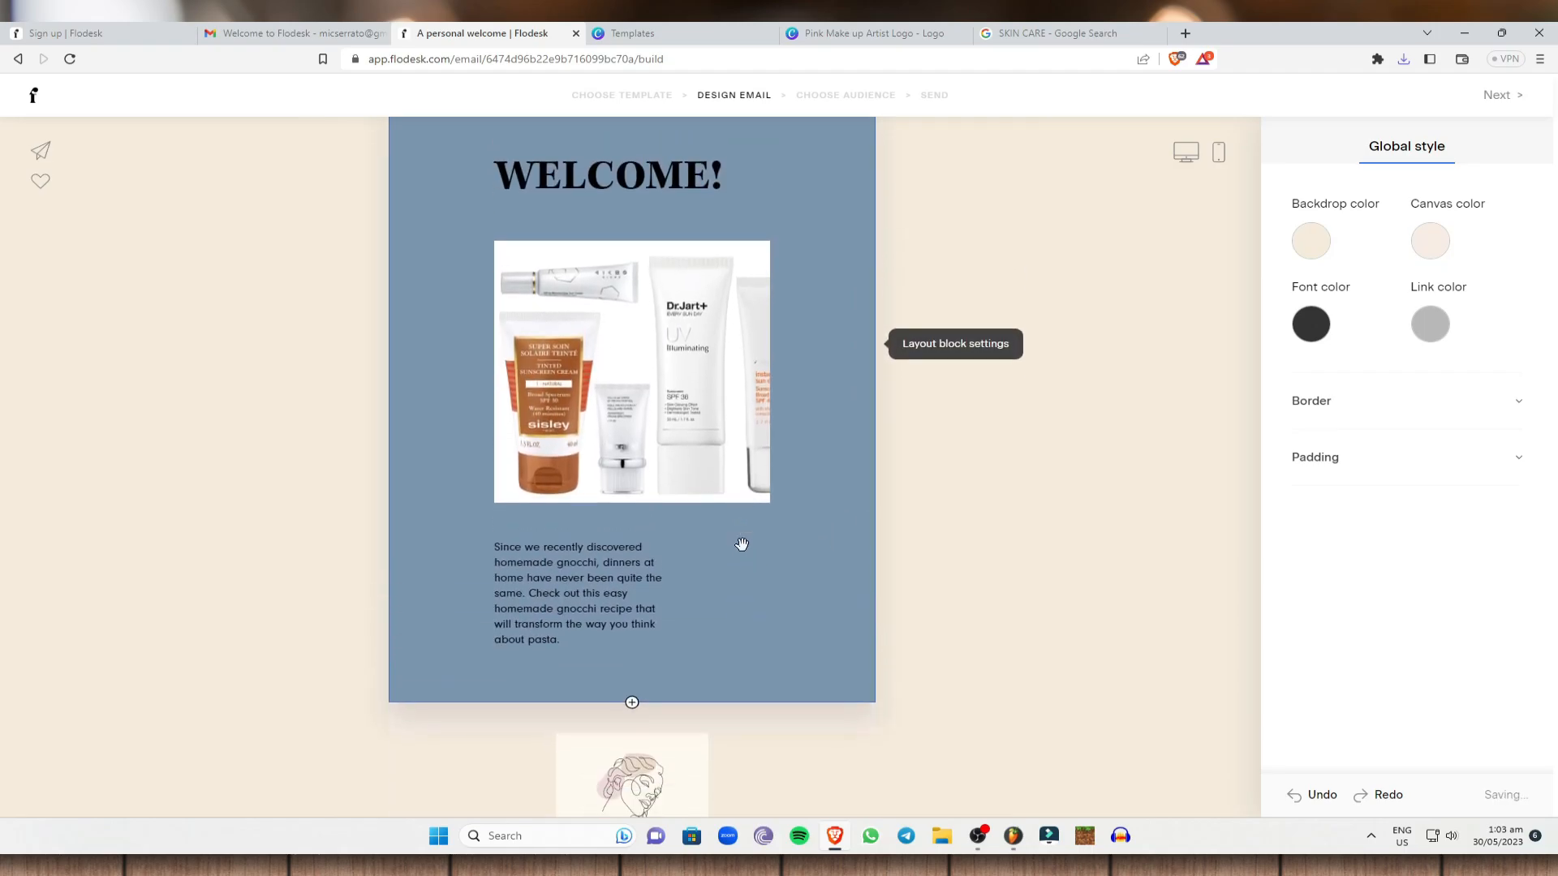
scroll(742, 544, down, 5)
scroll(714, 359, up, 3)
scroll(651, 231, down, 1)
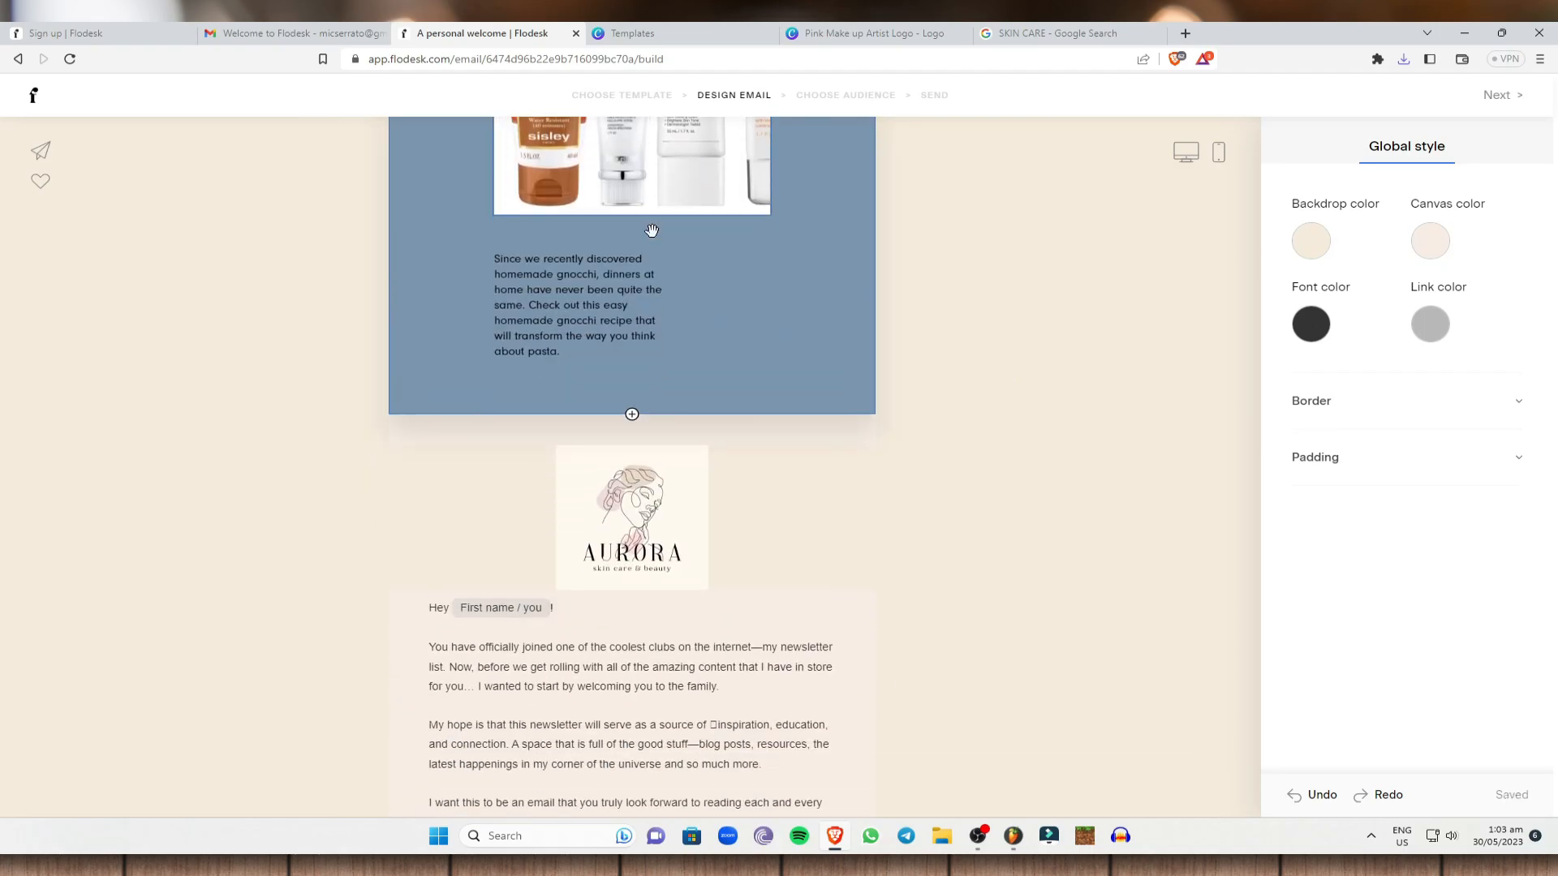
scroll(651, 230, up, 4)
drag(742, 759, 735, 130)
Replace the gnocchi paragraph with 'ADD TEXT REGARDING THE PRODUCT YOU ARE PROMOTING'.
scroll(719, 660, down, 4)
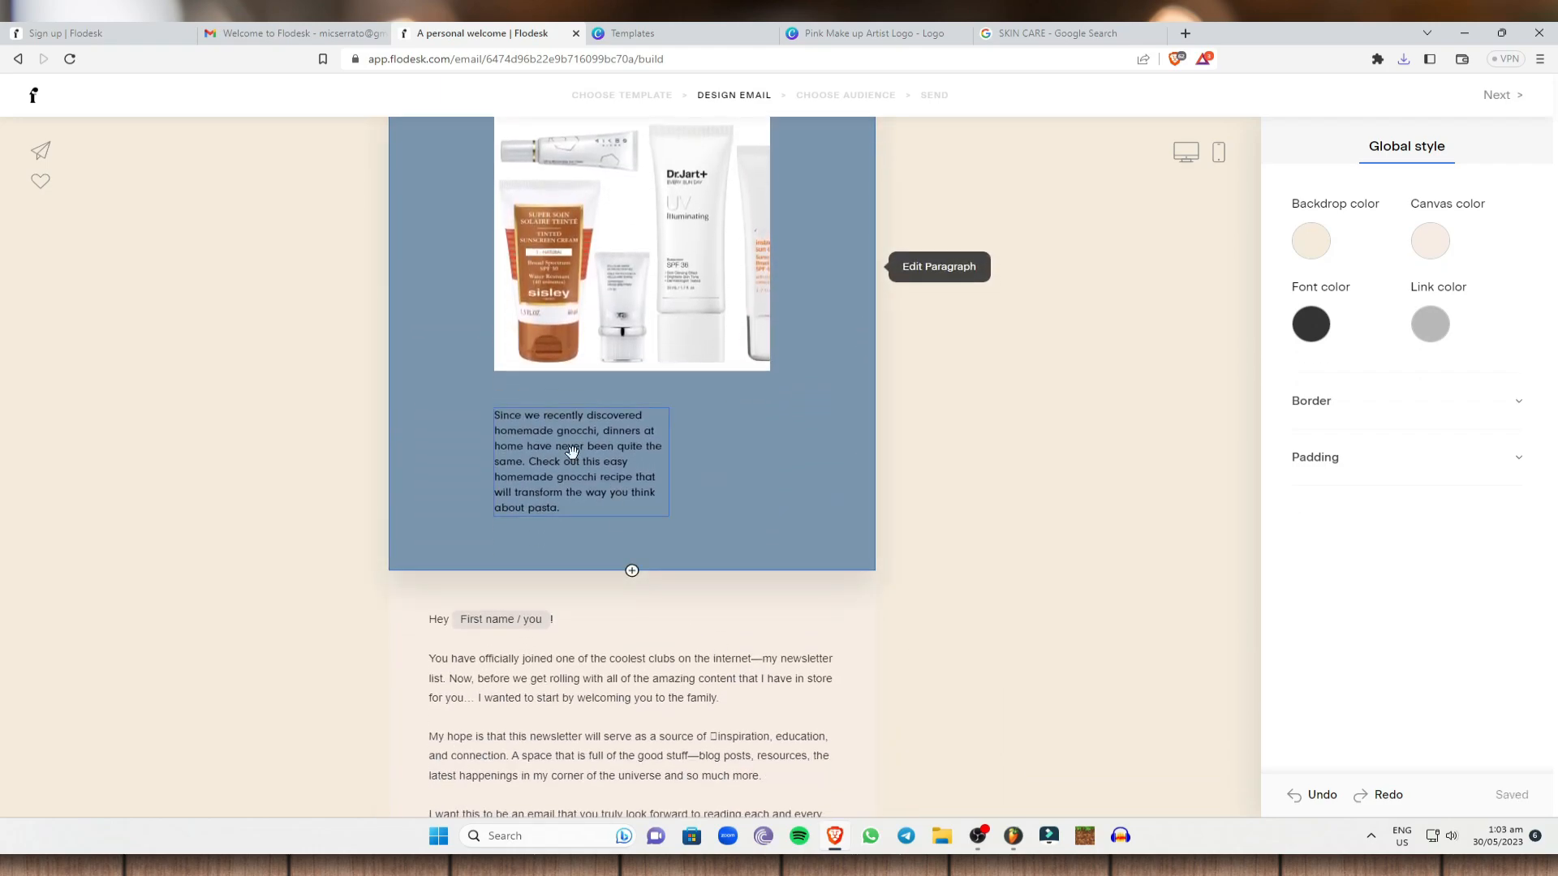
click(572, 451)
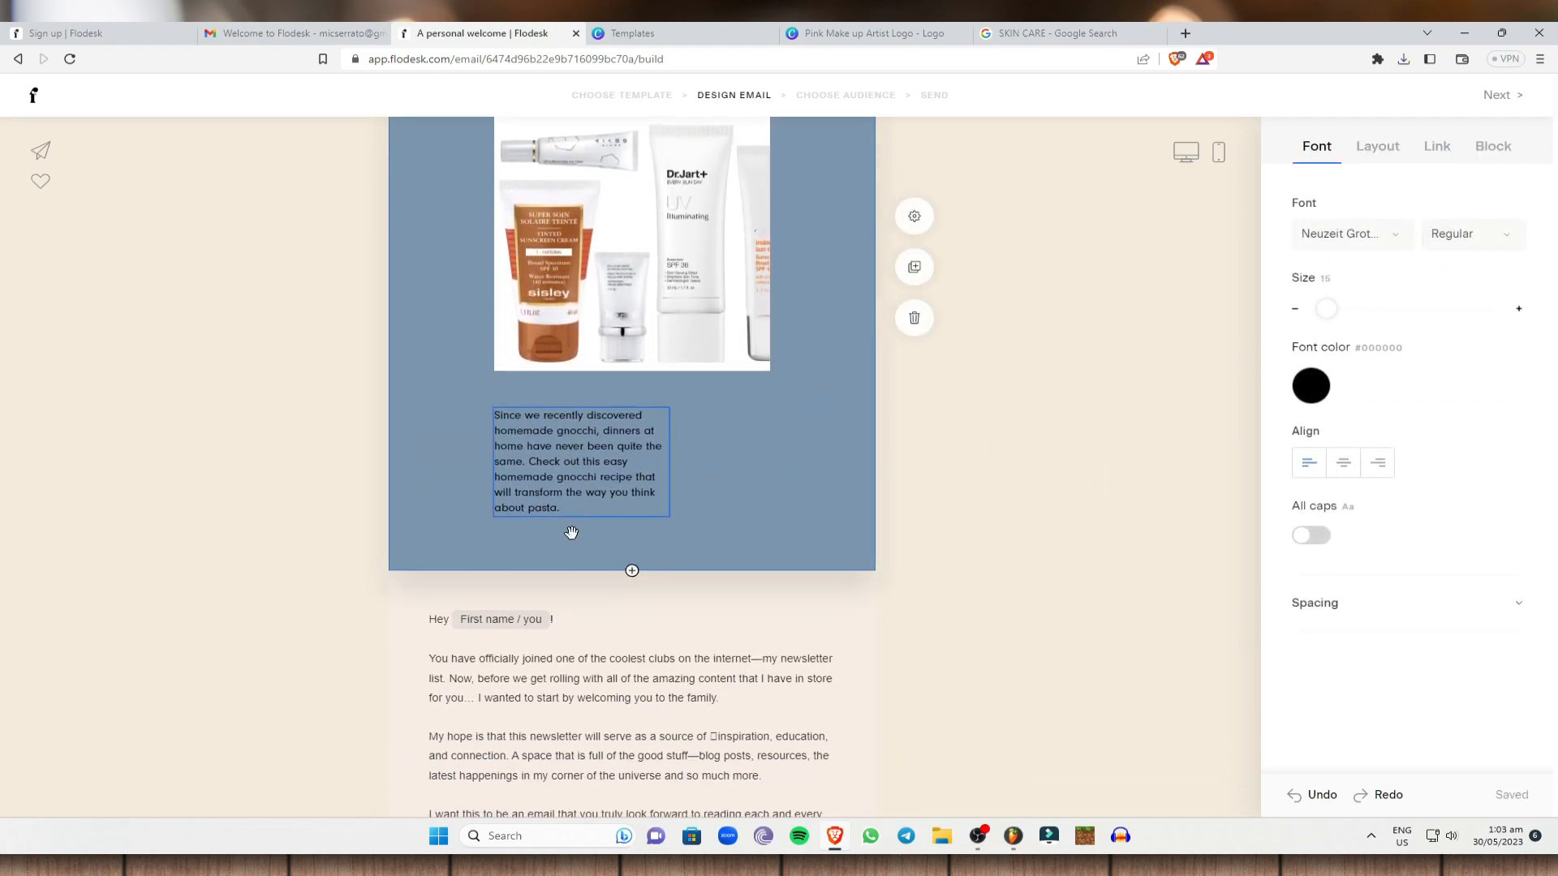
scroll(598, 314, up, 2)
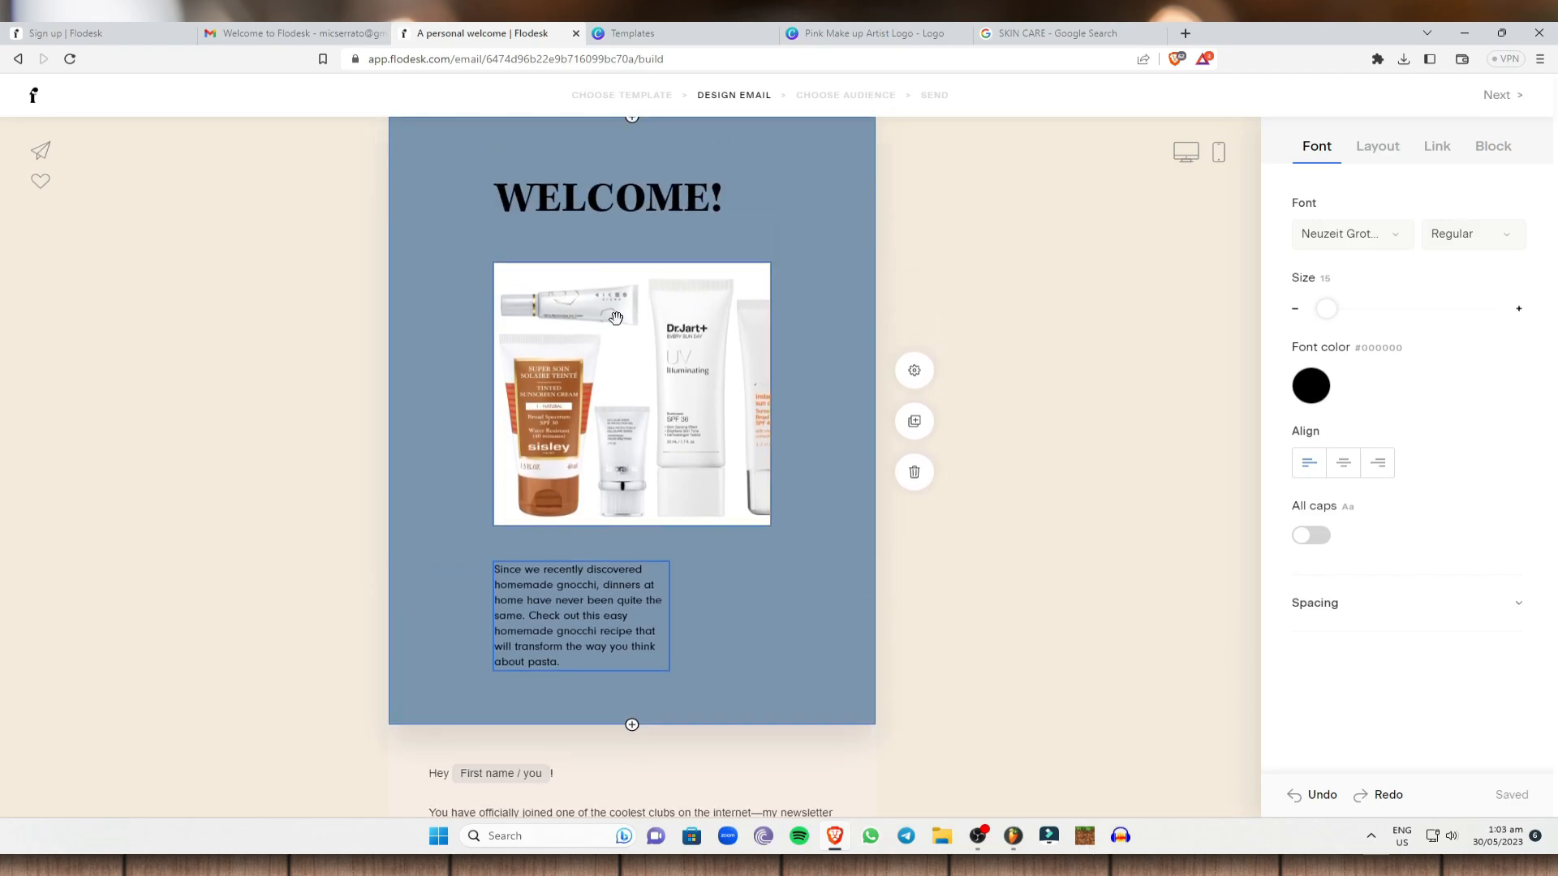
drag(604, 673, 452, 566)
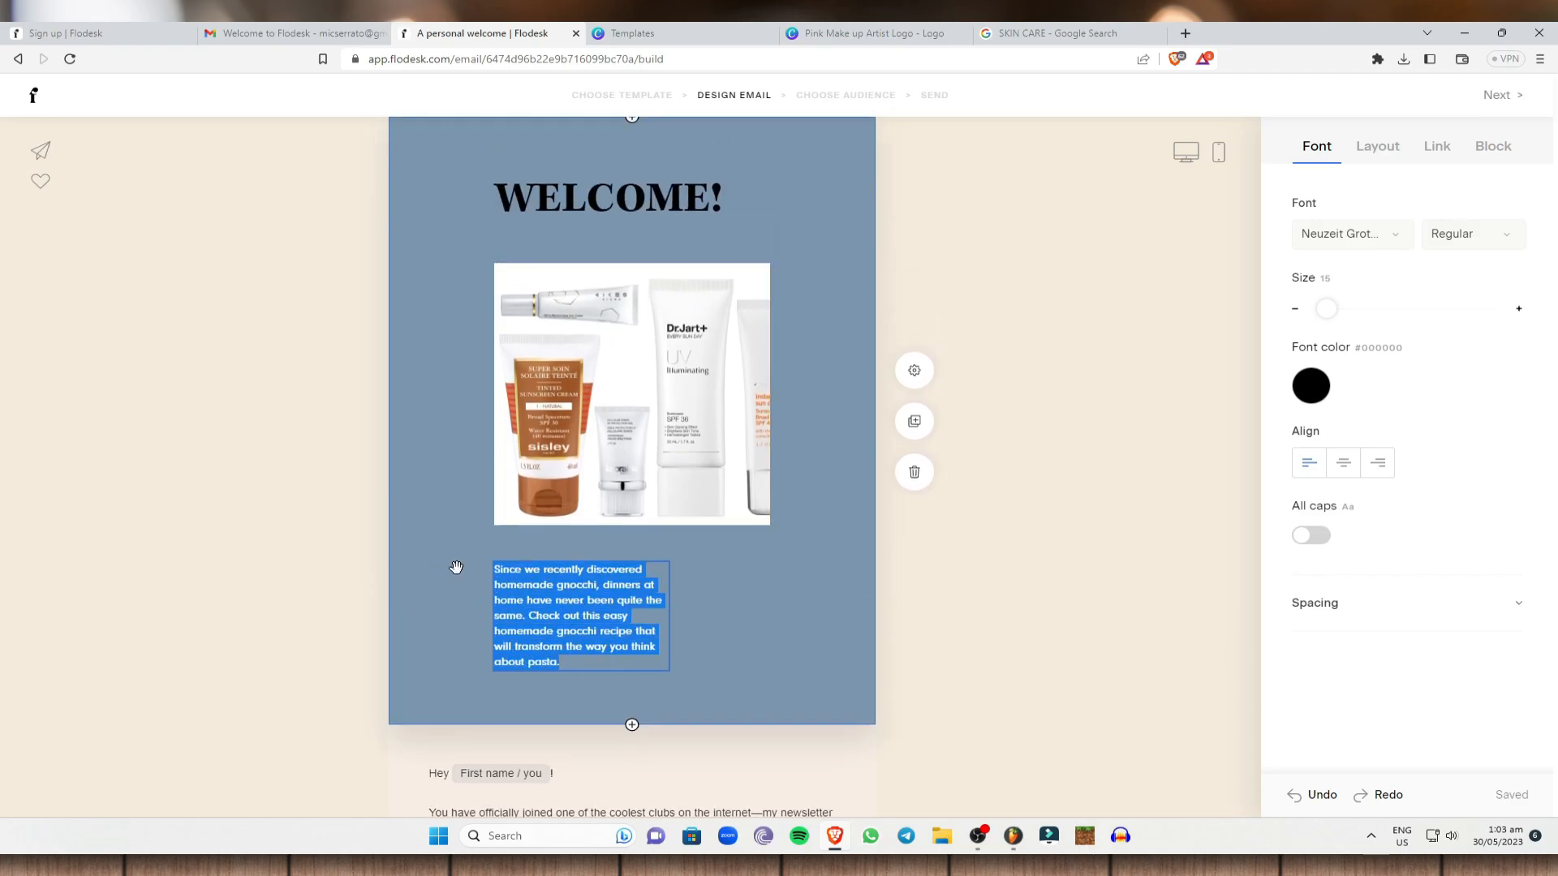
text(ADD TEXT REGARDING)
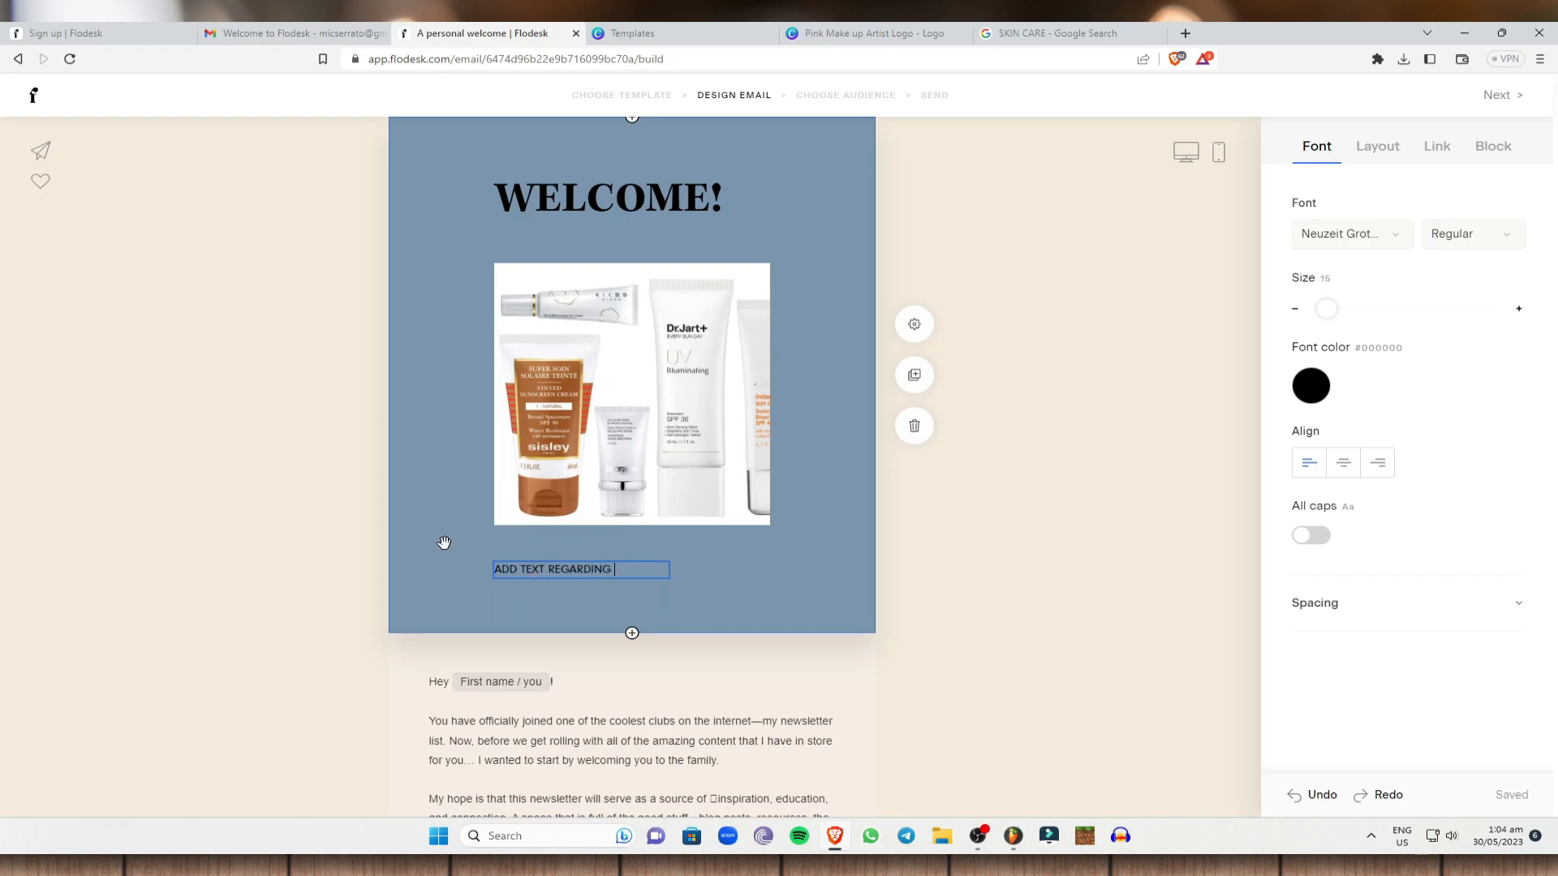
text( THE PRODUCT YOU ARE PROMOTING)
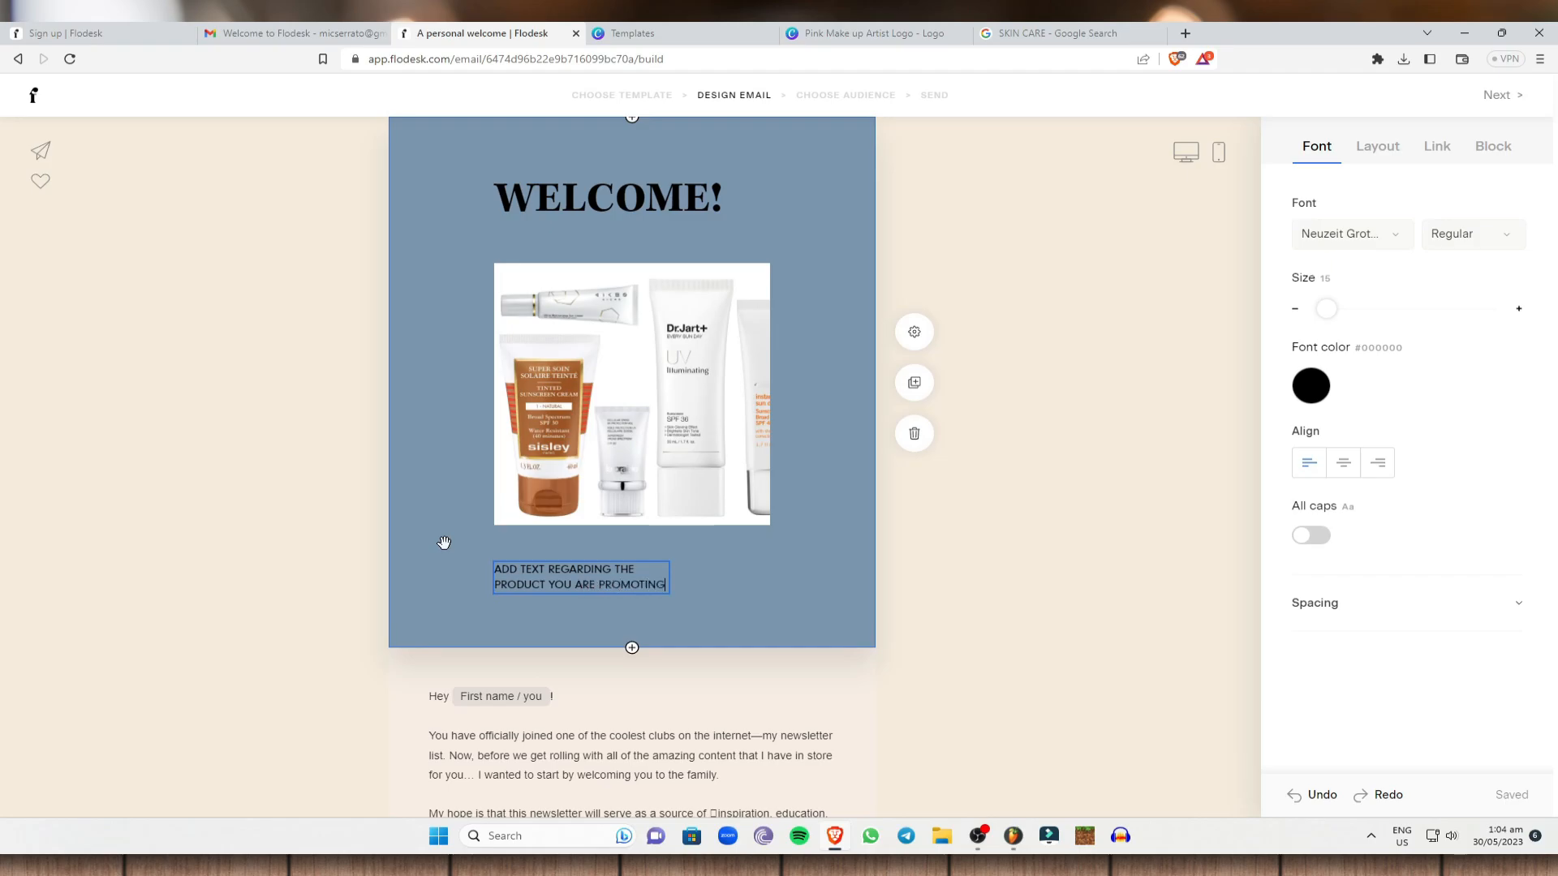
click(966, 441)
Keep the letter's 'Hey First name' greeting tag with 'you' as its fallback text.
scroll(556, 579, down, 2)
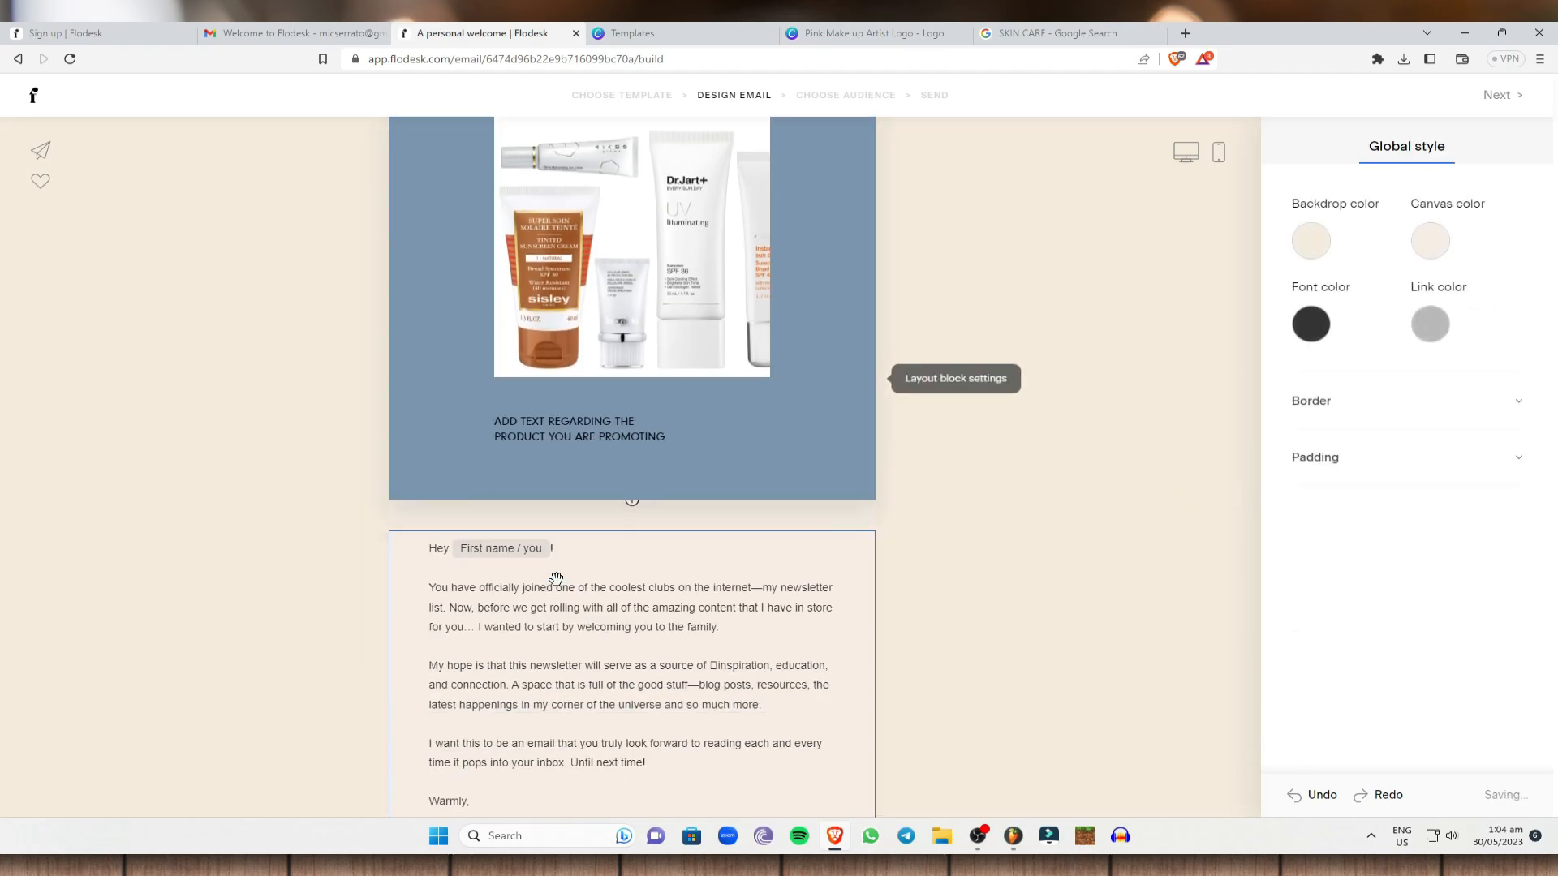
scroll(556, 579, down, 2)
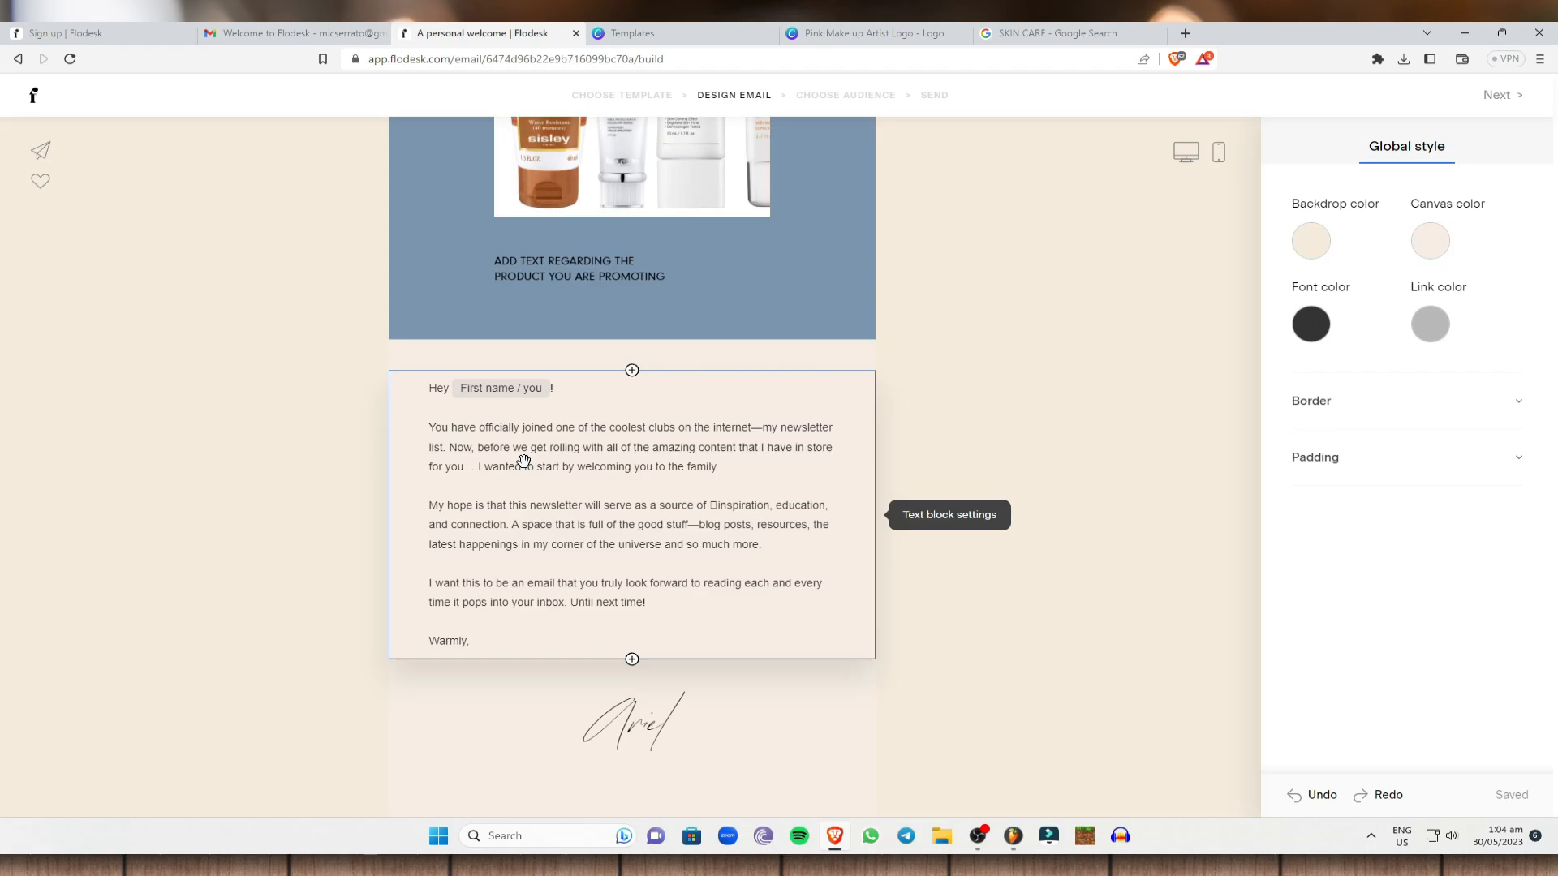
click(560, 644)
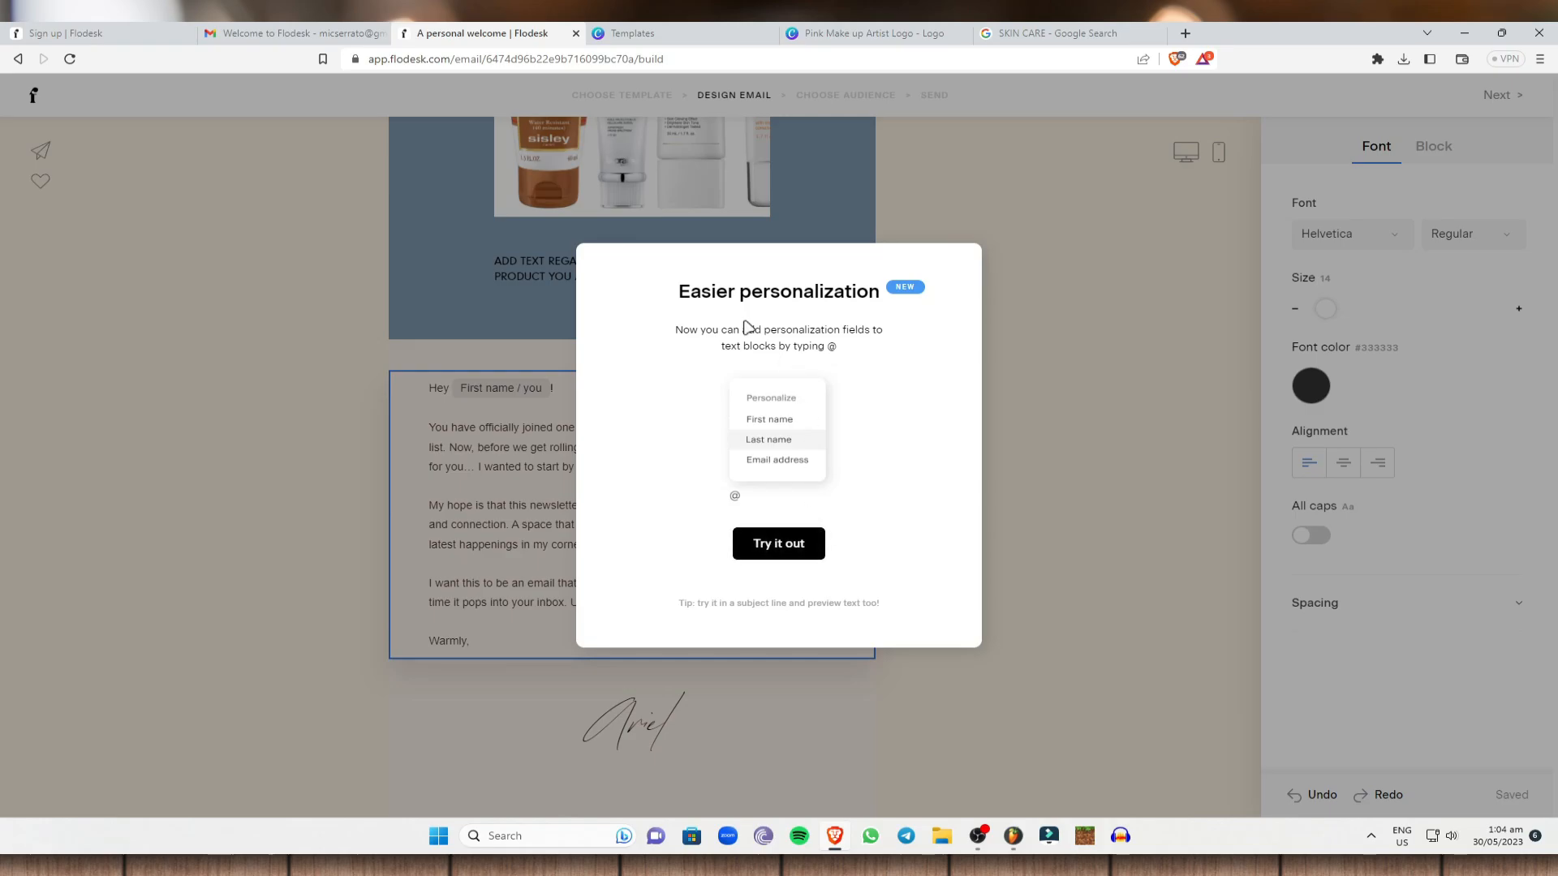
click(806, 545)
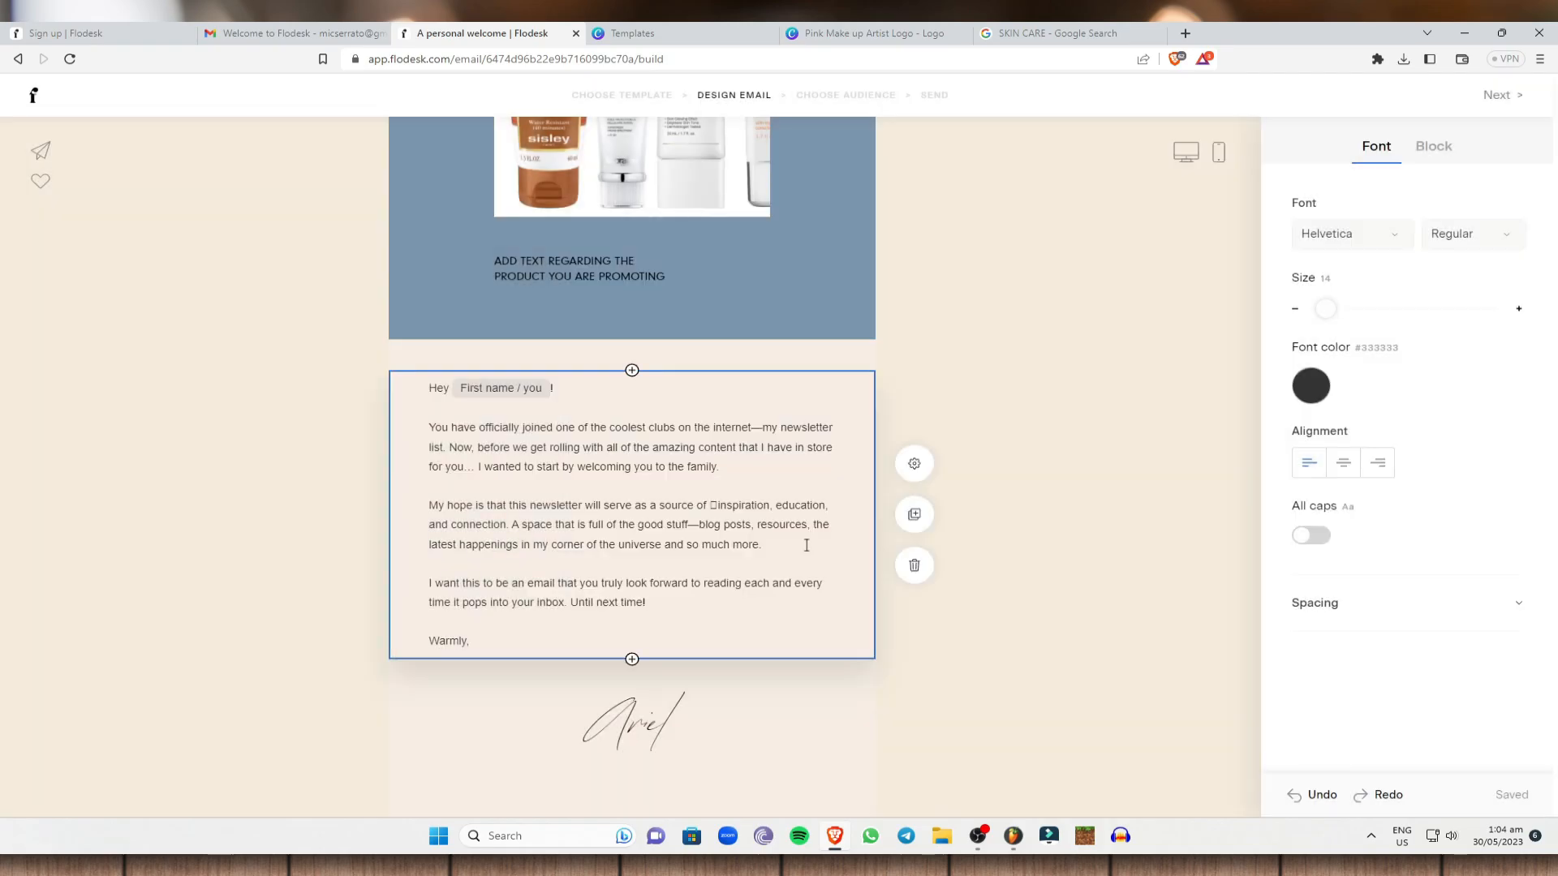
click(539, 390)
click(616, 323)
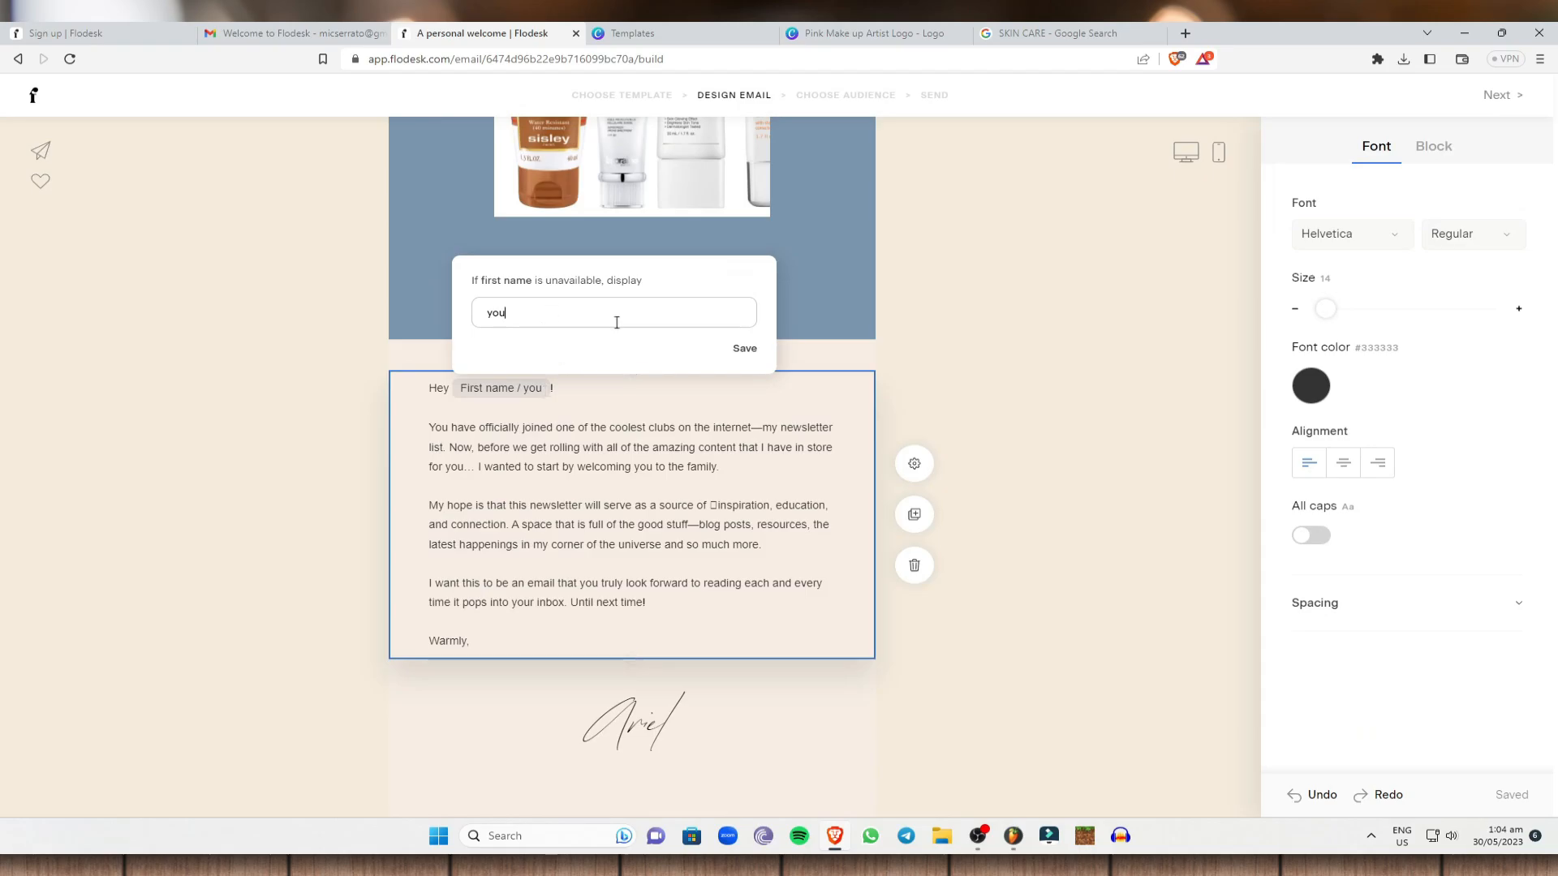
click(494, 409)
drag(487, 644, 420, 389)
click(1078, 431)
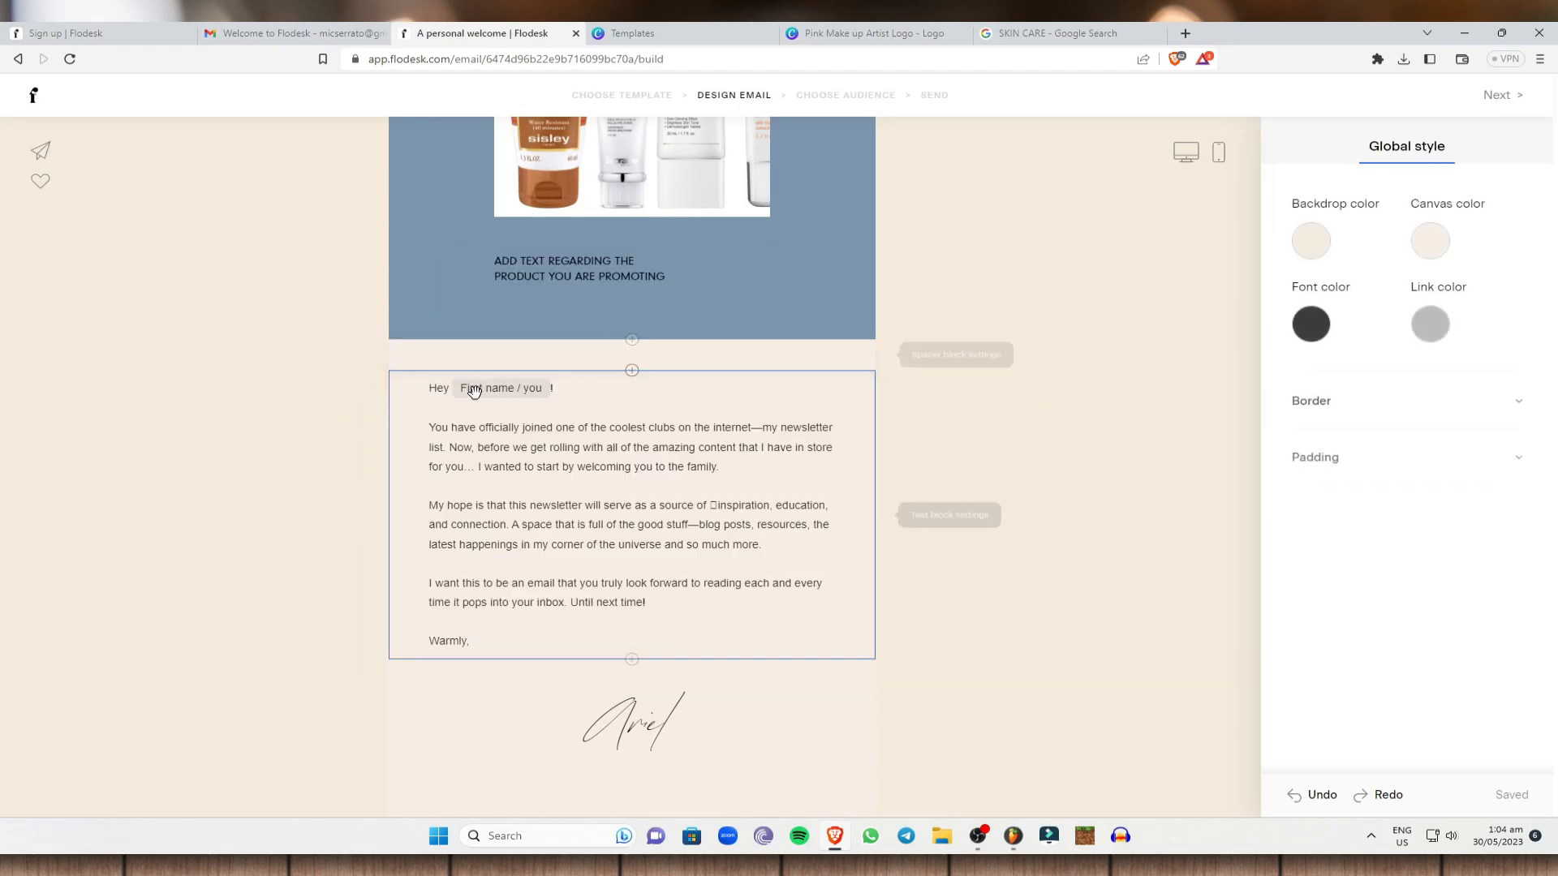
scroll(642, 530, down, 4)
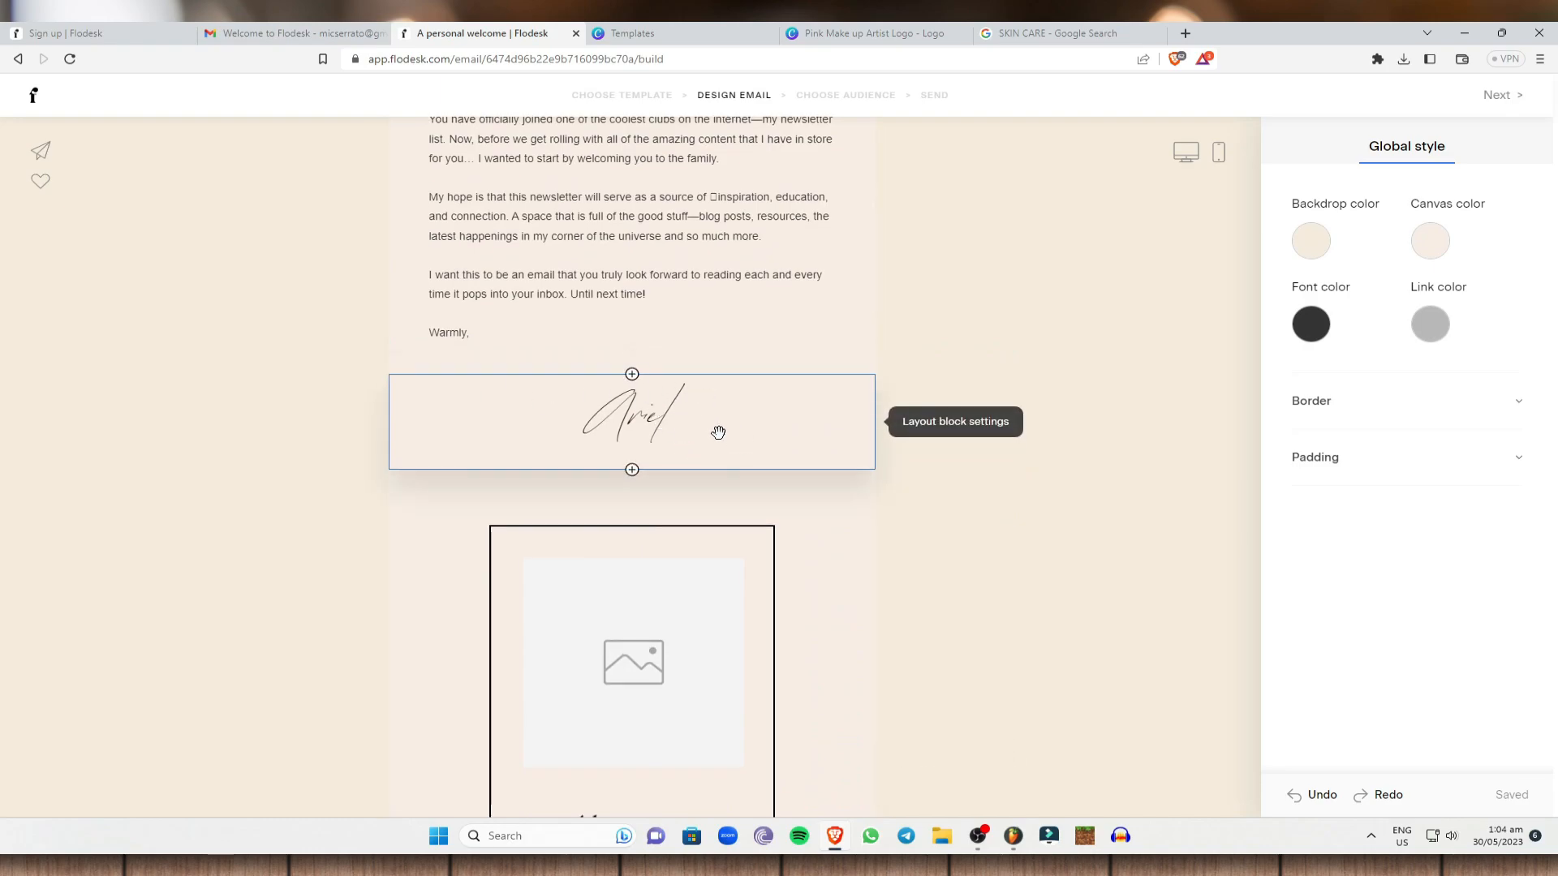
Change the script signature from Ariel to Mich.
click(670, 424)
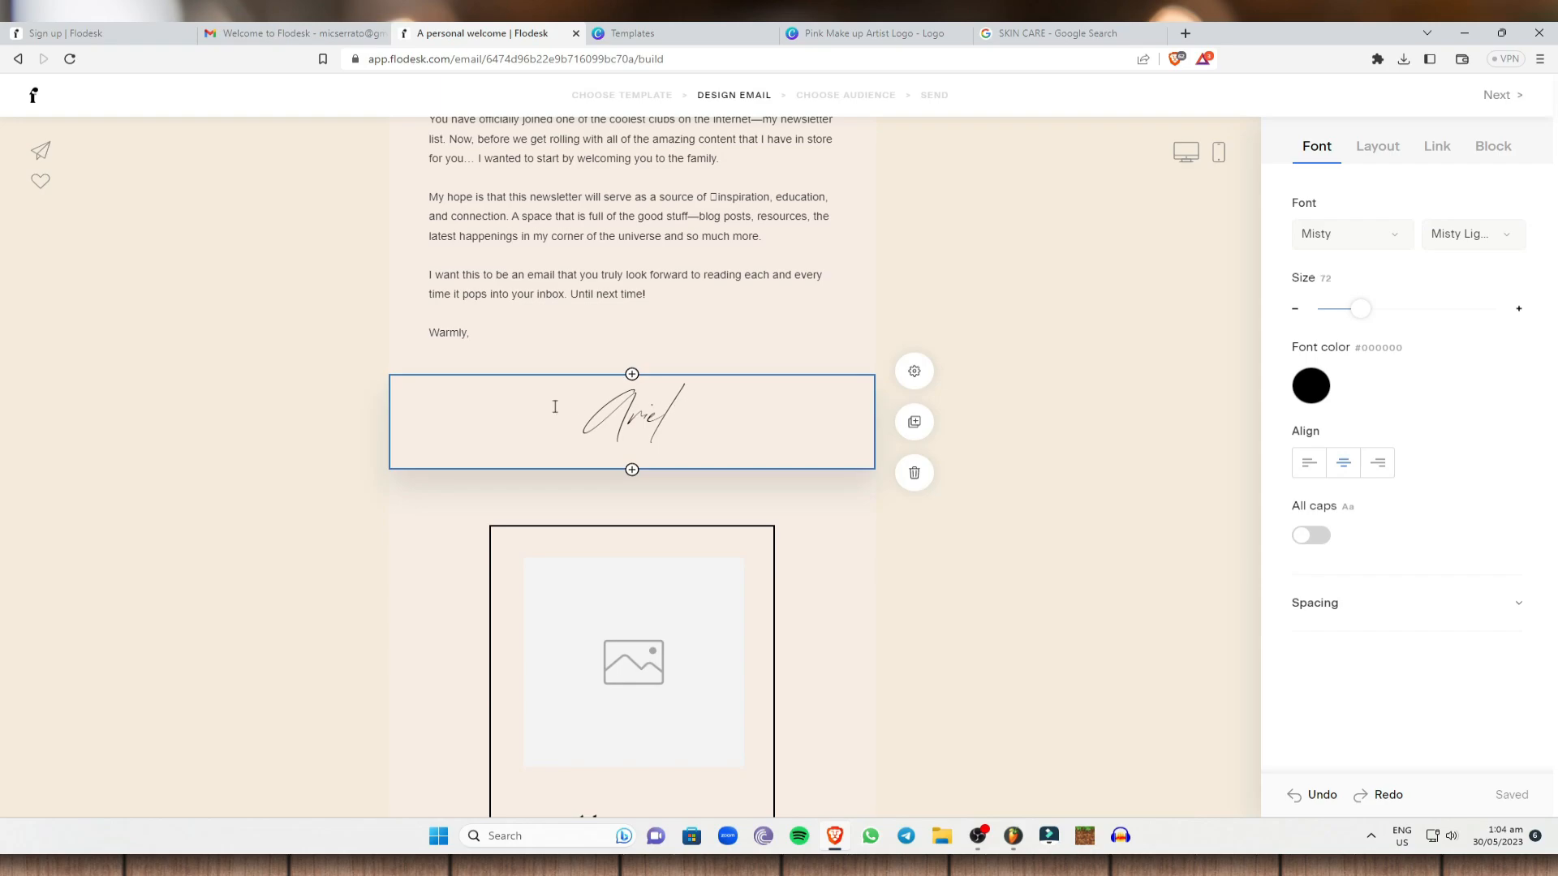
key(Delete)
key(Delete)
key(Delete)
key(Delete)
text(Mi)
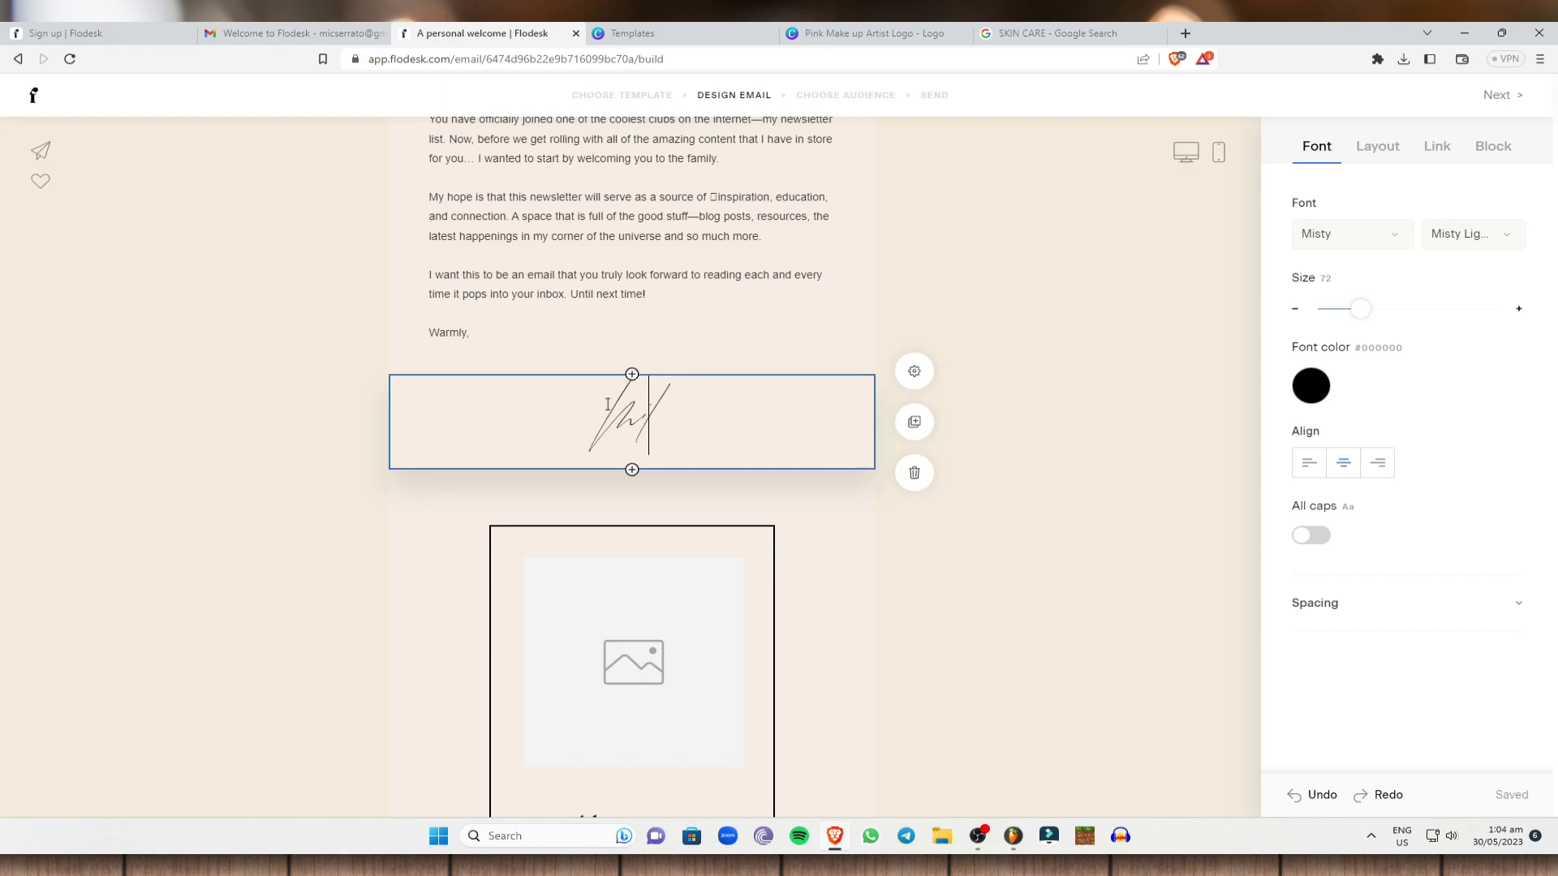
text(ch)
click(1098, 400)
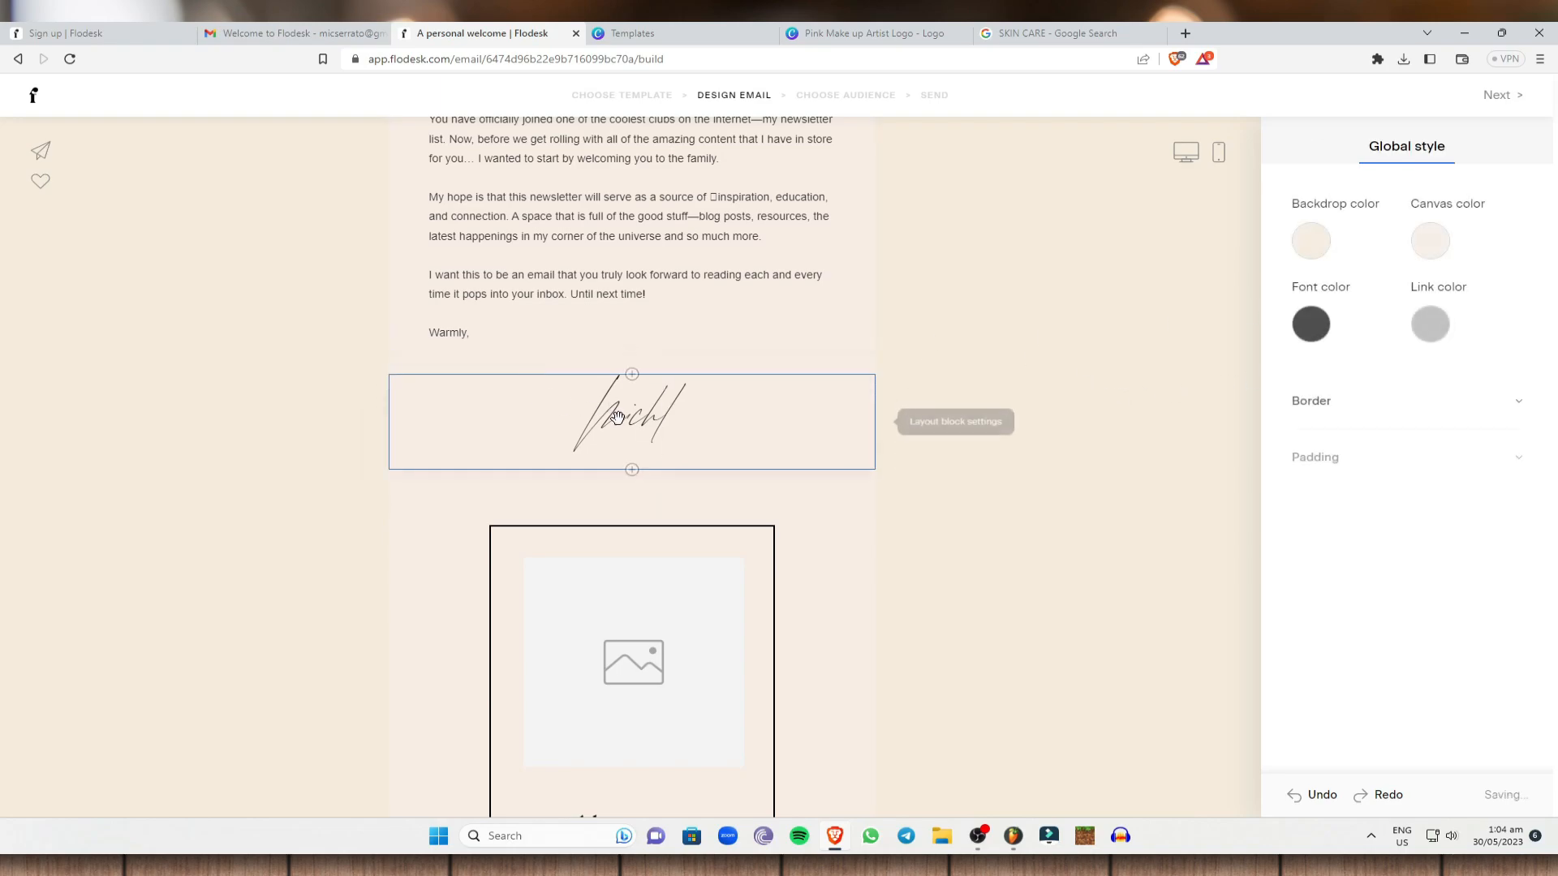
scroll(616, 416, down, 3)
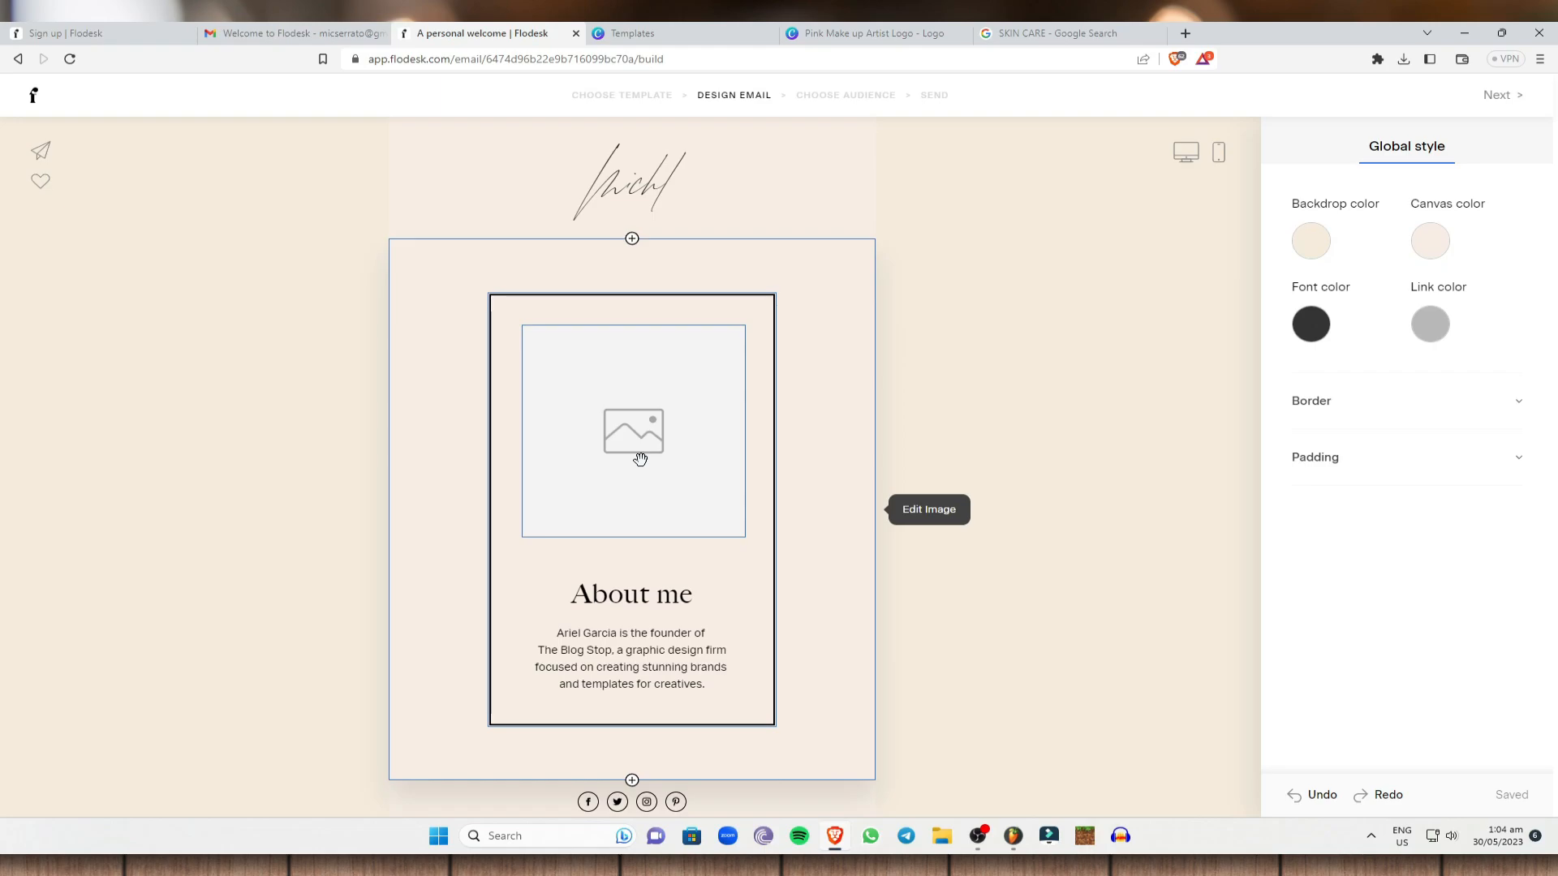
Try landscape and portrait shapes on the About me image, then return it to square.
click(689, 406)
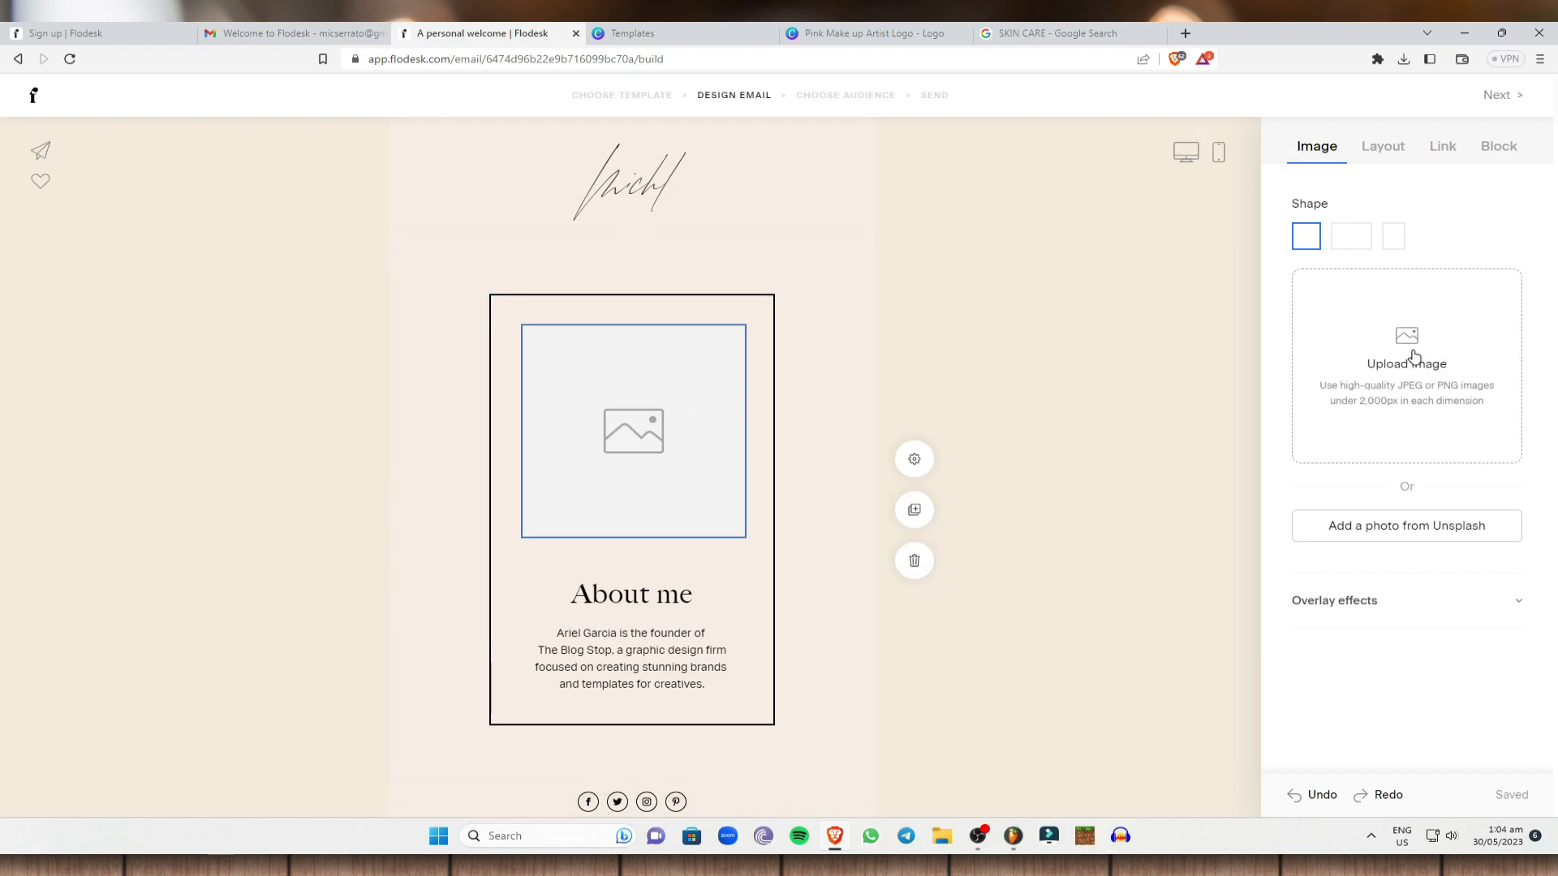
click(1352, 242)
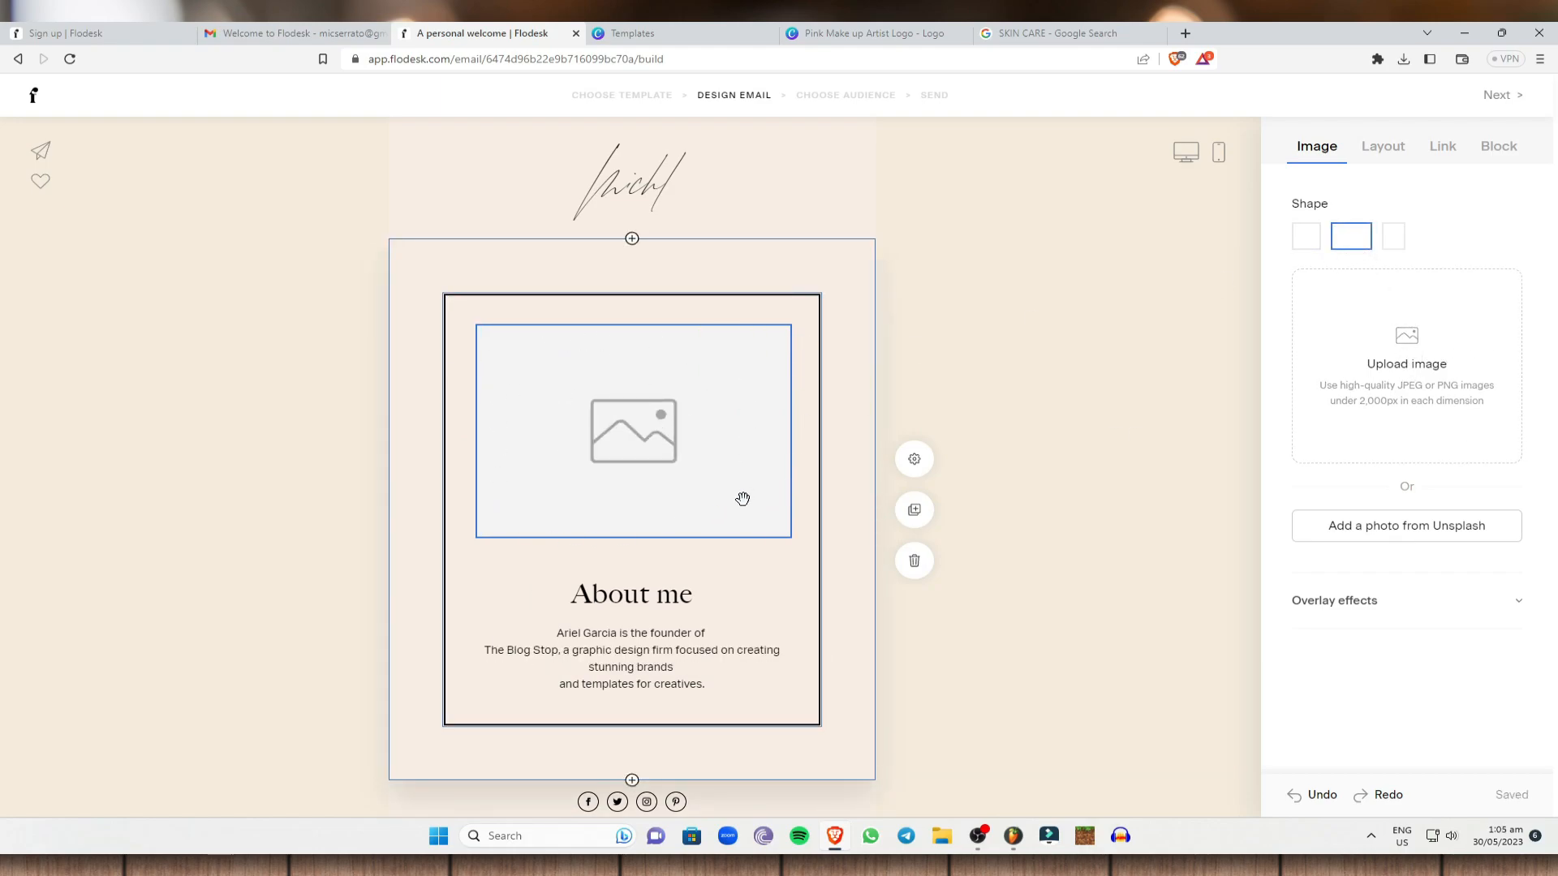
click(1400, 246)
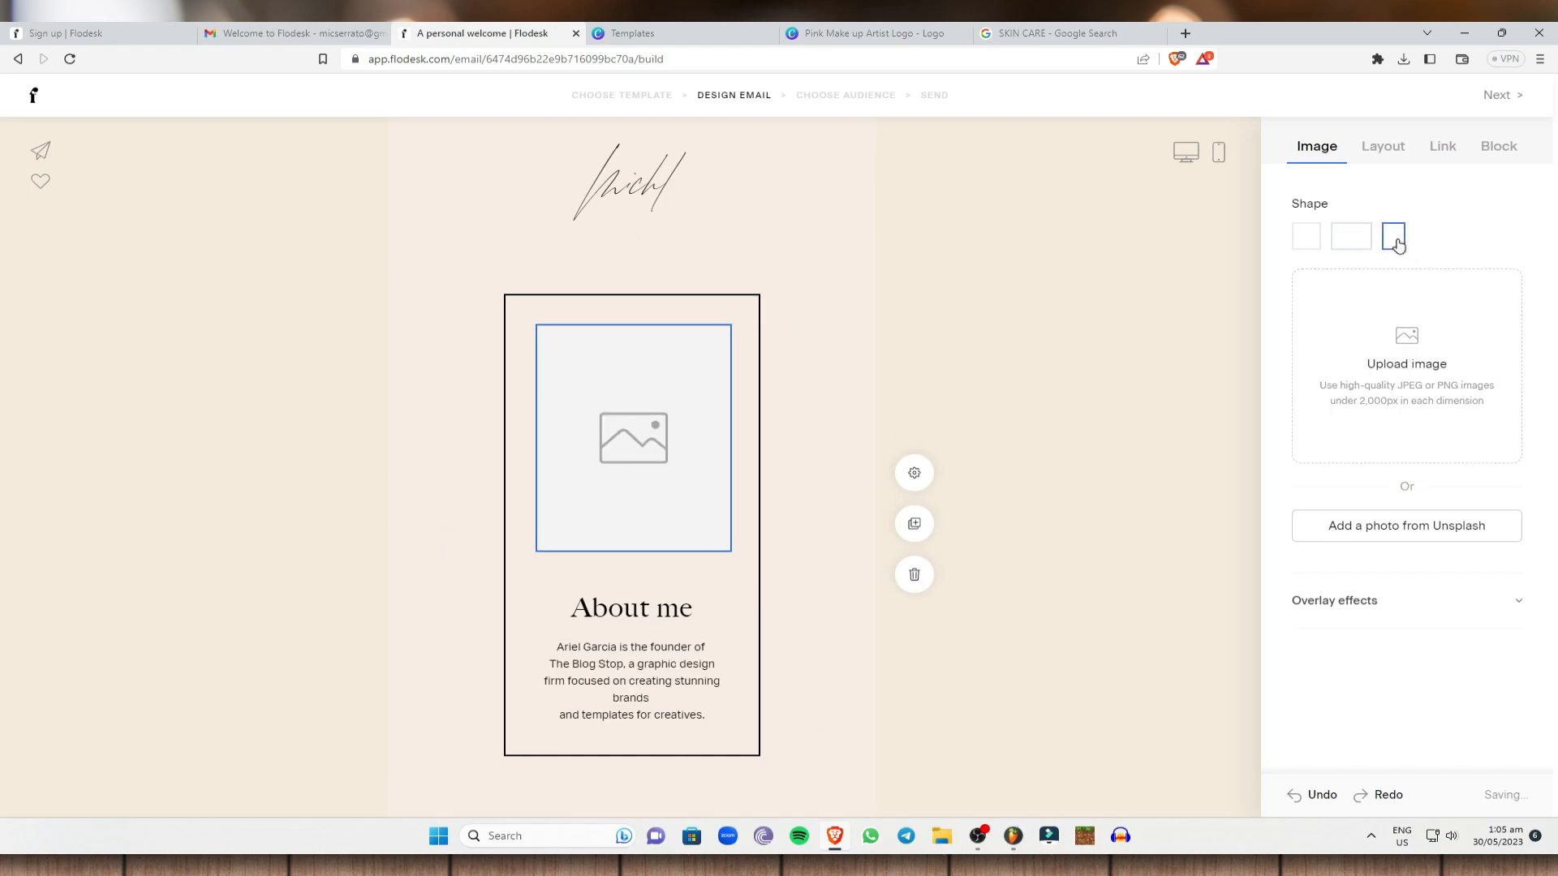
click(1347, 242)
click(1312, 243)
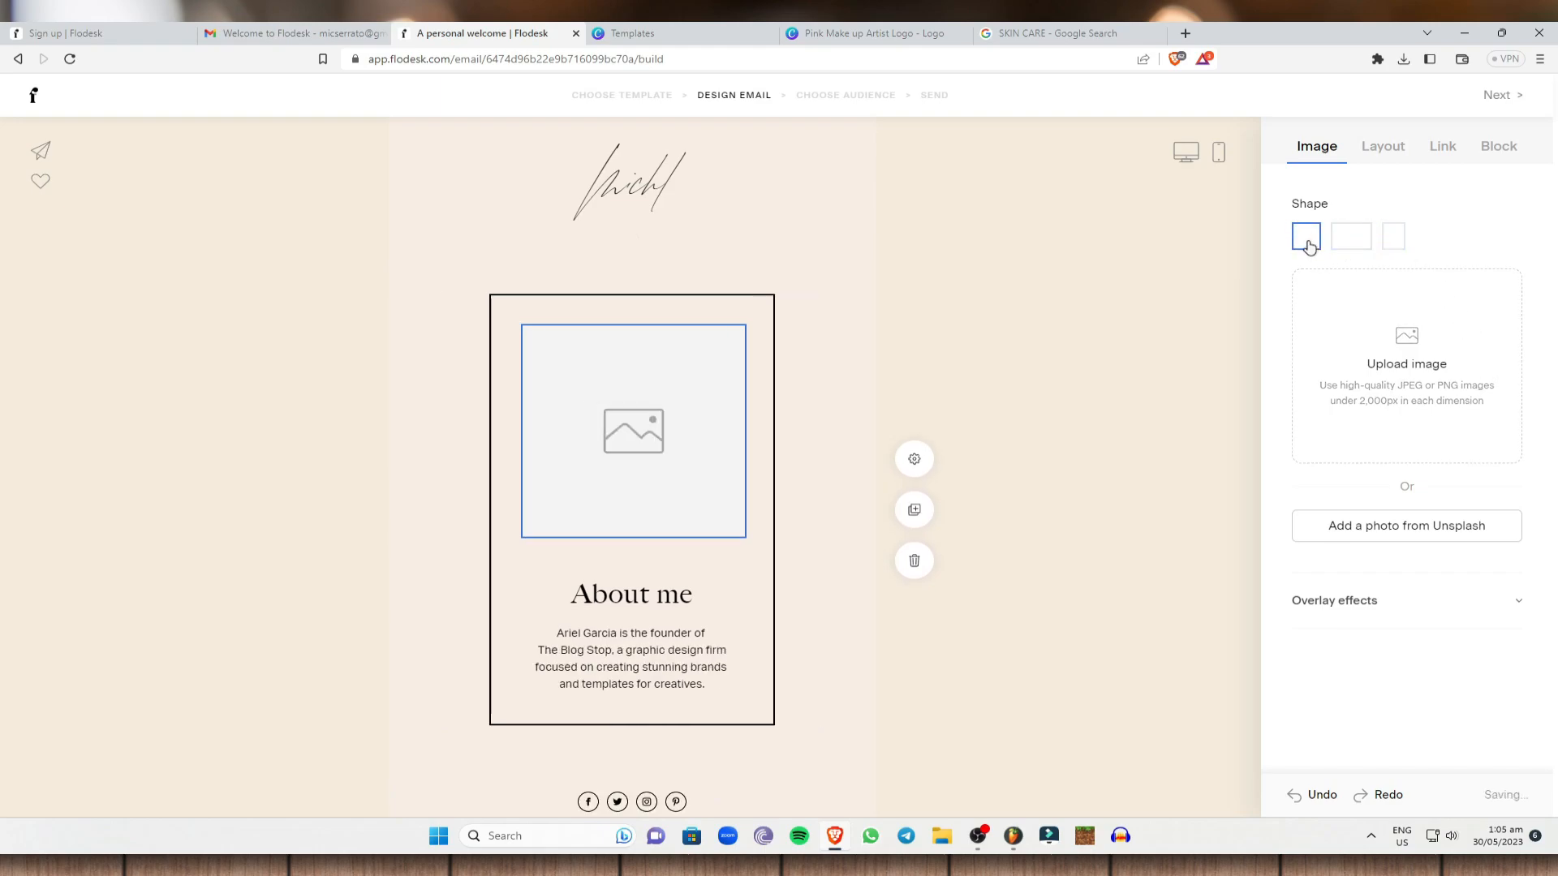
click(1155, 362)
scroll(695, 517, down, 1)
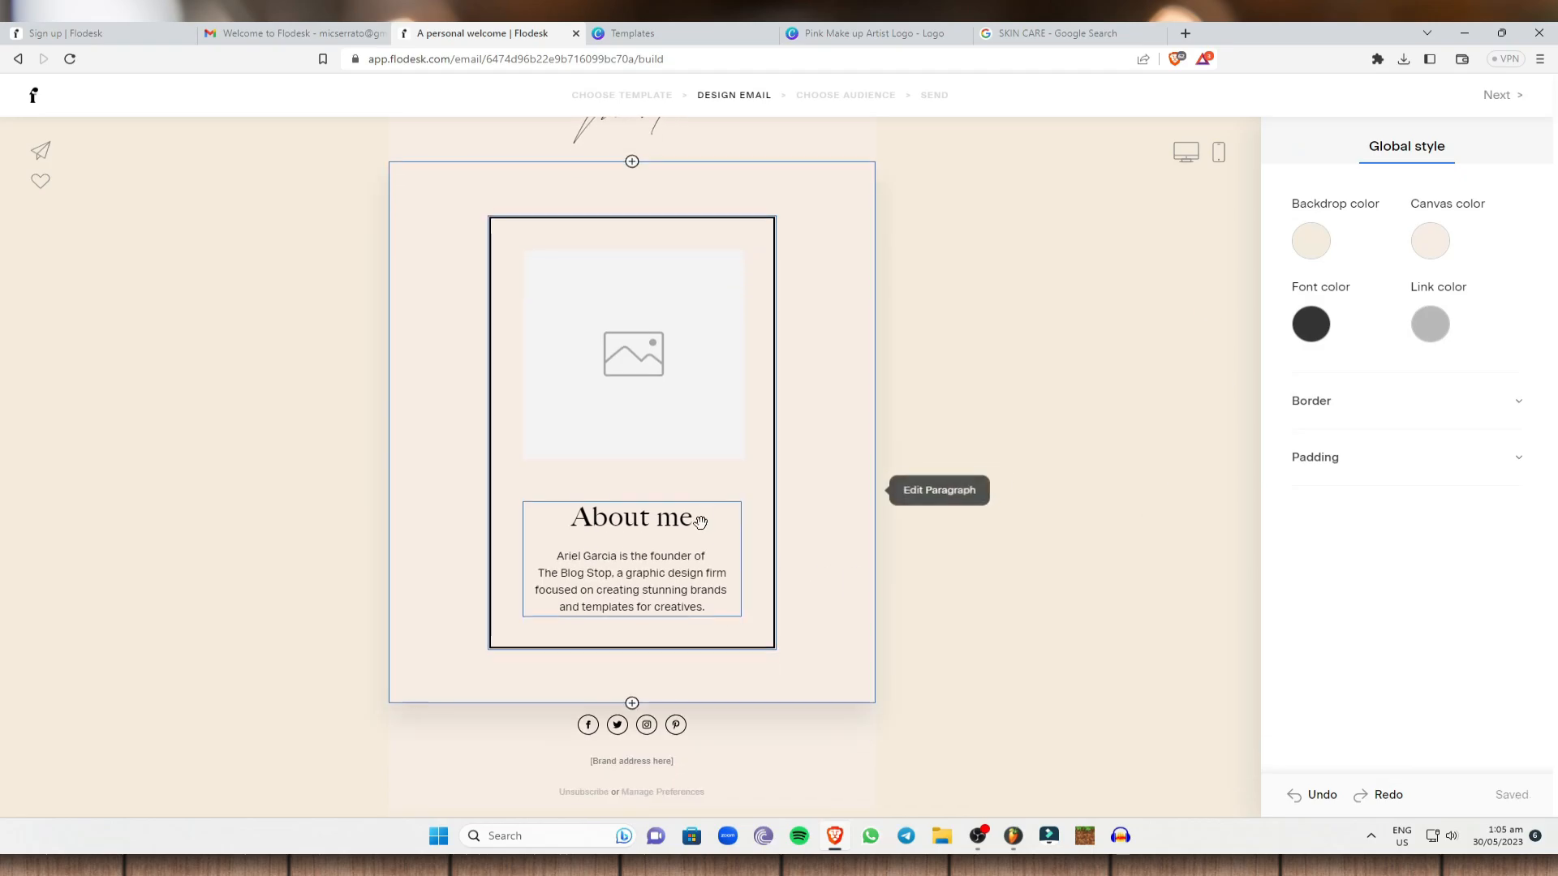
scroll(1004, 549, up, 15)
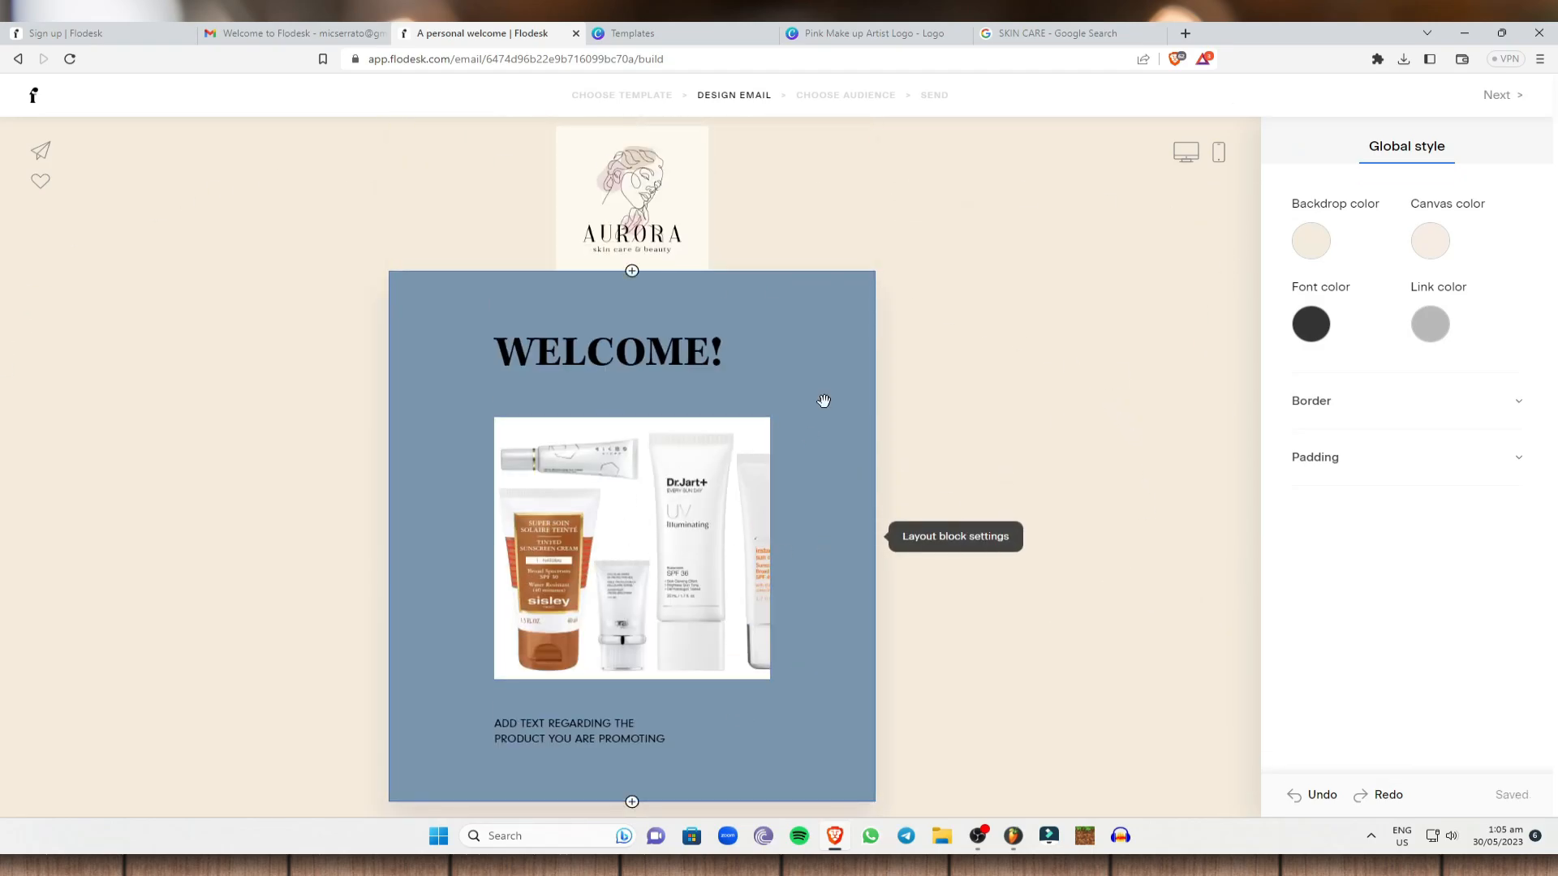
Fill in the footer address form with city, state America and country USA.
click(1503, 98)
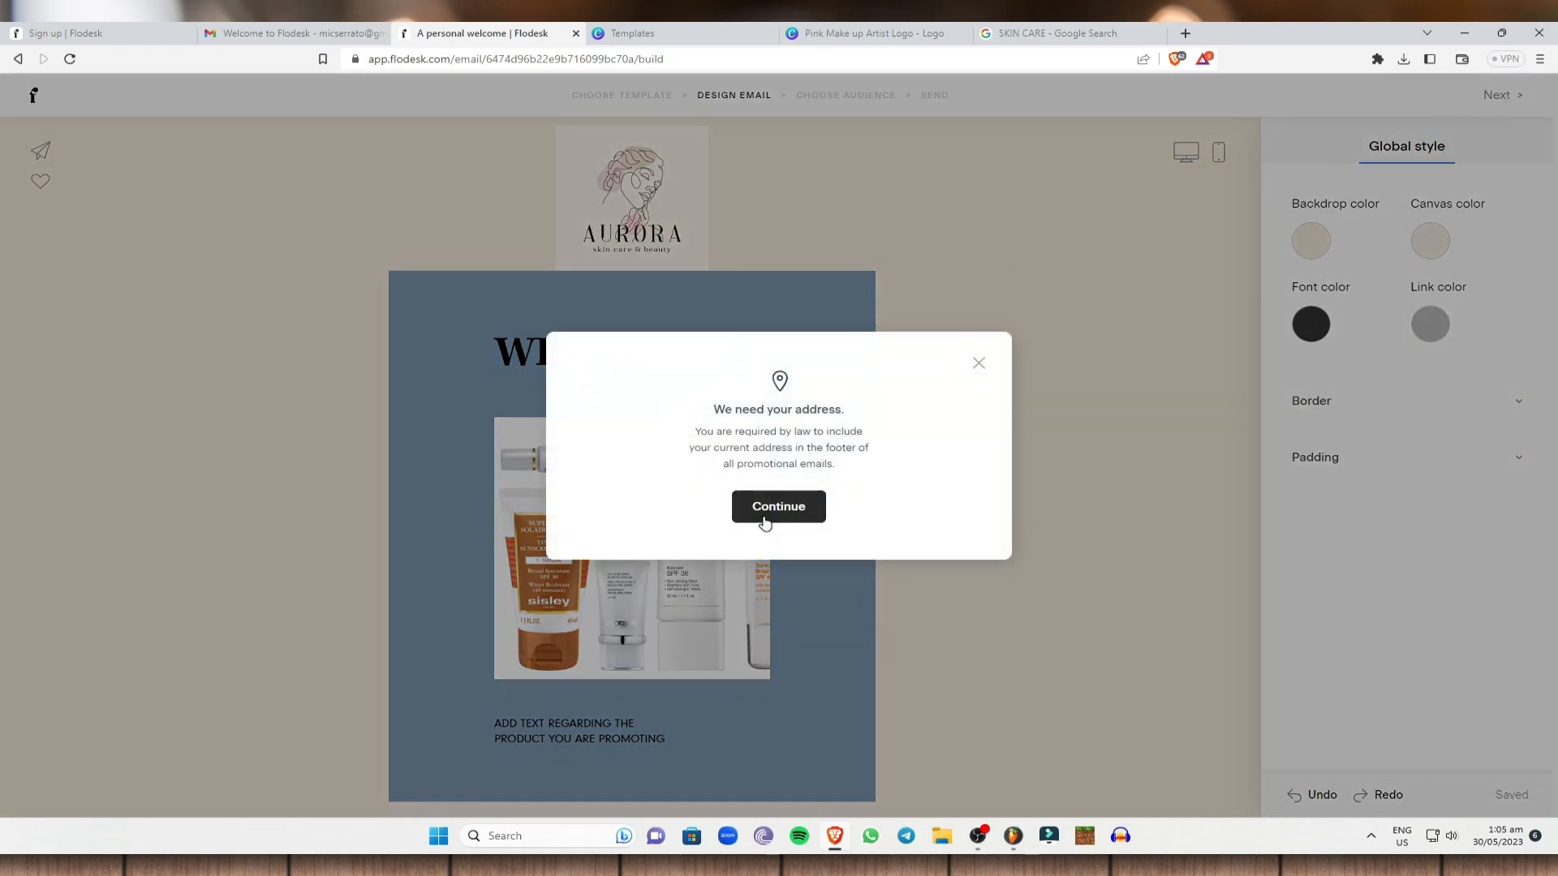
click(820, 510)
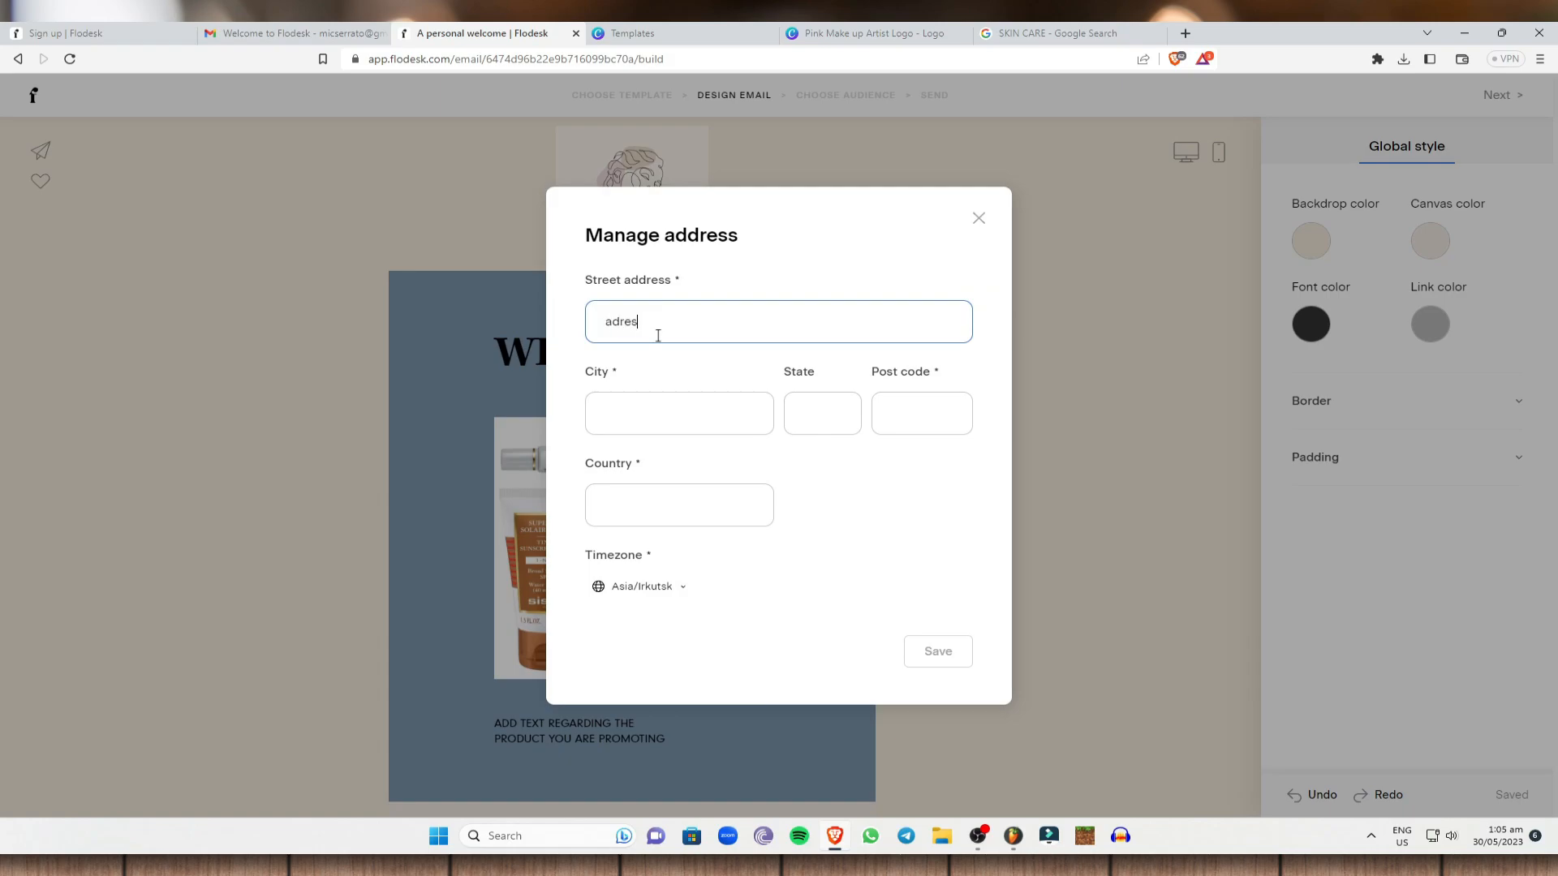
key(Tab)
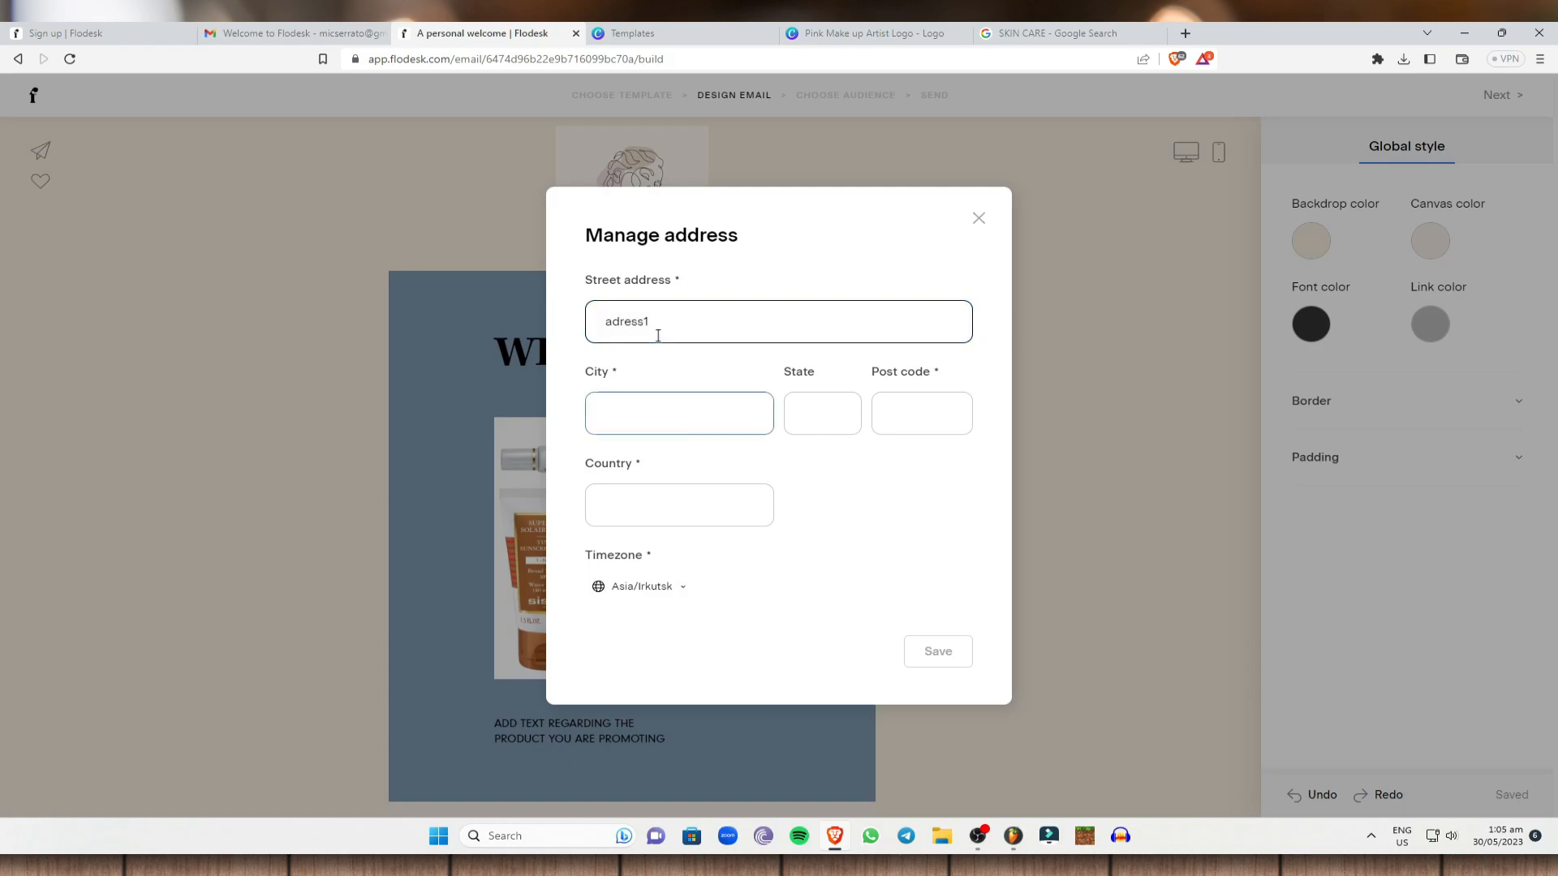
text(city1)
key(BackSpace)
click(834, 420)
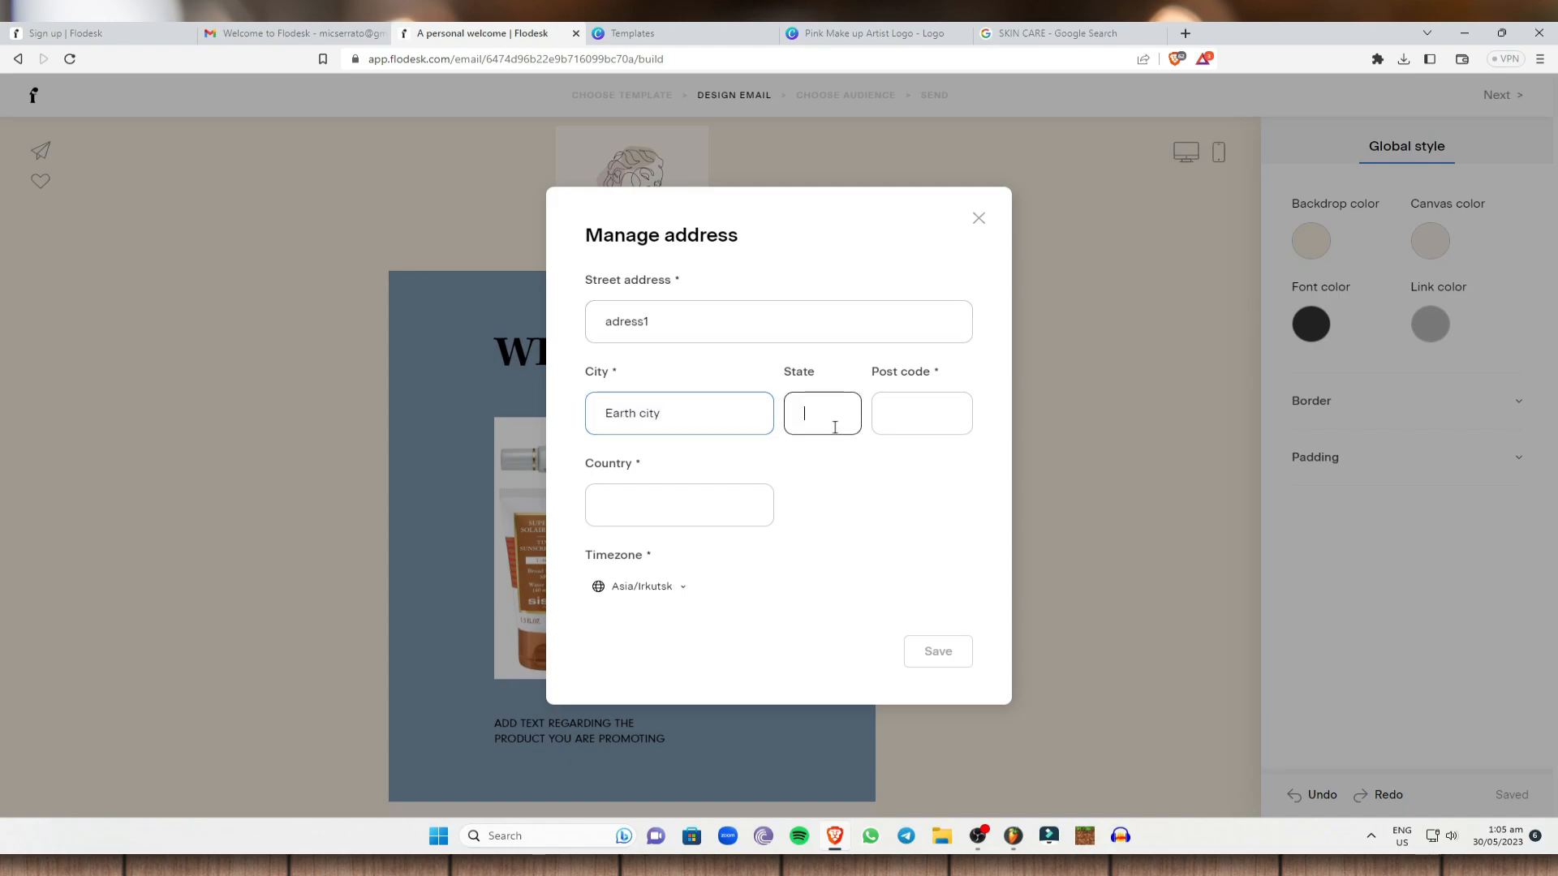
text(America)
click(918, 415)
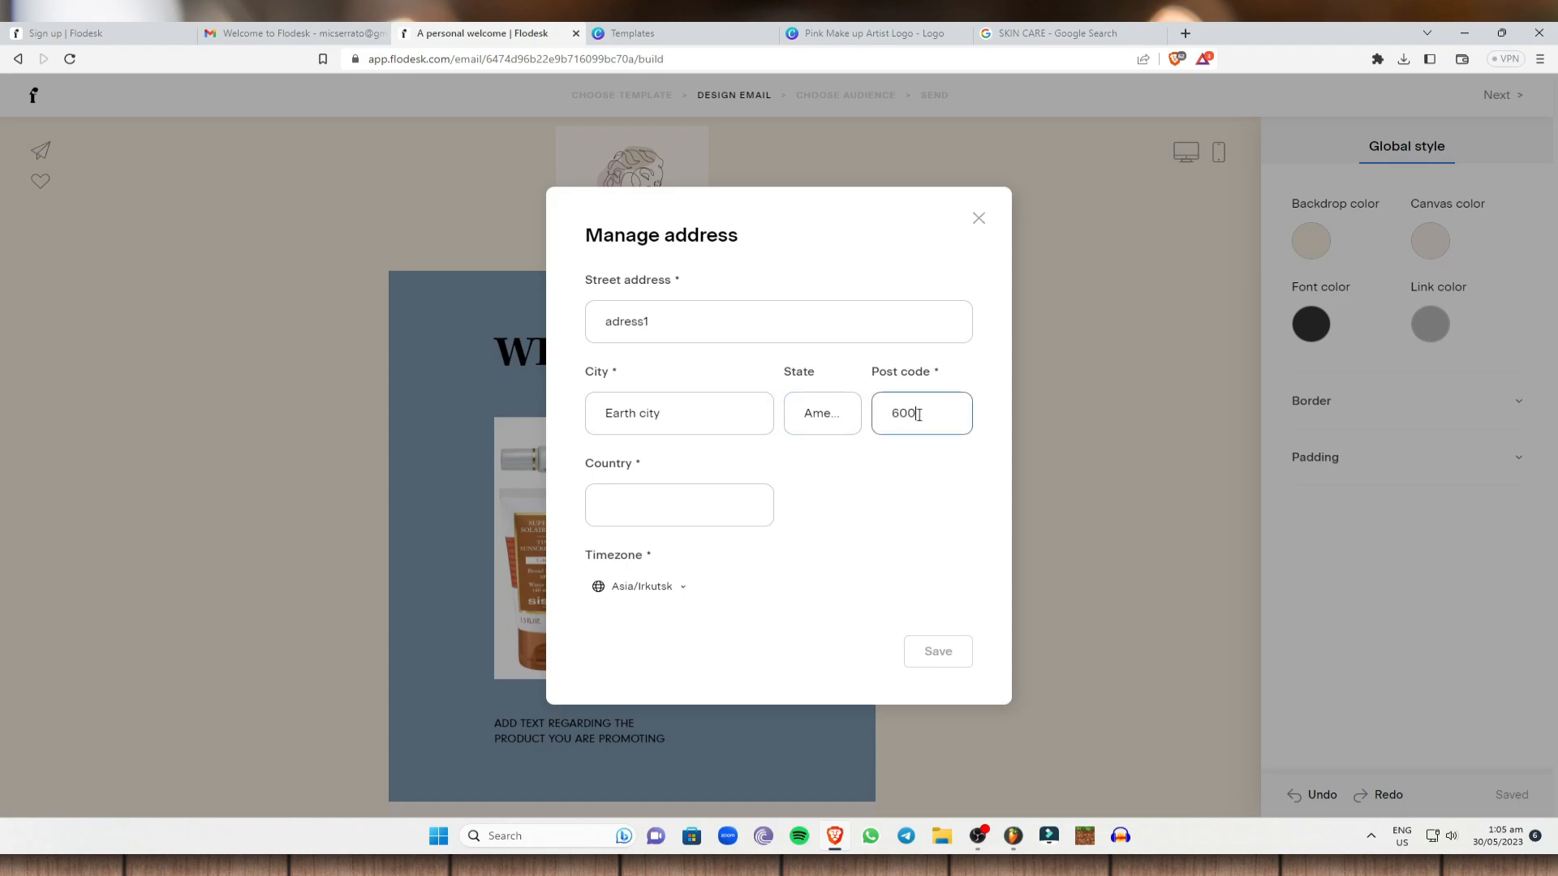
click(718, 492)
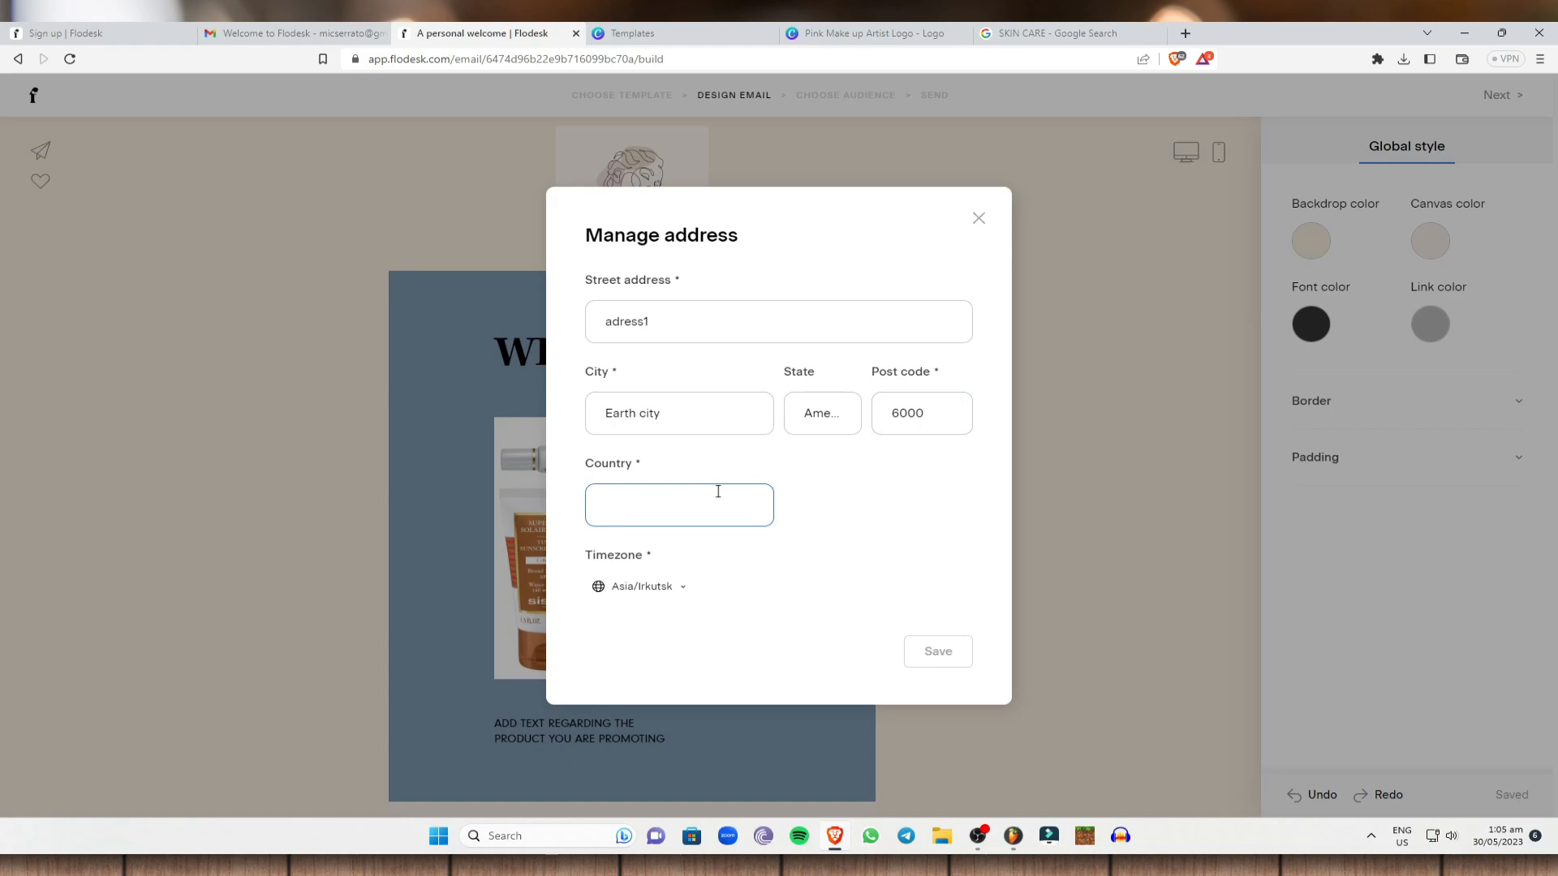
text(USA)
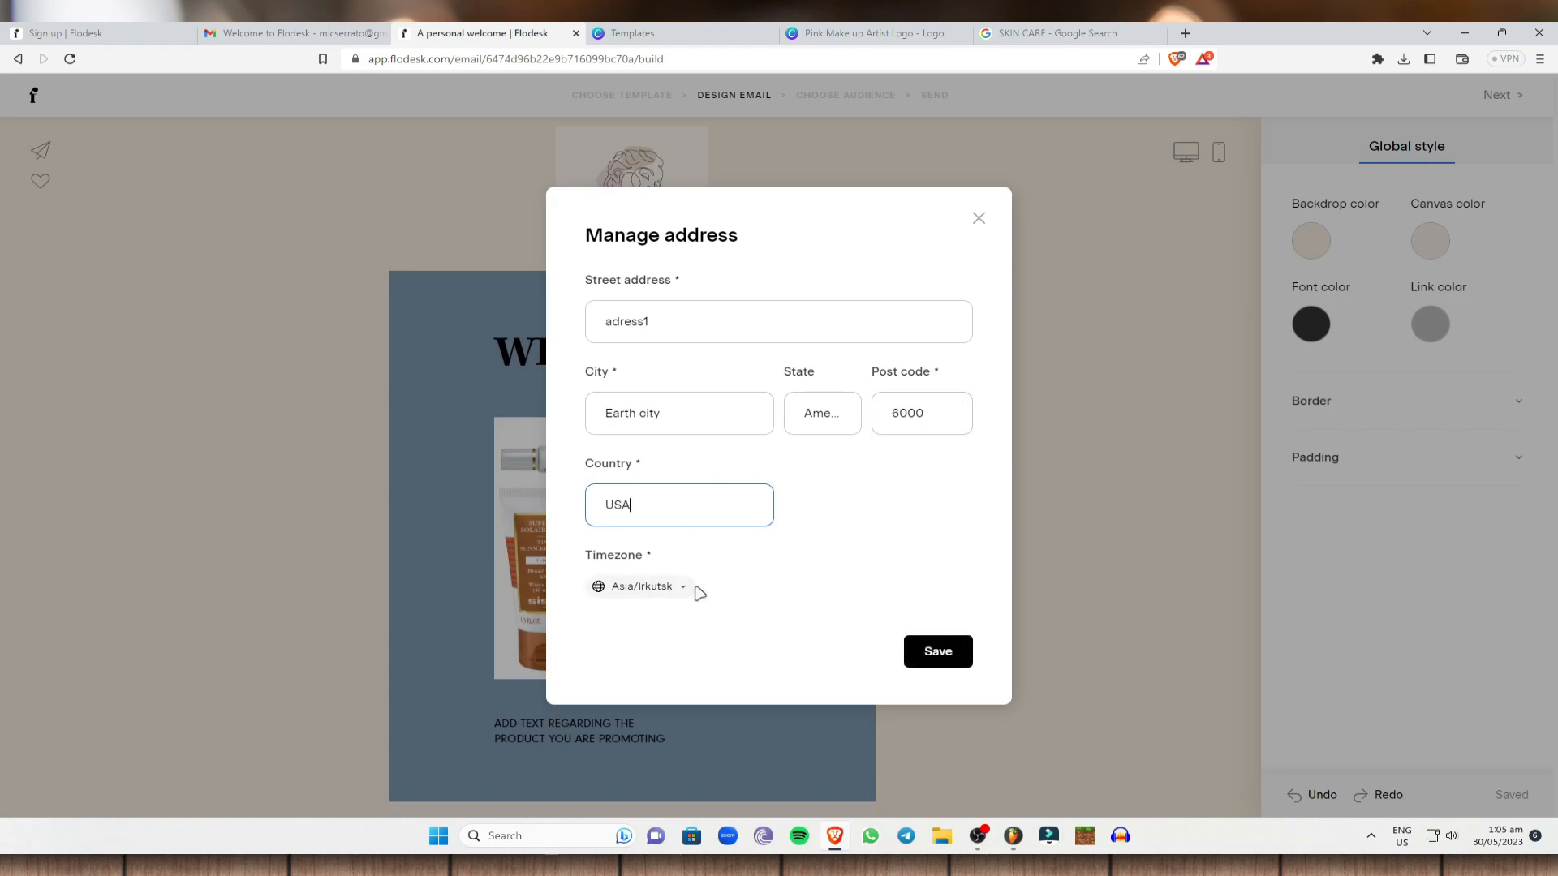
Set the address timezone to Pacific/Majuro and save the address.
click(681, 594)
scroll(704, 477, down, 5)
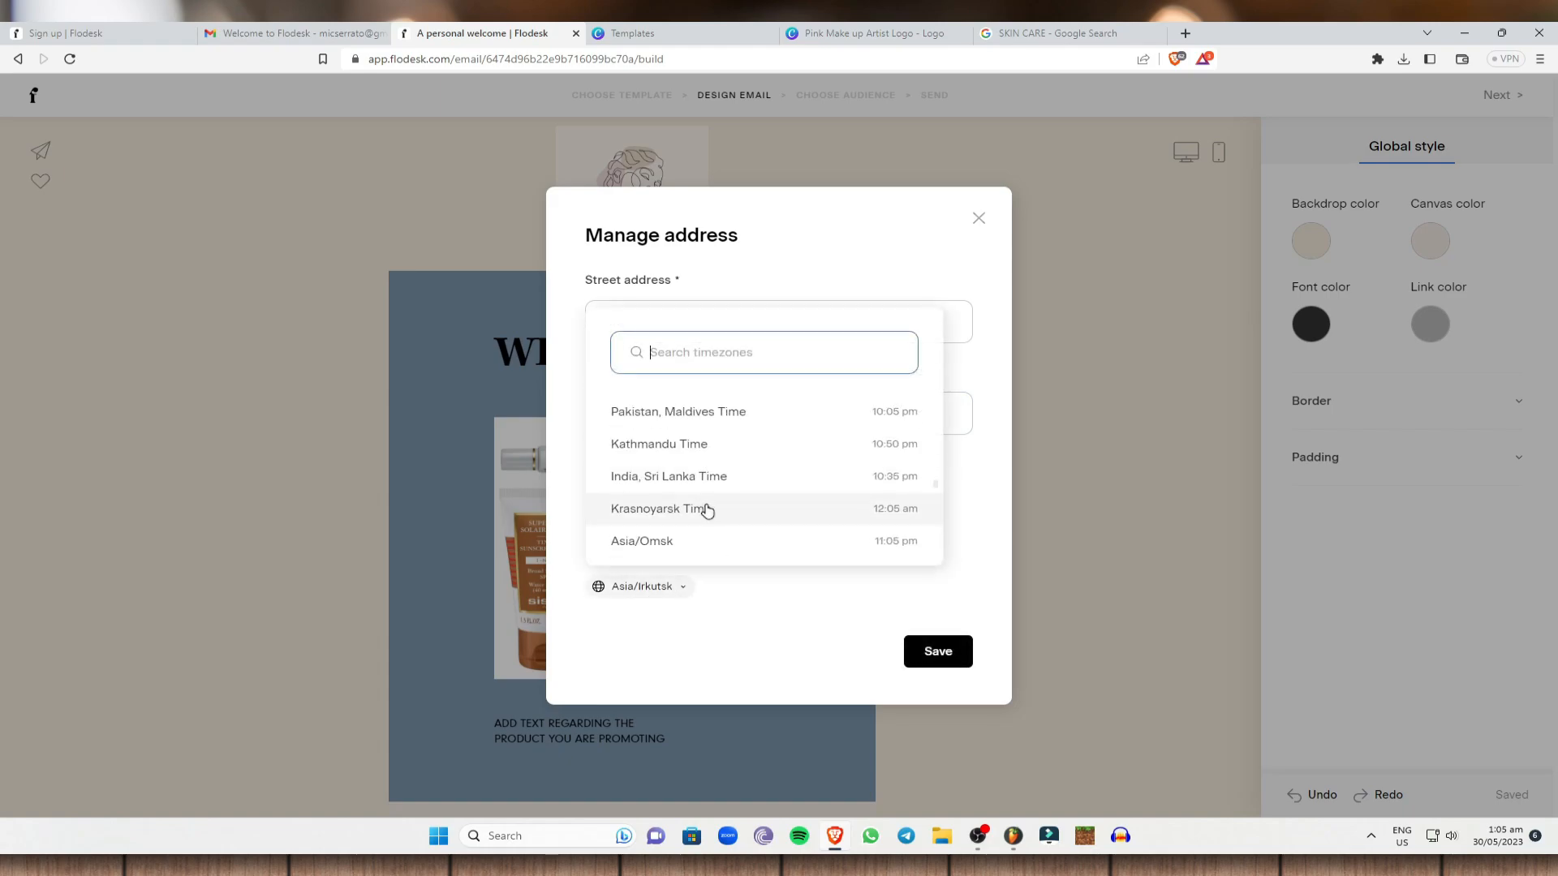
scroll(729, 516, down, 10)
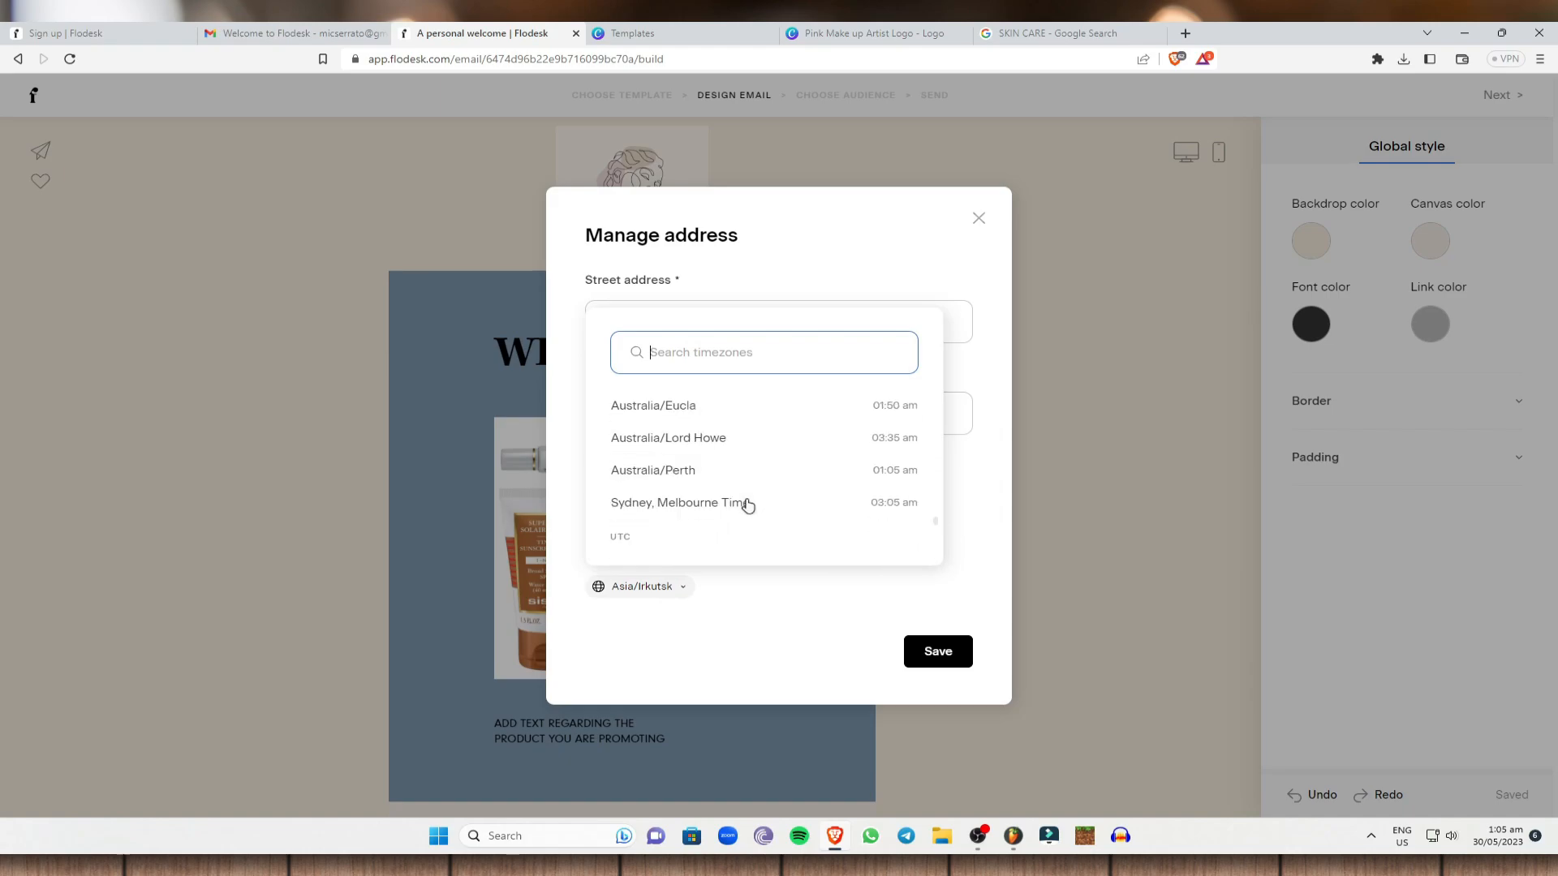
scroll(733, 522, down, 1)
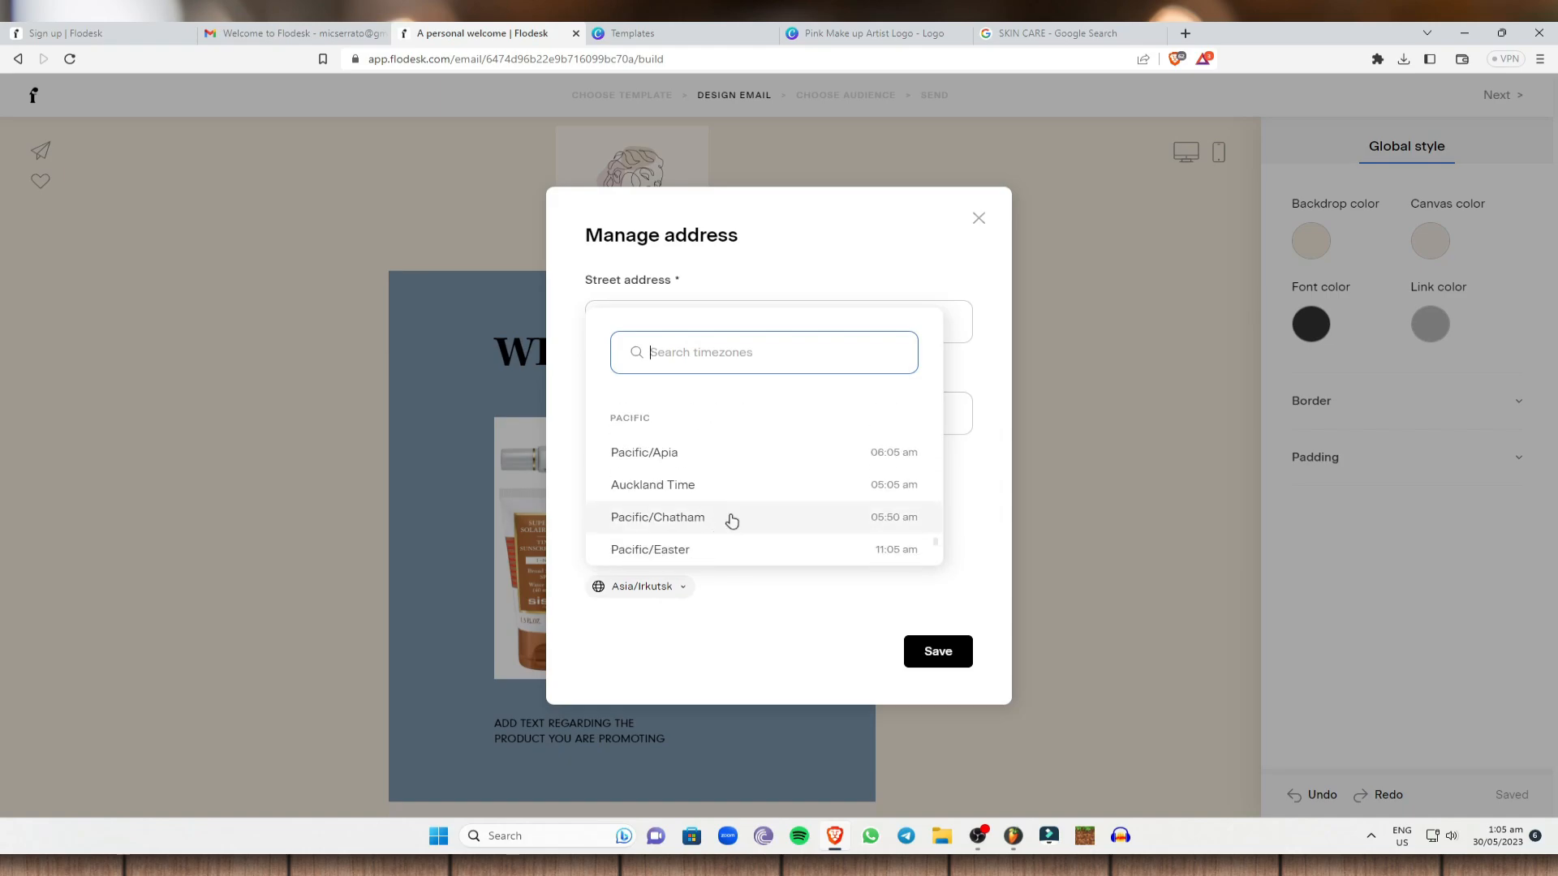
scroll(722, 511, down, 1)
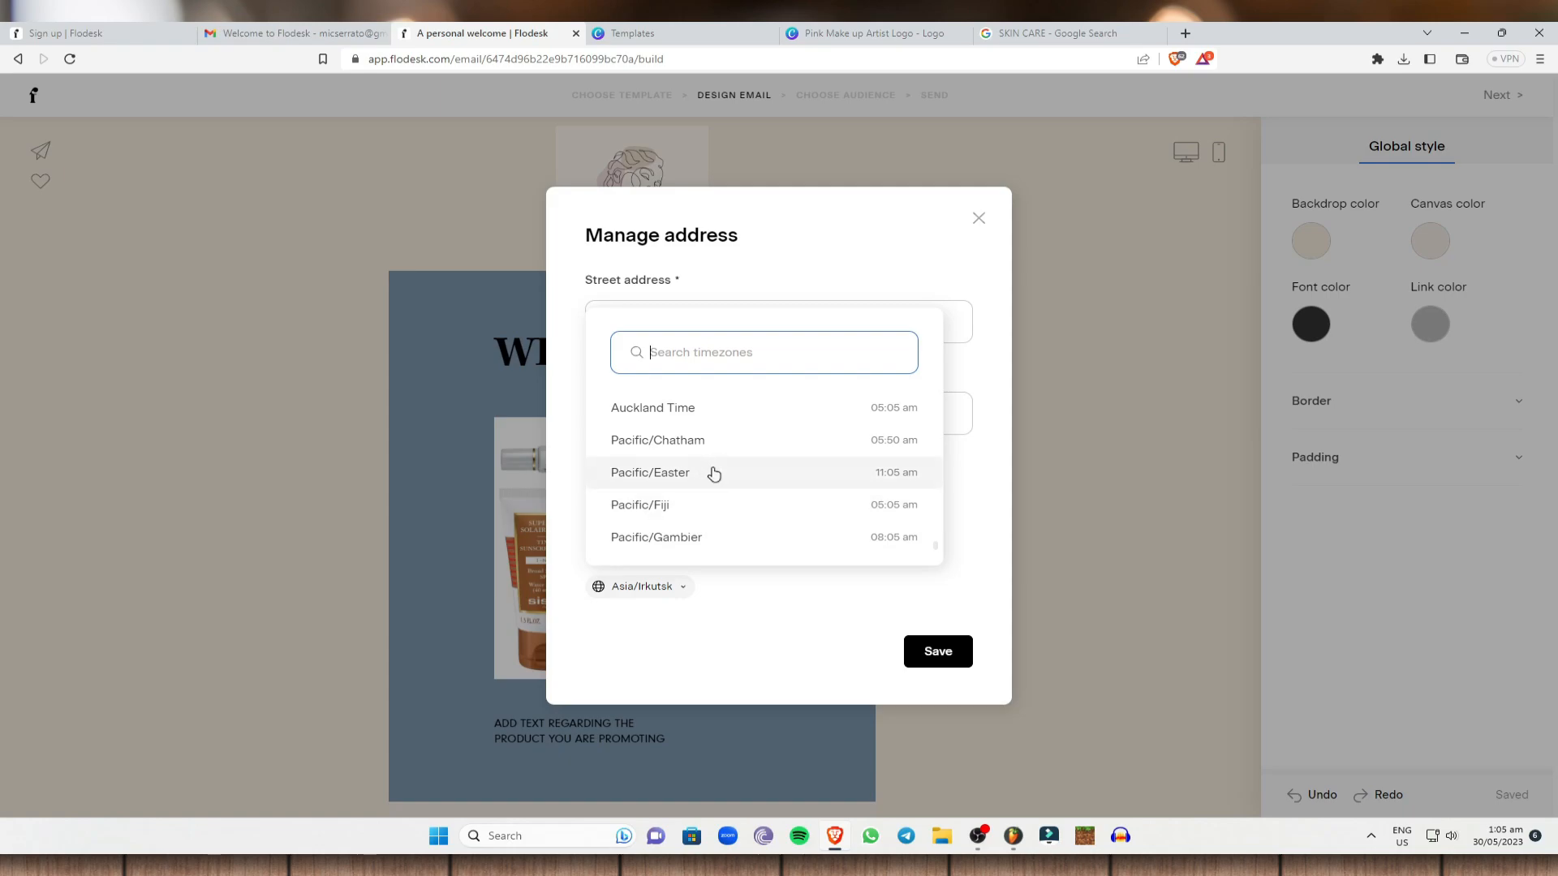
scroll(714, 474, down, 3)
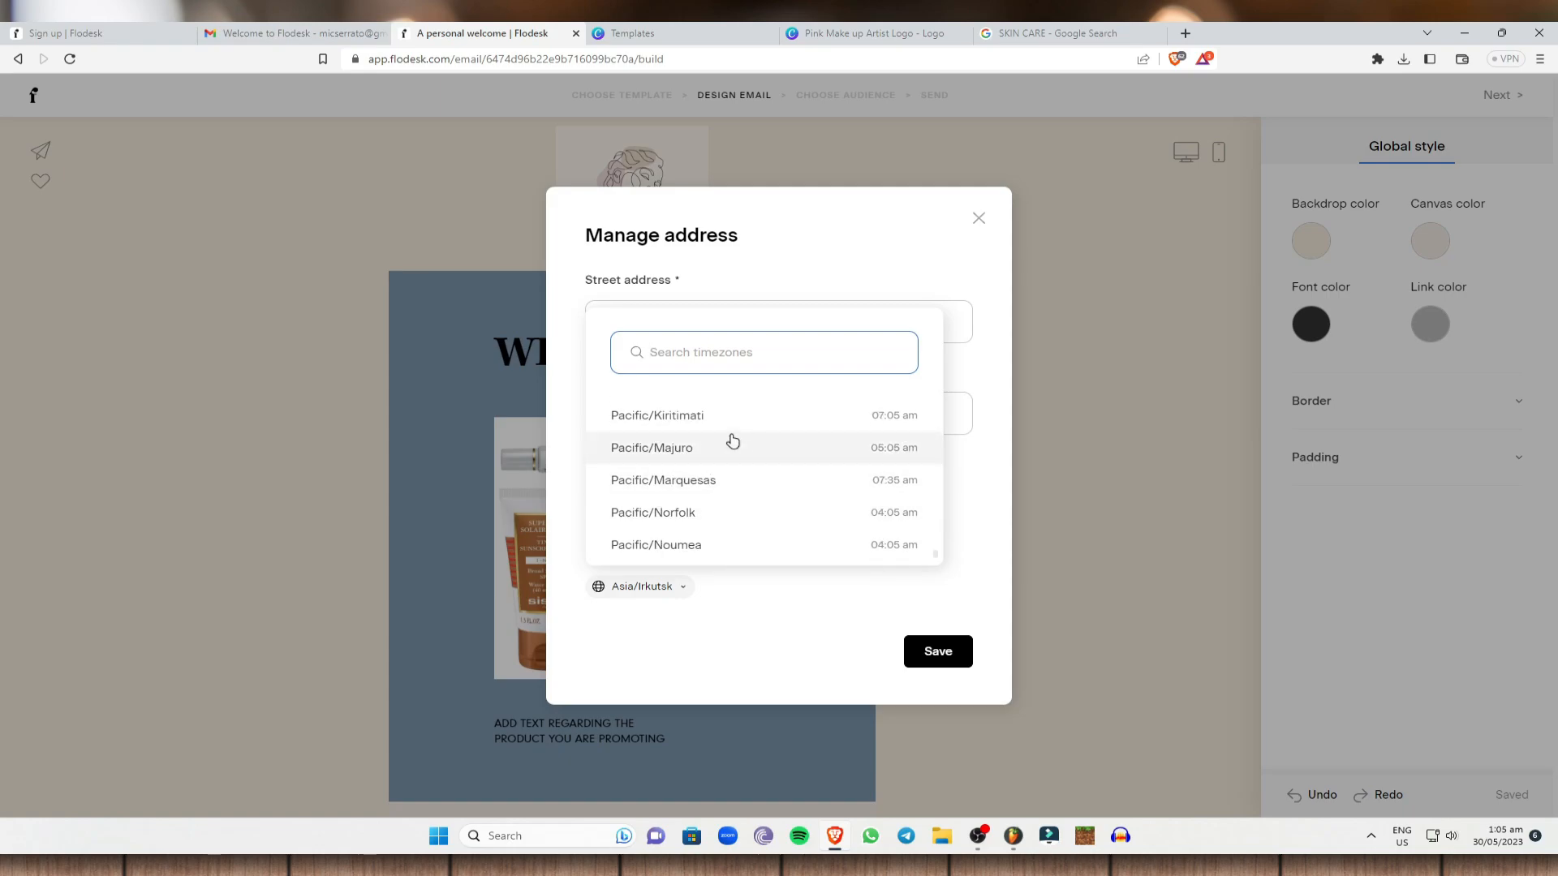
click(738, 446)
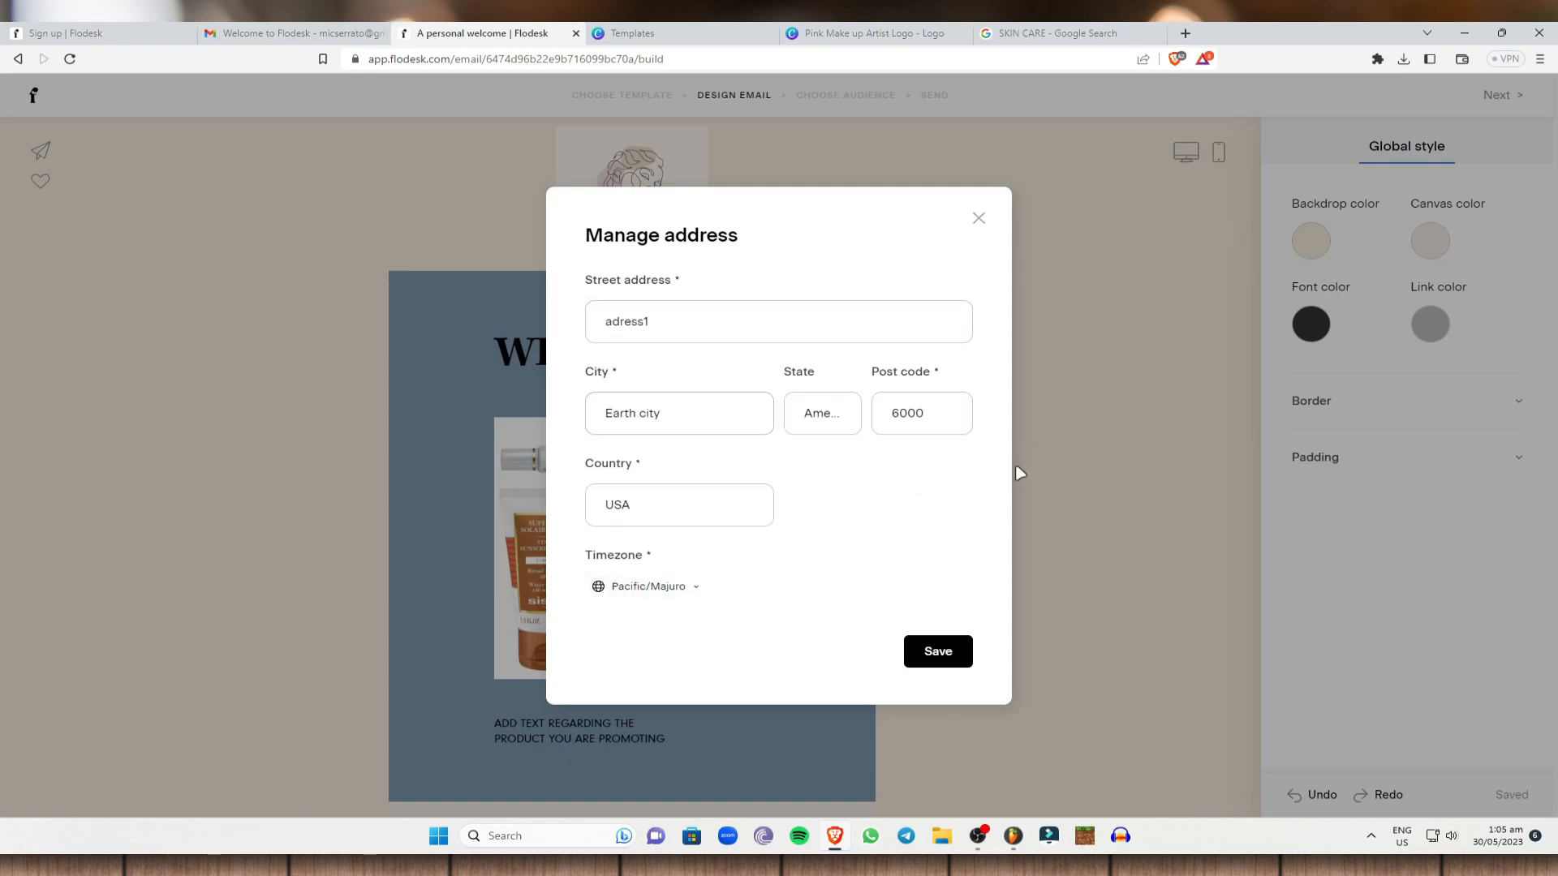
click(951, 653)
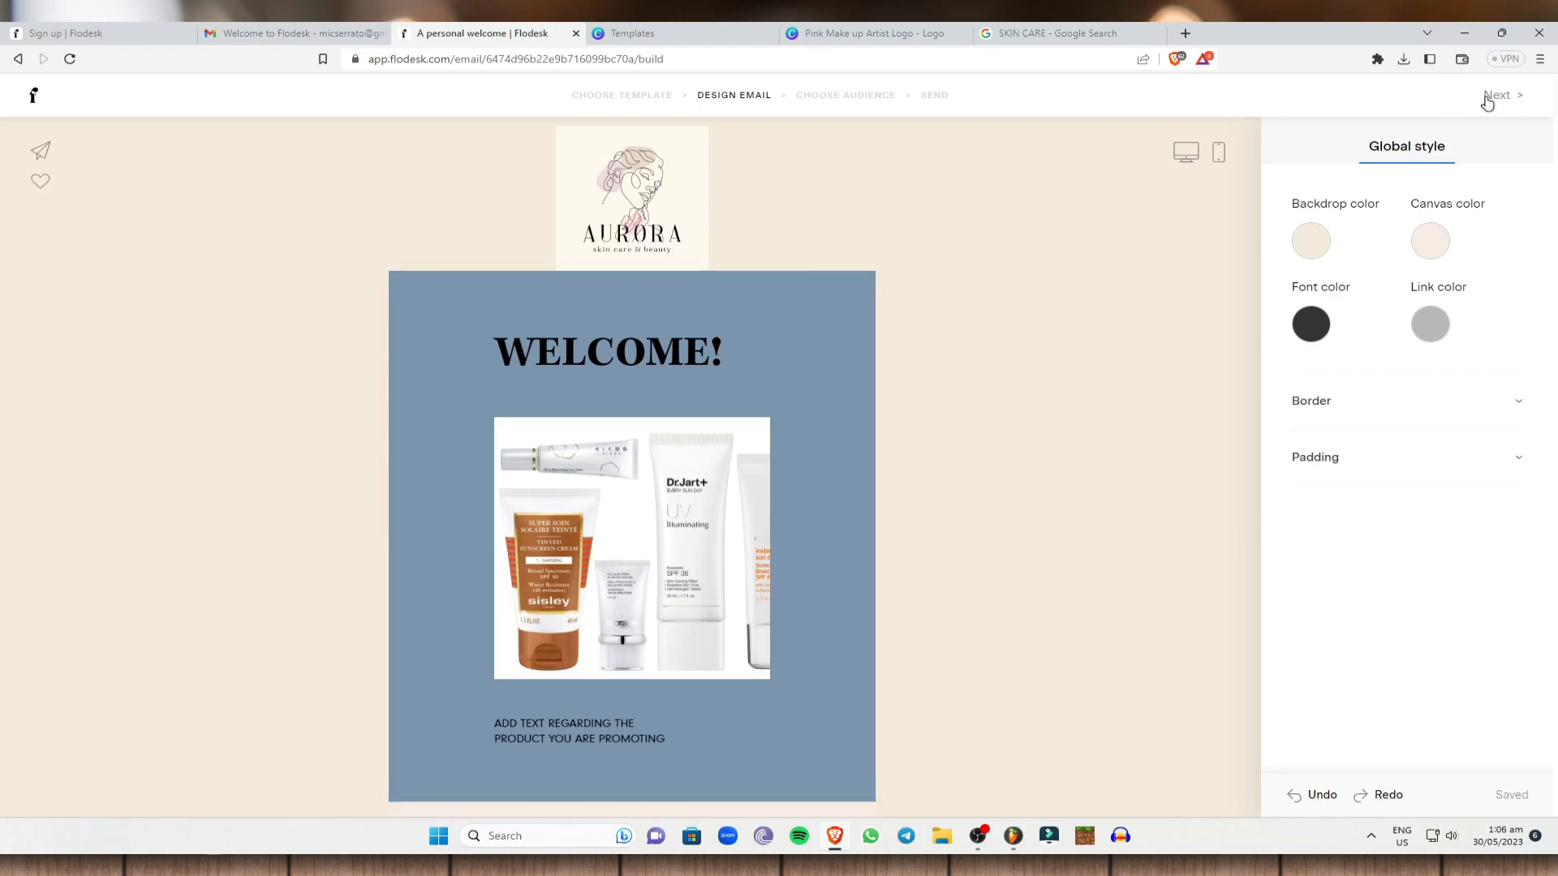
Save a Facebook page link, close the social accounts dialog, and advance to audience setup.
click(1493, 98)
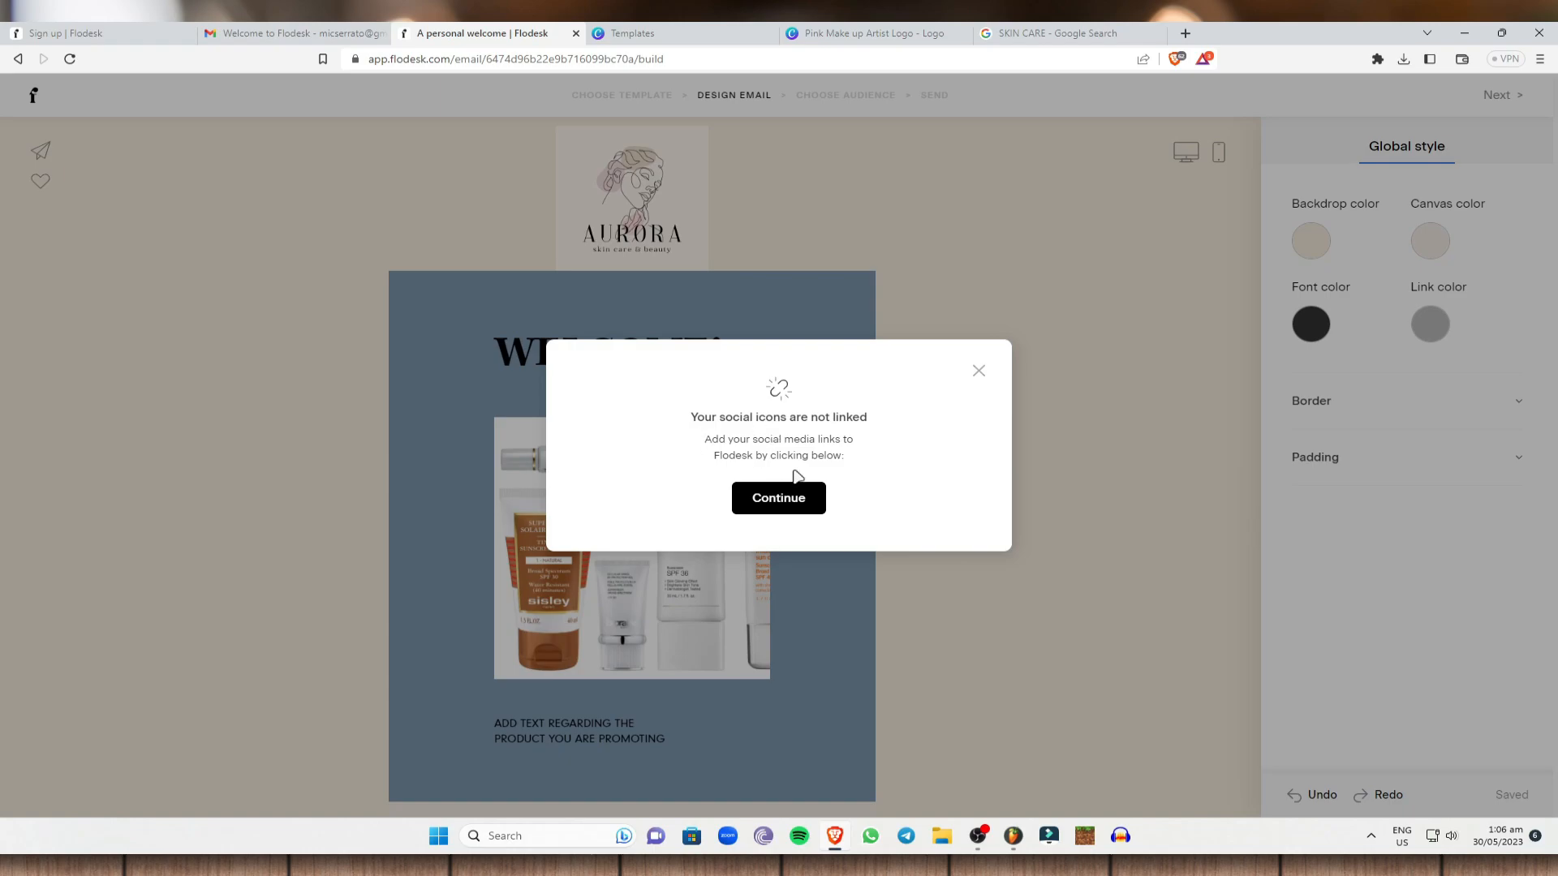
click(783, 497)
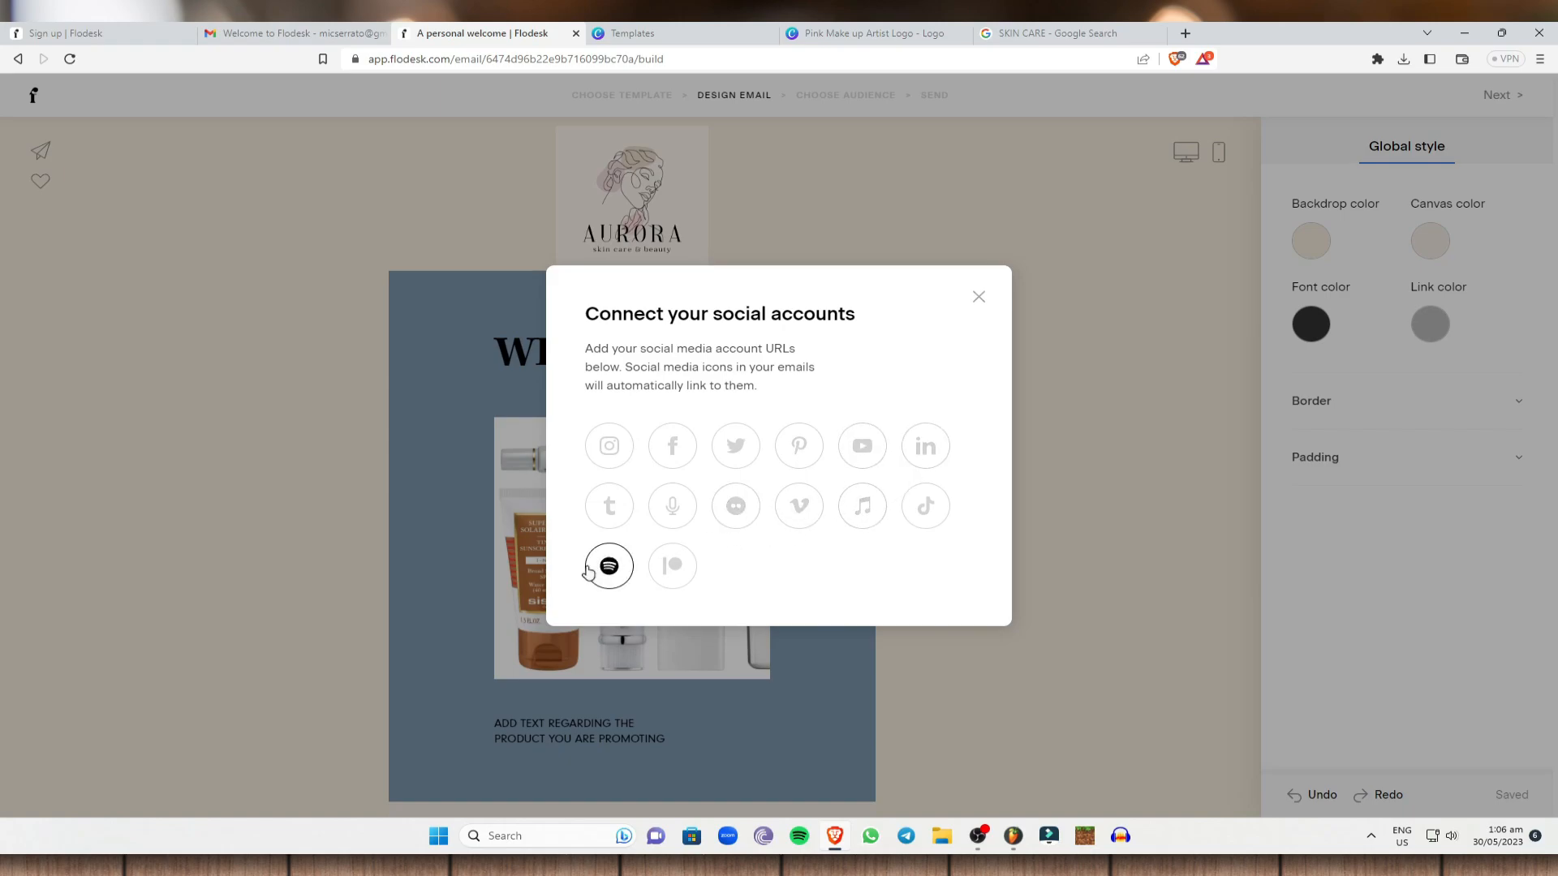
click(672, 446)
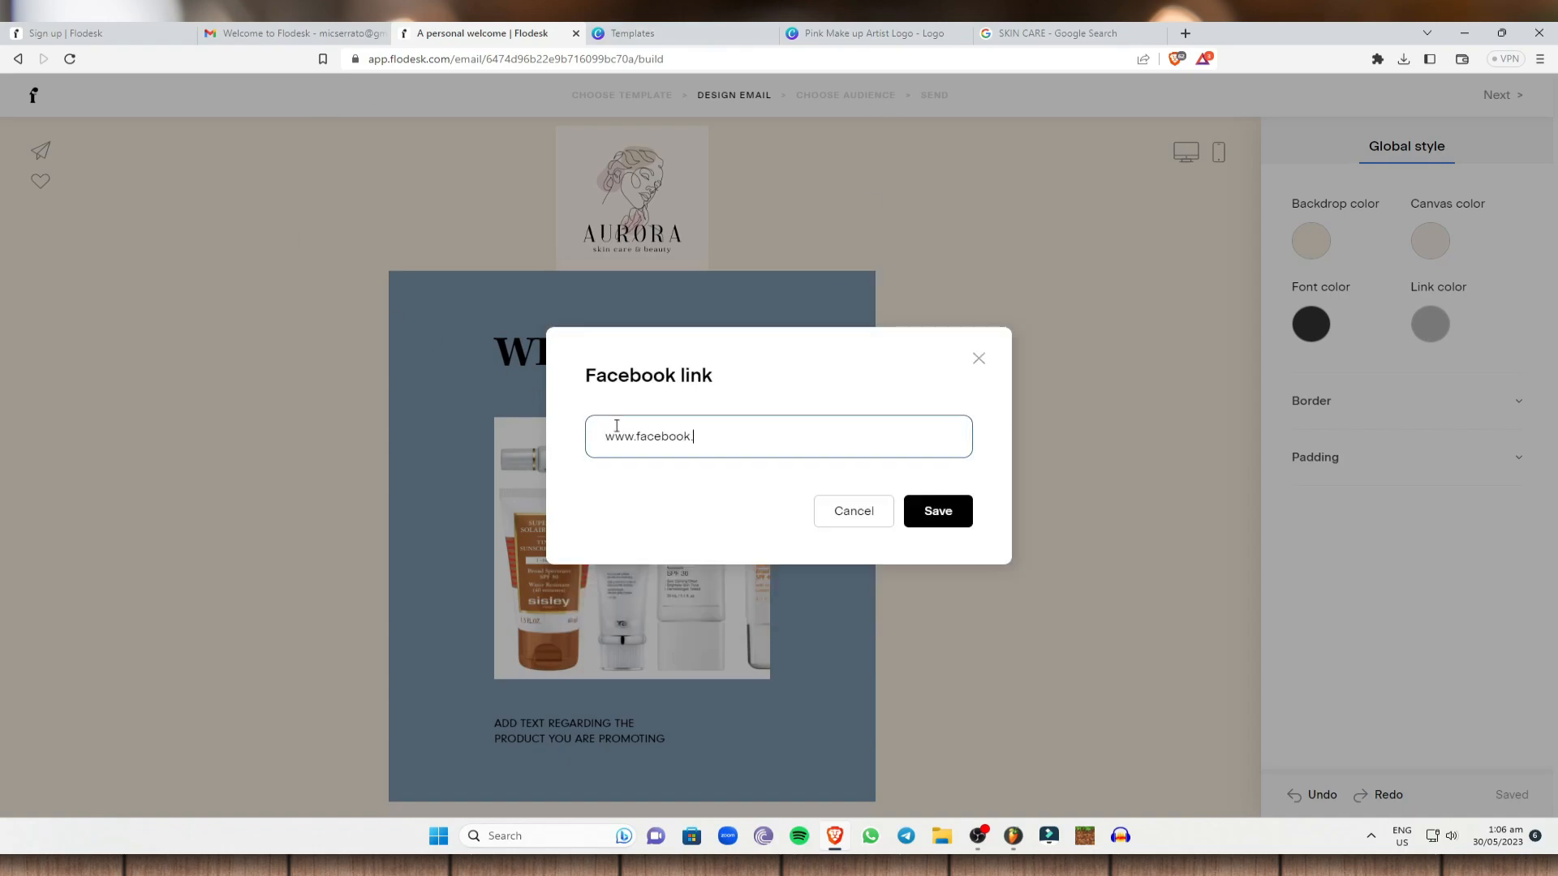
text(com/mic)
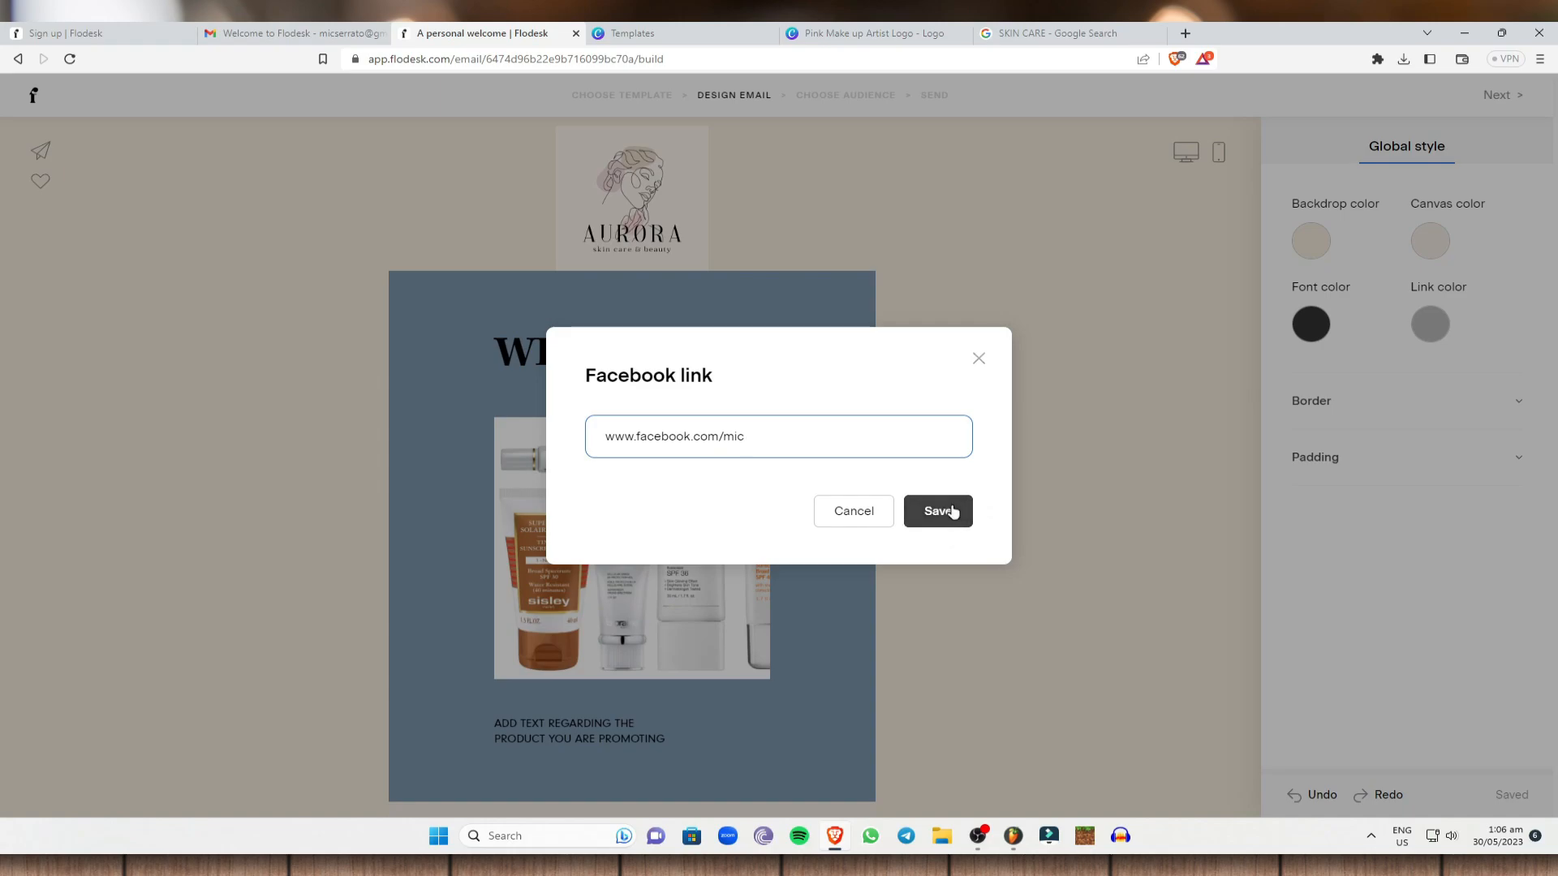
click(946, 515)
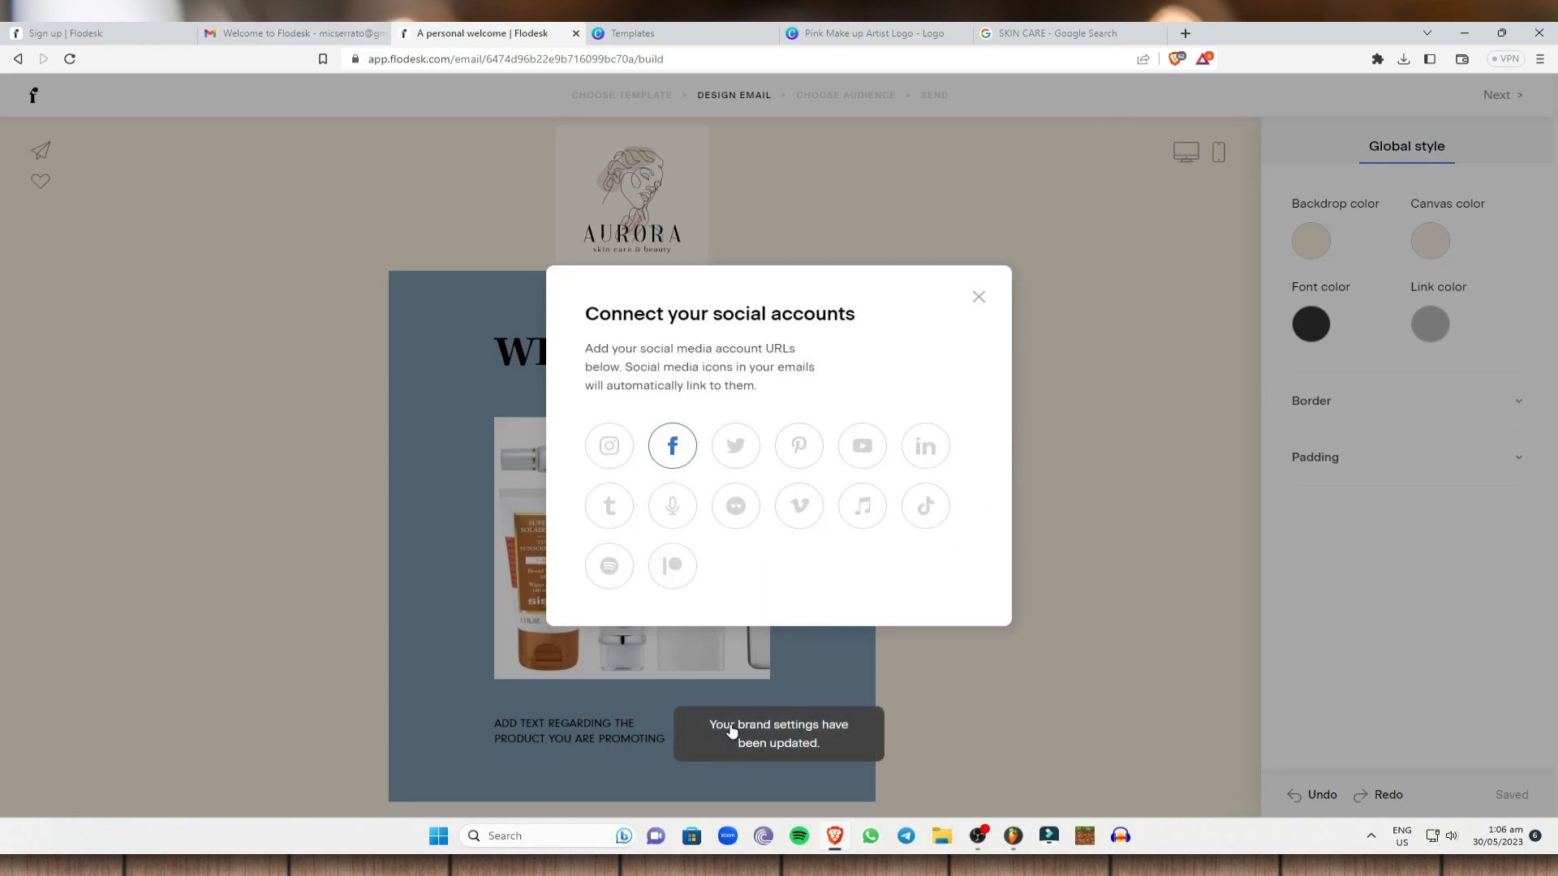
click(979, 297)
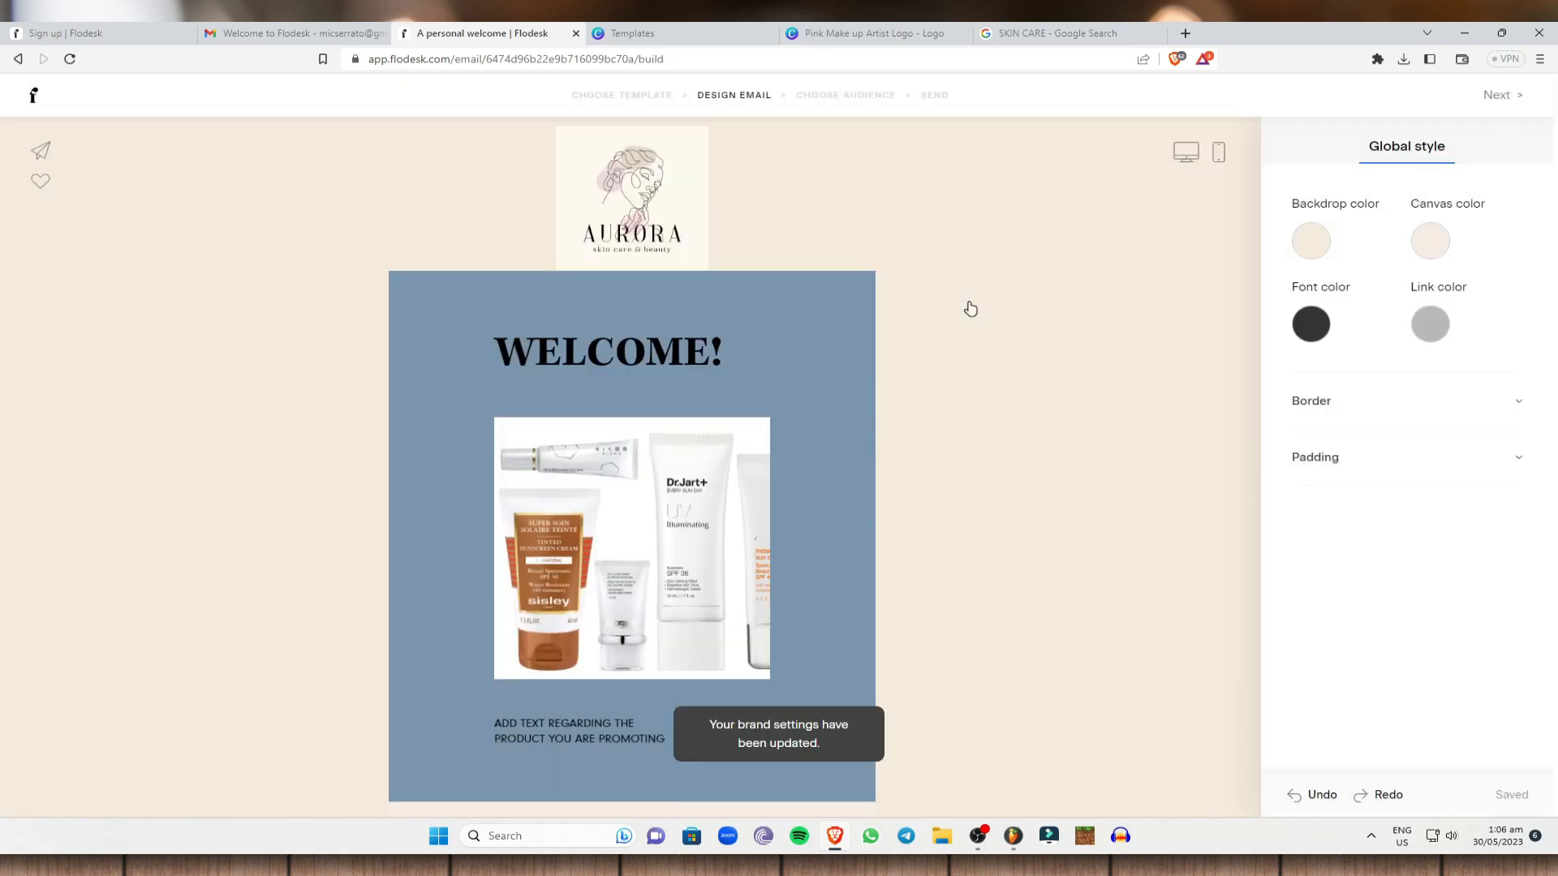
click(1509, 99)
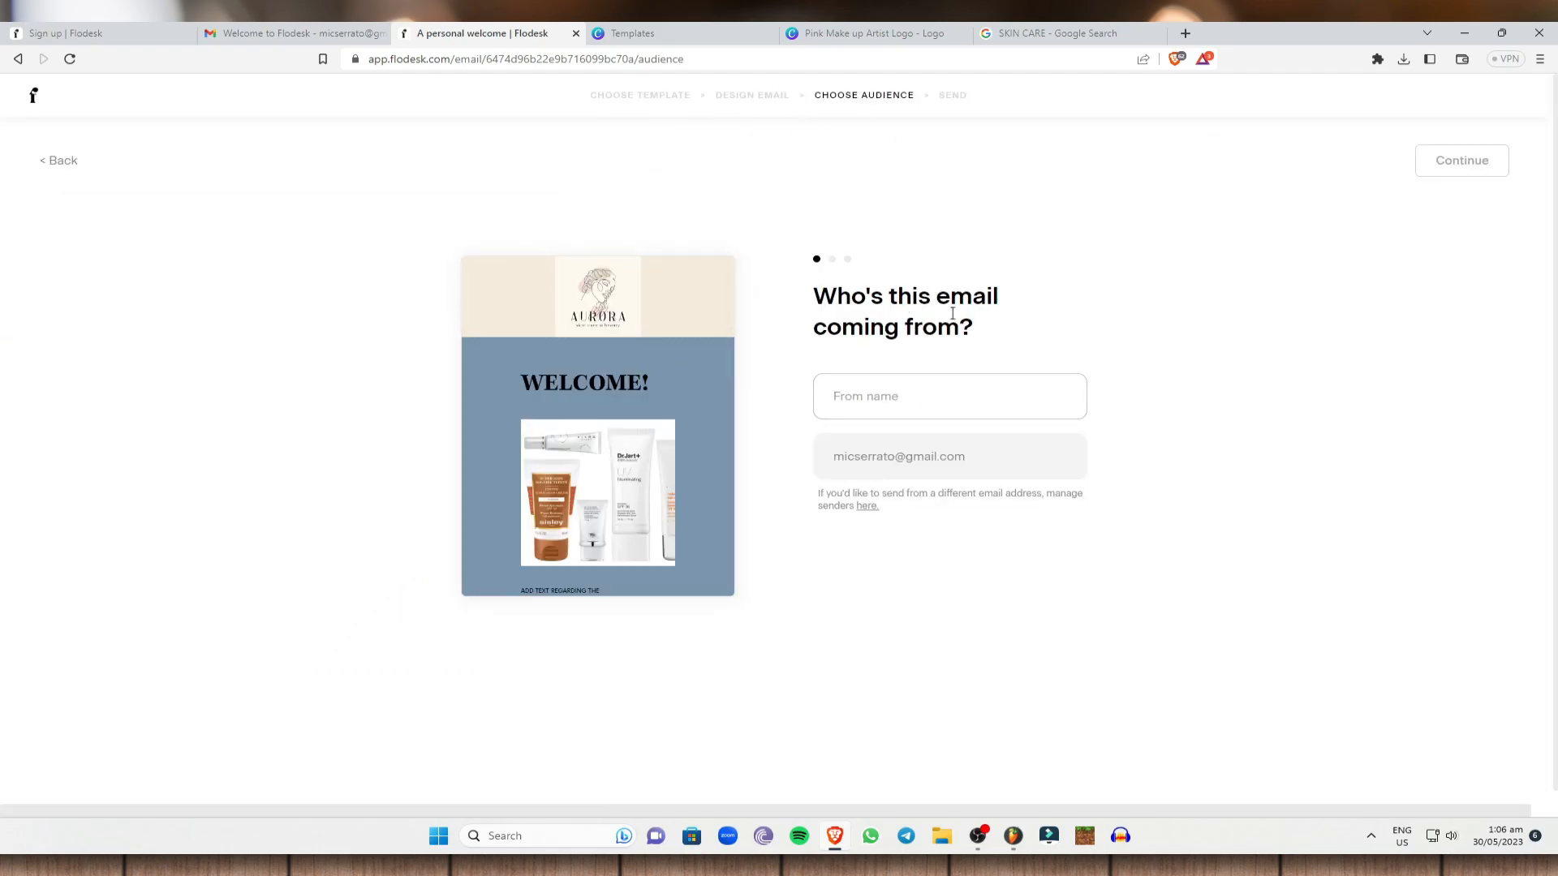
Enter 'Name' as the email's From name and continue to the subject line step.
click(911, 409)
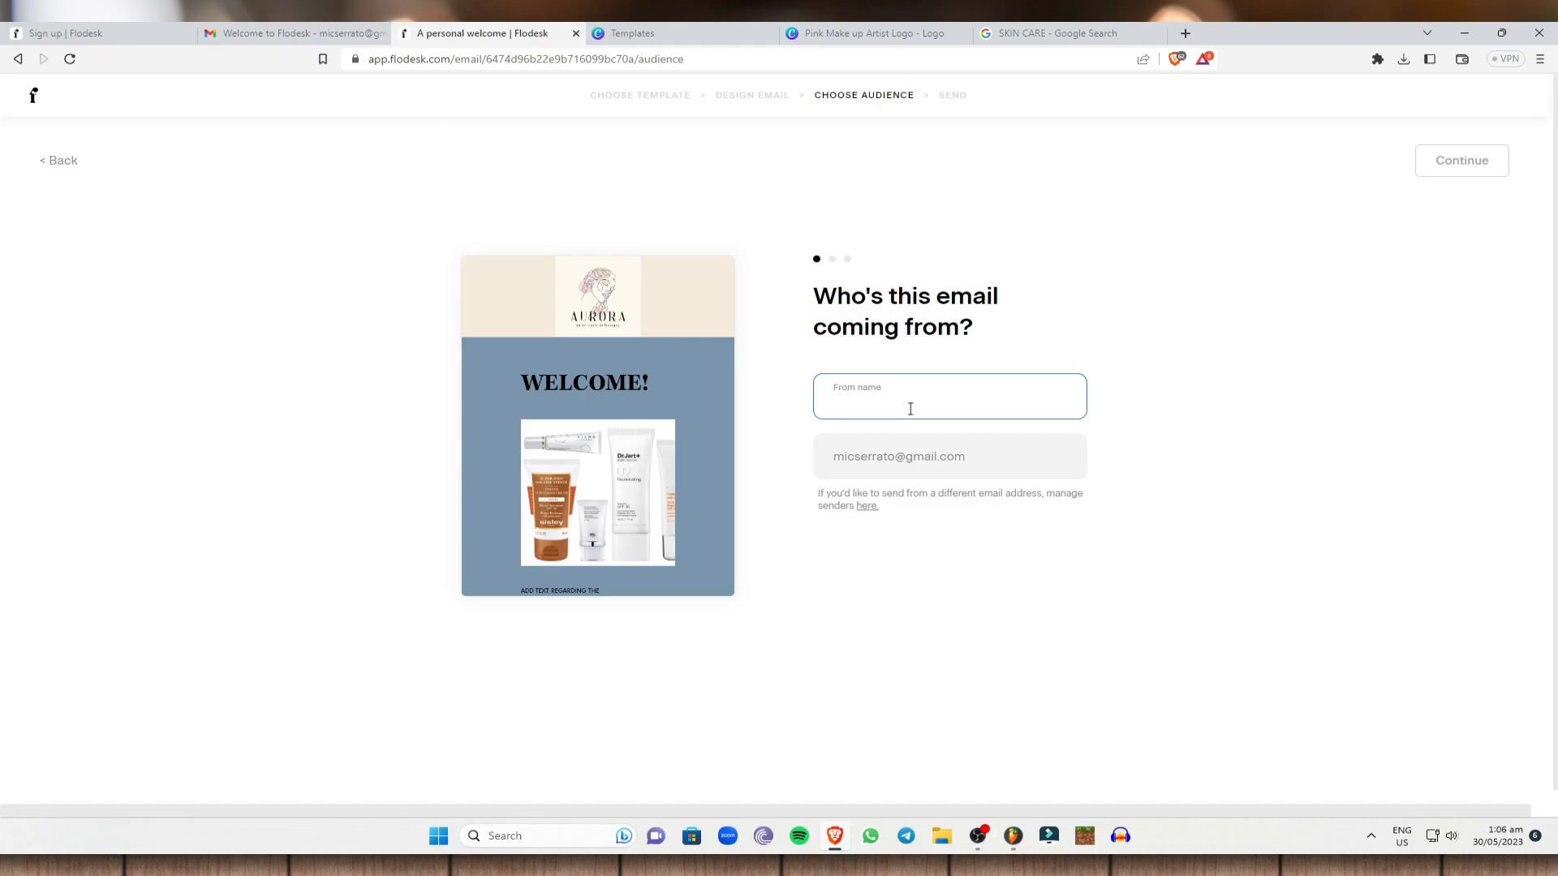
text(N)
key(BackSpace)
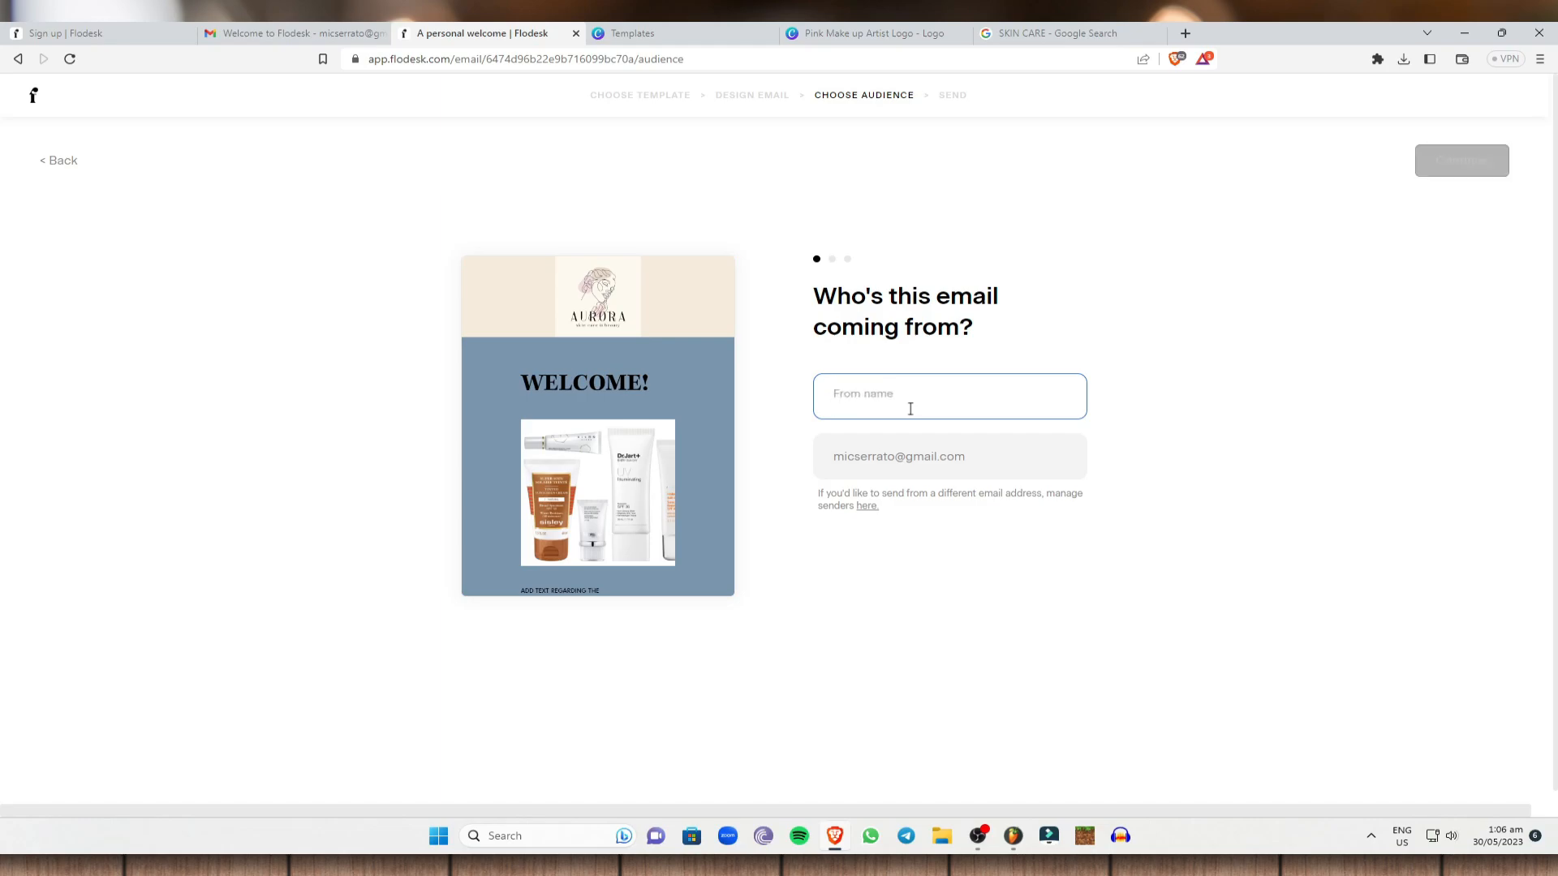
text(Name1)
click(965, 458)
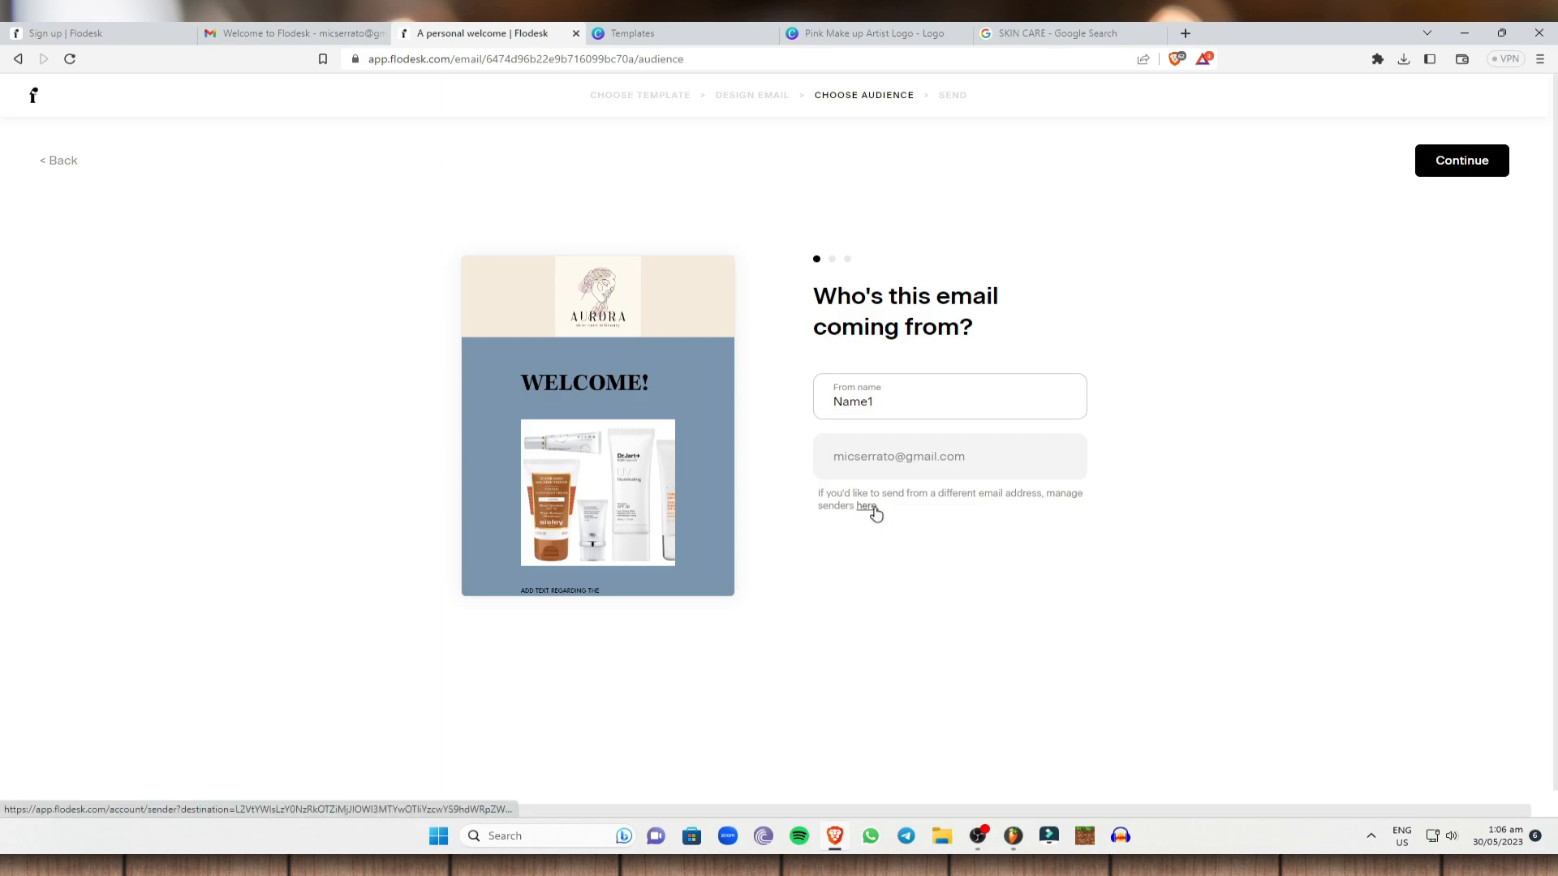
drag(976, 464, 817, 464)
click(1460, 425)
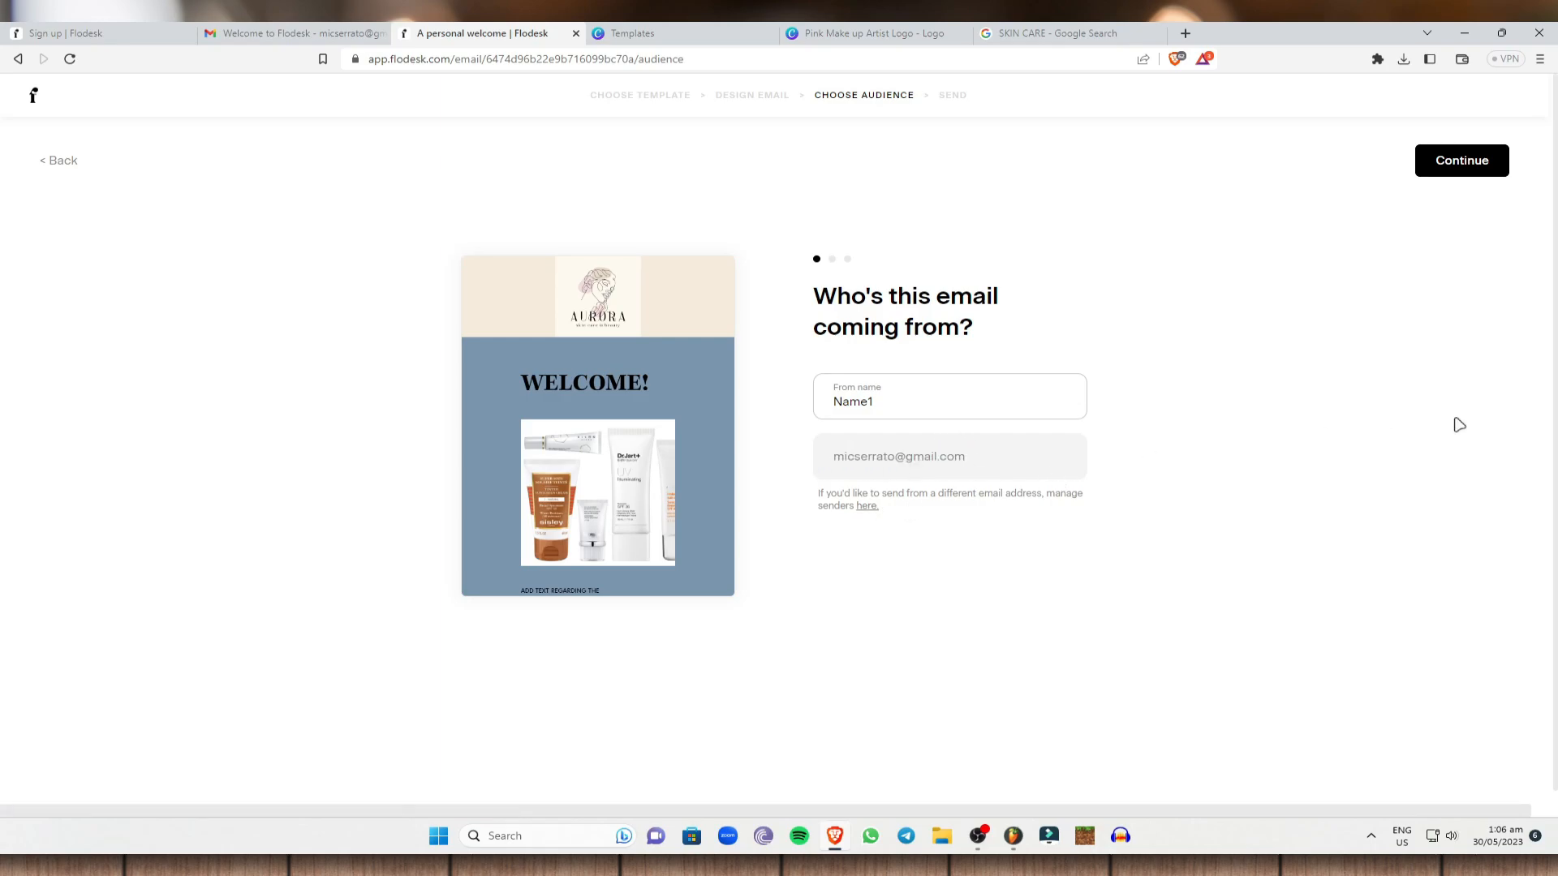
click(1443, 159)
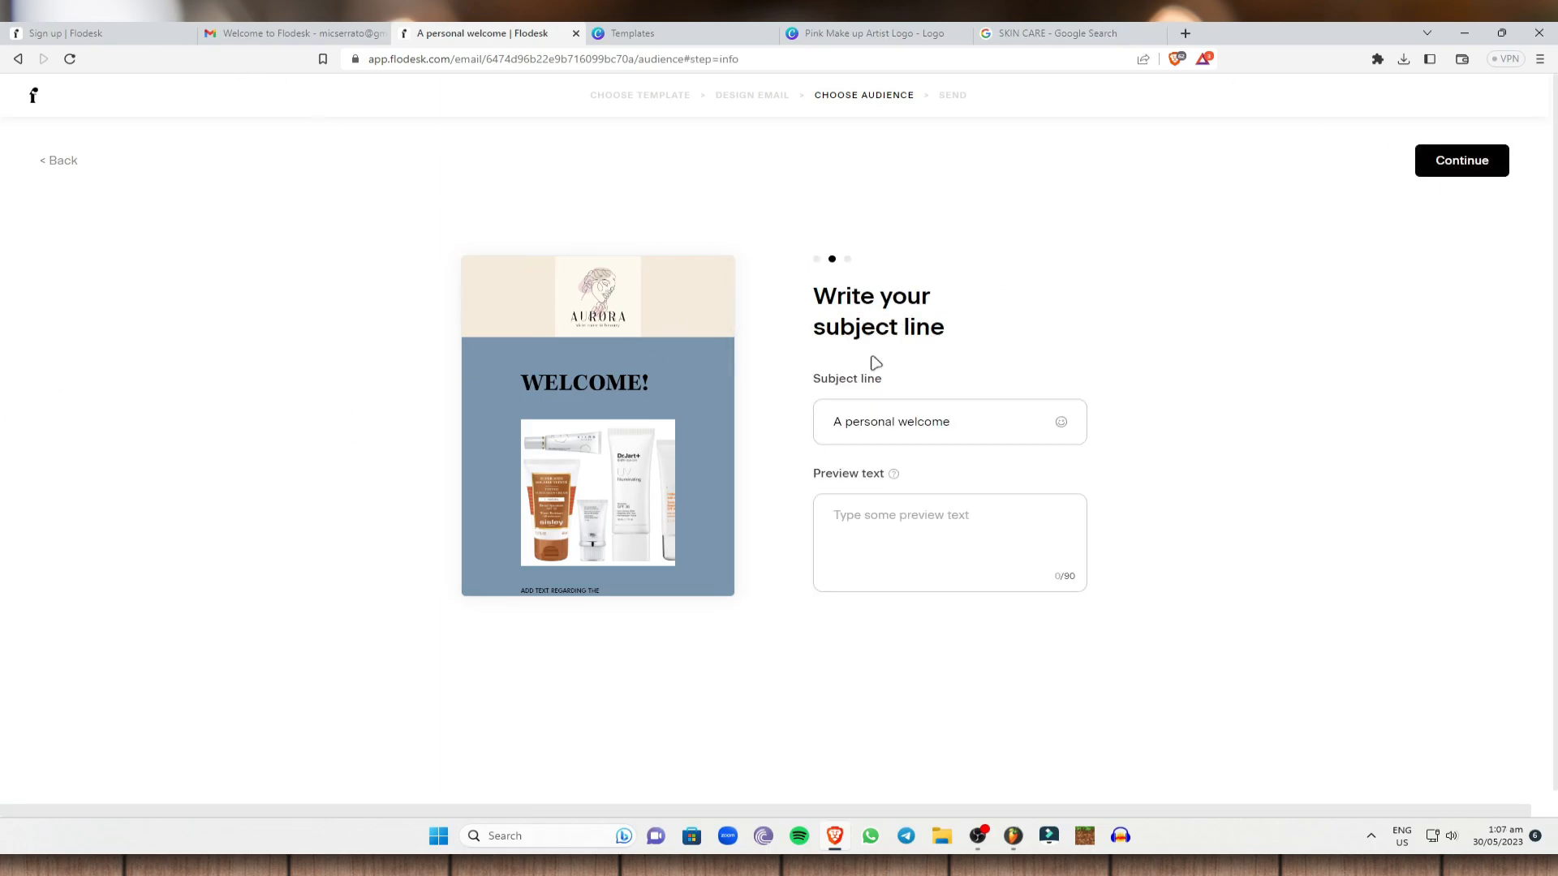
Keep subject 'A personal welcome', set preview text 'Welcome to my page', and go to recipients.
click(977, 421)
key(ctrl+a)
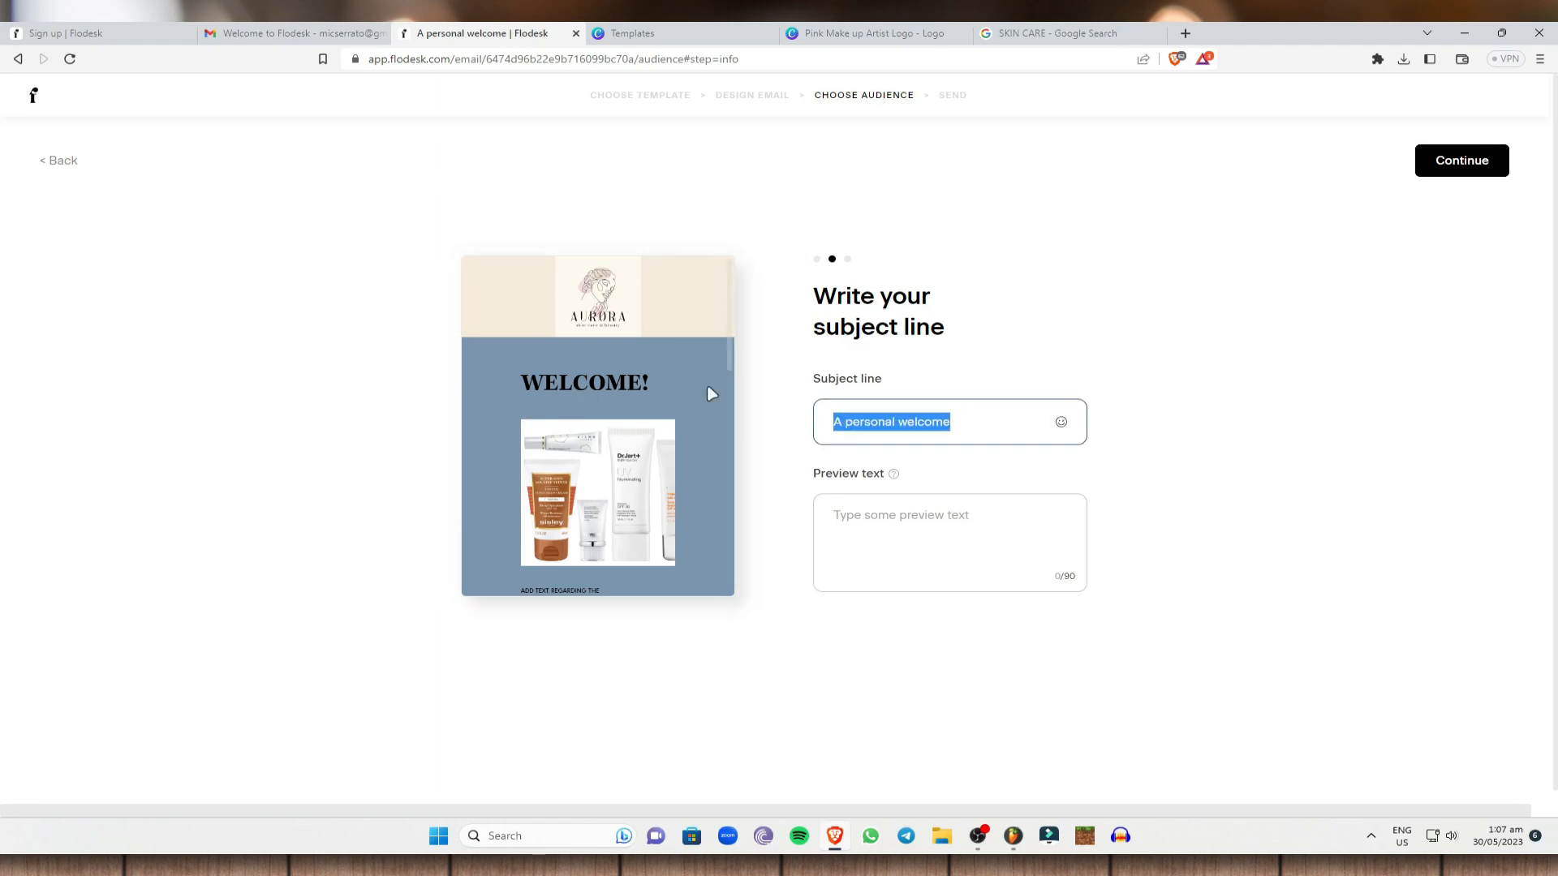
click(1002, 421)
click(925, 557)
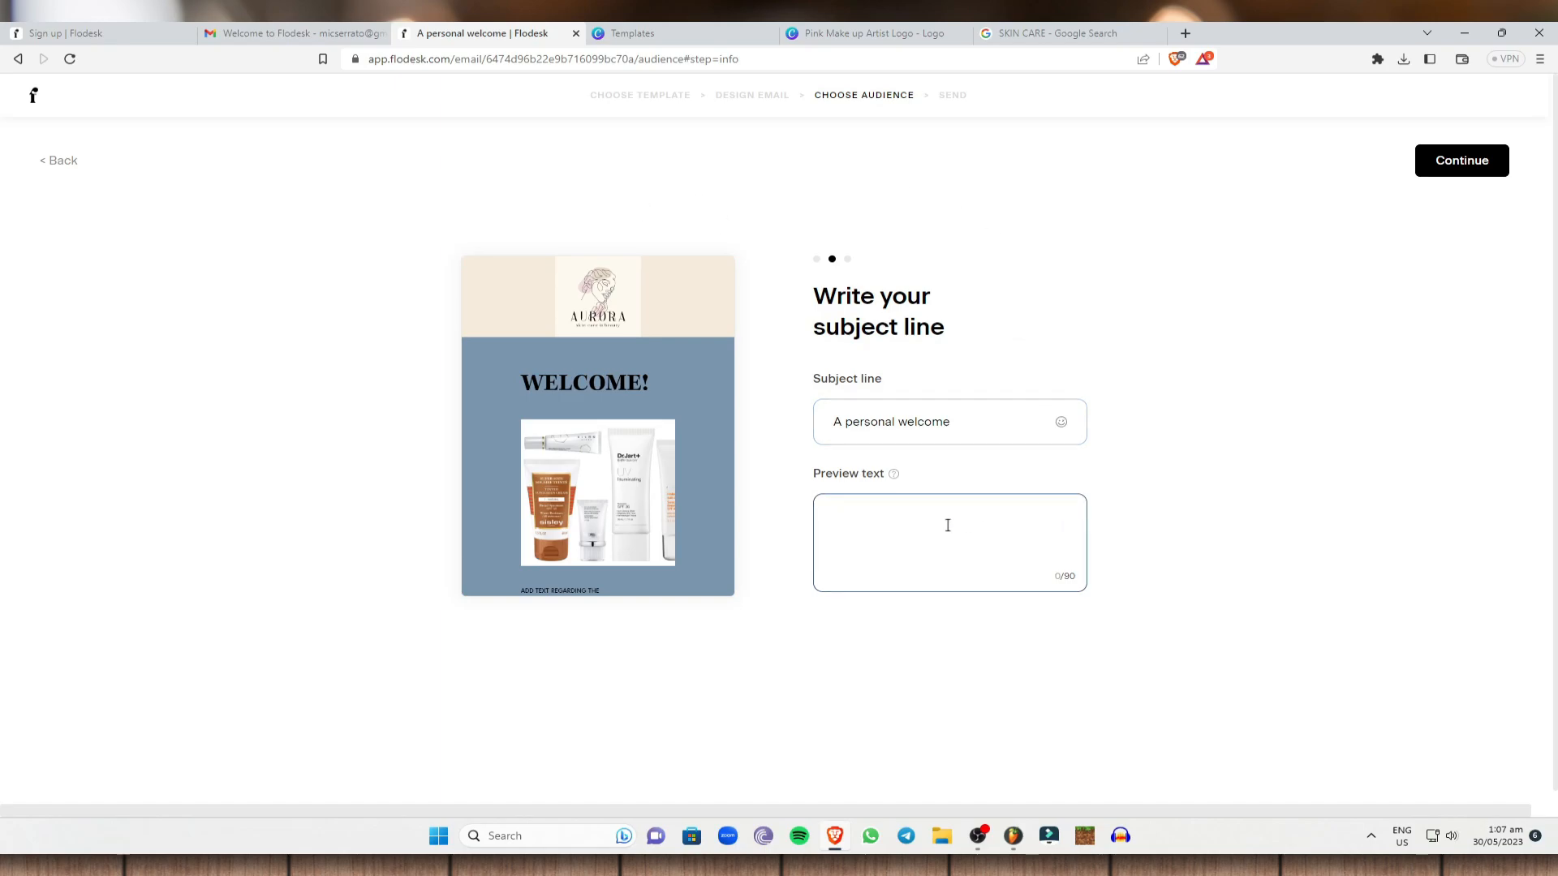
mouse_move(895, 477)
click(1196, 346)
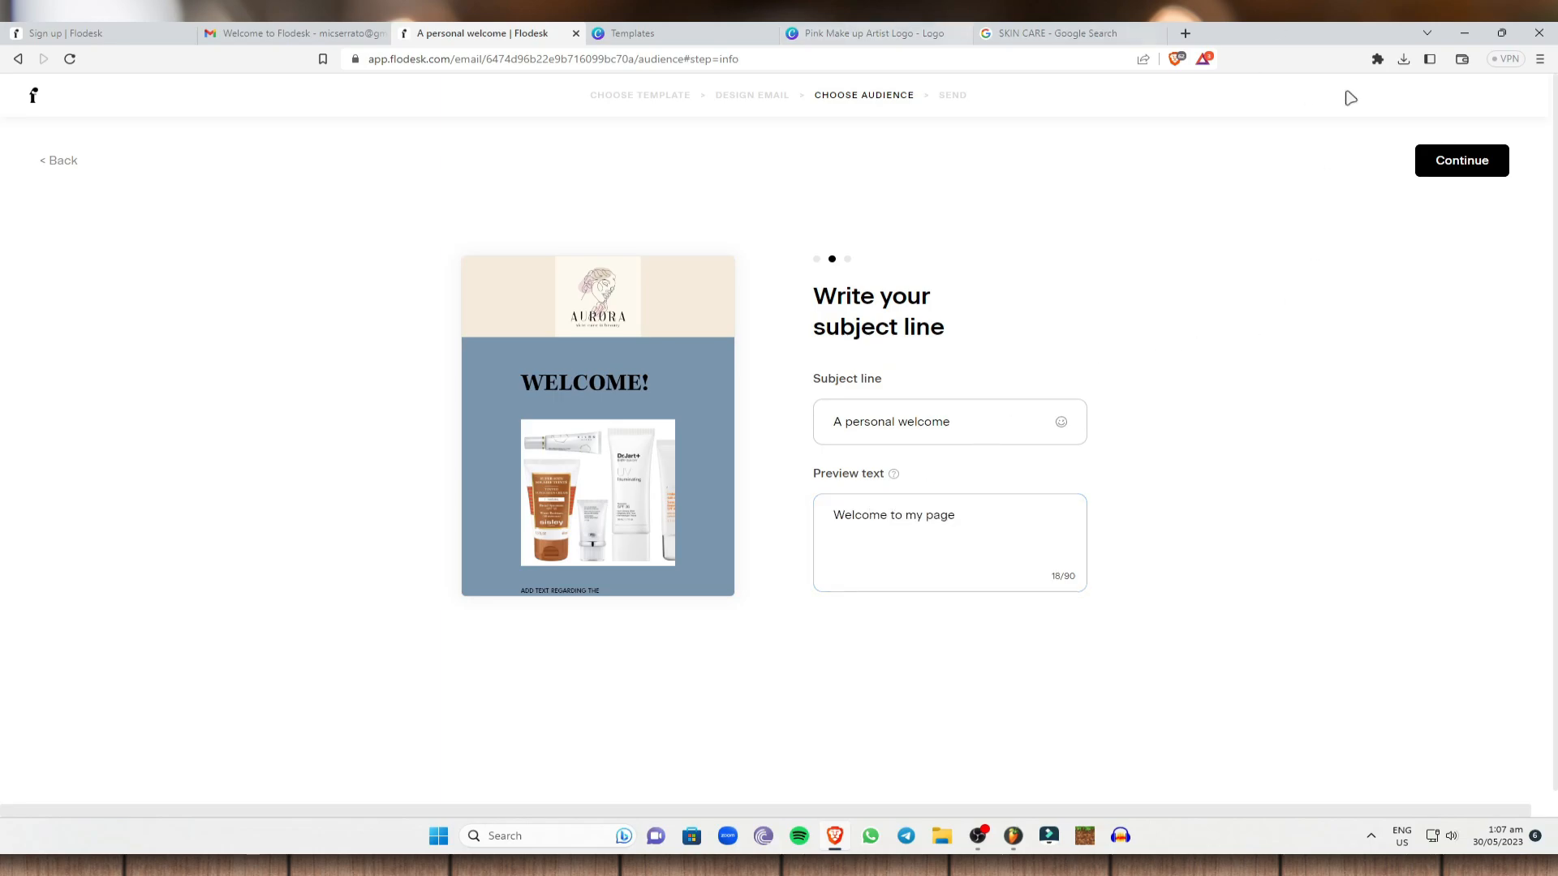
click(1440, 172)
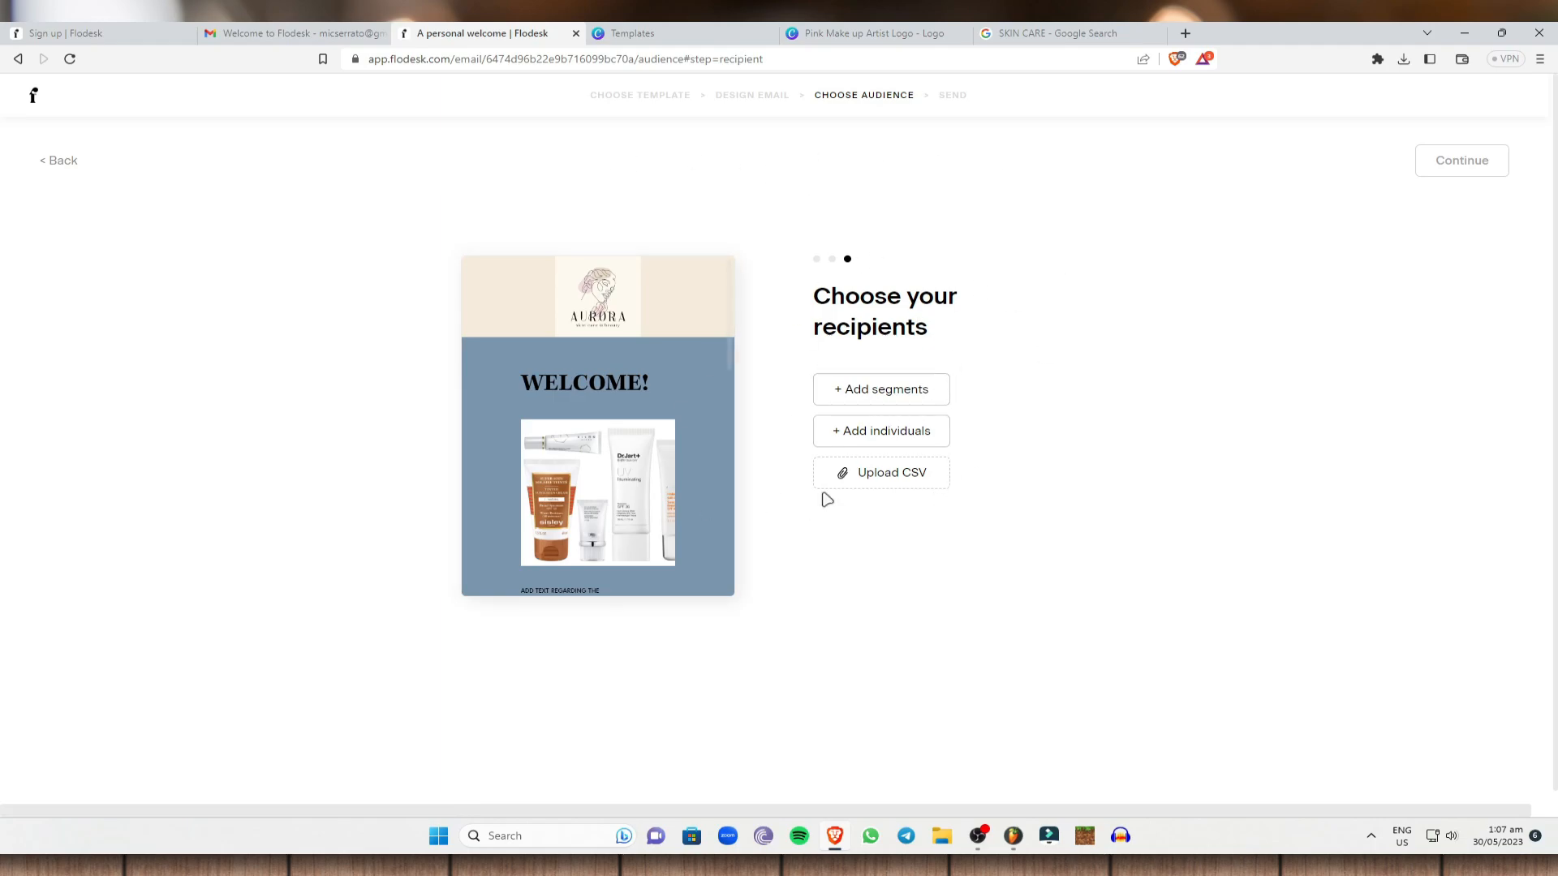
Choose All subscribers as both the included and excluded segment, then save the recipient choices.
click(852, 389)
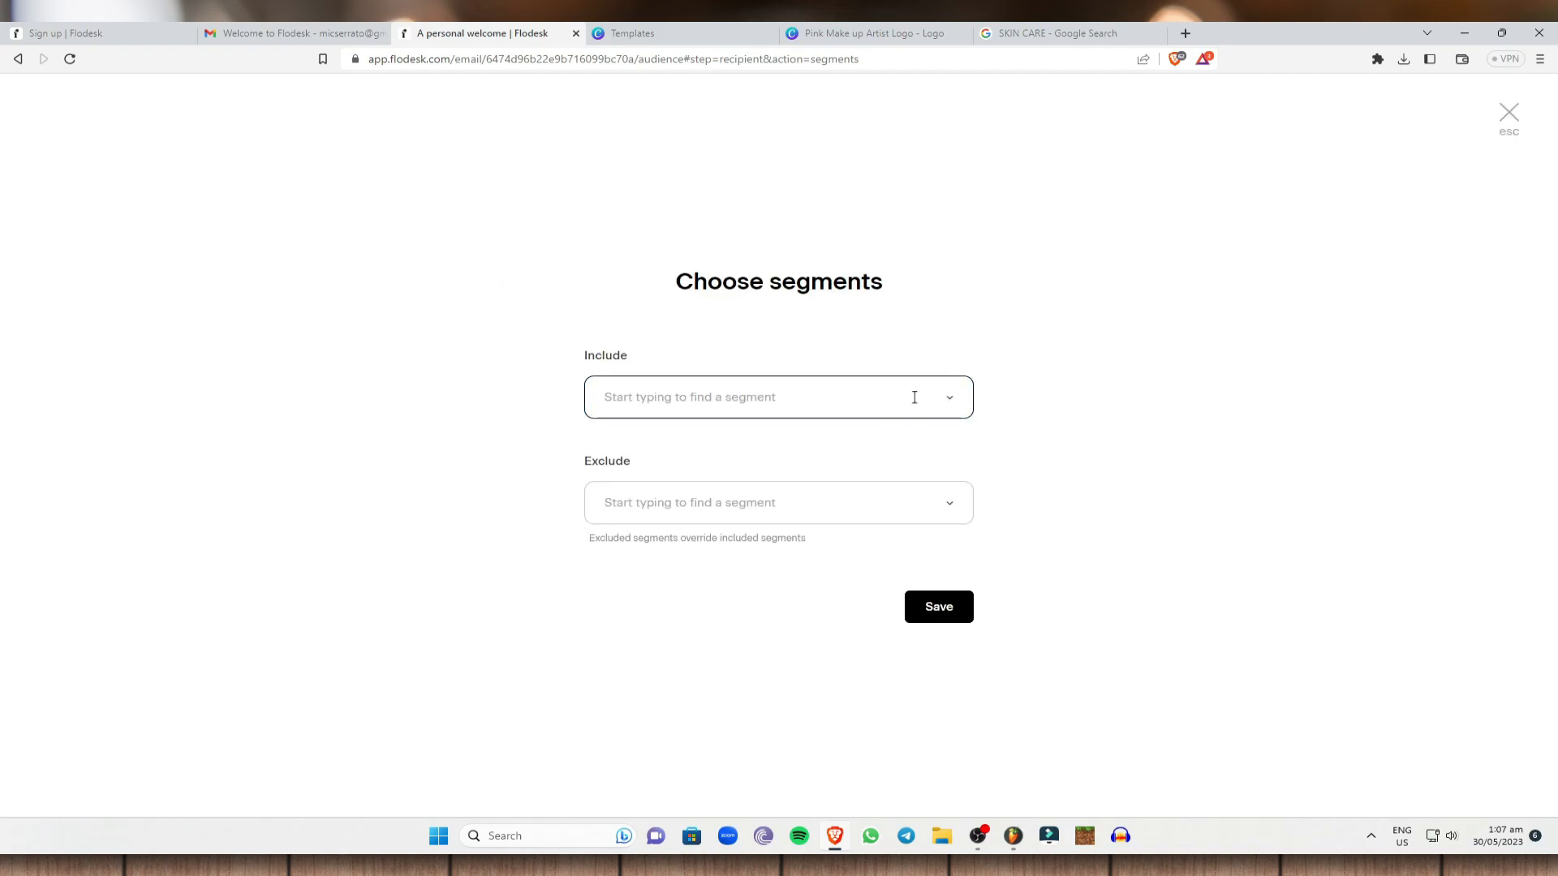
click(920, 395)
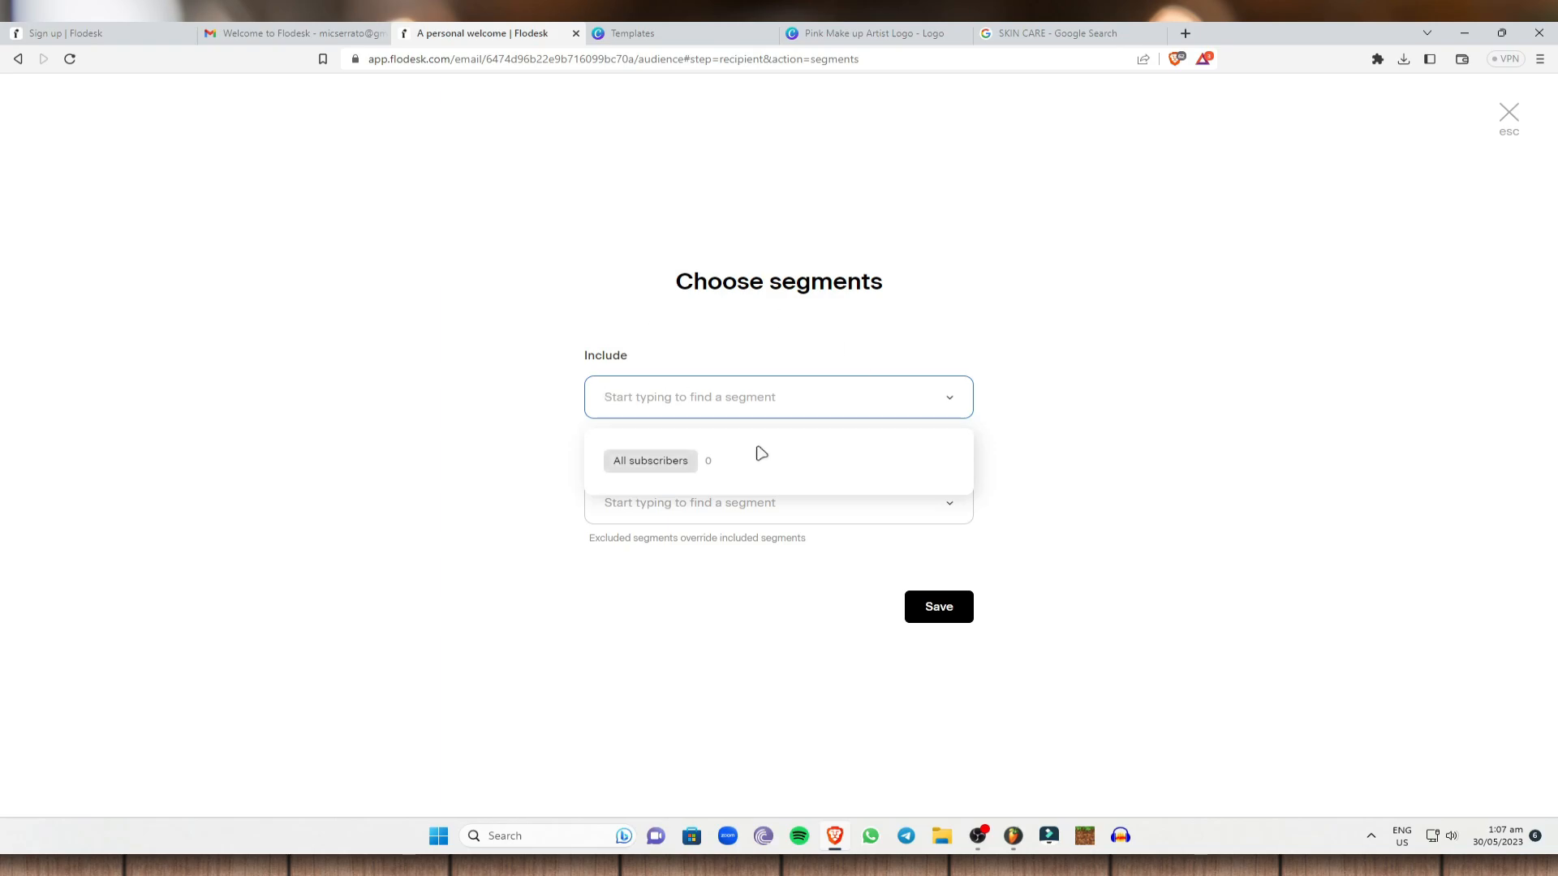
click(1059, 463)
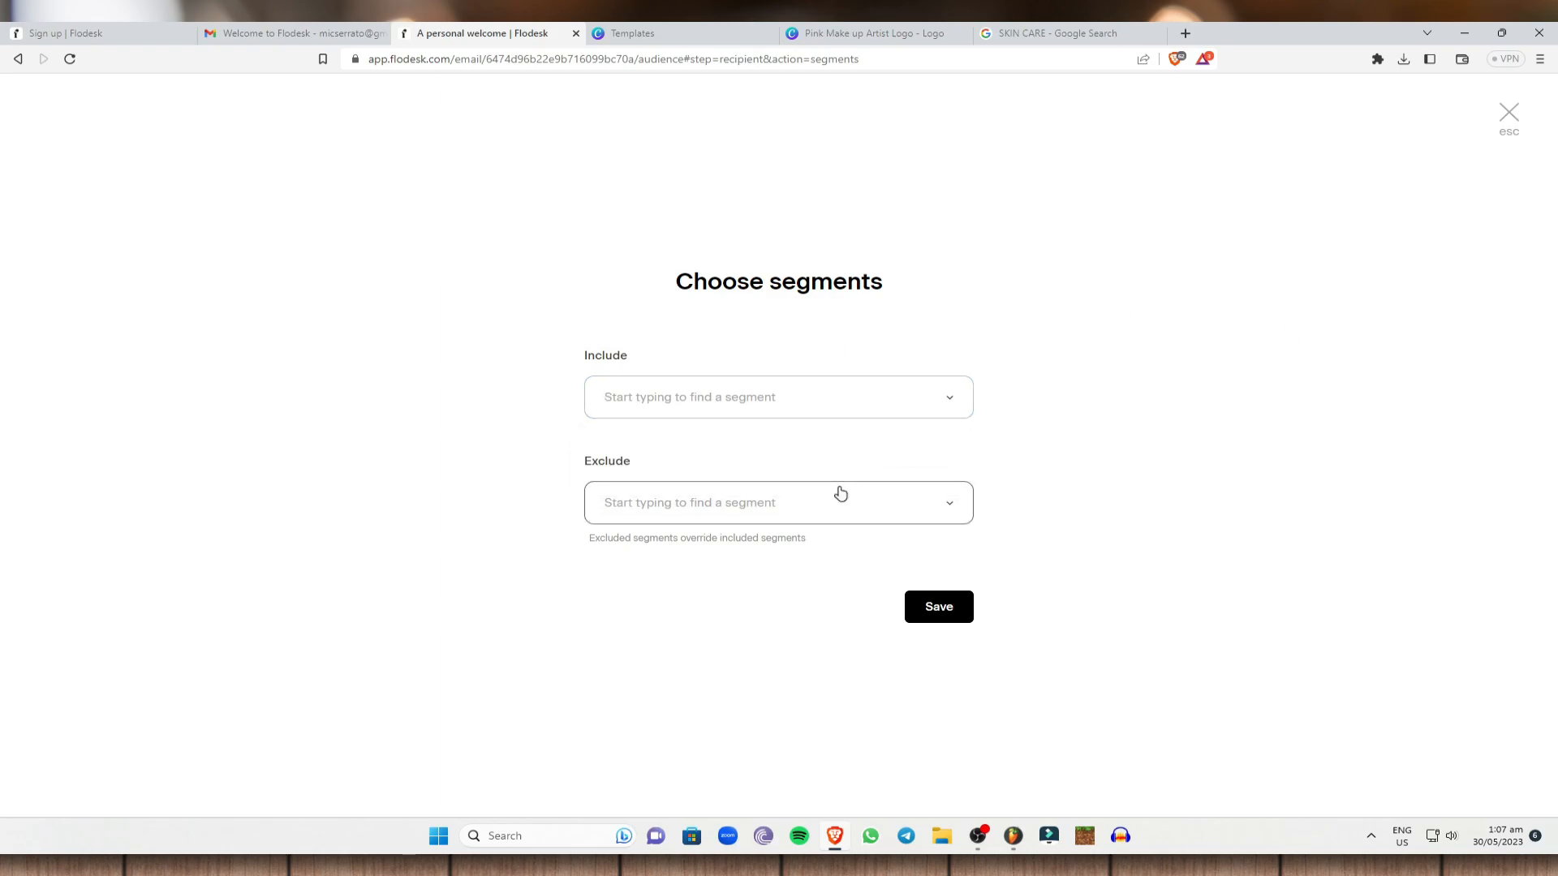
click(838, 497)
click(665, 566)
click(922, 393)
click(671, 459)
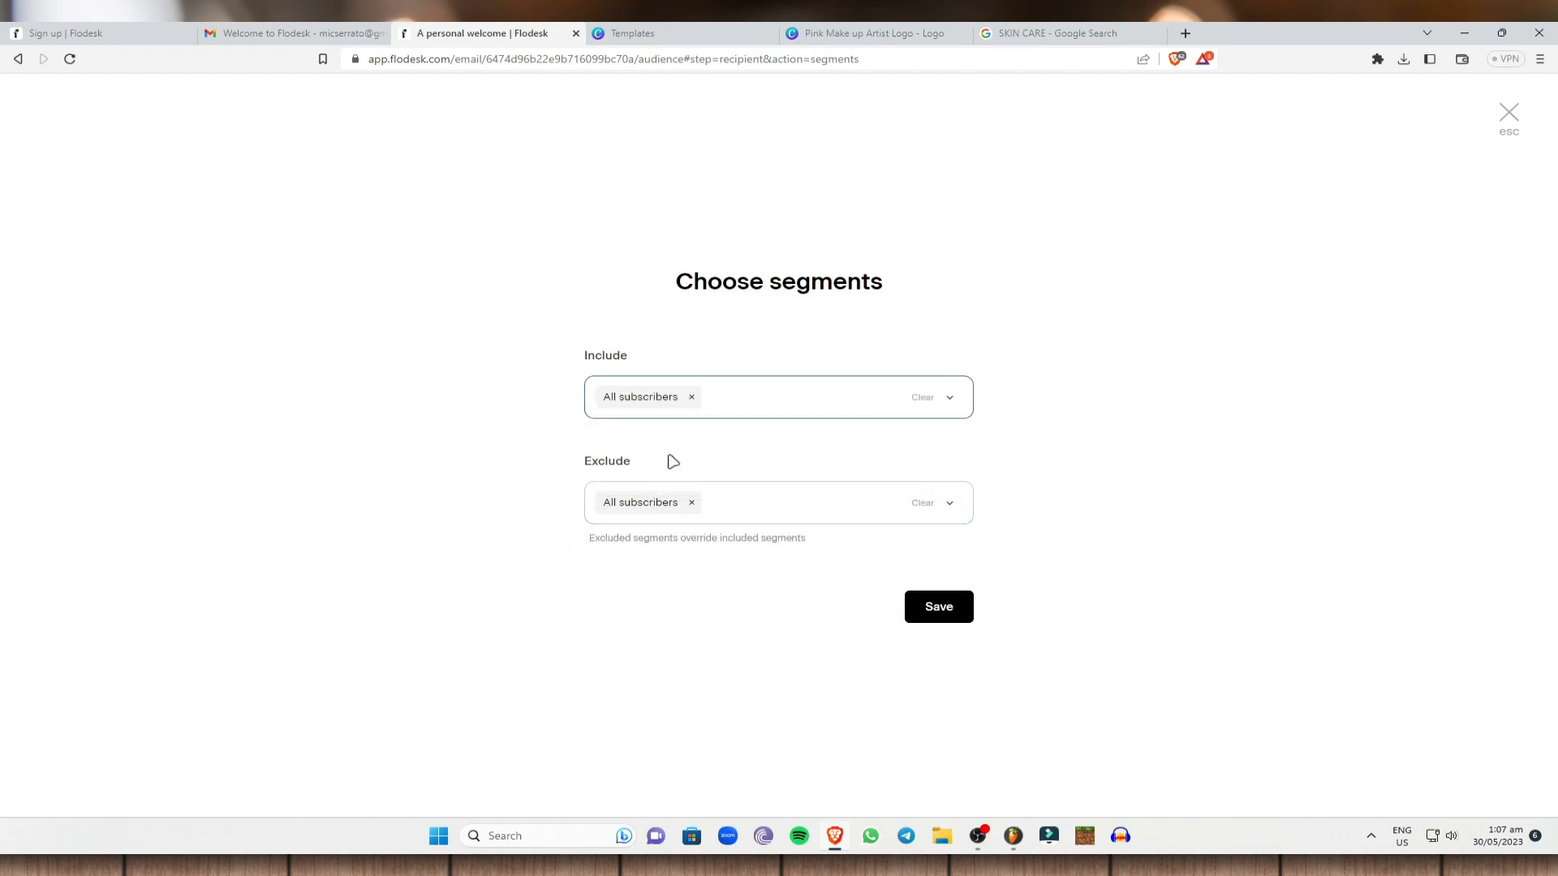
click(914, 609)
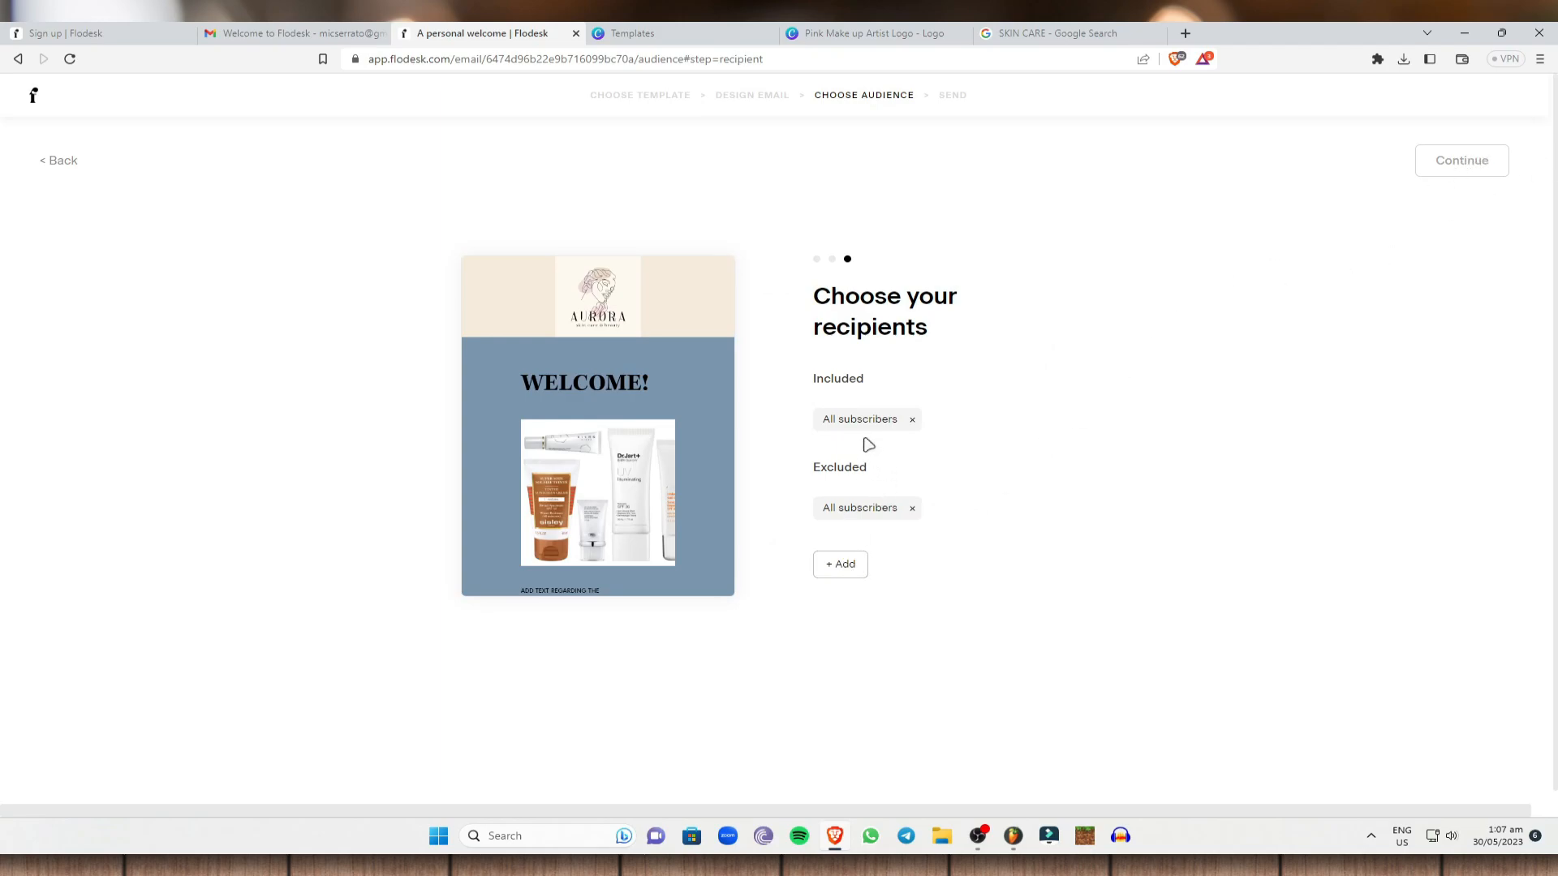
click(847, 571)
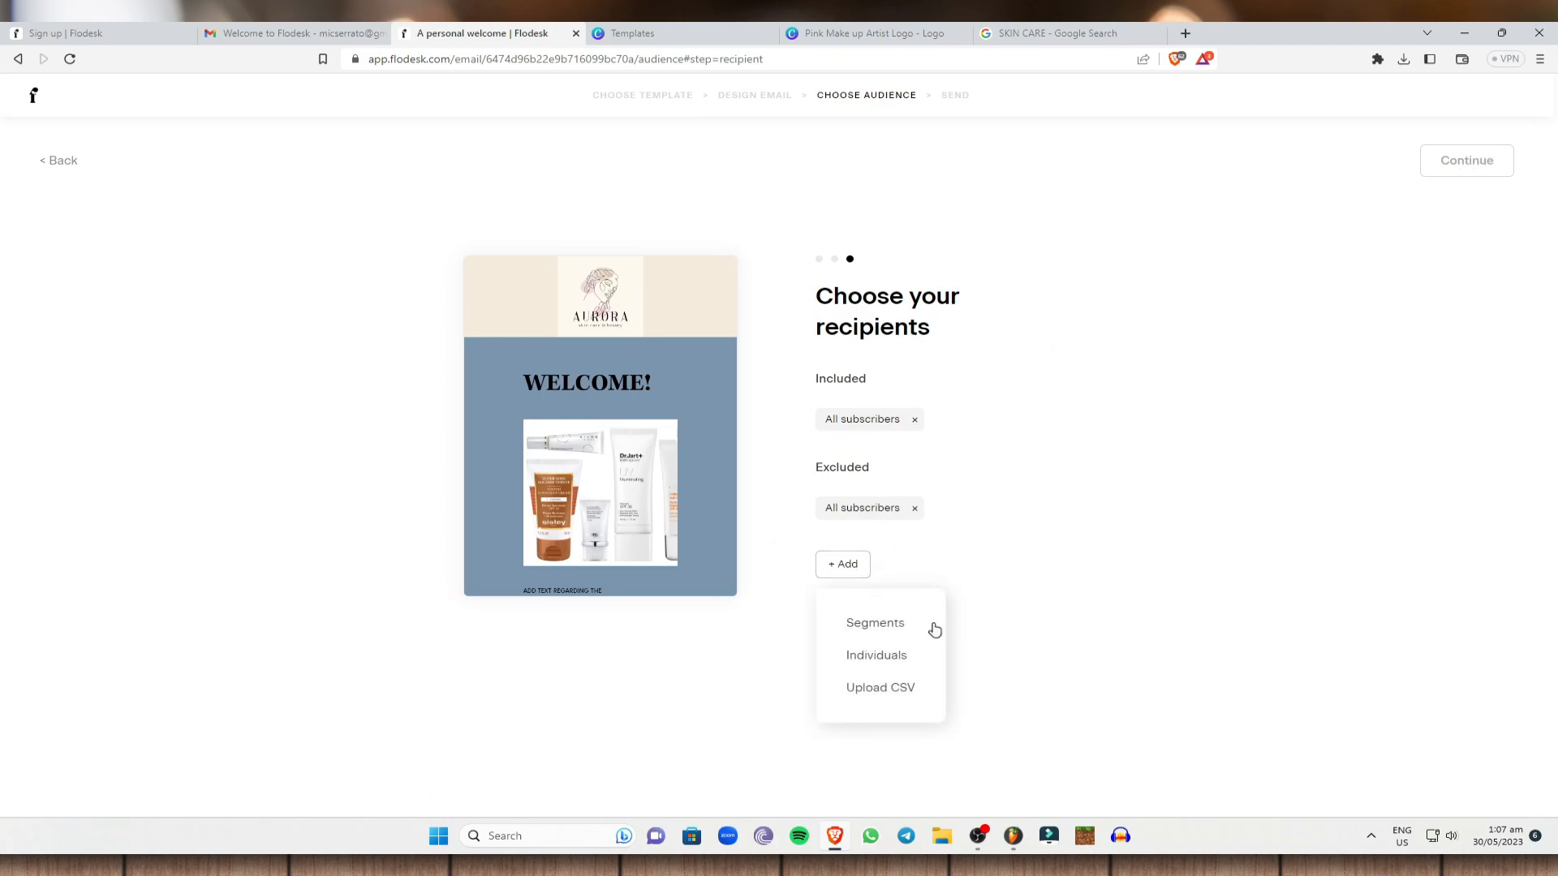
click(907, 653)
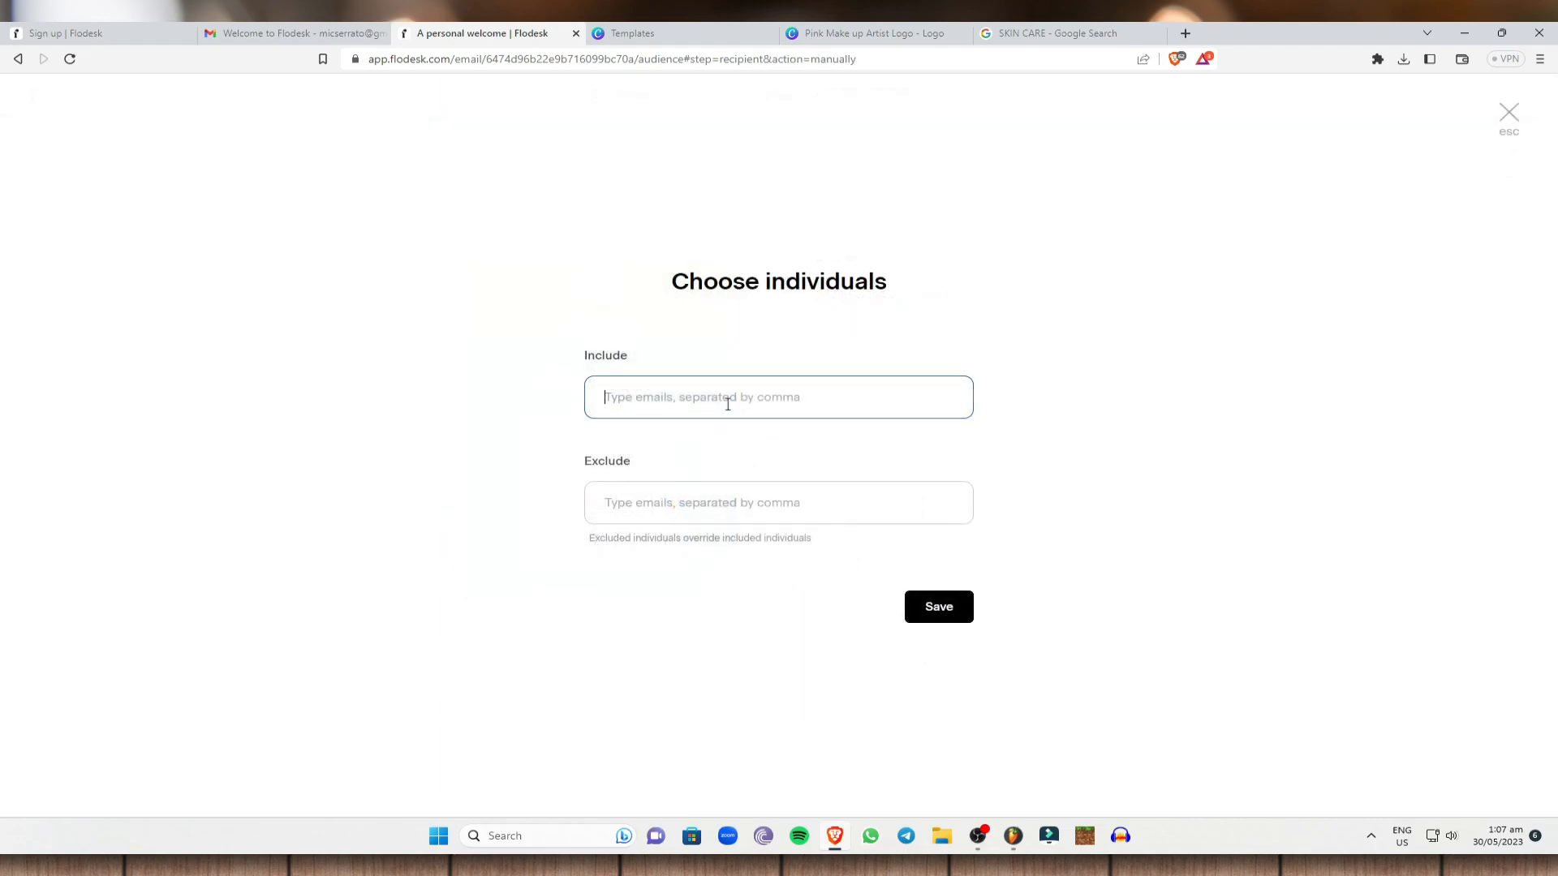
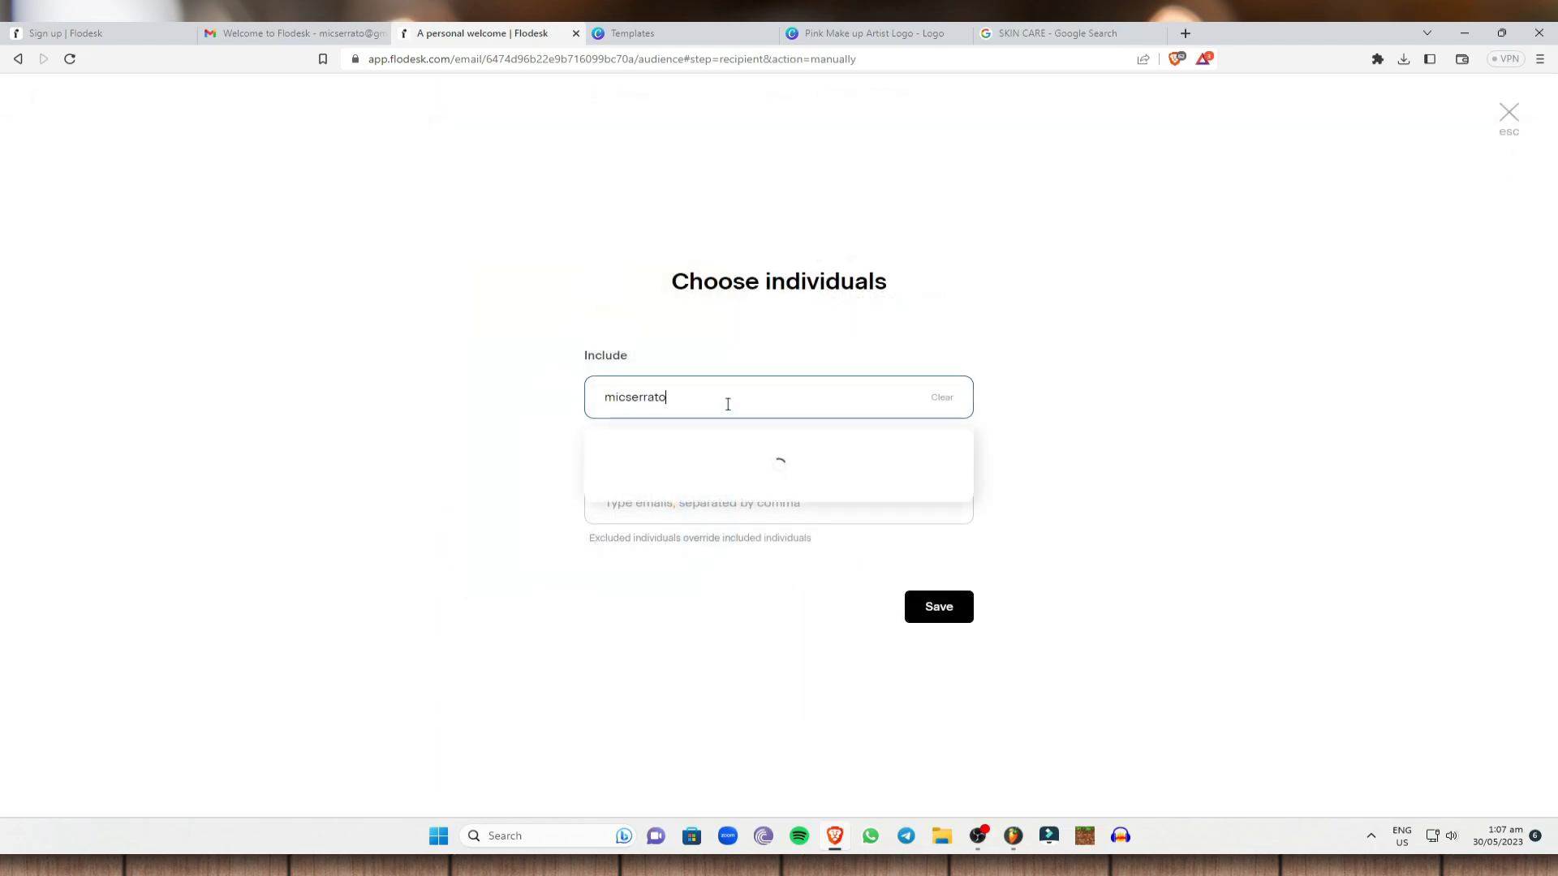
click(719, 460)
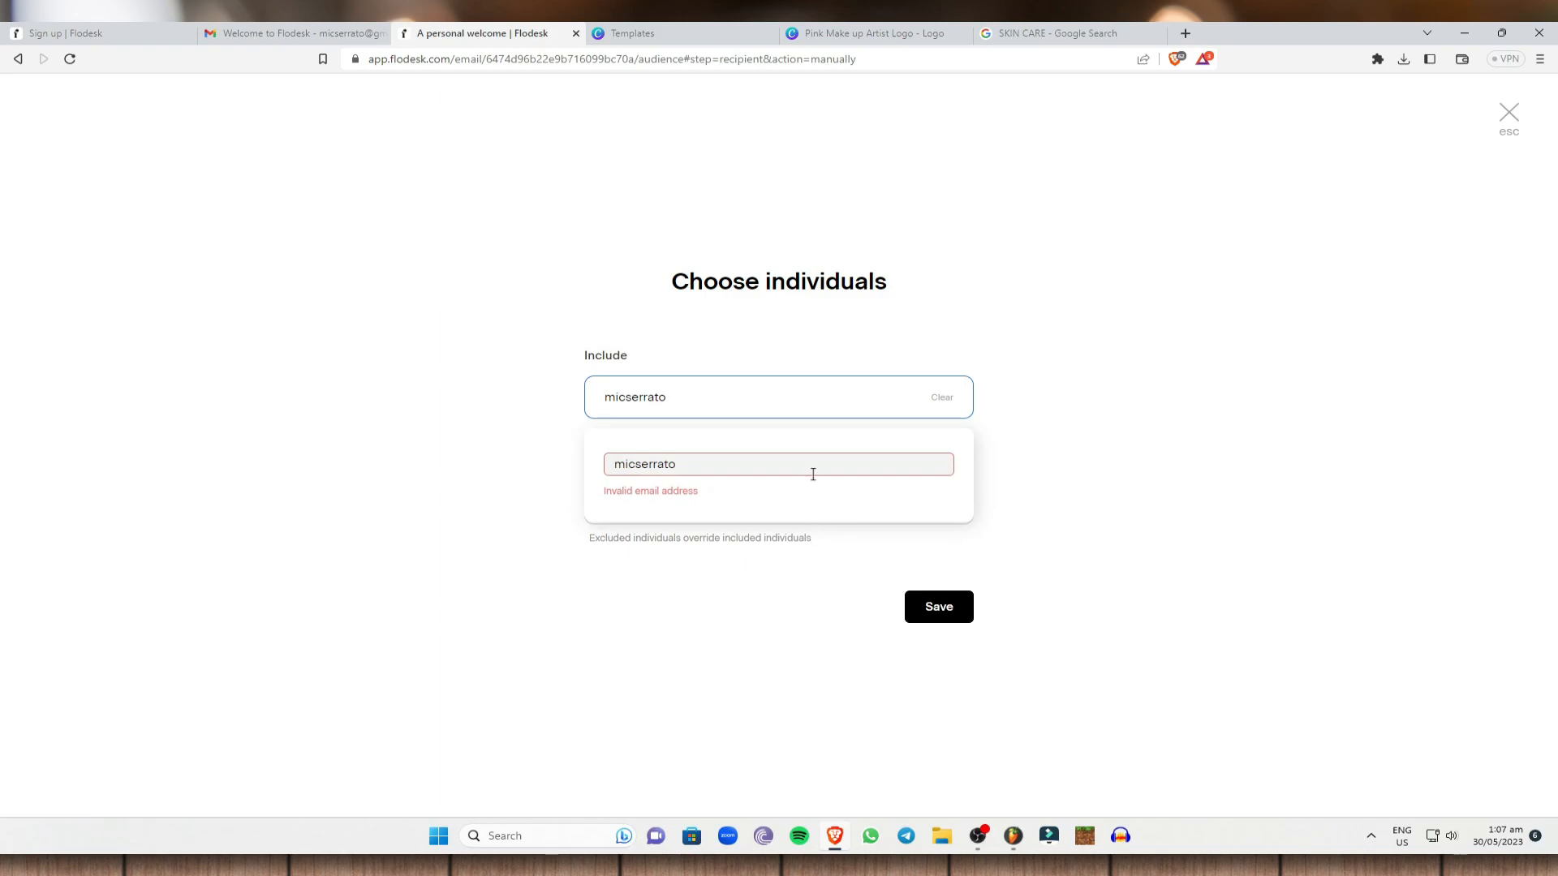
text(@gmail.com.ph)
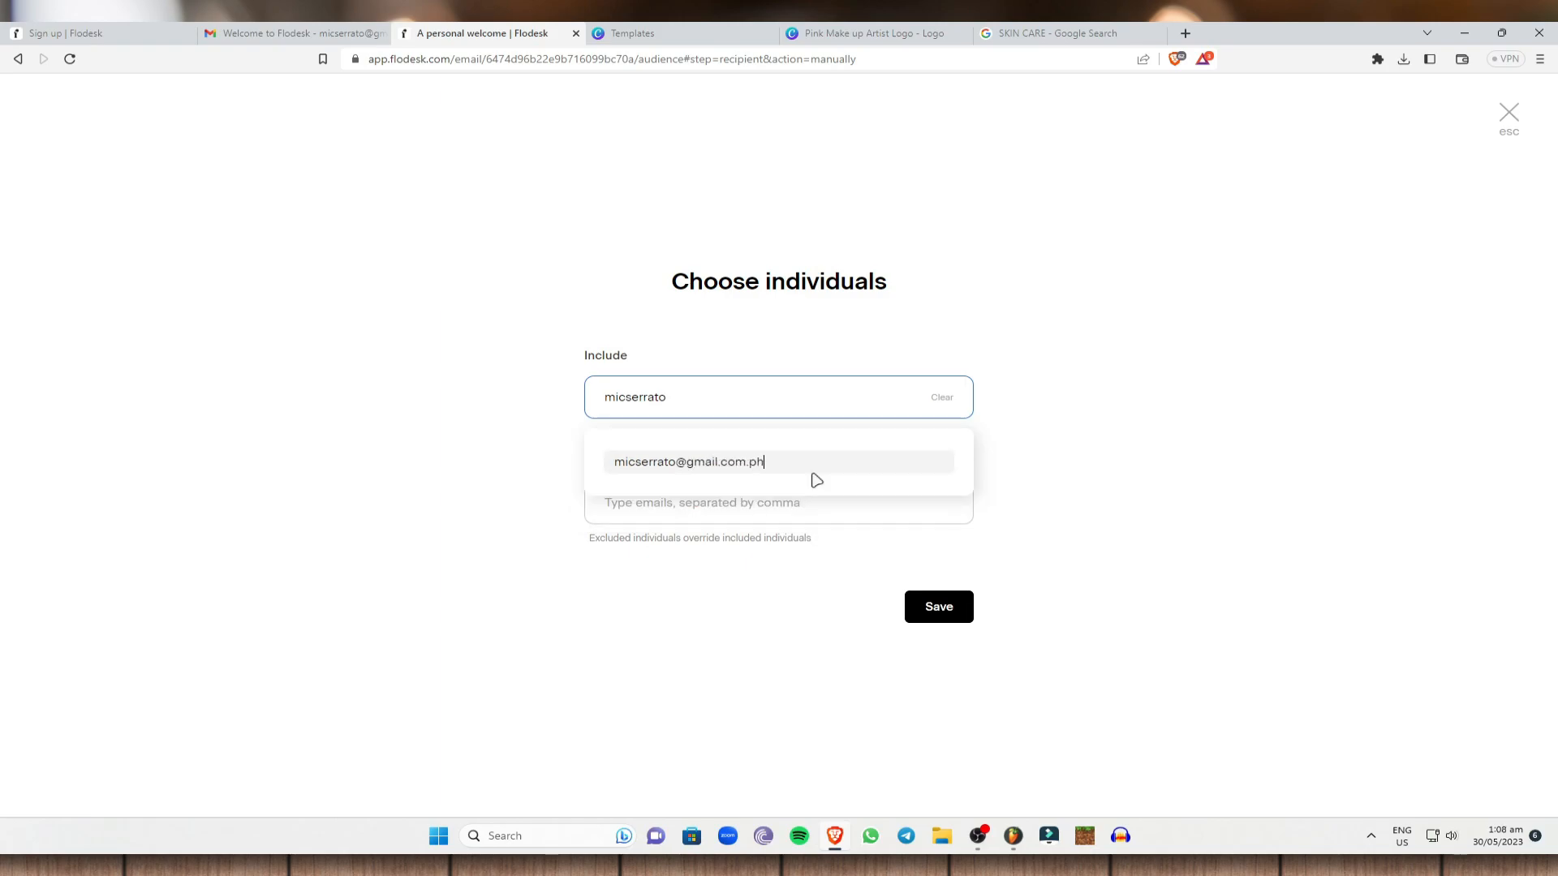
click(972, 615)
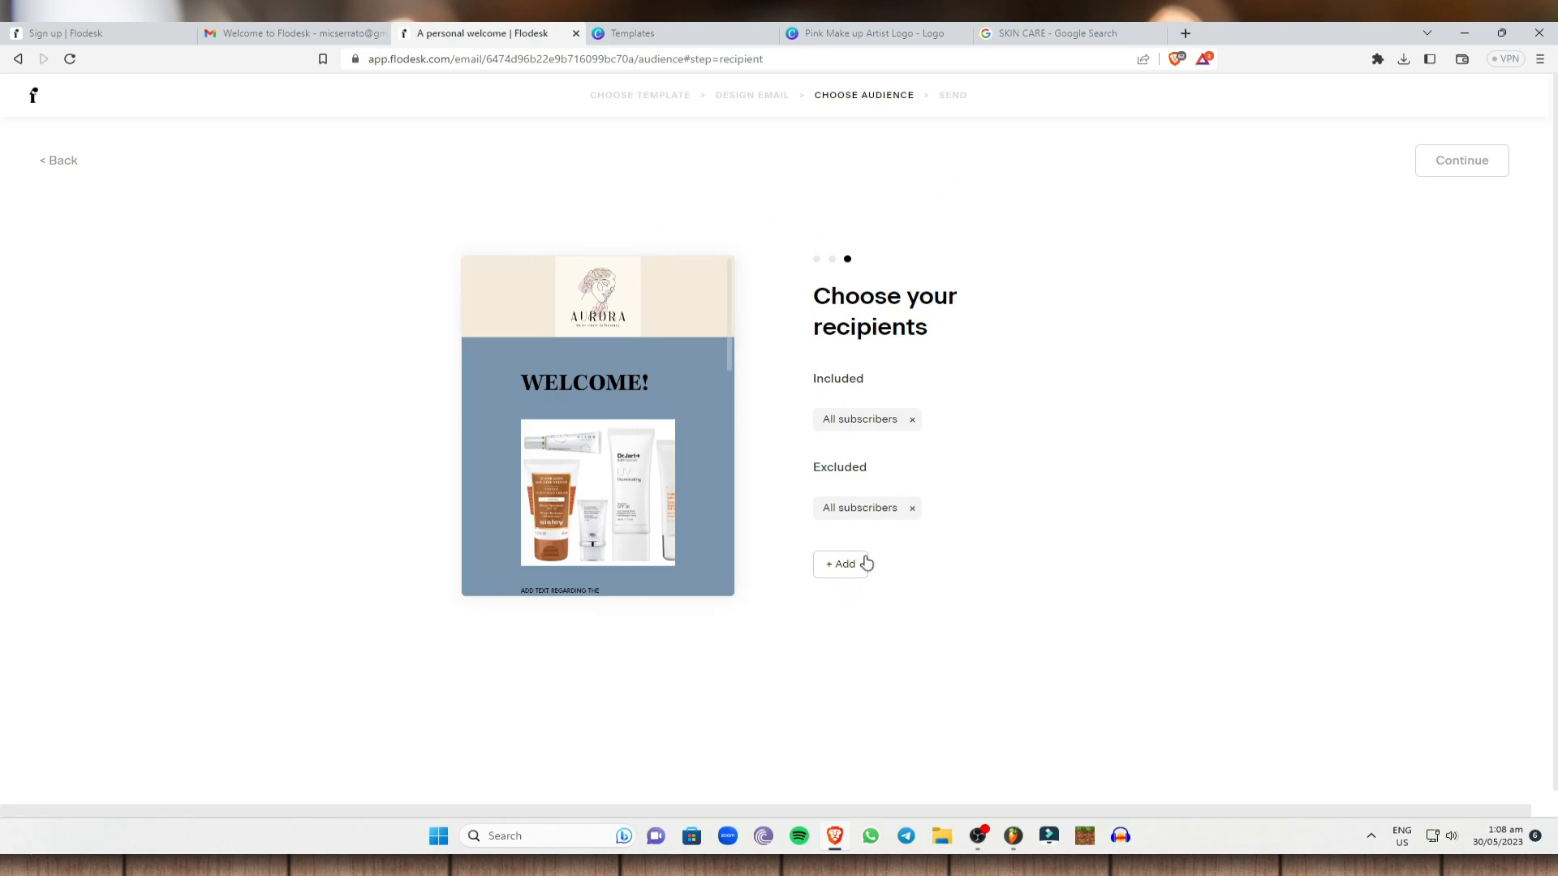
click(848, 564)
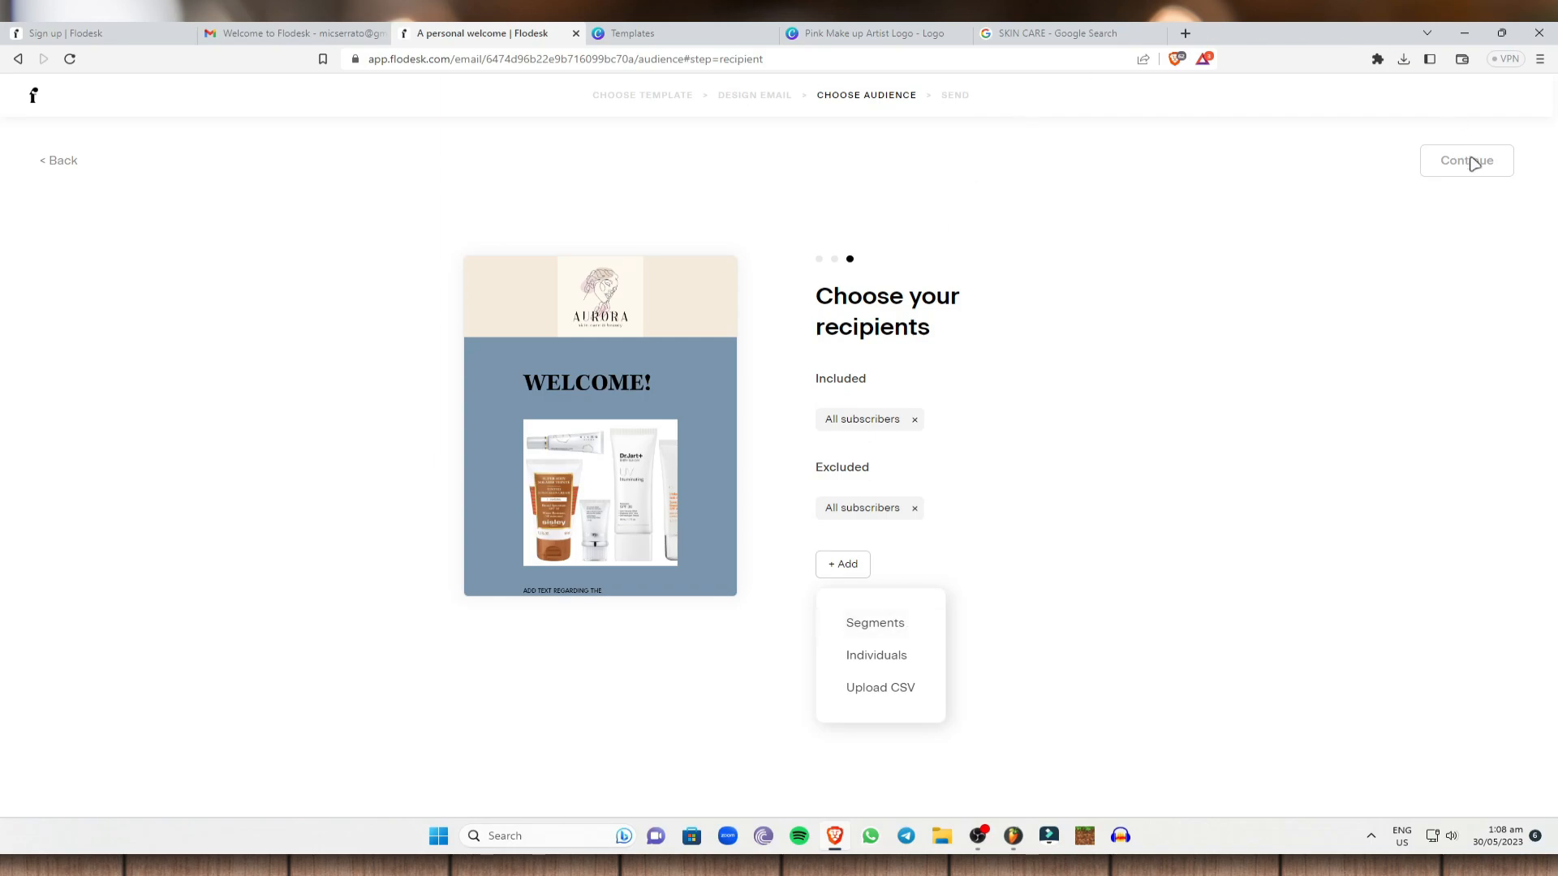
click(1475, 162)
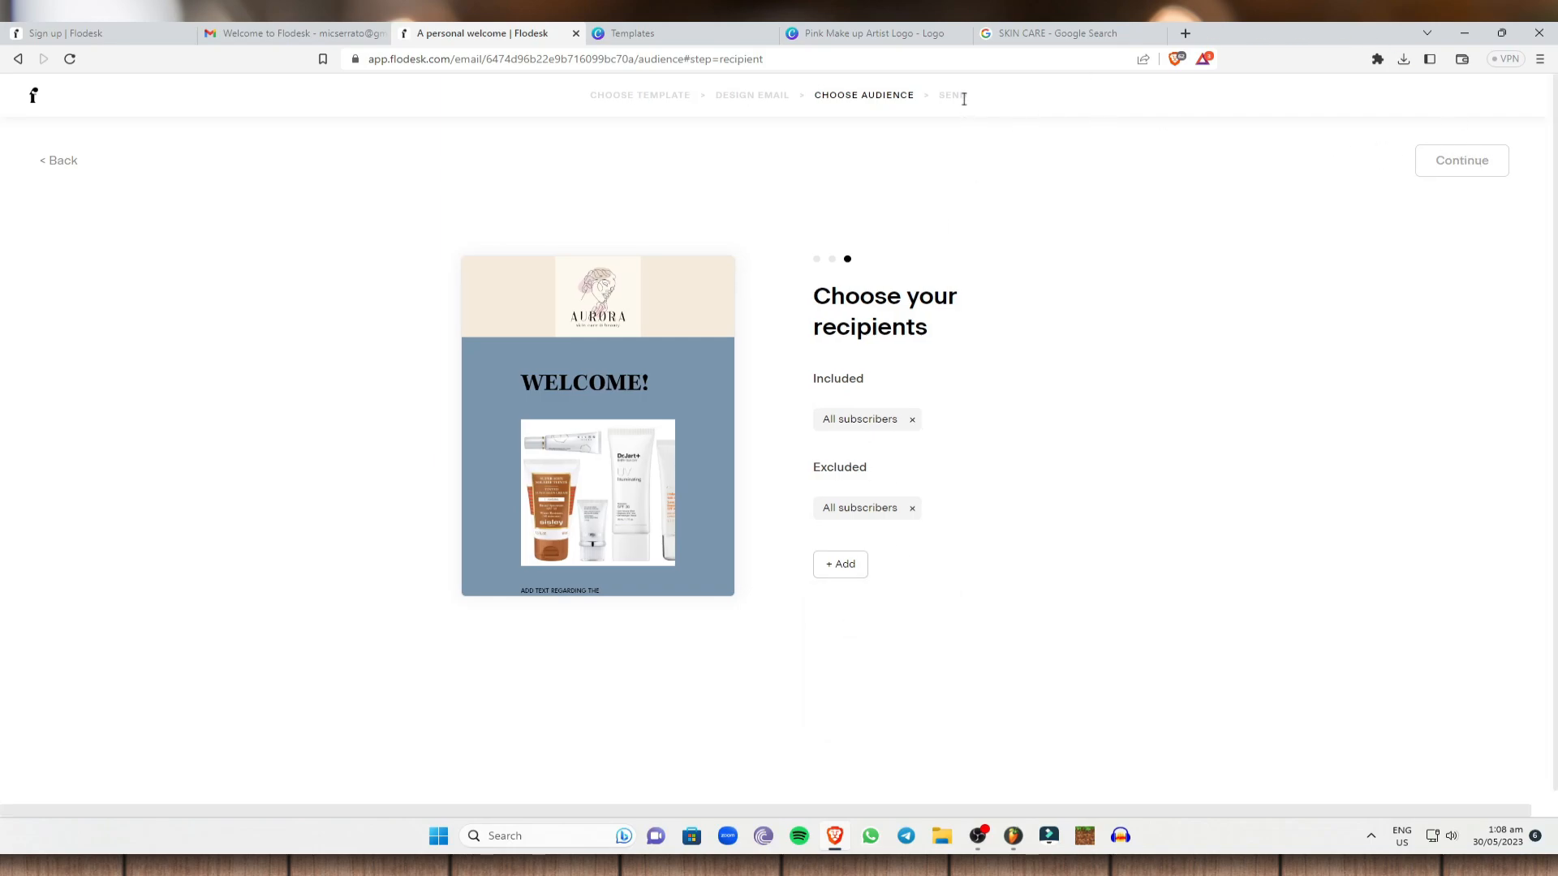